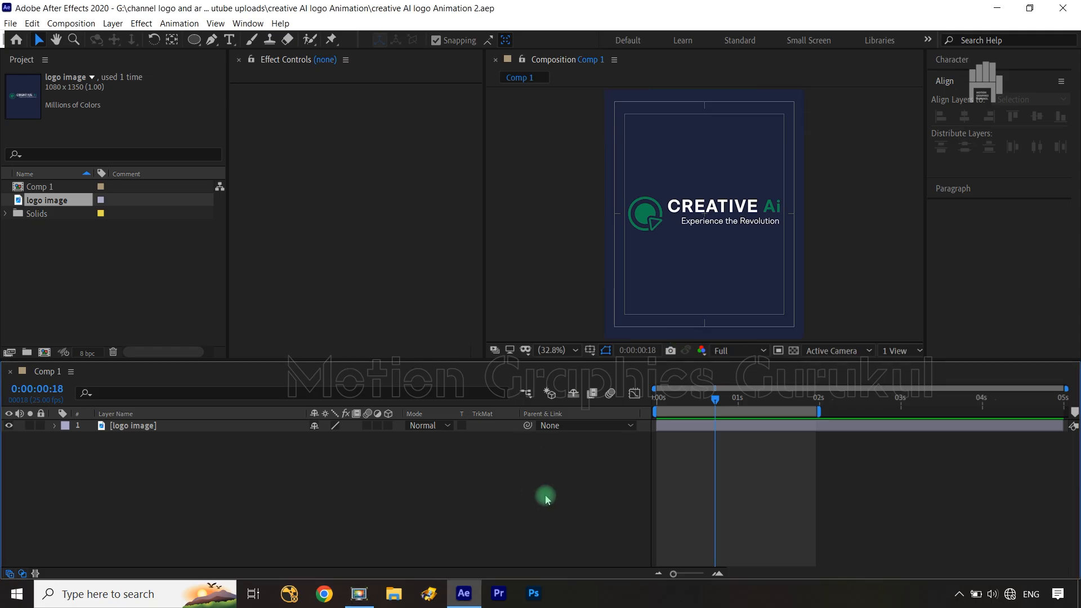
Step: Hide the logo image layer and turn off the composition's title/action safe guides
click(10, 428)
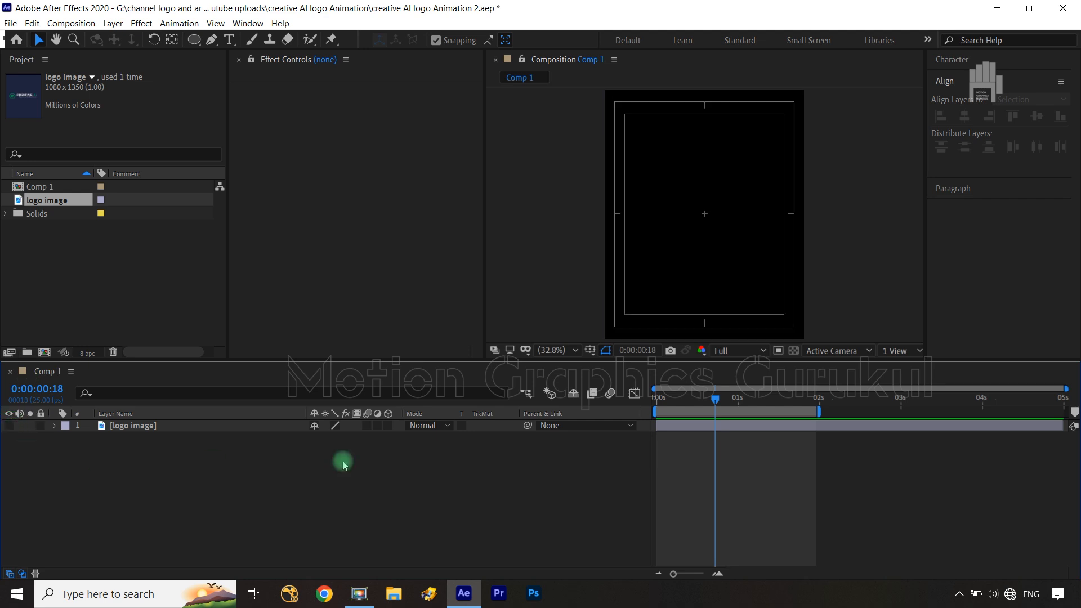
drag(197, 49, 265, 72)
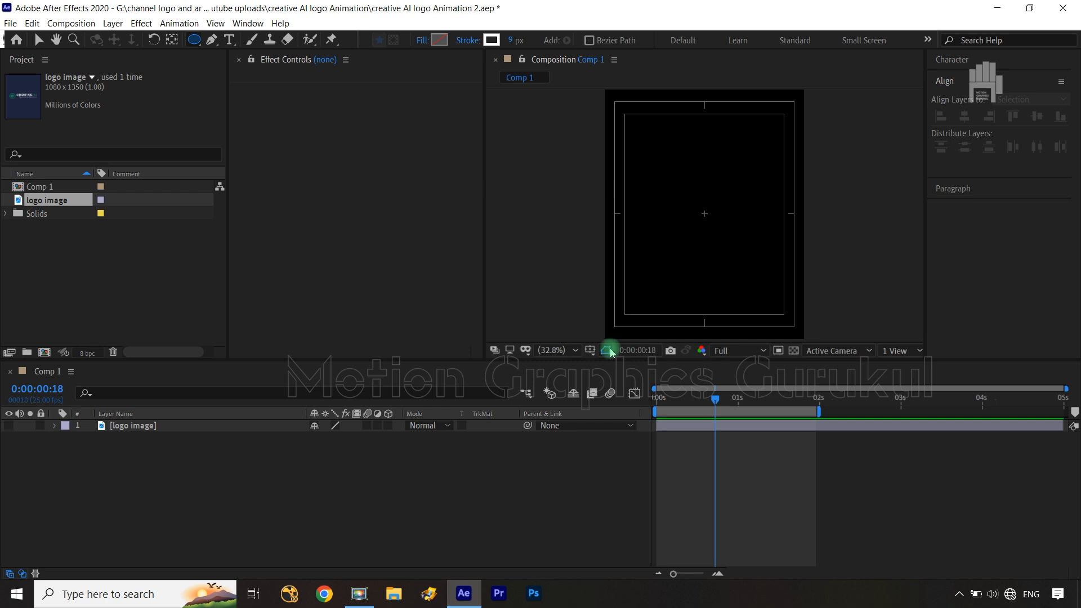
click(591, 356)
click(611, 364)
Step: Draw a small circle near the centre of the composition with the Ellipse tool and fill it with white (FFFFFF)
drag(696, 210, 715, 225)
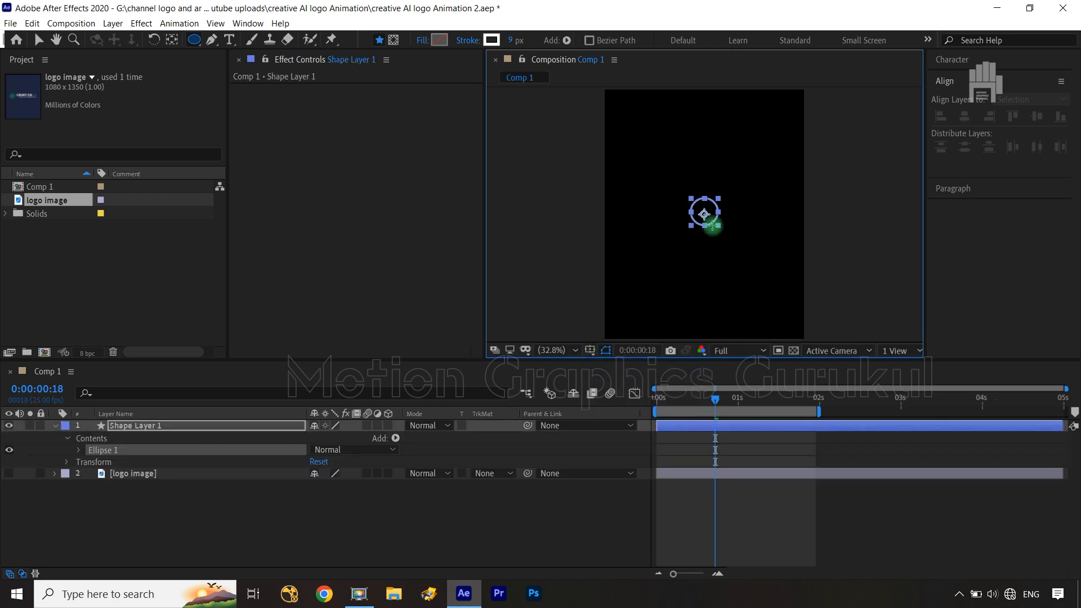
click(439, 39)
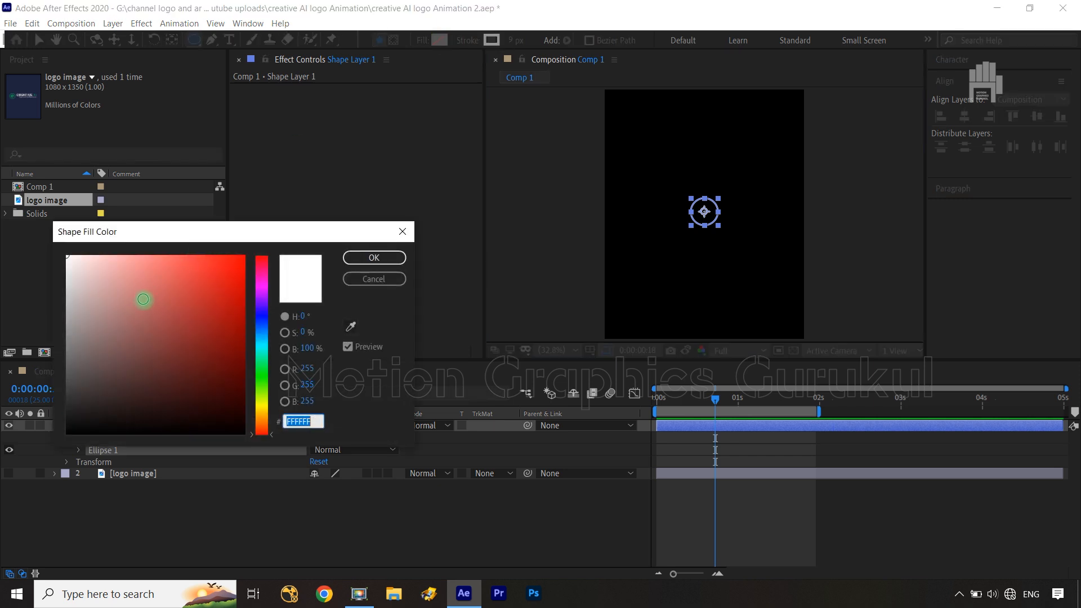
click(351, 257)
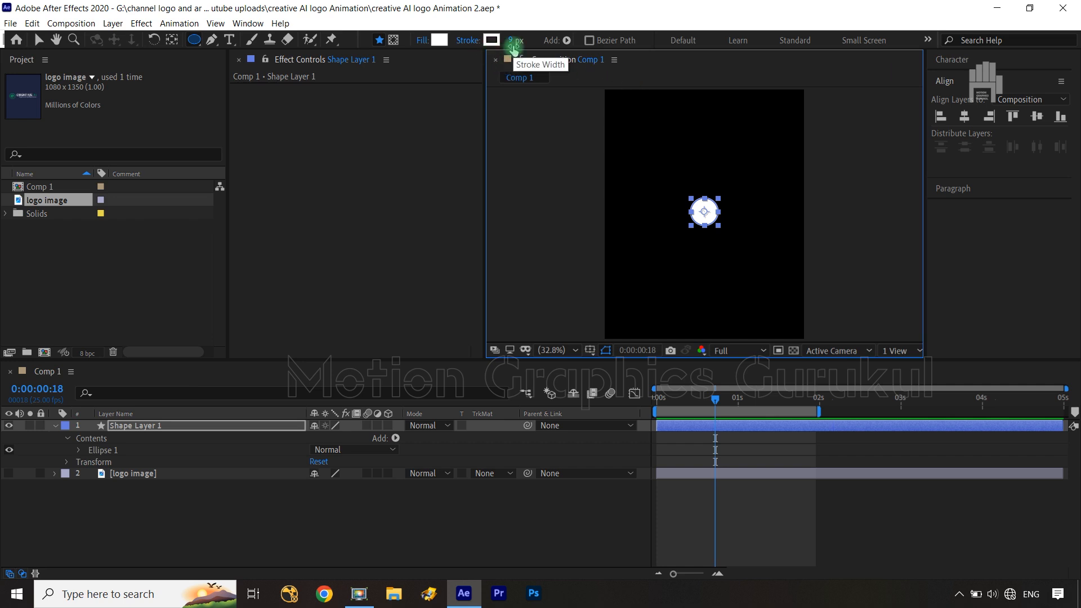
Step: Collapse the circle's shape layer and centre it vertically in the composition
click(158, 426)
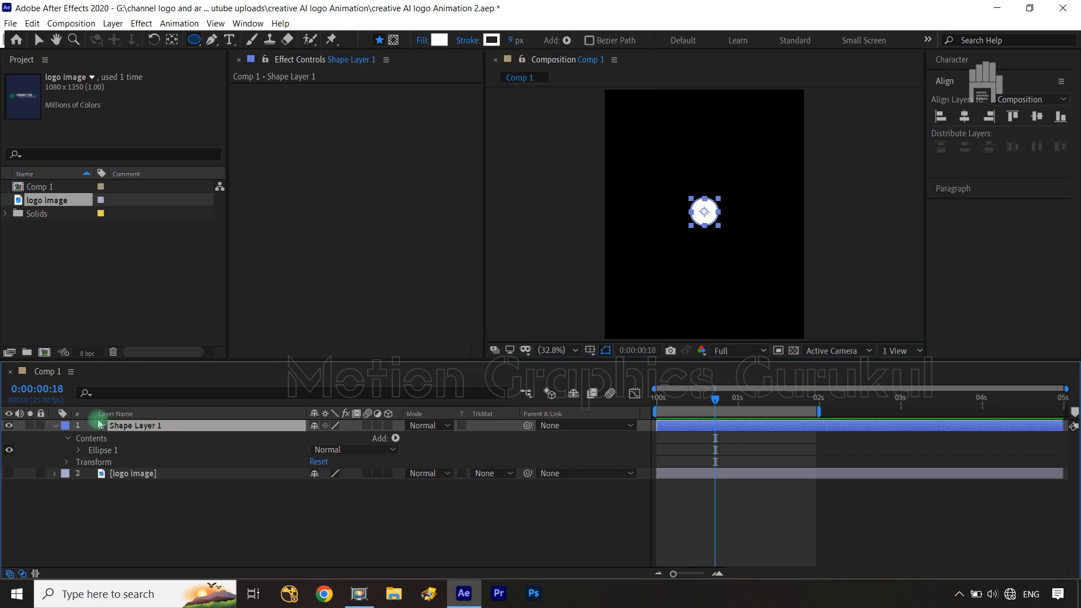
click(55, 427)
click(198, 494)
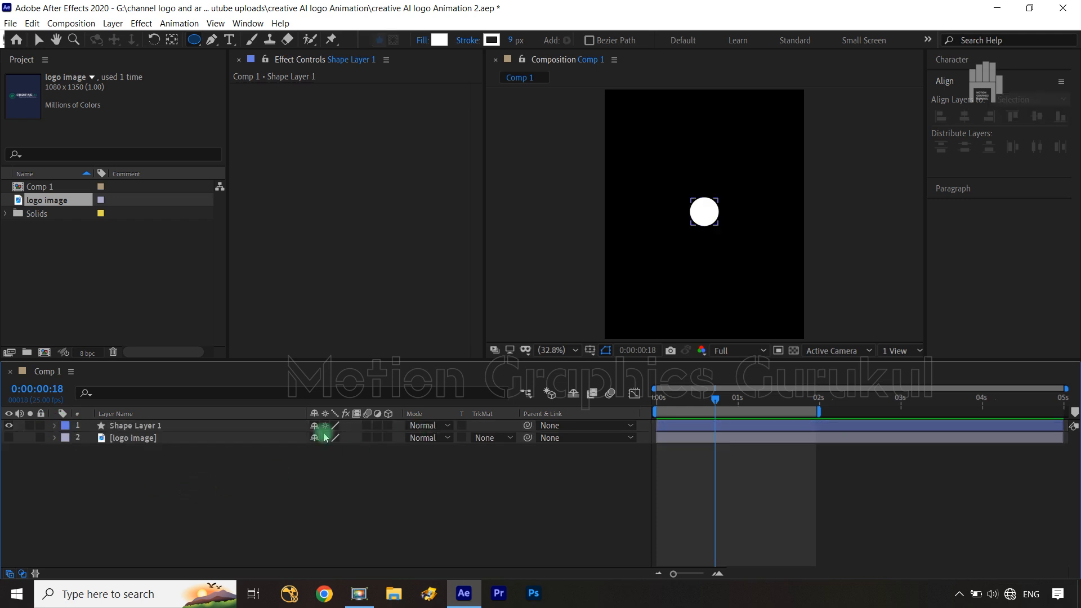
click(184, 431)
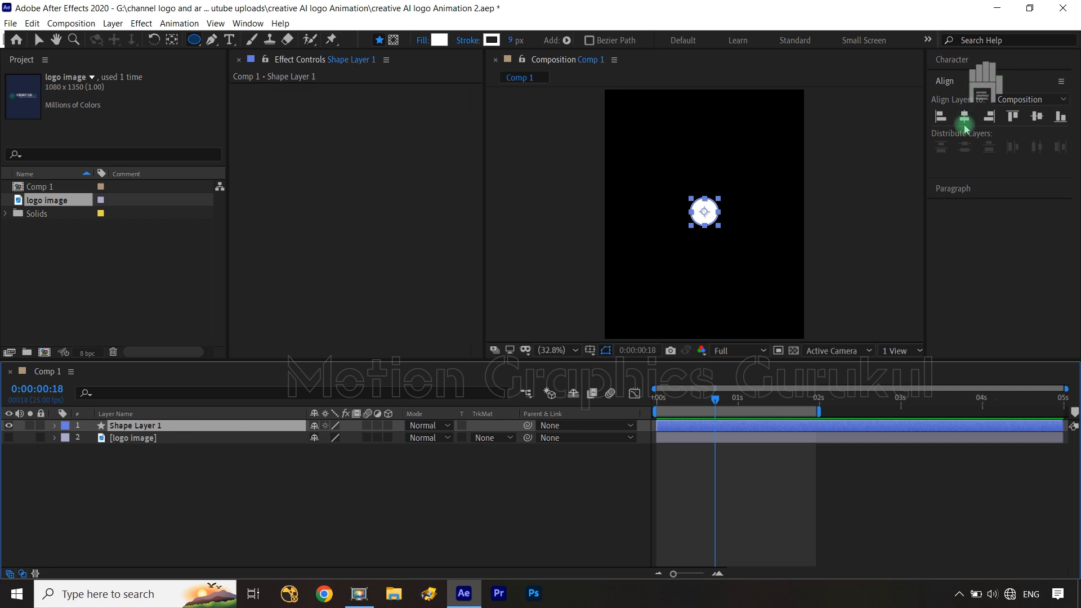
click(1037, 115)
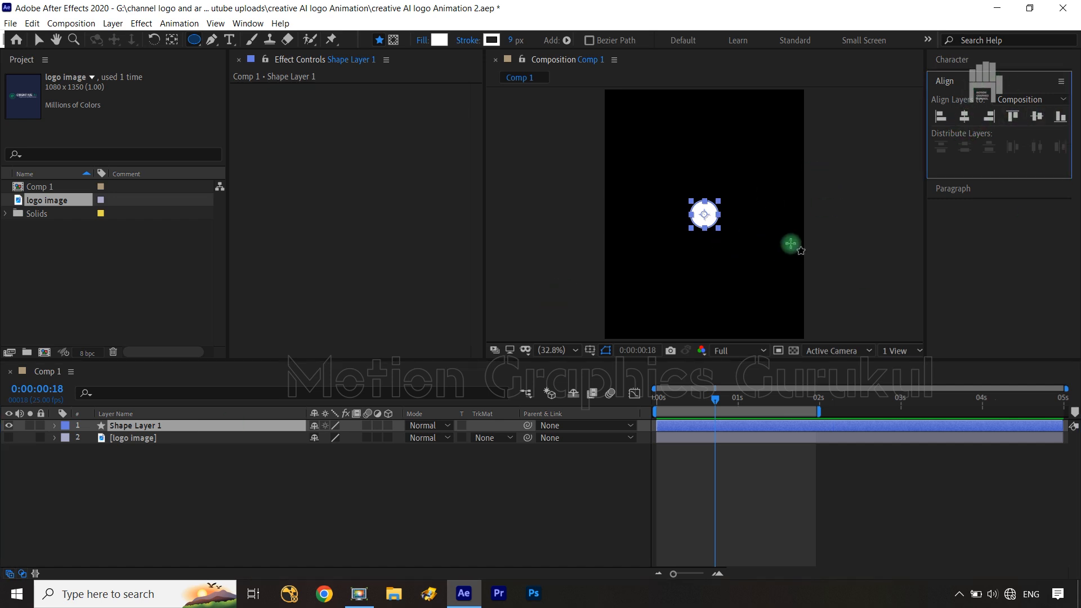
Step: Add 100% scale keyframes to Shape Layer 1 at frames 0, 10 and 14
click(55, 426)
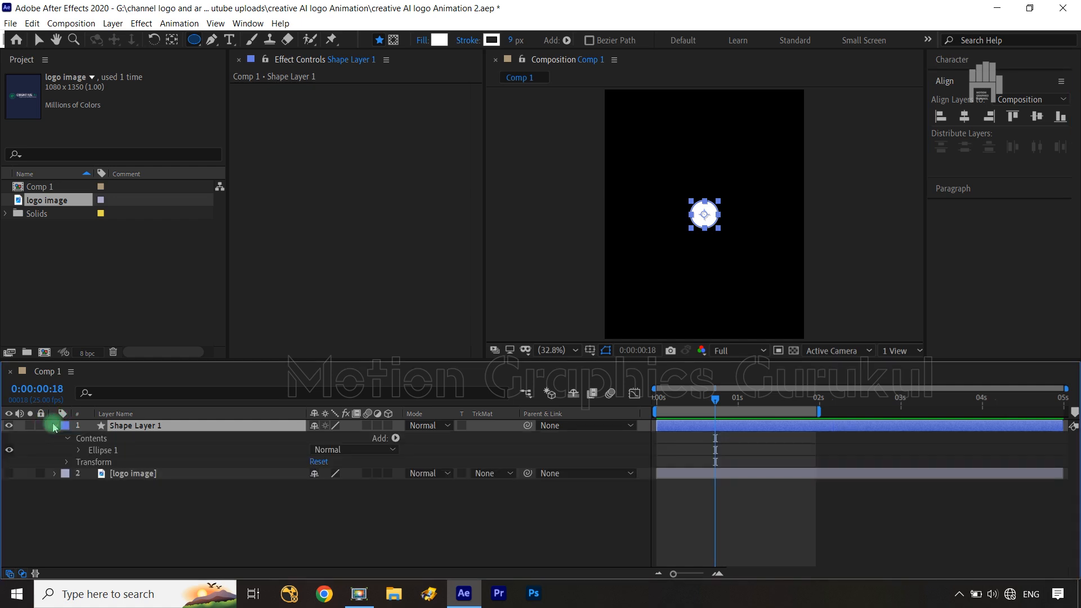
key(s)
click(90, 438)
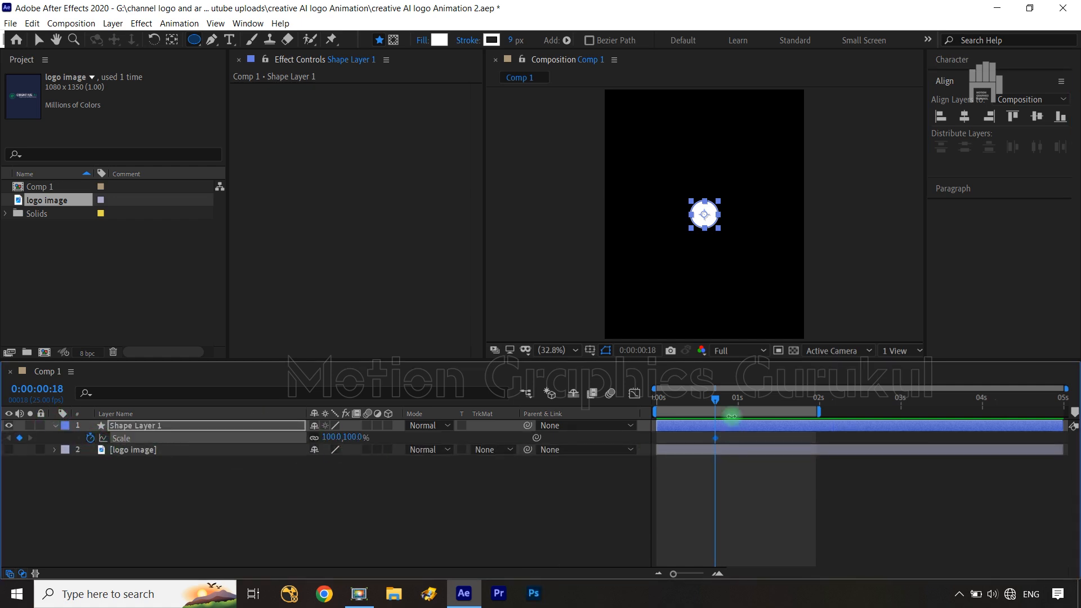
key(Home)
drag(715, 439, 659, 441)
key(shift+Page_Down)
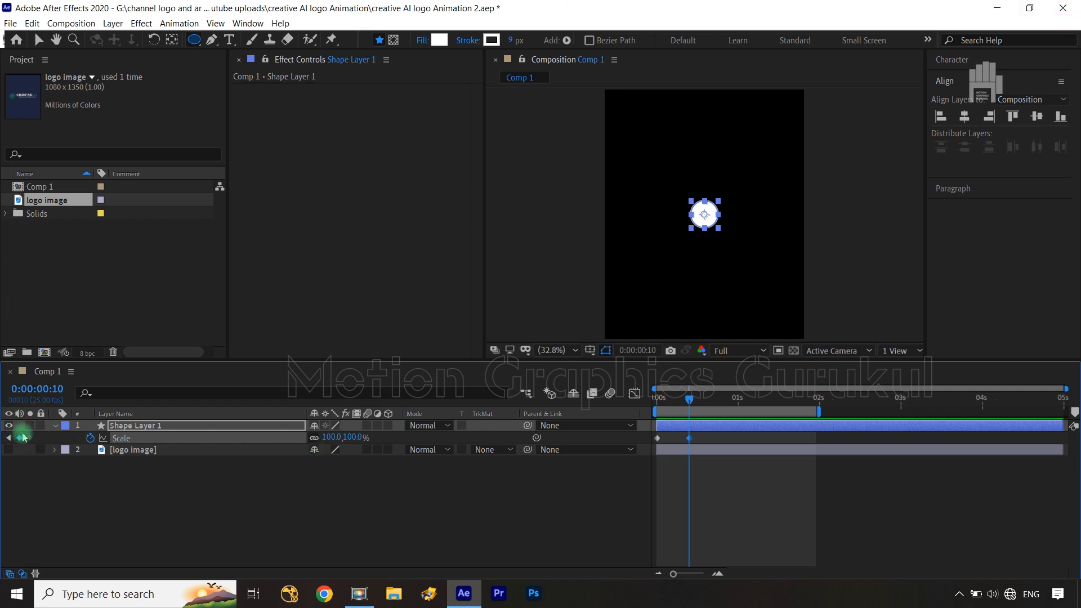
key(ctrl+Right)
key(ctrl+Right)
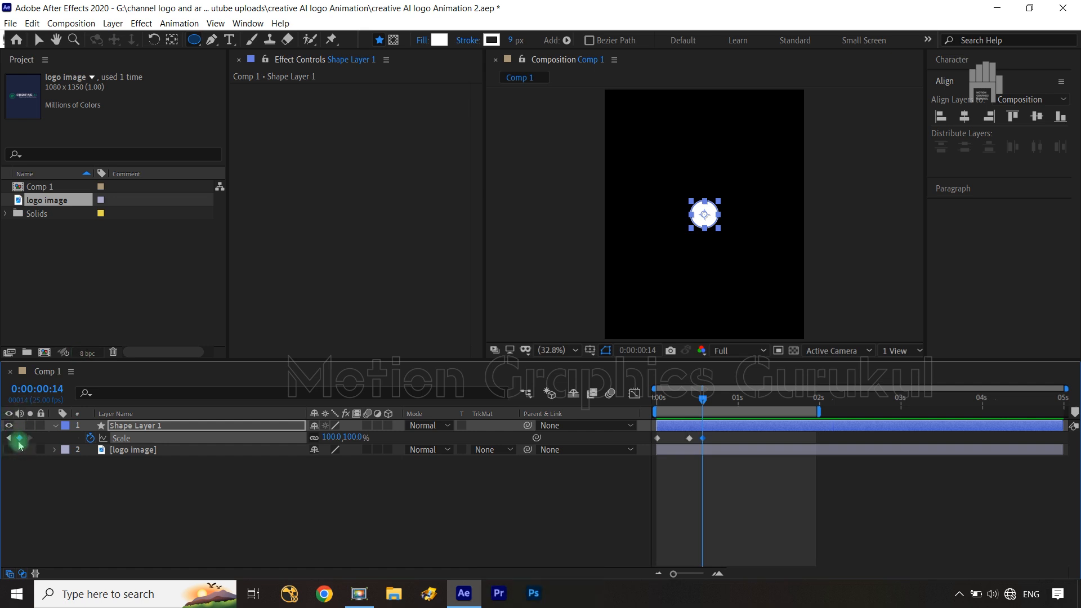
Step: Set the circle's scale to 0% on the first keyframe and 120% on the keyframe at frame 10
key(Home)
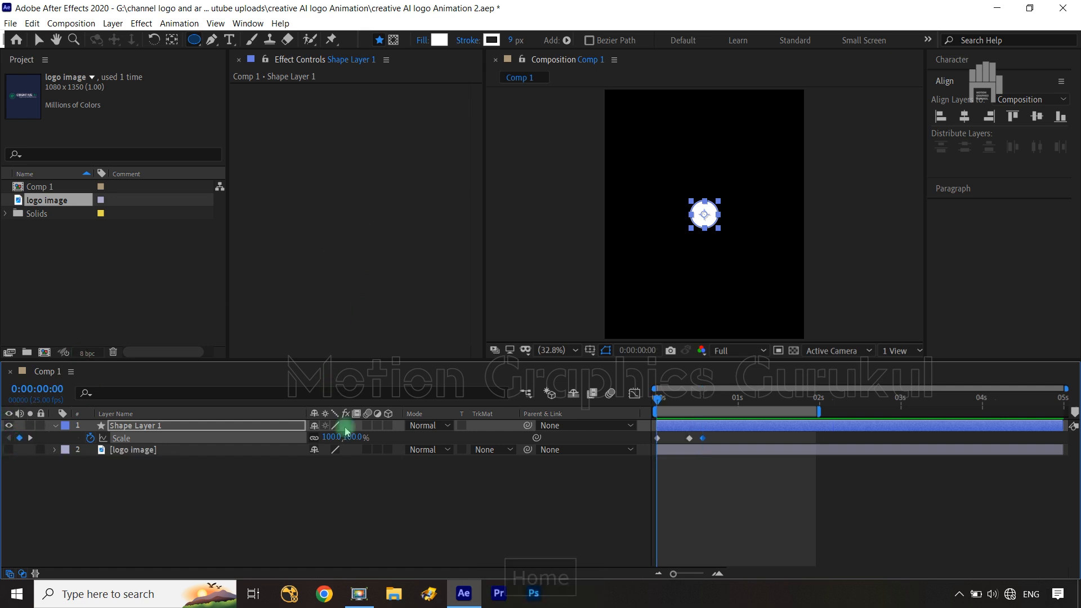
text(0)
click(373, 508)
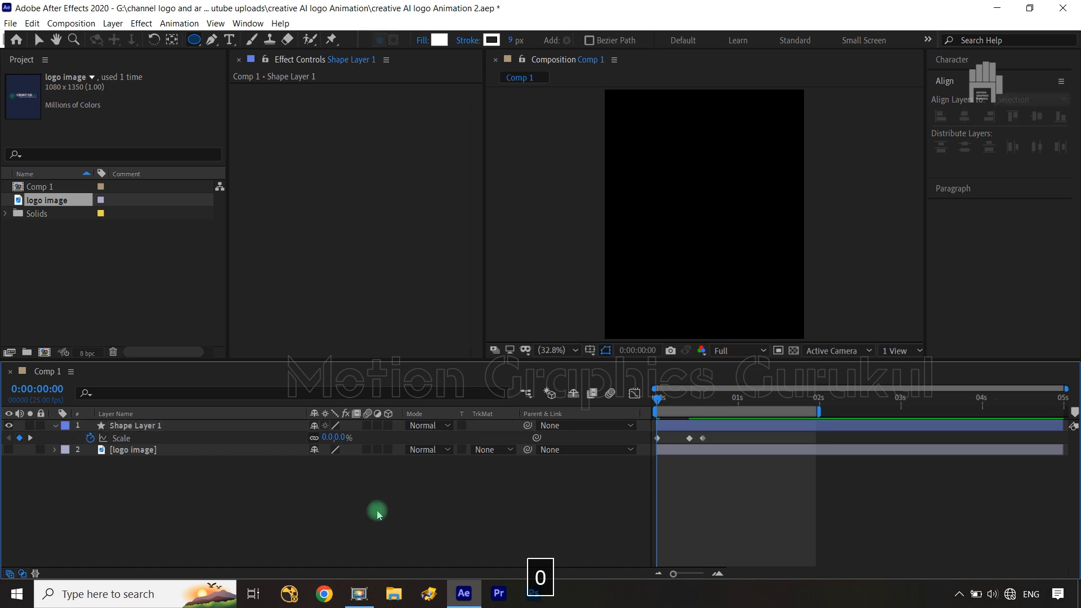
click(32, 455)
click(30, 438)
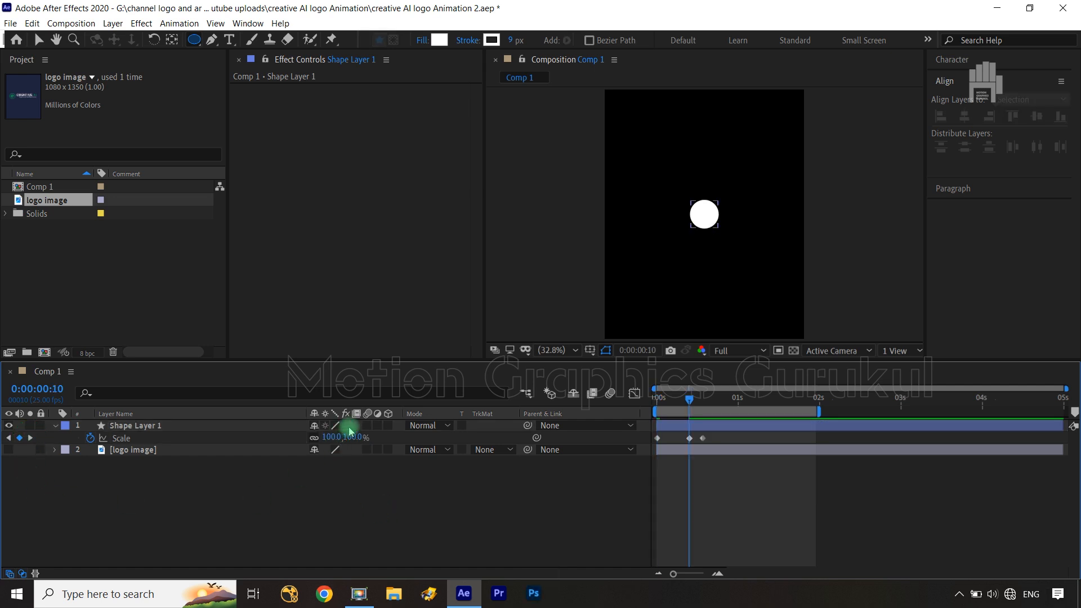
click(351, 438)
text(120)
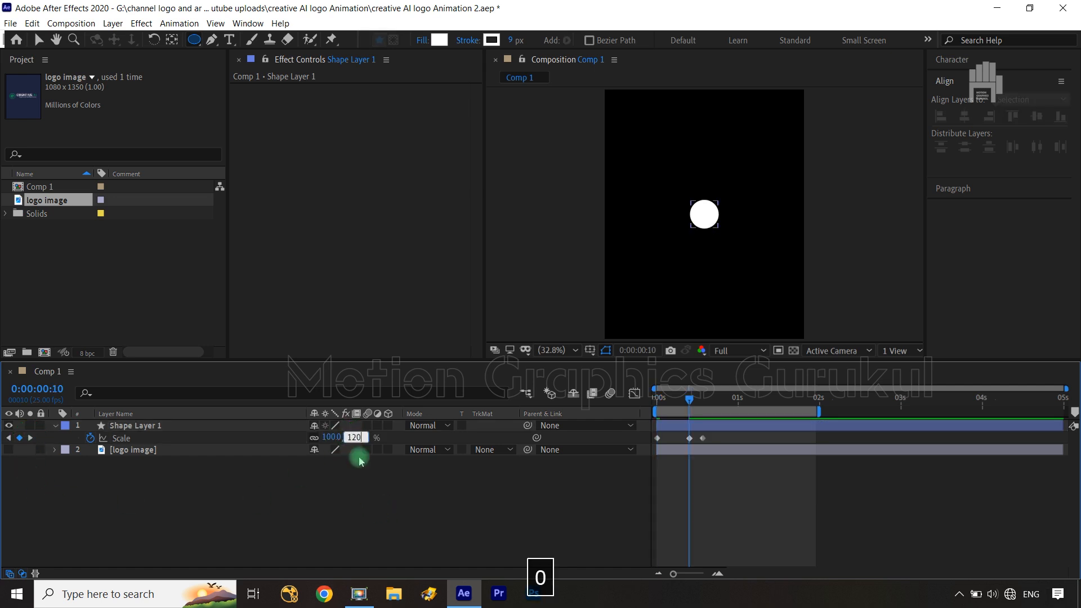
Step: Select all of the circle's scale keyframes and show their curve in the Graph Editor
drag(693, 402, 654, 444)
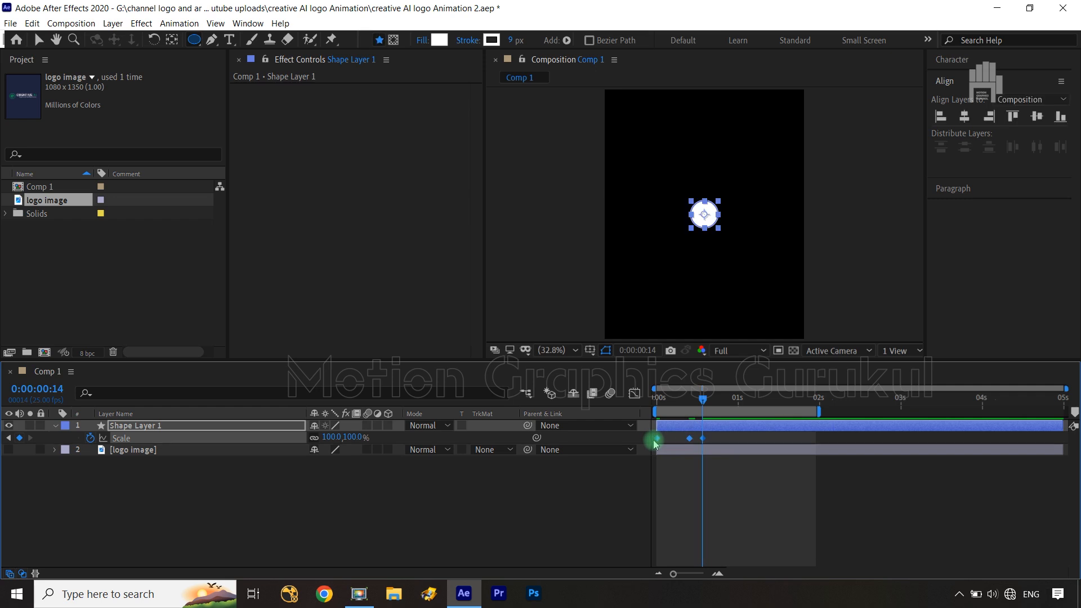
right_click(674, 439)
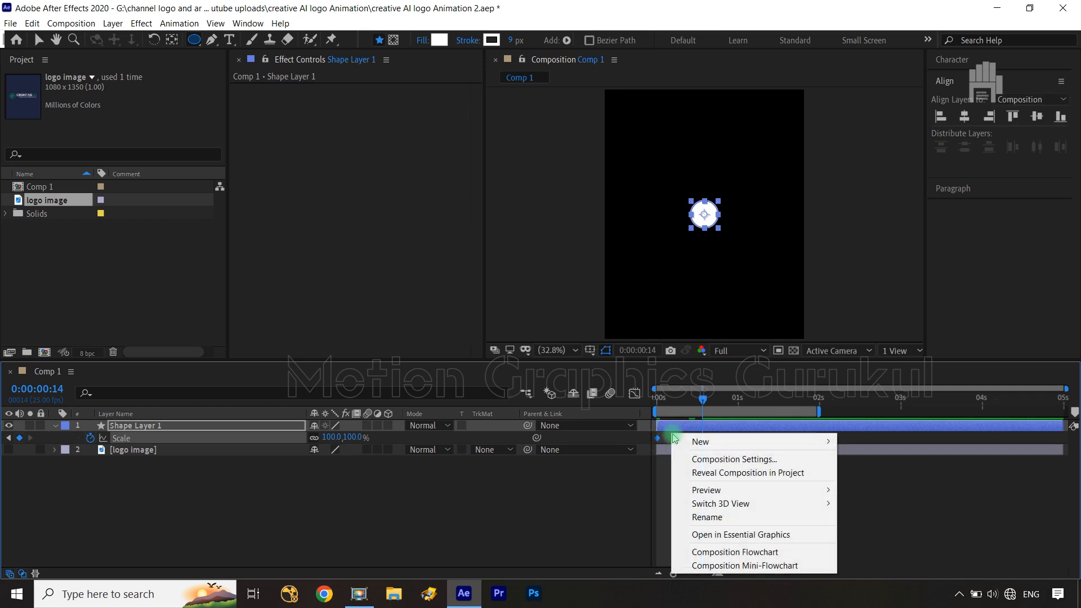
click(635, 393)
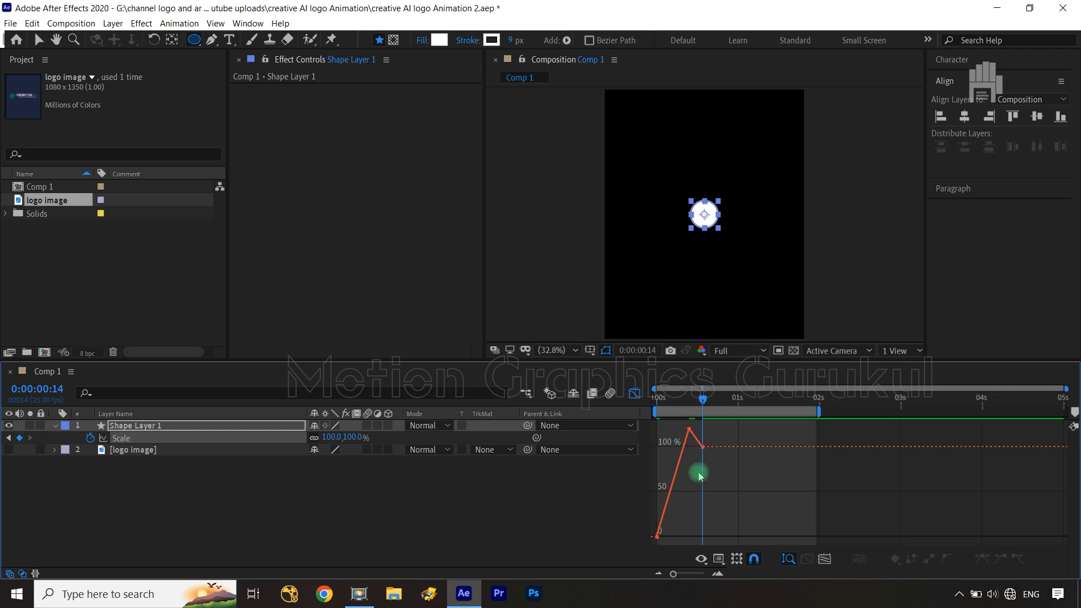
Step: Compare the reference graph and speed graph of the scale animation, ending on the value graph
right_click(727, 486)
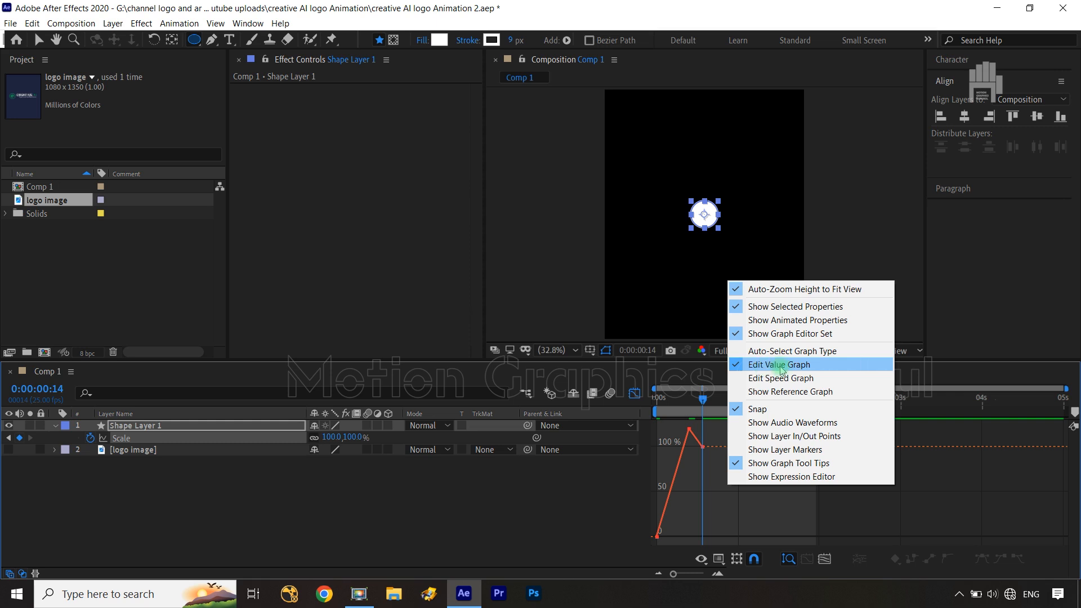
click(783, 391)
right_click(741, 459)
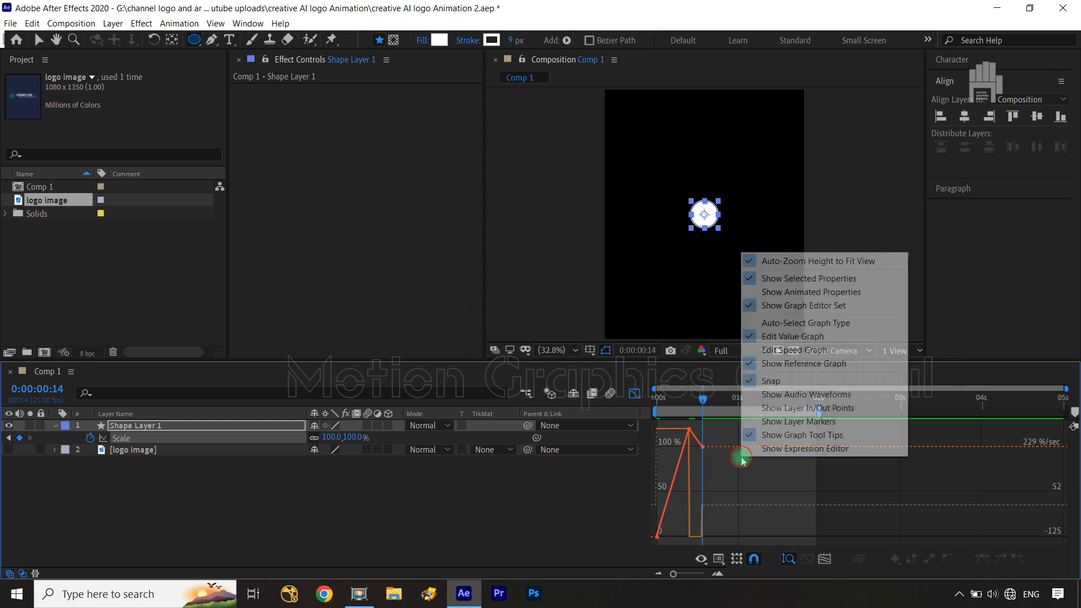
click(795, 363)
right_click(745, 497)
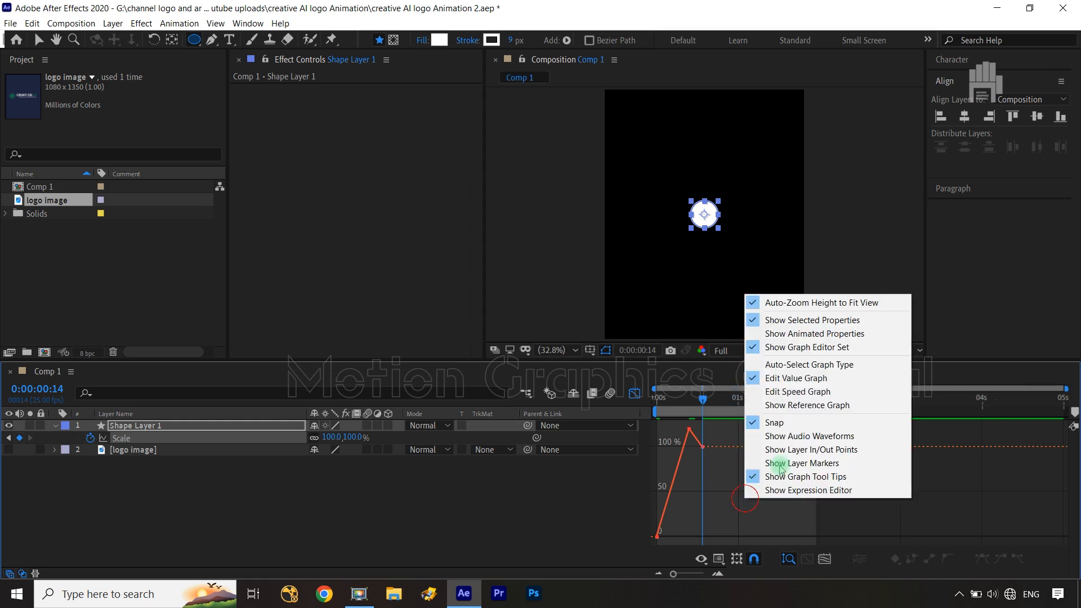
click(799, 391)
right_click(742, 454)
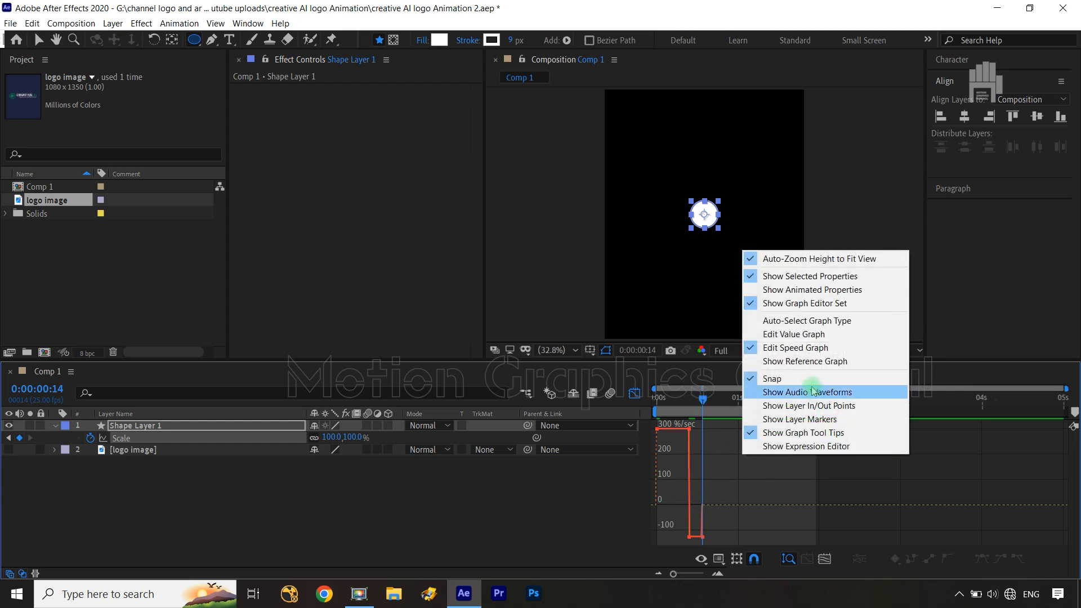
click(794, 334)
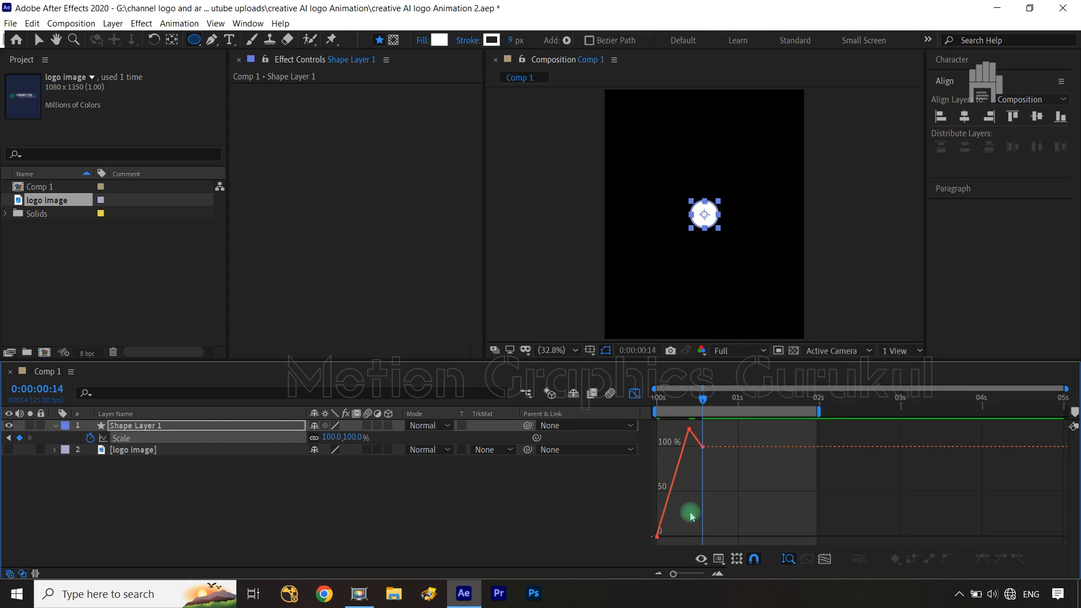
Step: Bend the scale curve steeply out of the first keyframe and round its peak at frame 10 with horizontal Bezier handles
click(657, 537)
drag(657, 537, 657, 492)
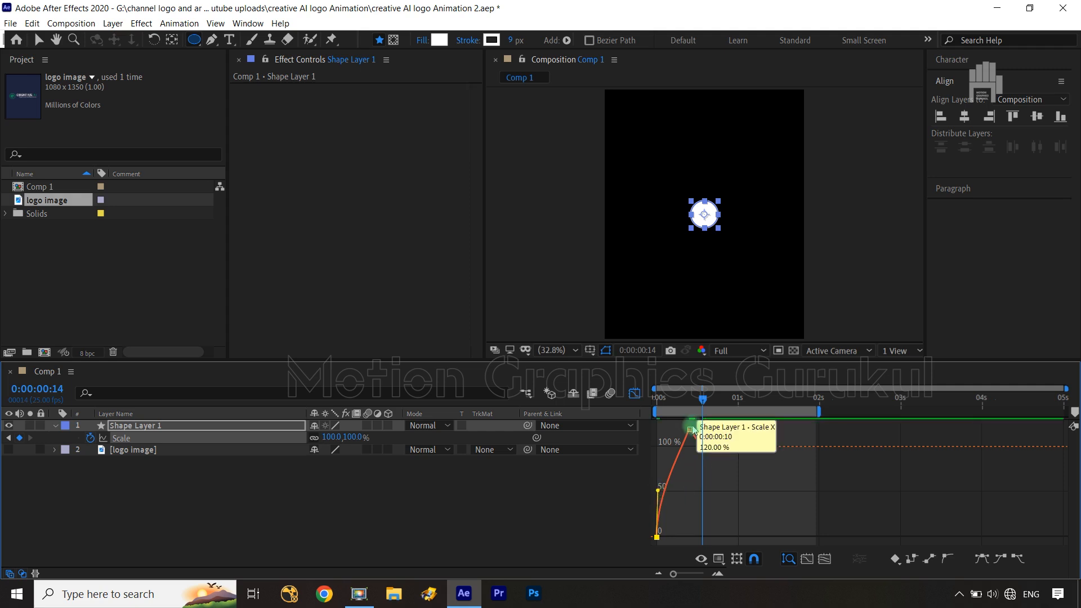
scroll(663, 457, up, 1)
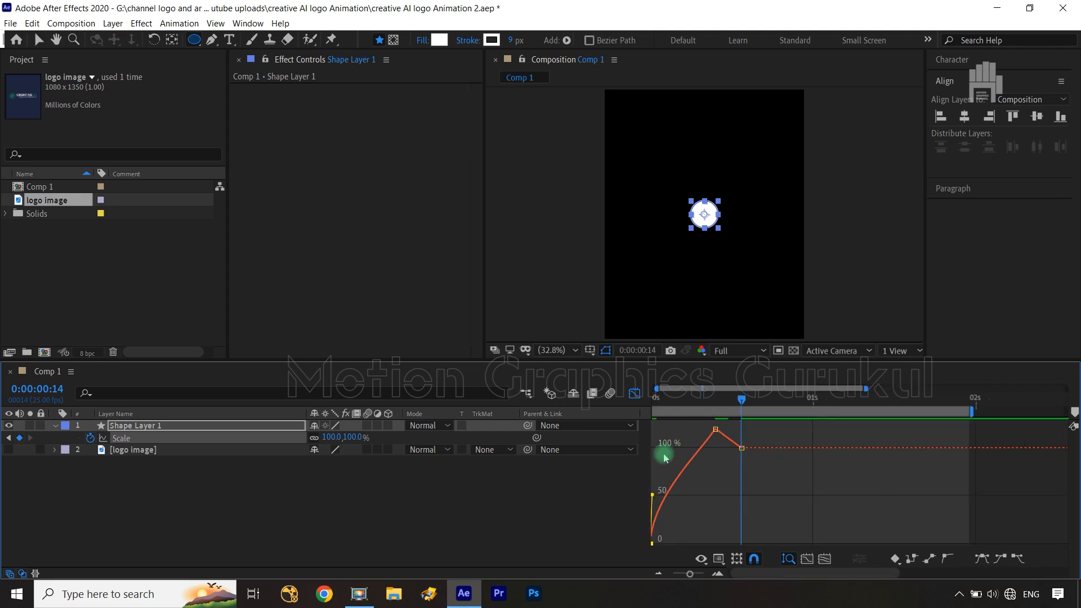
click(716, 430)
alt+click(715, 429)
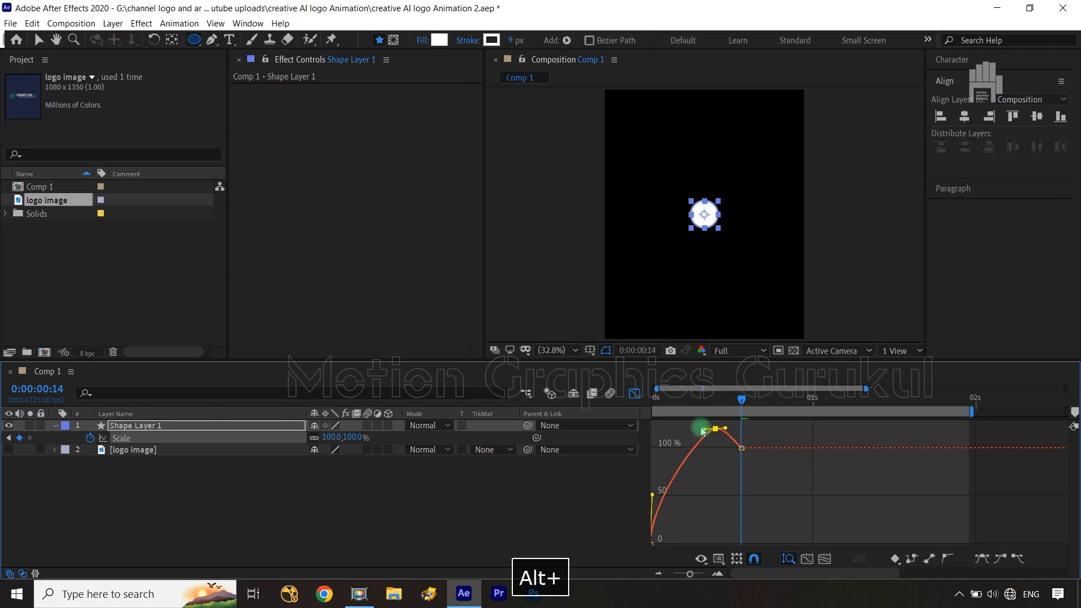
drag(702, 432, 700, 430)
Step: Curve the scale graph into the last keyframe at frame 14 by pulling its incoming handle upward
click(741, 449)
drag(741, 449, 740, 445)
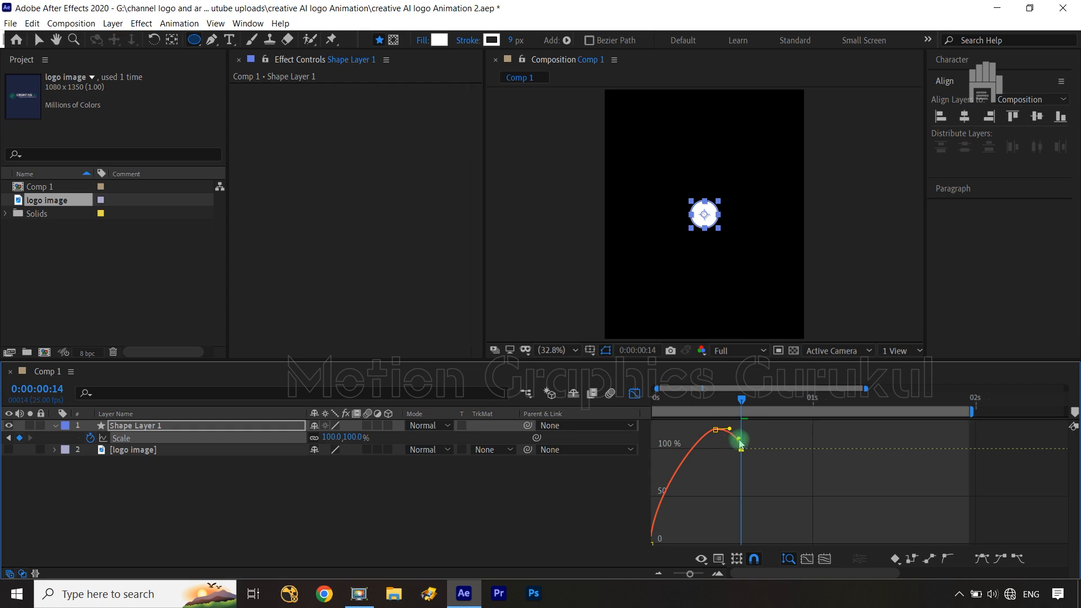
click(591, 544)
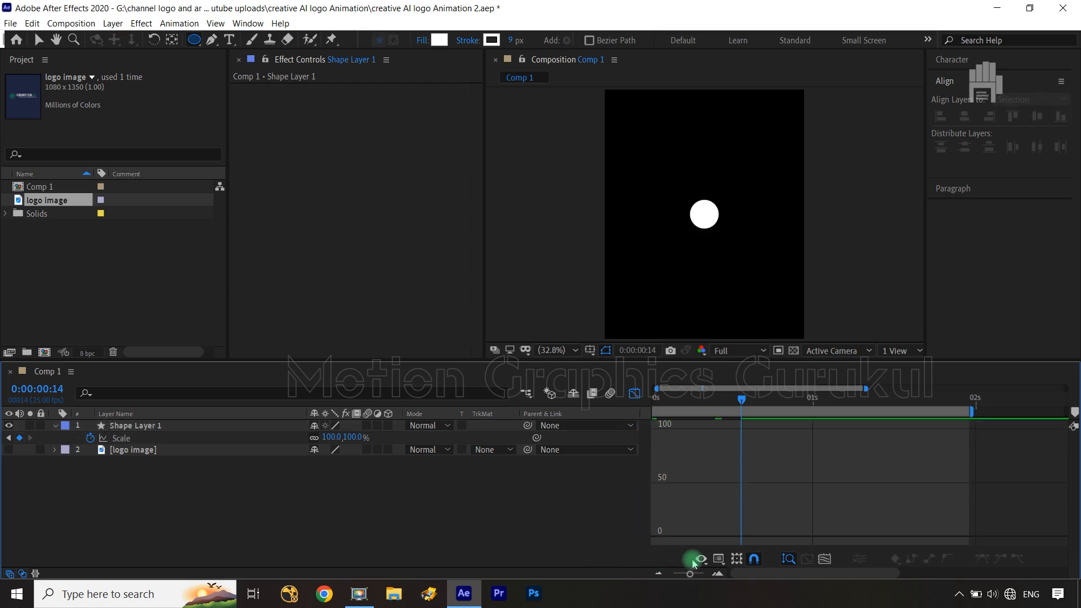
Step: Refine the scale curve by raising the first keyframe's outgoing handle and lengthening the peak keyframe's incoming handle
drag(697, 574, 634, 572)
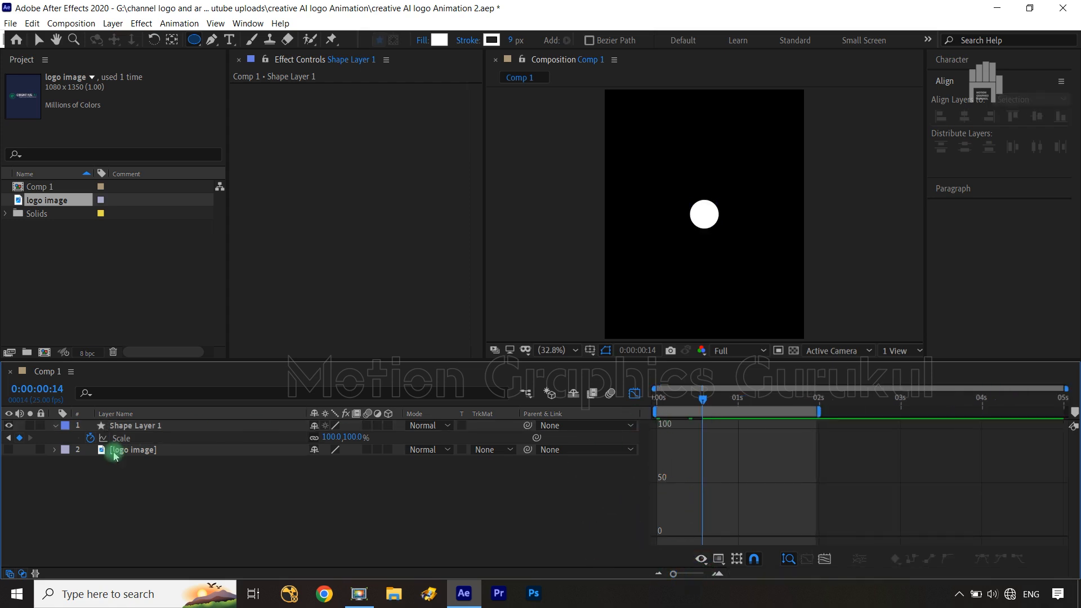
click(122, 439)
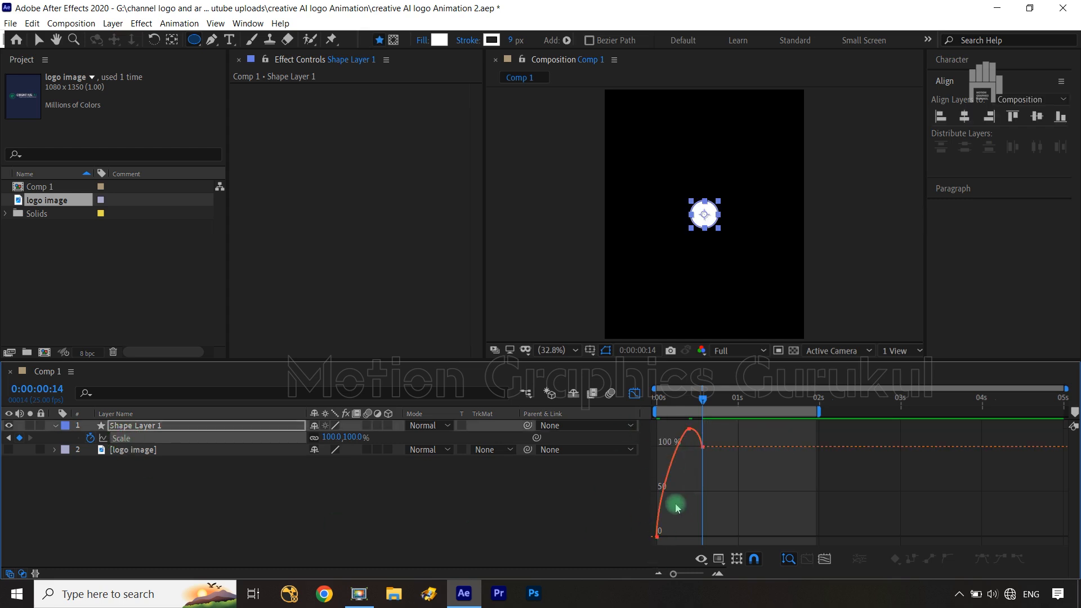
drag(691, 451, 674, 420)
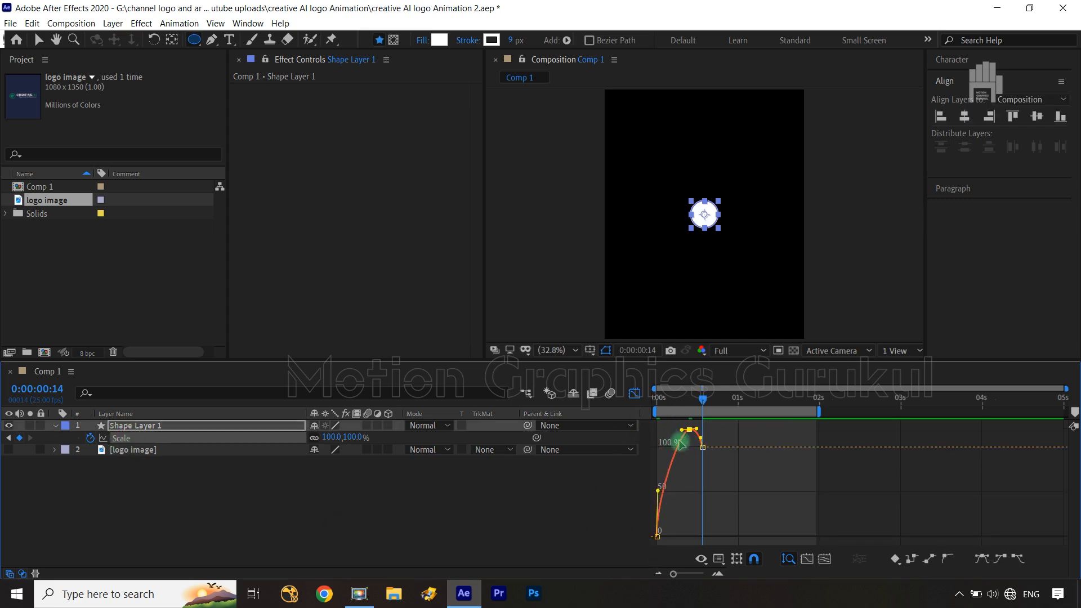
drag(661, 493, 662, 495)
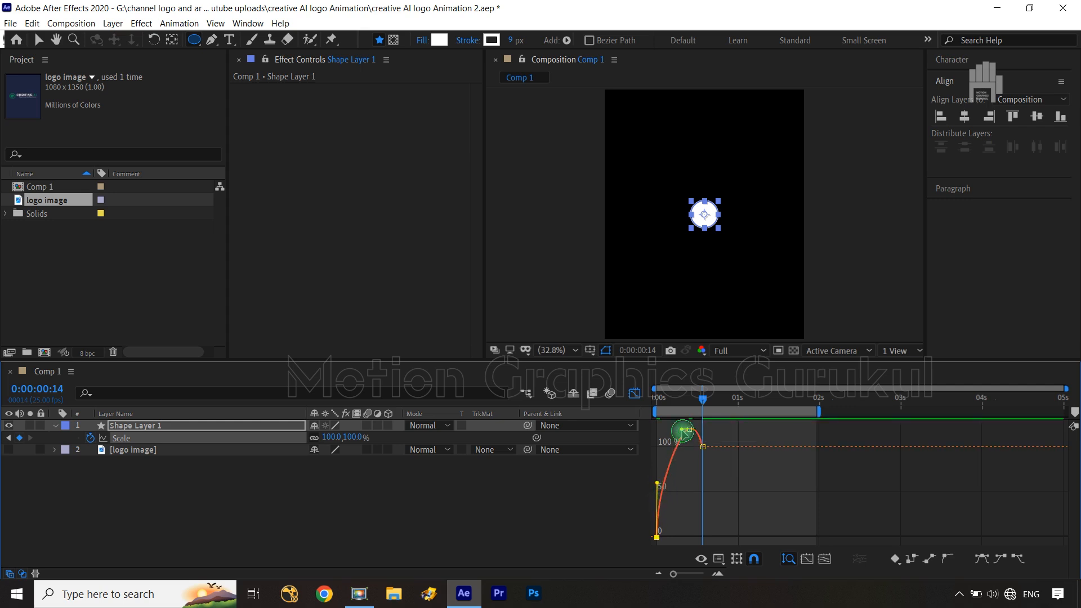
drag(681, 433, 680, 434)
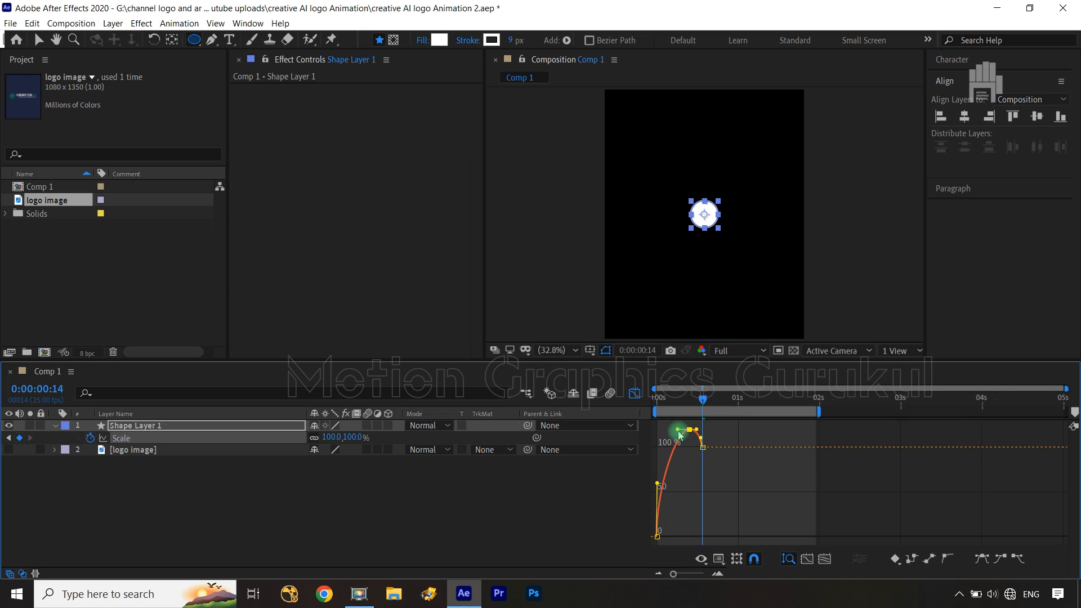
Step: End the work area just after the last scale keyframe and preview the circle's pop-in from the start
click(634, 393)
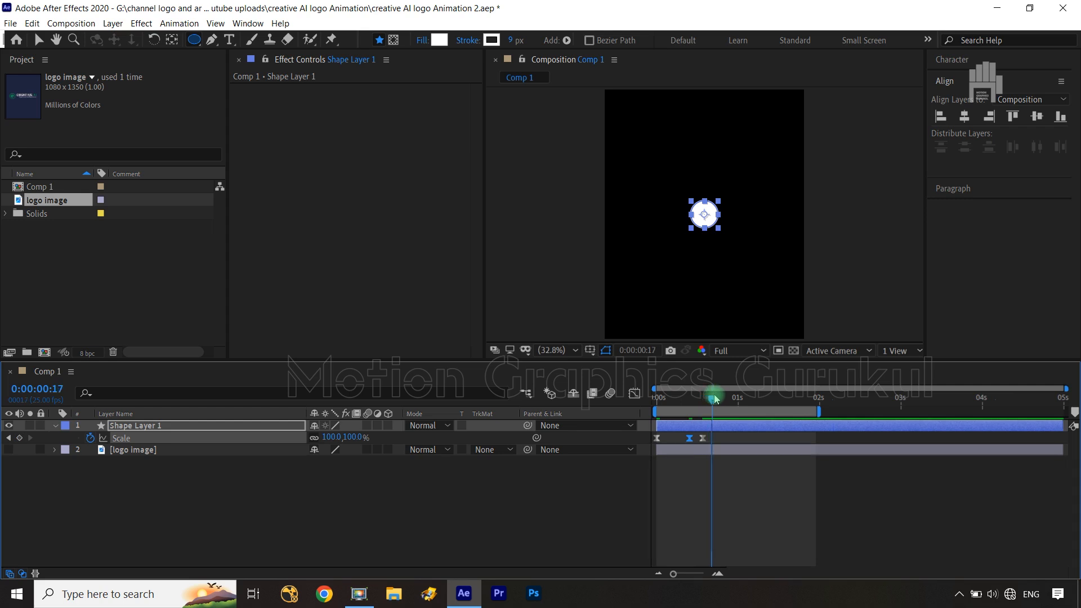
key(n)
key(Home)
key(space)
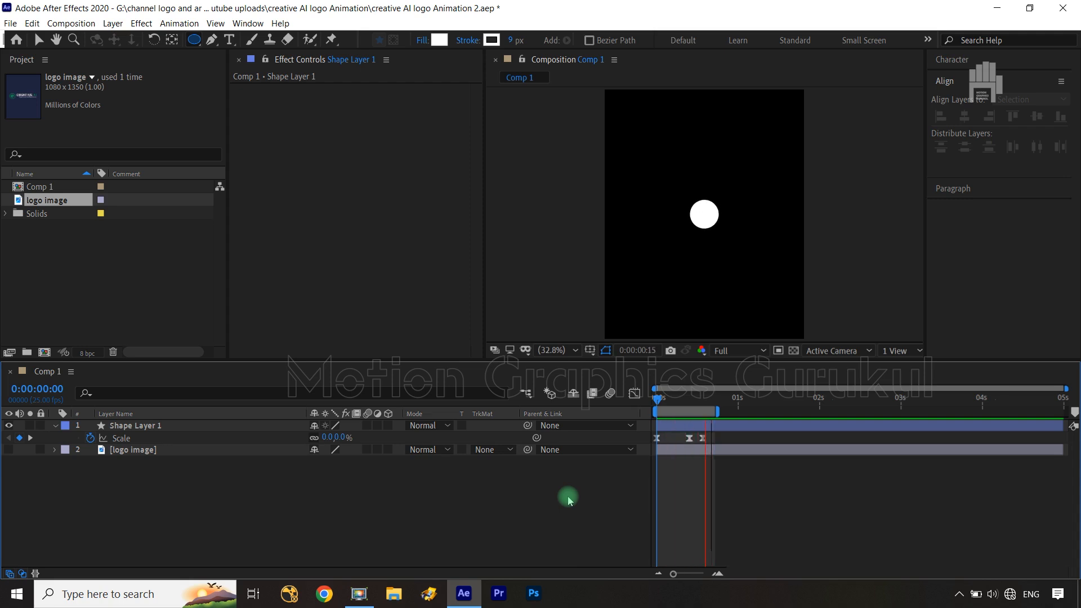
key(space)
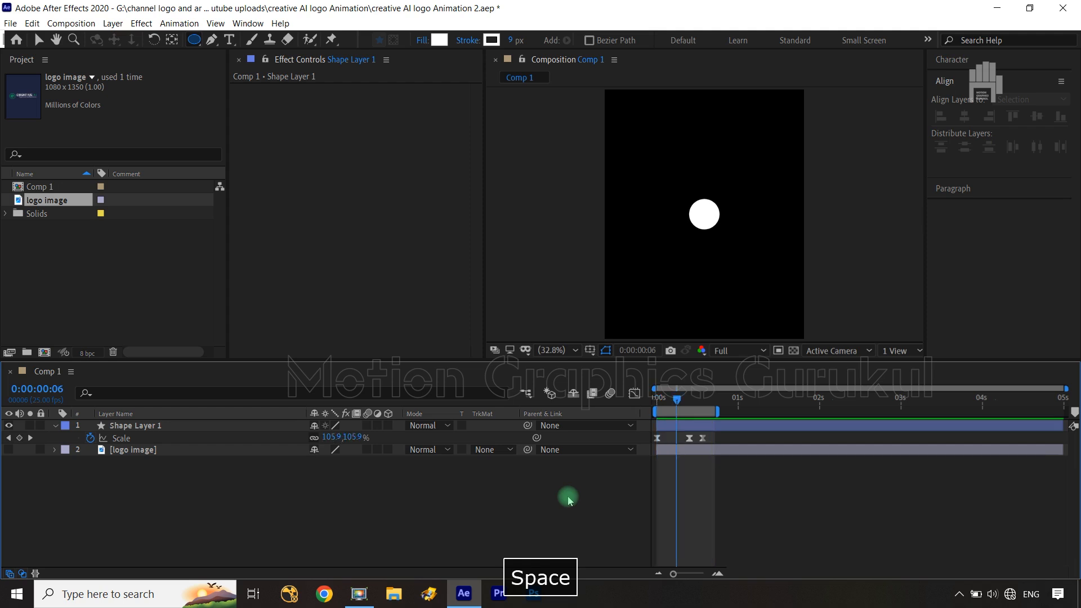
Step: Duplicate the circle layer, reveal the copy's scale keyframes and set its fill to None
click(133, 426)
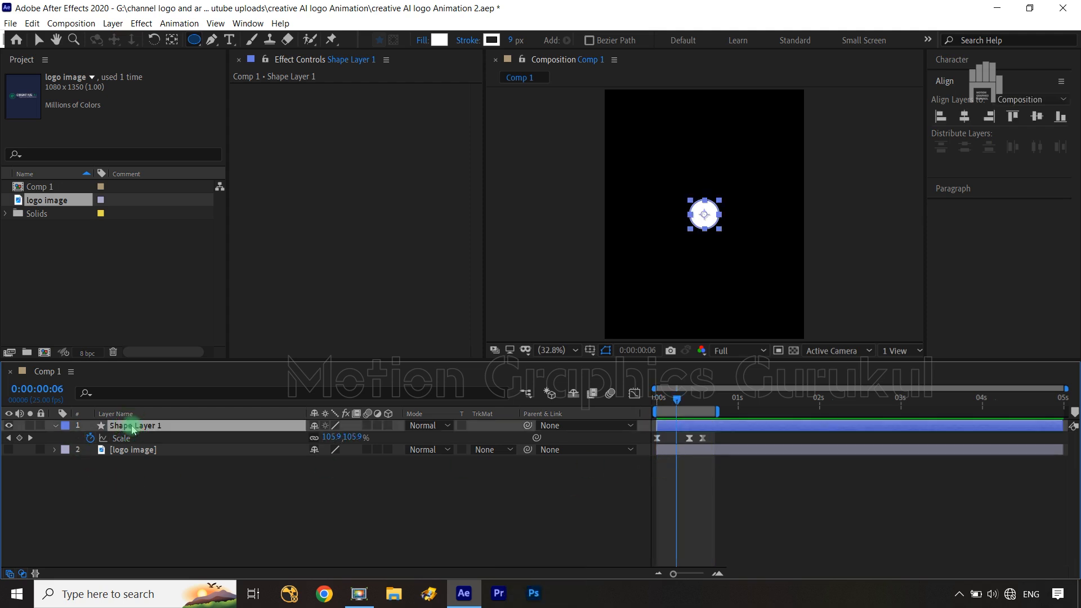
key(ctrl+d)
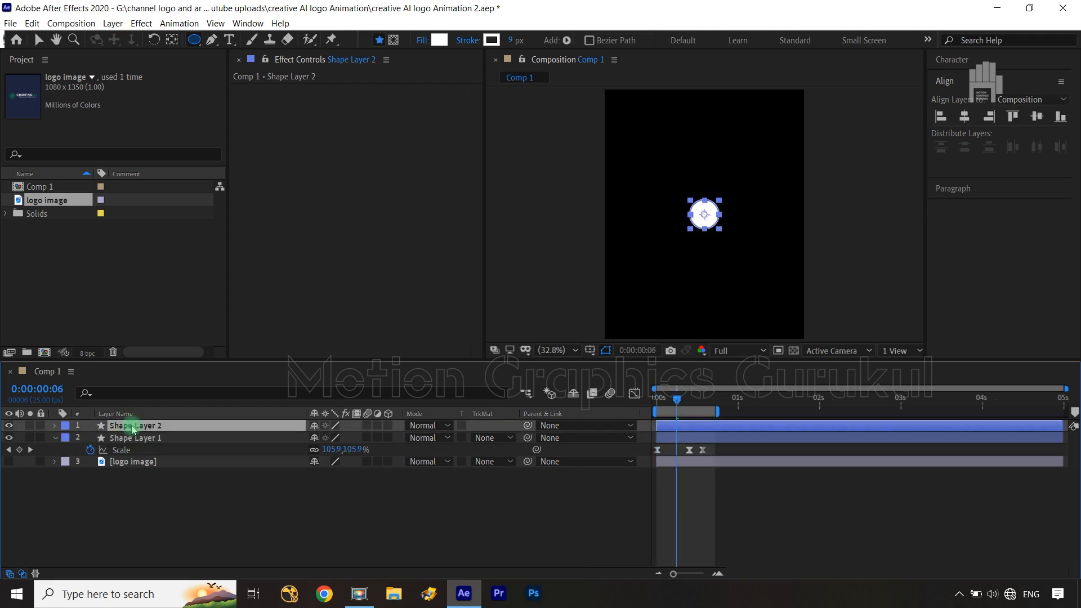
key(s)
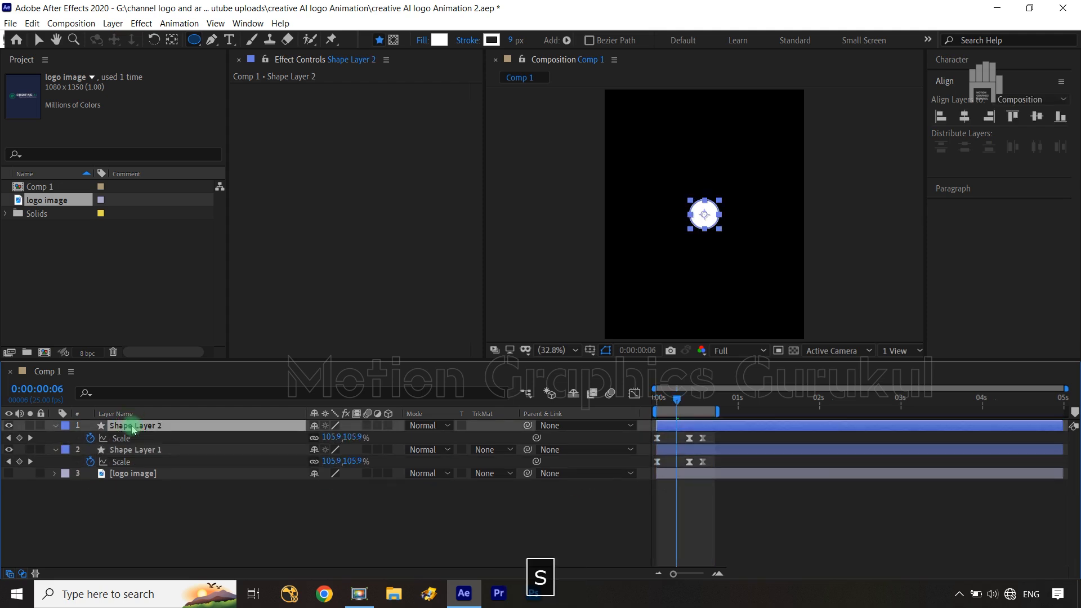
click(423, 42)
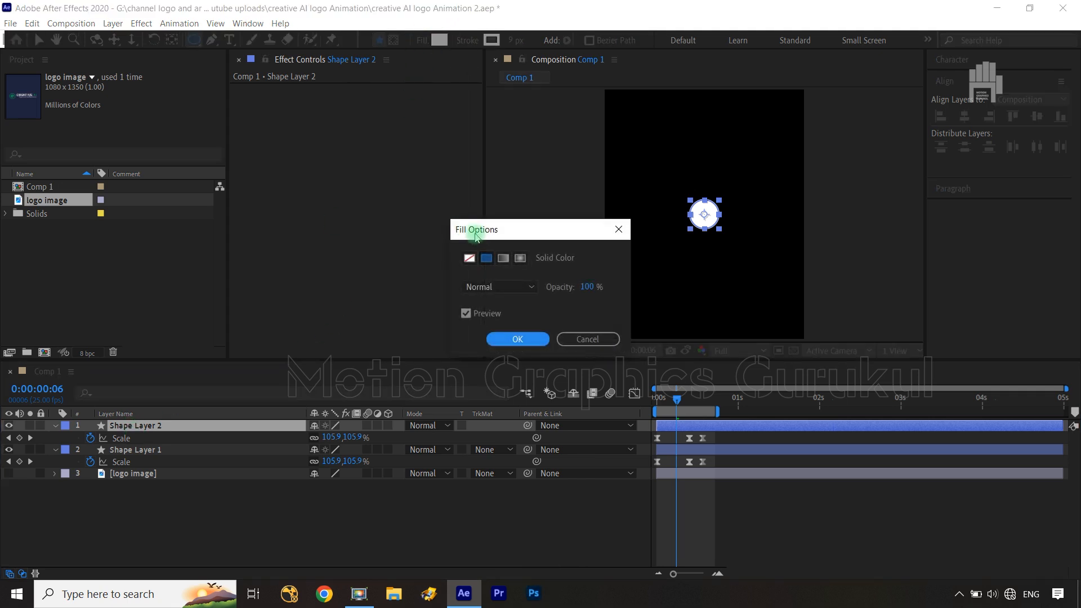
click(469, 258)
click(516, 339)
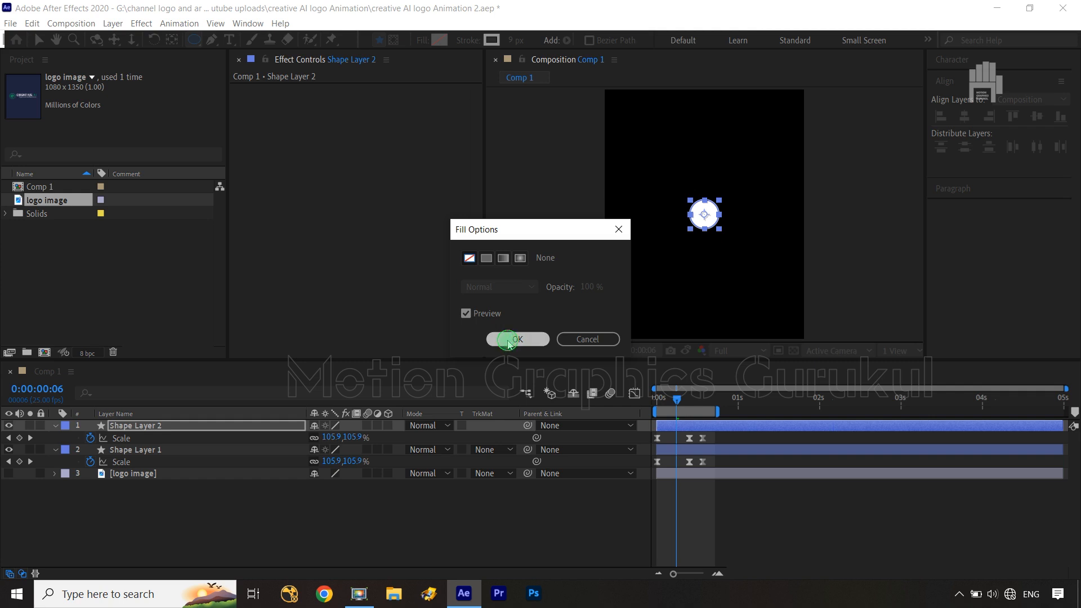
Step: Set the duplicate ring's scale to 135% at frame 10 and 115% at frame 14
drag(678, 404, 684, 408)
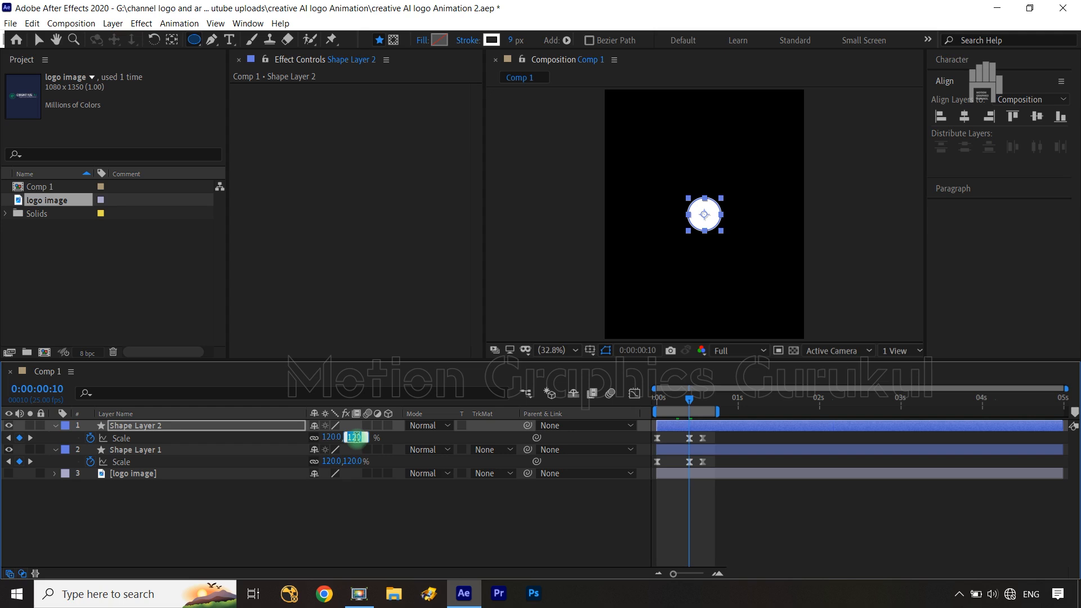
text(135)
click(396, 528)
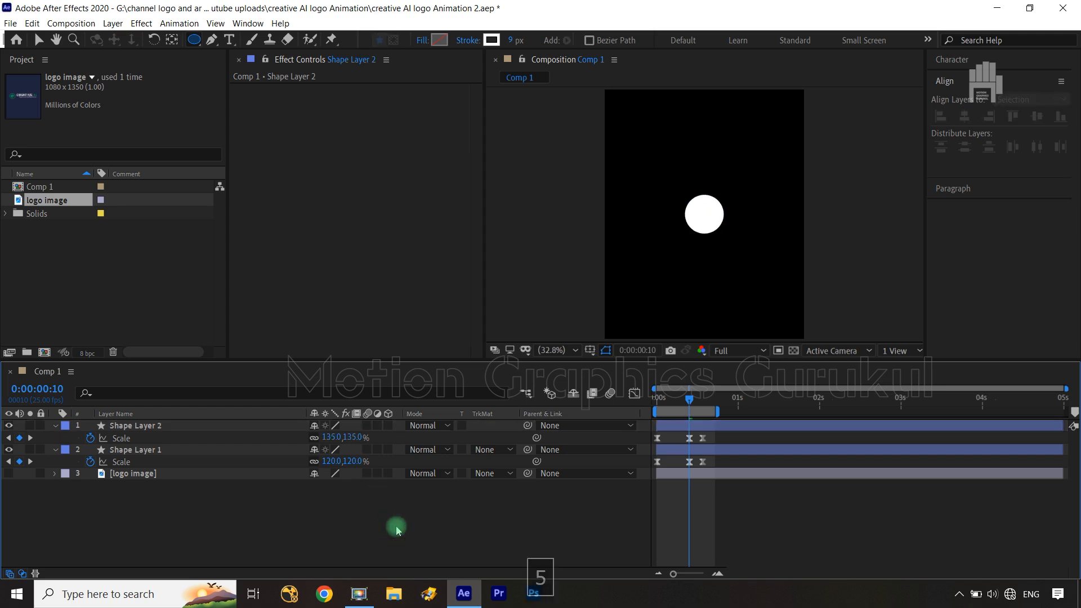
click(31, 438)
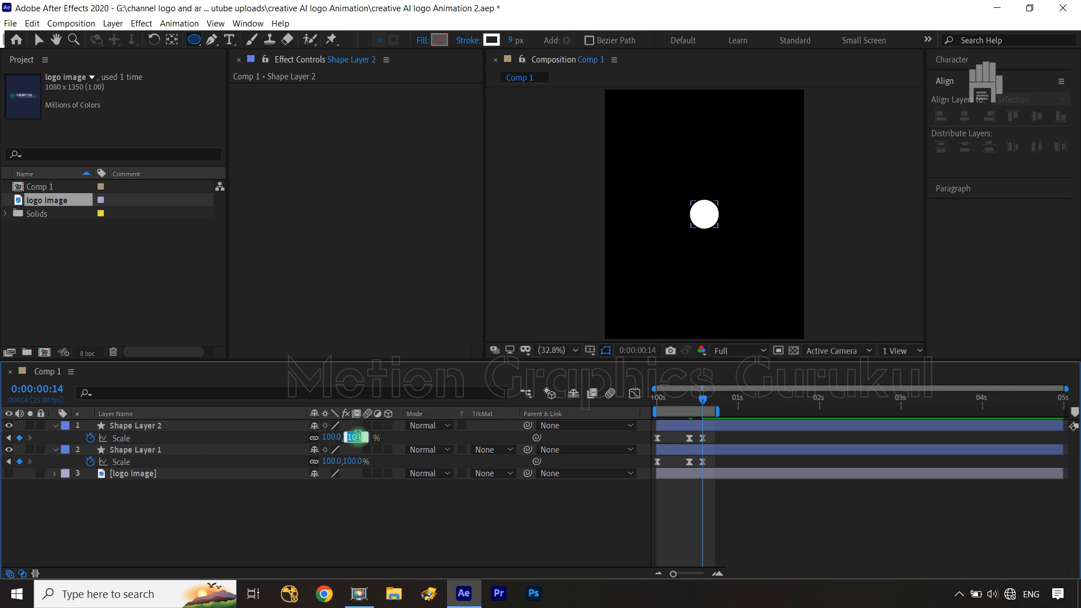
text(115)
click(382, 524)
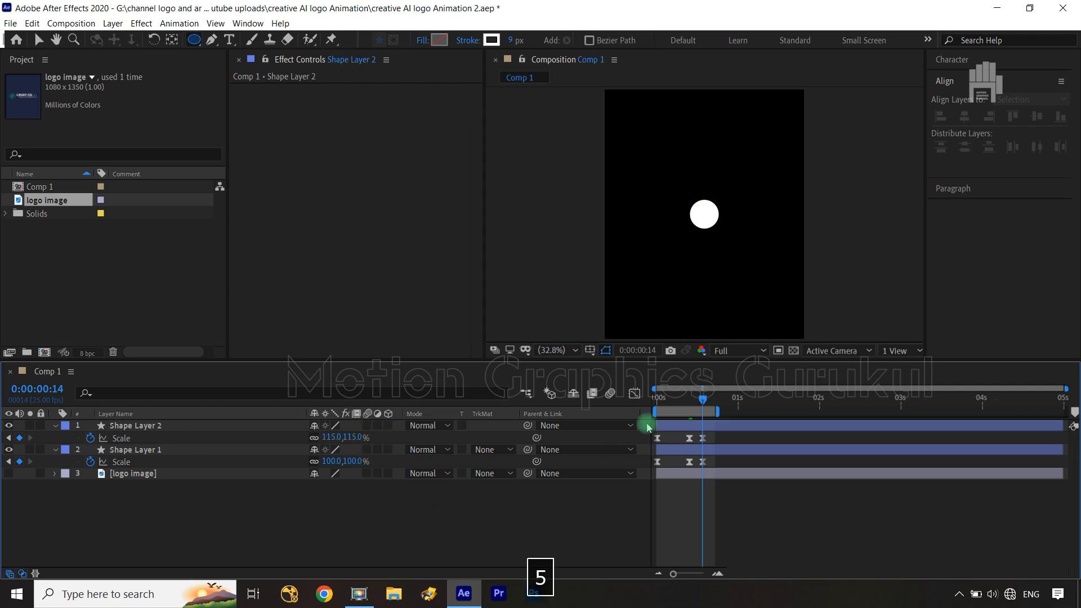
Step: Set the ring's scale keyframe at frame 10 to 140%
scroll(760, 272, up, 4)
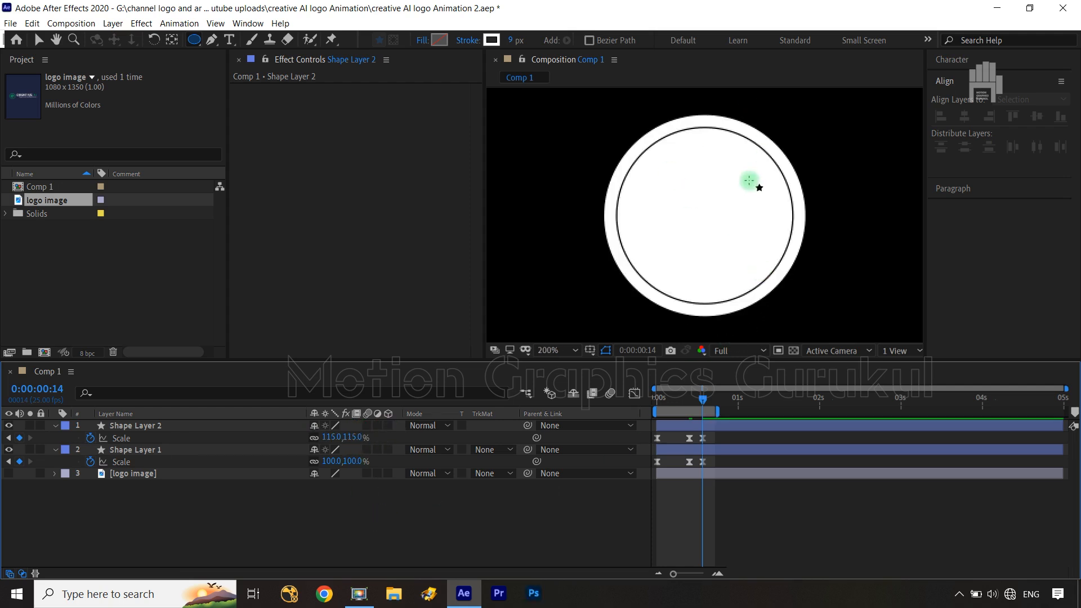
drag(703, 398, 689, 399)
click(351, 437)
text(140)
click(389, 500)
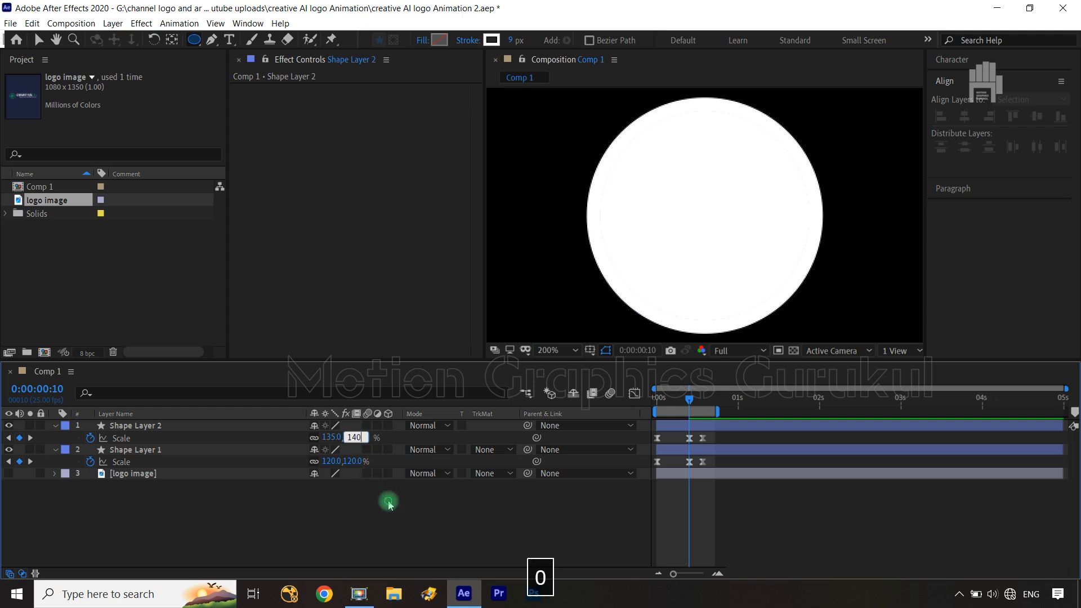
Step: Enlarge the ring's scale at frame 14, trying 122% and settling on 125%
click(30, 437)
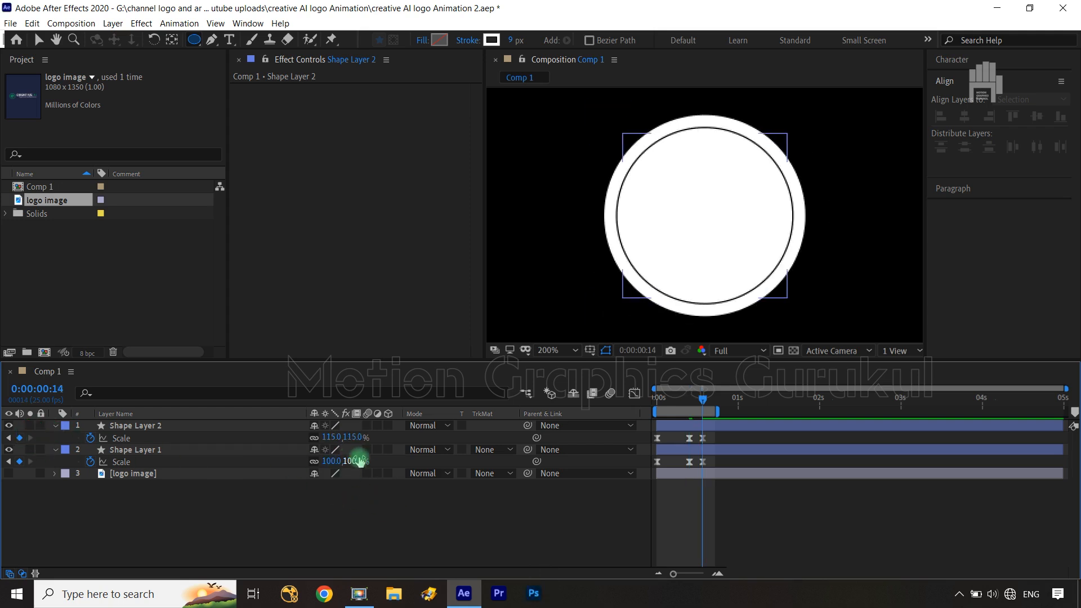
click(358, 440)
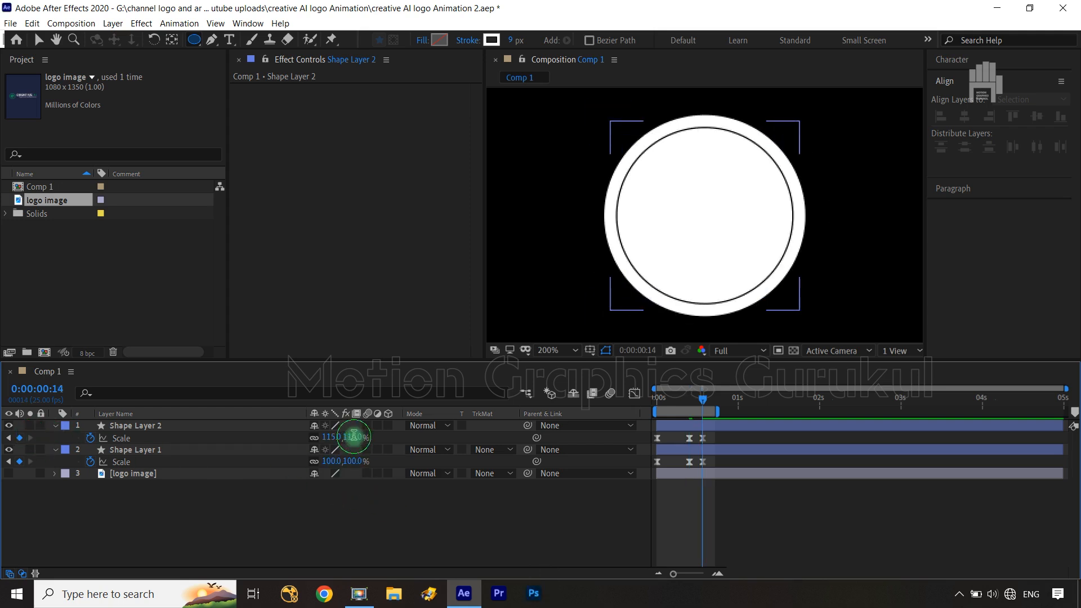
text(122)
click(394, 521)
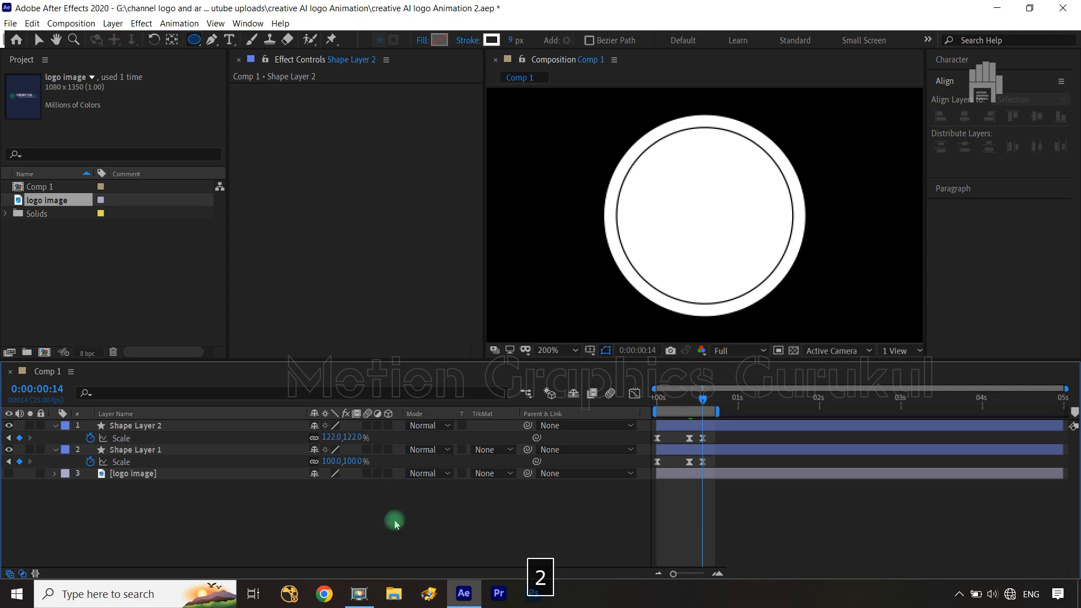
click(349, 440)
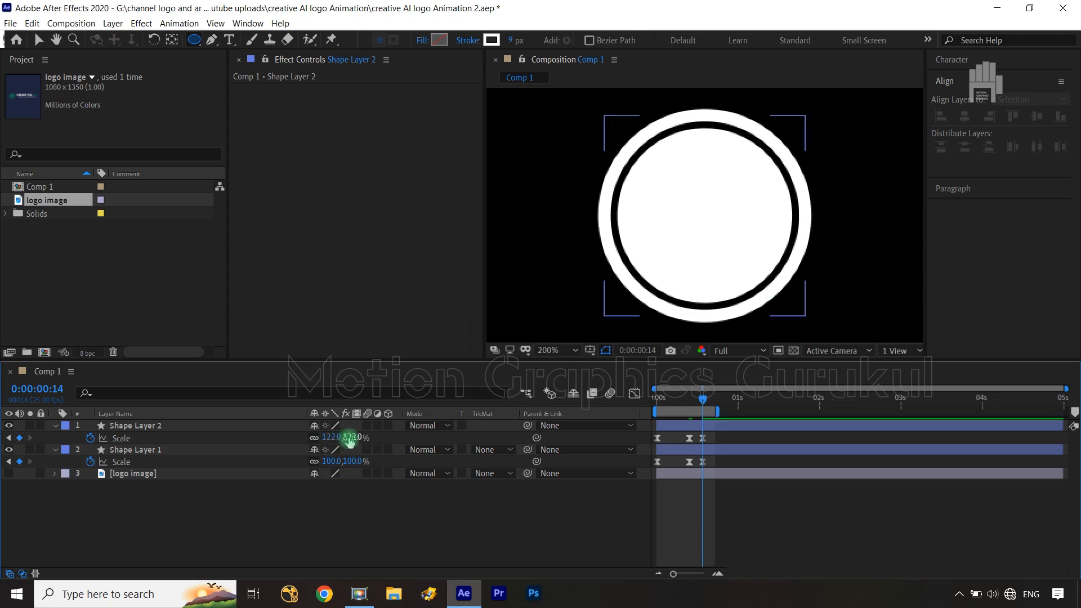
text(125)
click(420, 508)
Step: Preview the combined circle and ring animation from the first frame with the whole composition in view
key(shift+slash)
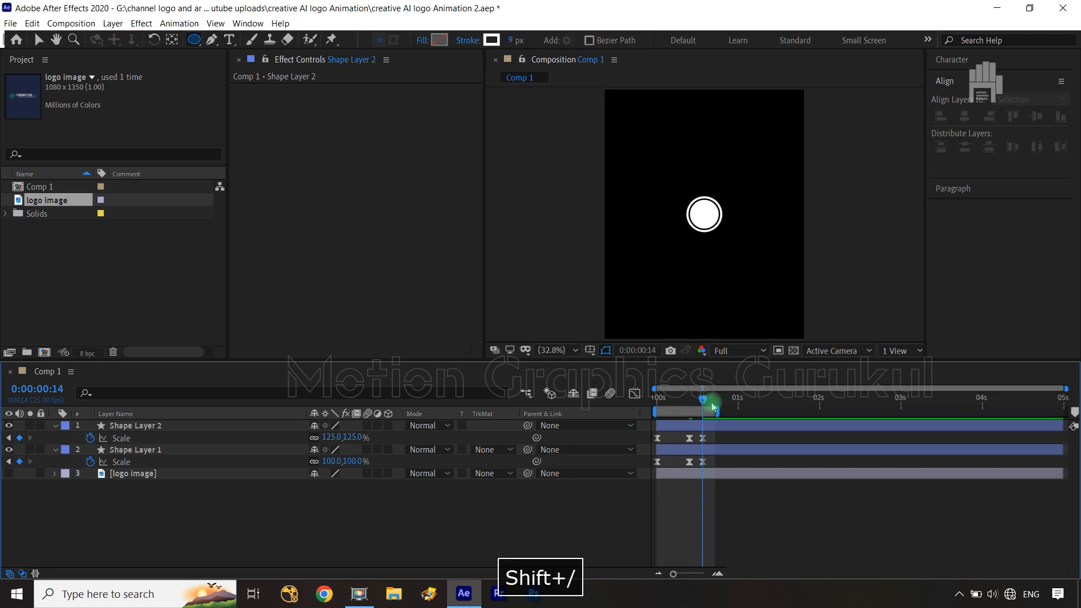
drag(700, 398, 633, 406)
key(space)
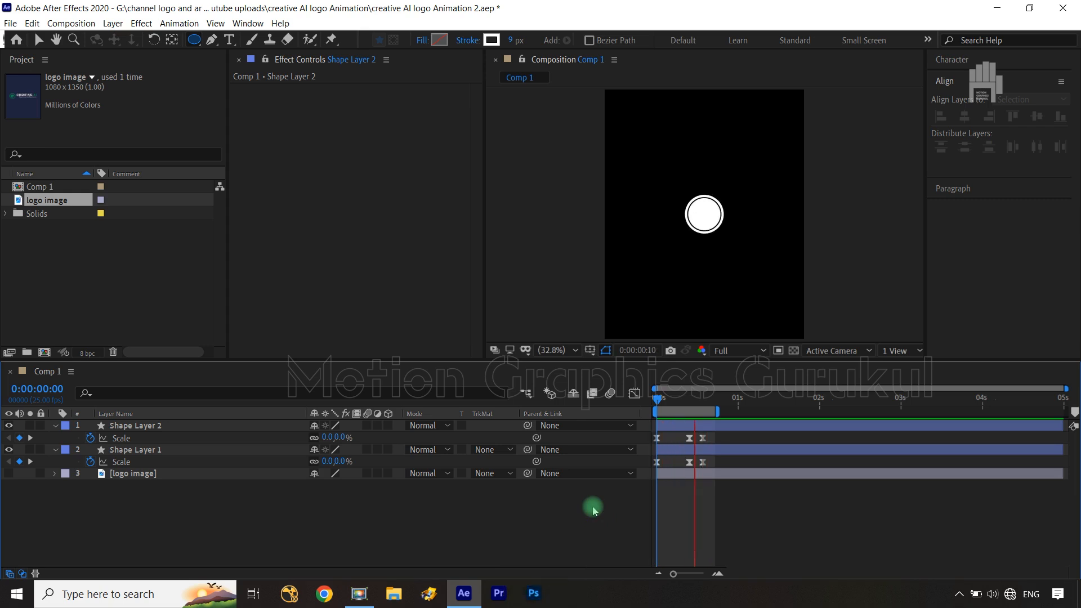
key(space)
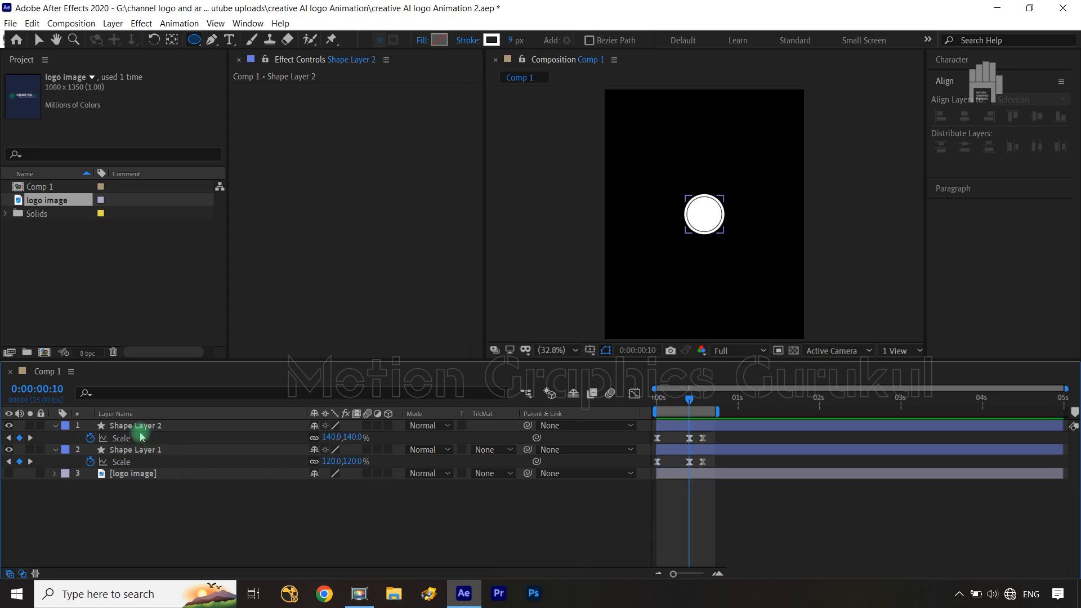
Step: Start animating the Stroke Width of Shape Layer 2 at frame 10 and show only the layer's keyframed properties
click(135, 428)
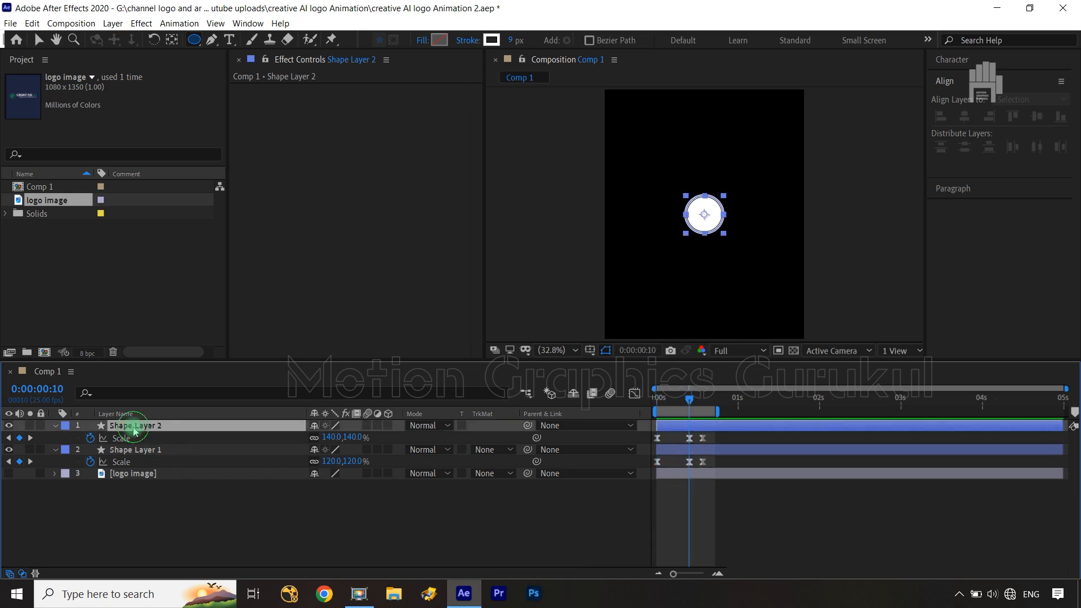
click(54, 426)
click(55, 426)
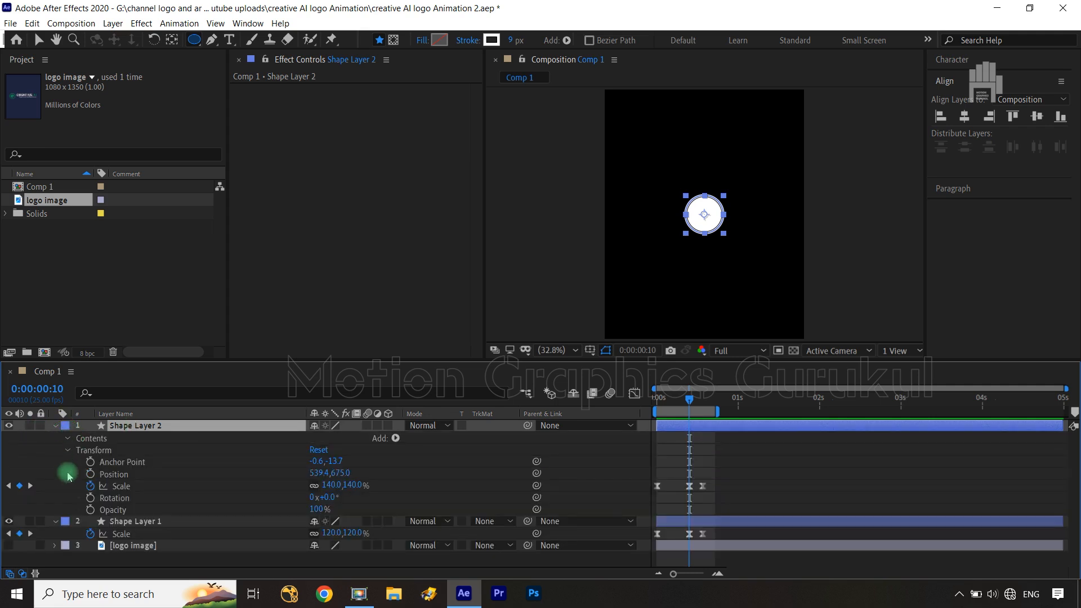
click(68, 438)
click(80, 450)
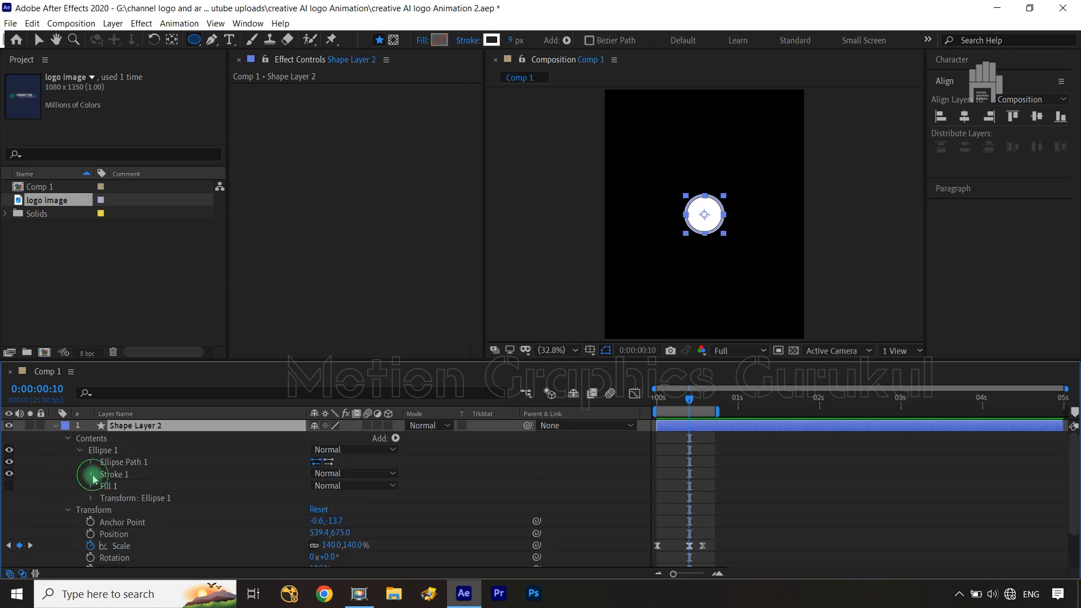
click(91, 475)
click(115, 490)
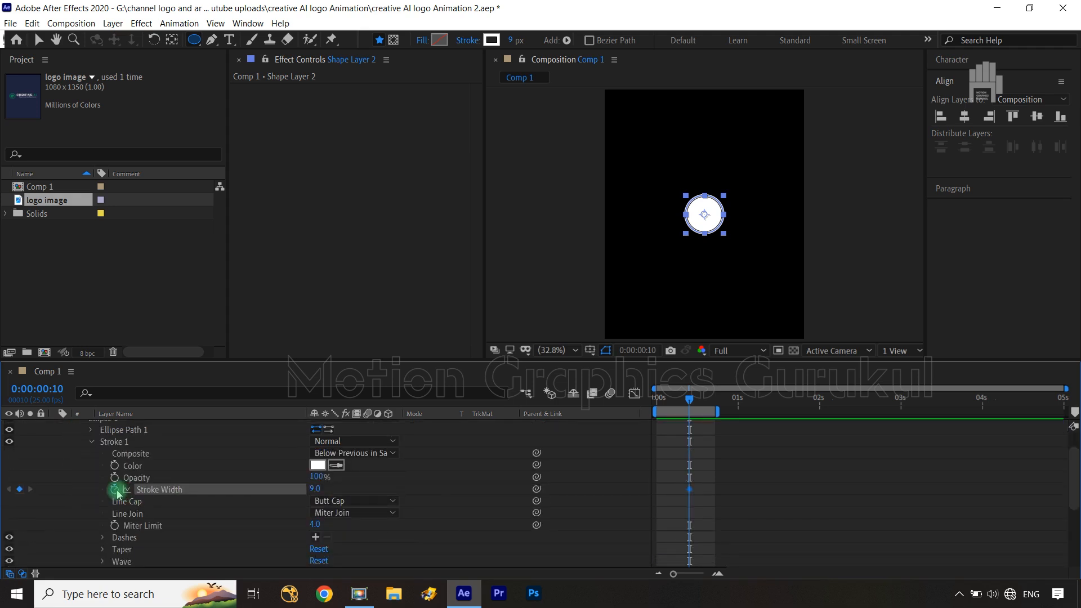
scroll(119, 485, up, 2)
click(143, 426)
key(u)
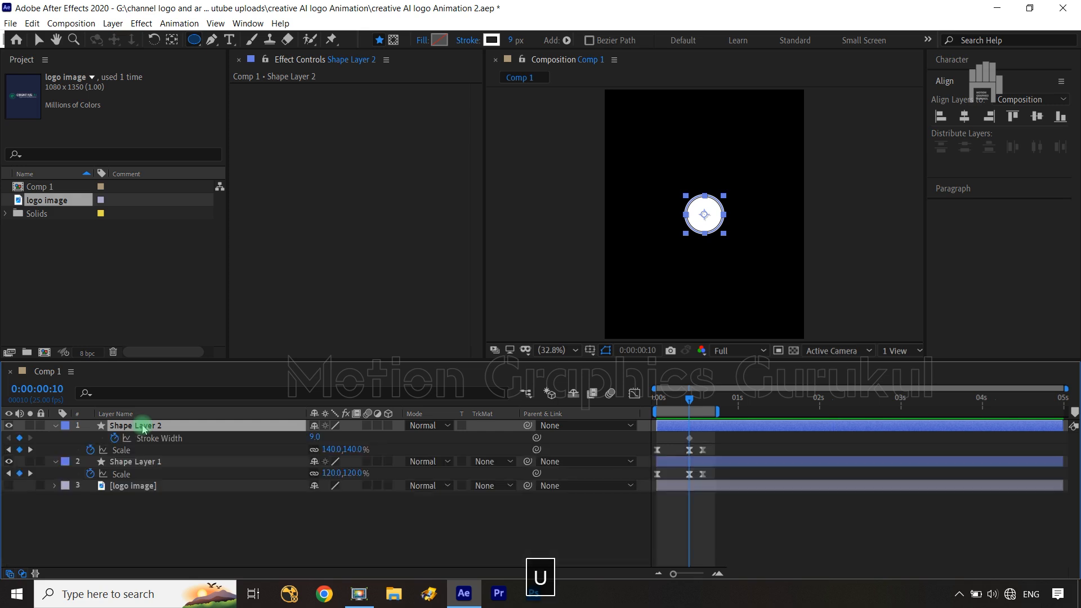
Step: Add a stroke width keyframe at frame 14 and set the ring's stroke width at frame 10 to 18
click(702, 401)
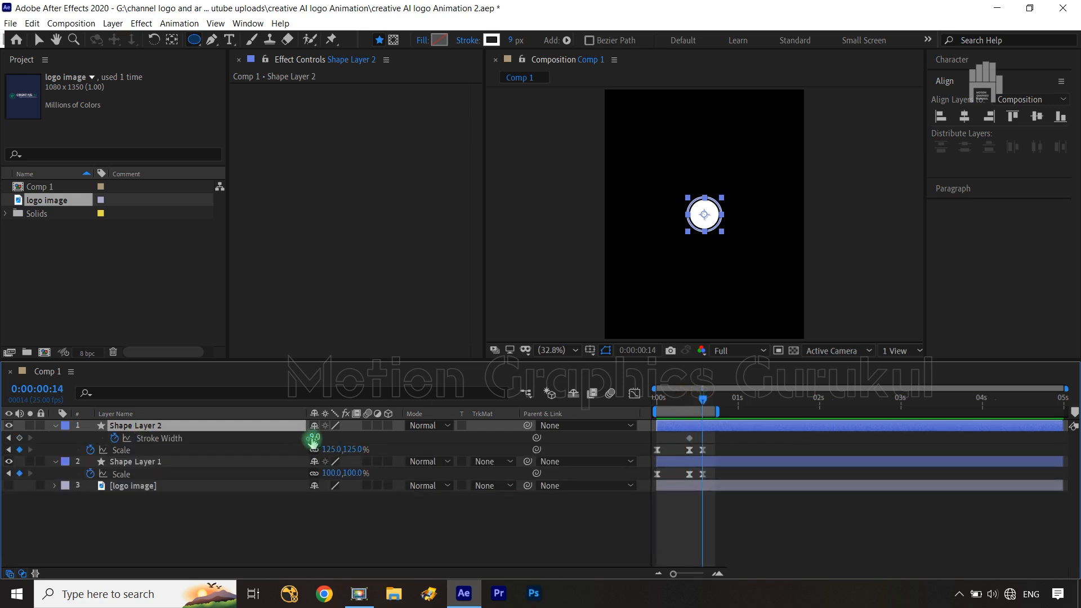
click(19, 438)
click(8, 437)
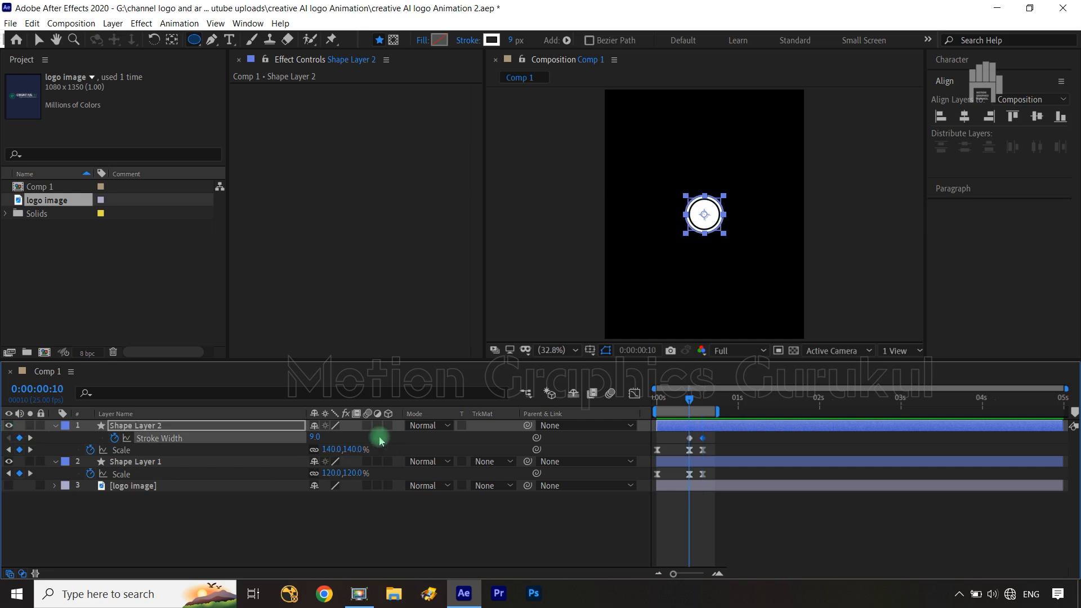
text(18)
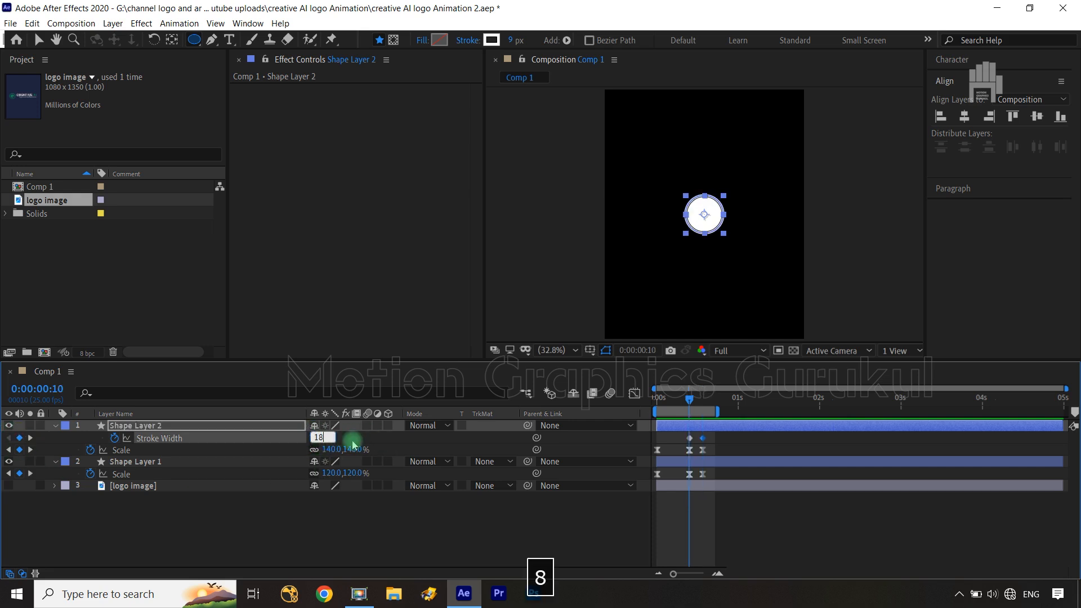
click(710, 445)
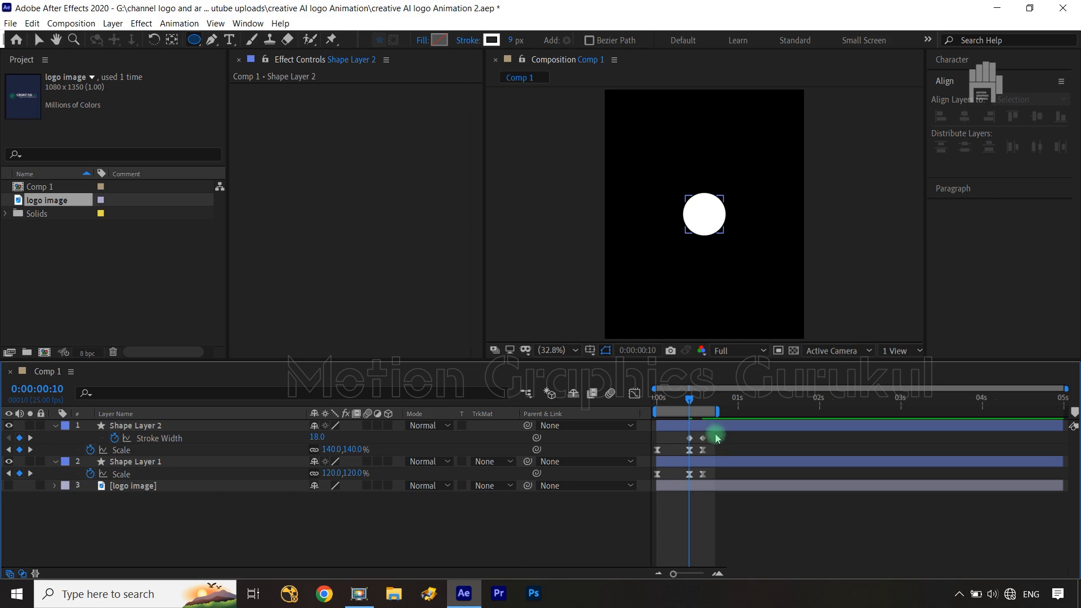
Step: Curve the stroke width graph to fall steeply from frame 10 and ease into frame 14, and return to the first frame
drag(704, 439, 677, 442)
click(636, 397)
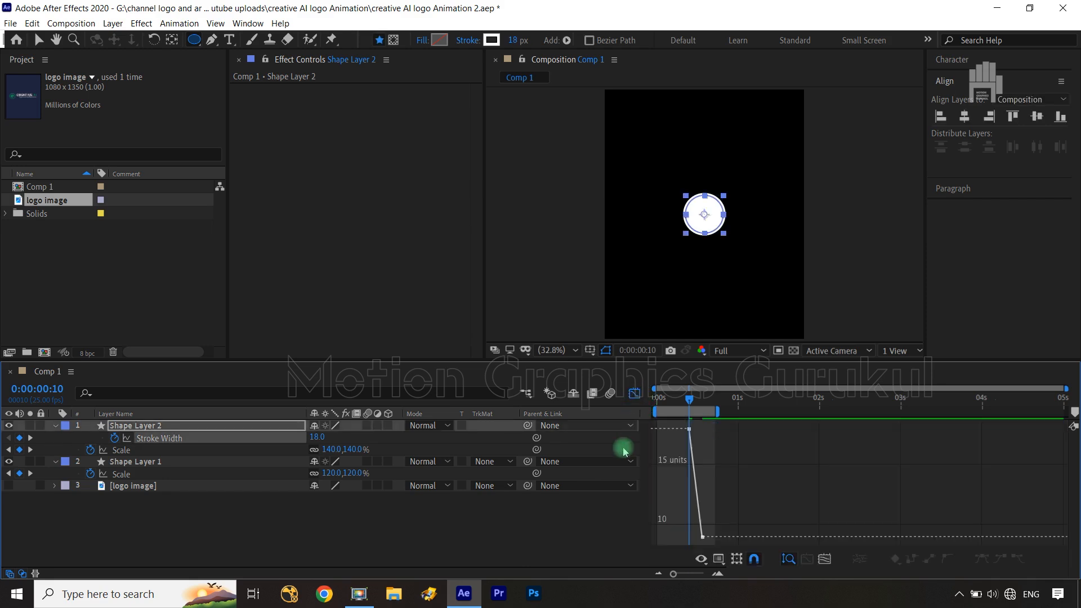
mouse_move(727, 518)
mouse_down()
mouse_move(691, 552)
mouse_move(704, 518)
mouse_up()
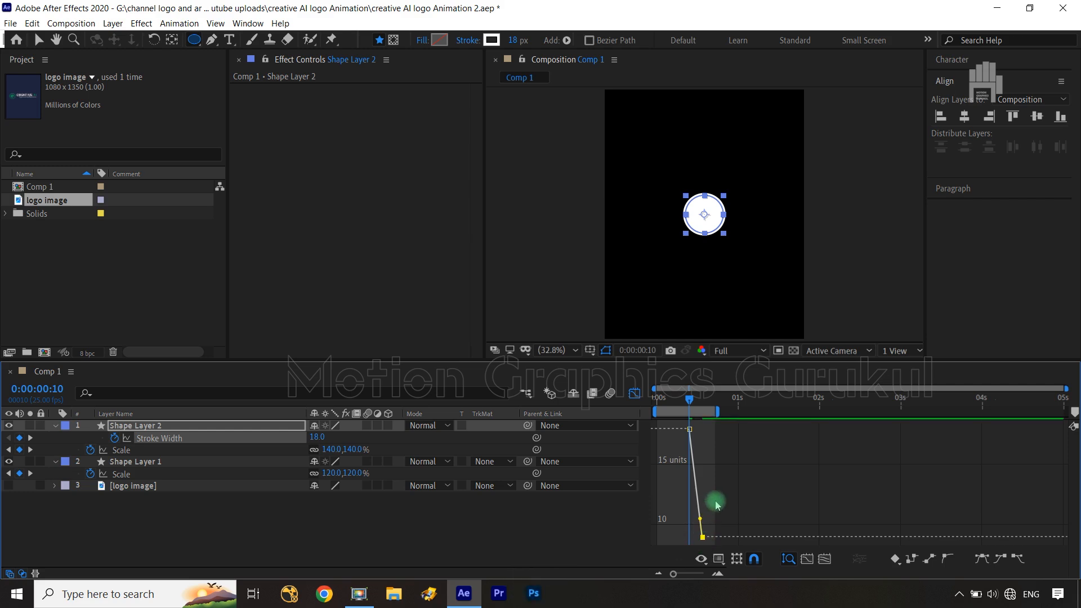
drag(690, 429, 683, 468)
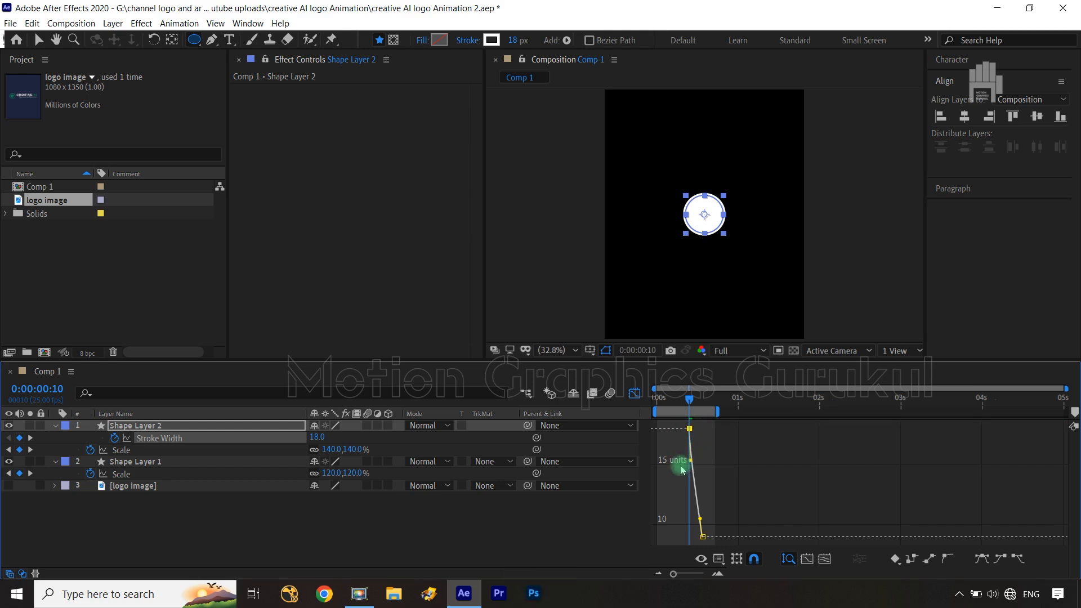
drag(700, 518, 692, 528)
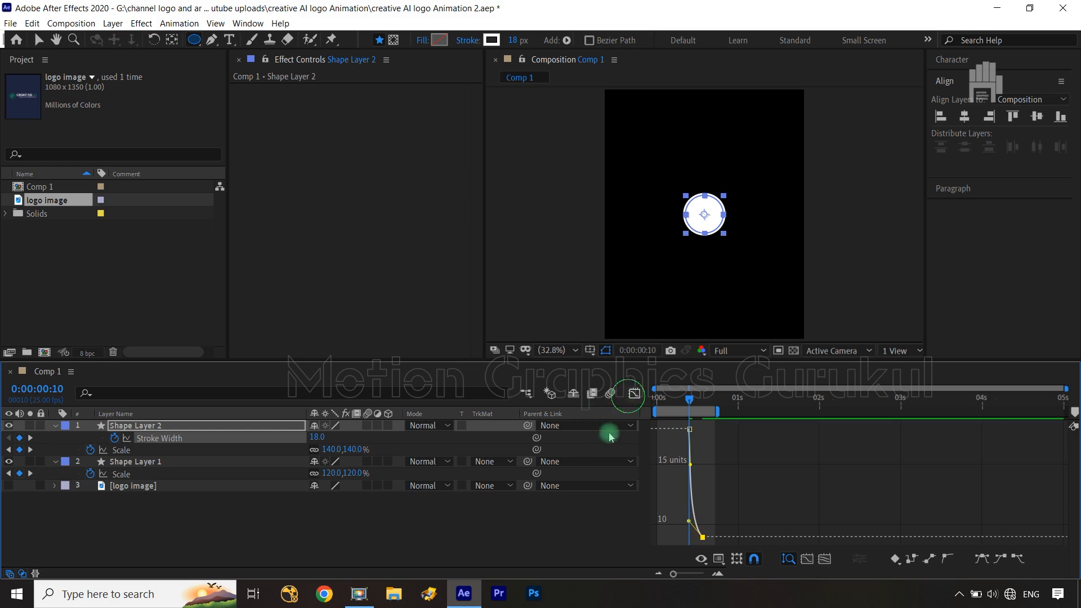
click(635, 393)
drag(693, 405, 608, 414)
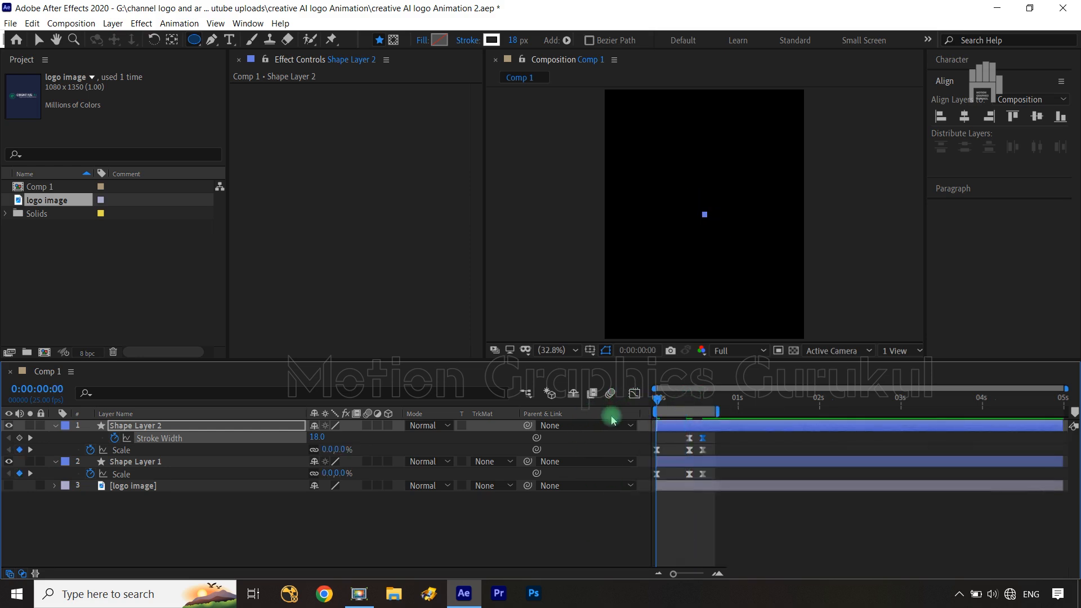
Step: Preview the circle and ring animation from the first frame, and return to the first frame
click(581, 523)
key(space)
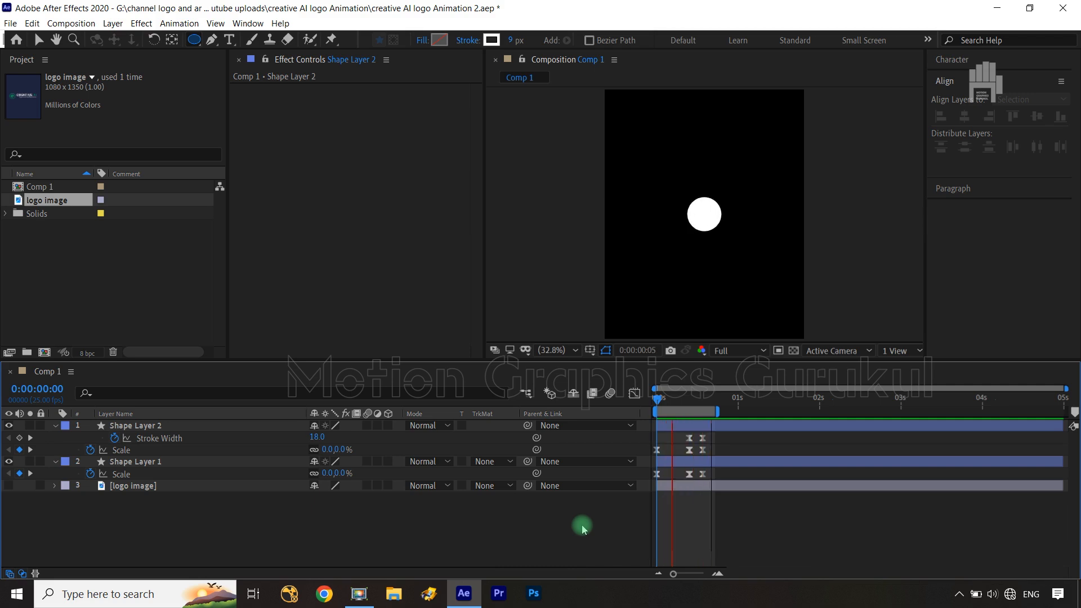
key(space)
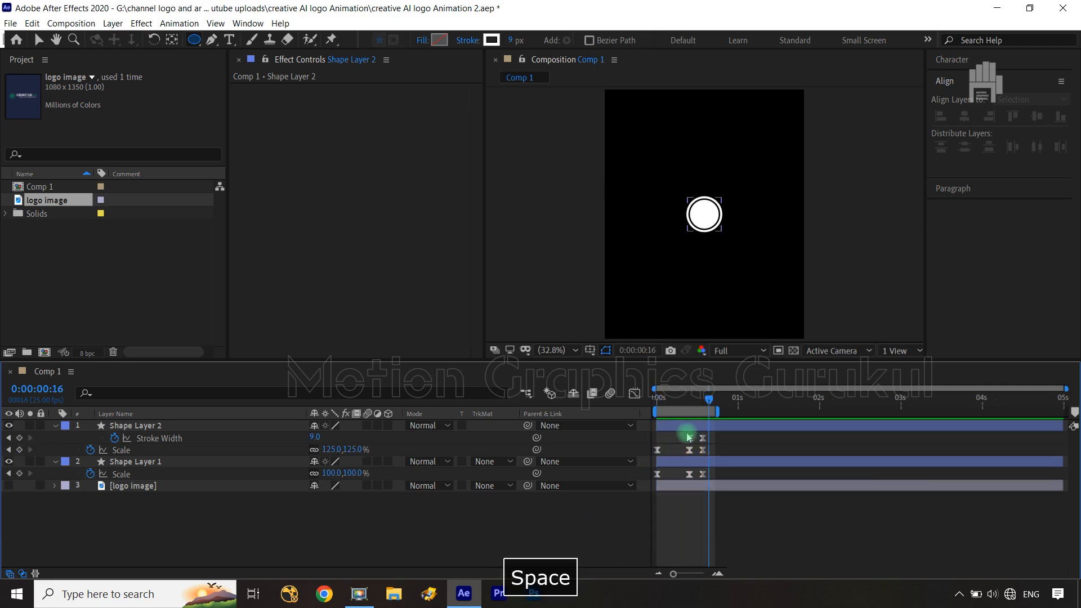
drag(708, 399, 647, 398)
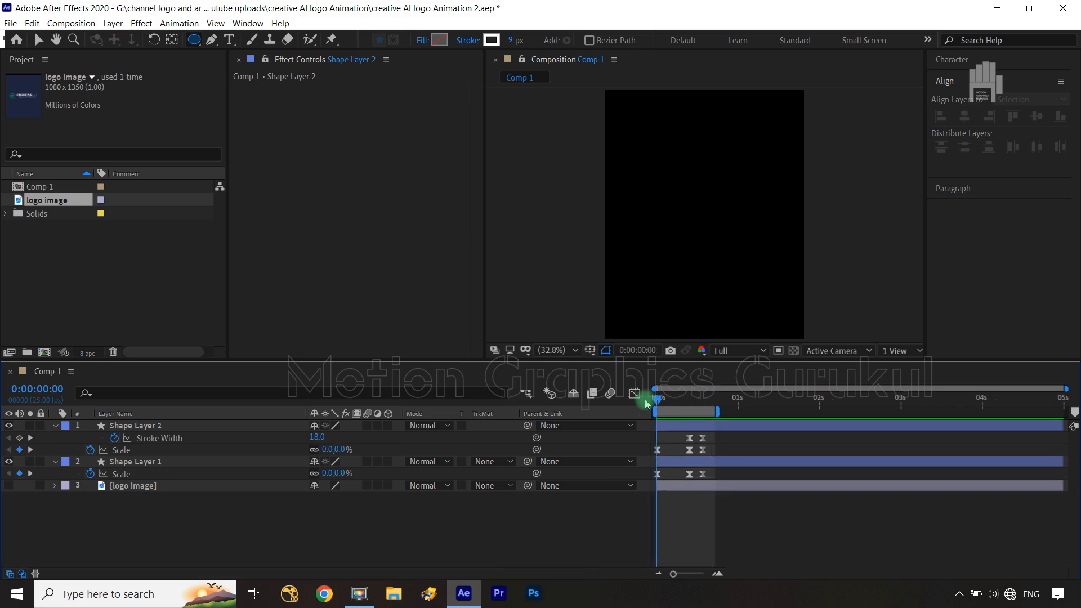
Step: Delay Shape Layer 2 so that it starts at frame 2
key(ctrl+Right)
key(ctrl+Right)
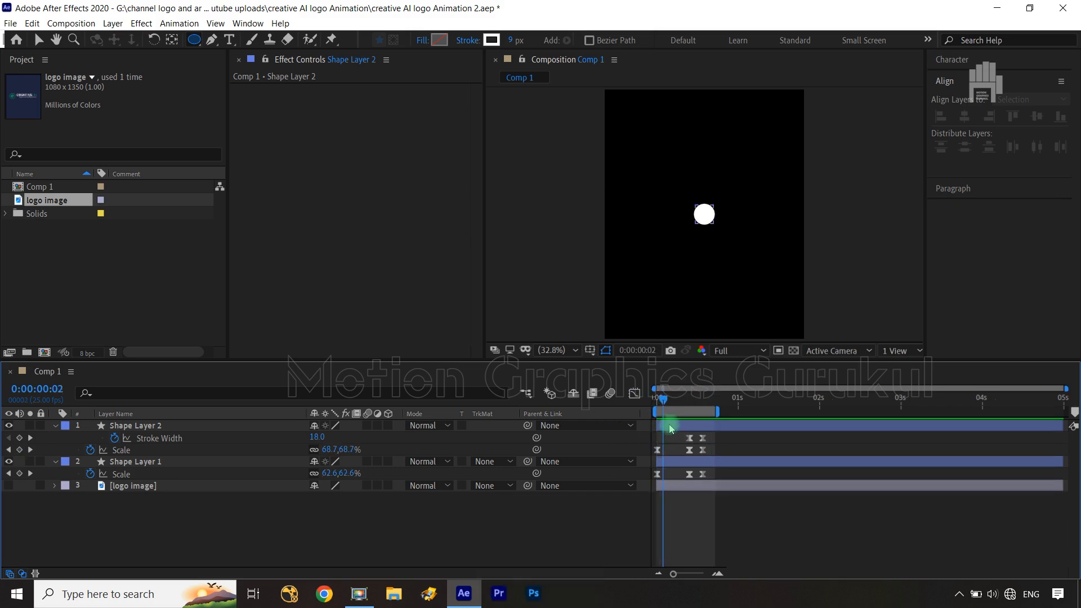
click(244, 430)
key(p)
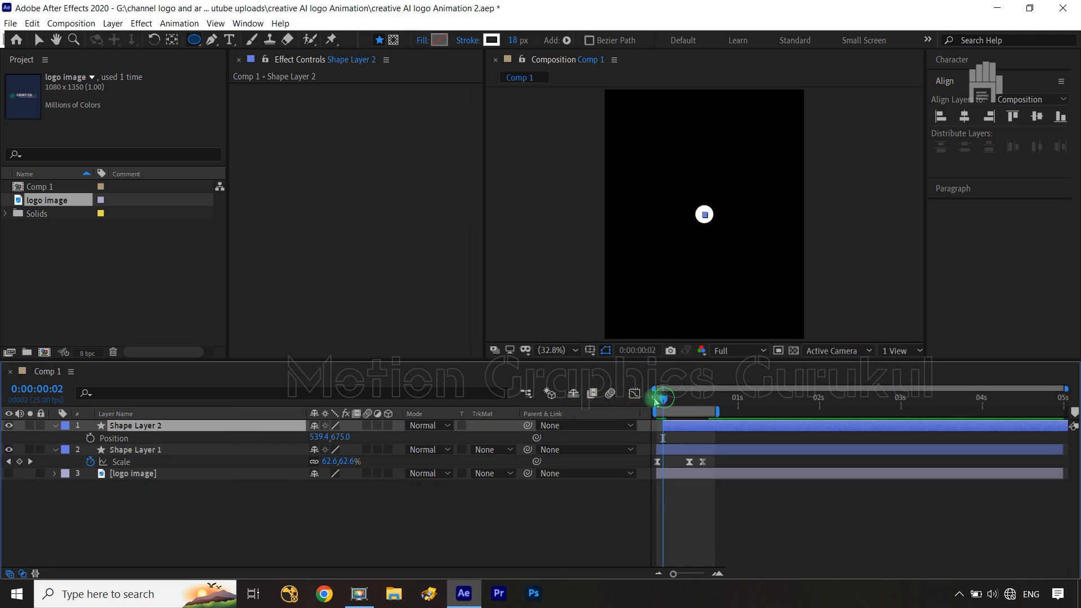
Step: Extend the work area's end to about 1 second and preview the animation from the first frame
drag(664, 398, 657, 398)
drag(721, 411, 737, 412)
click(576, 519)
key(space)
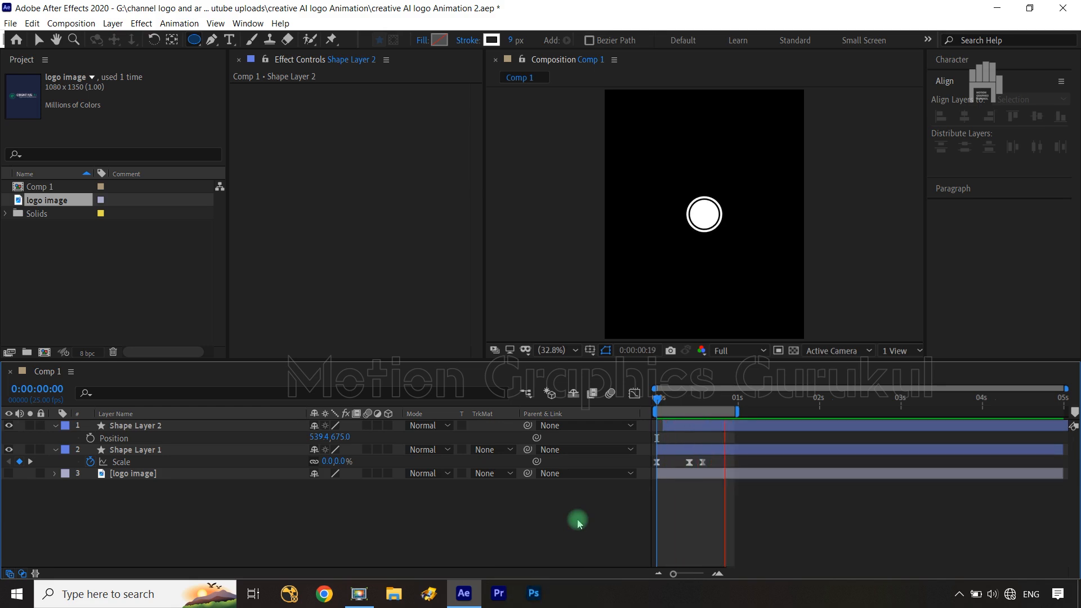
key(space)
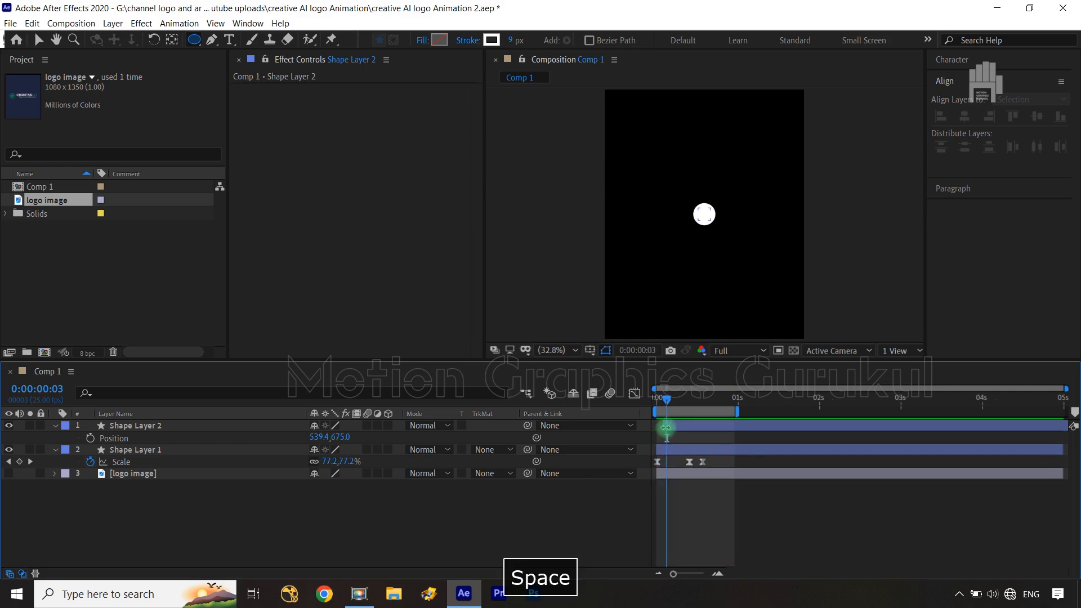
Step: Shift Shape Layer 2 in time so that it starts at frame 1
drag(667, 398, 652, 394)
key(ctrl+Right)
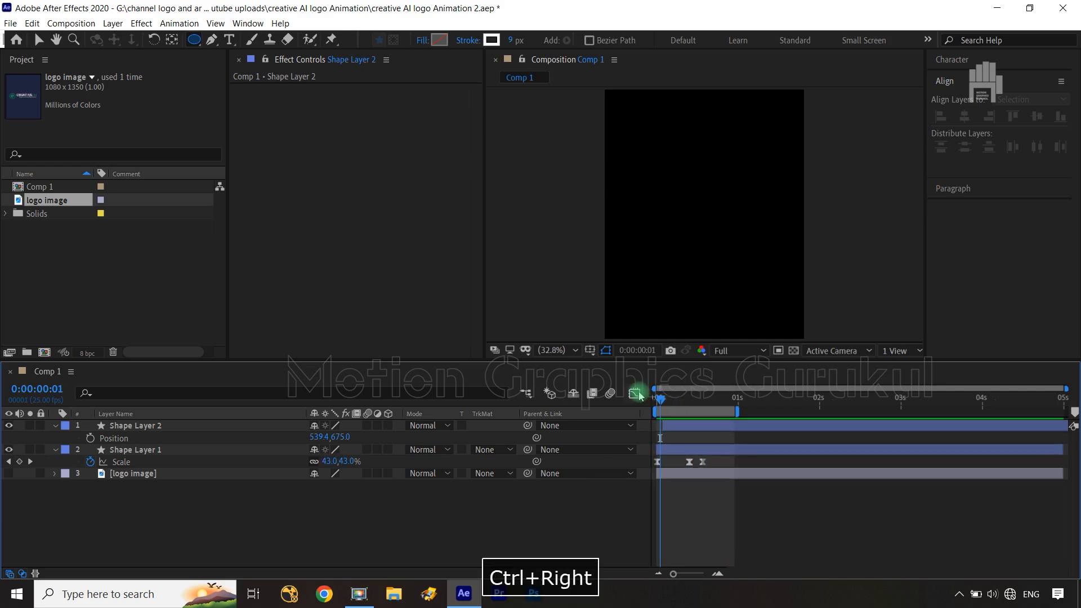
click(229, 426)
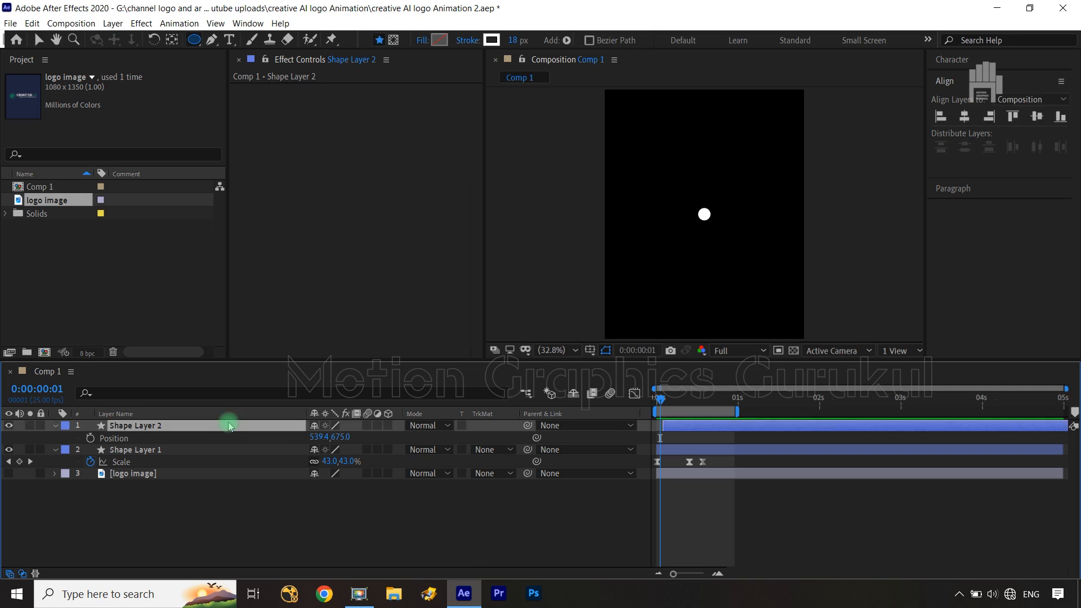
Step: Return to the first frame and preview the circle and ring with the new layer timing
drag(657, 401, 653, 398)
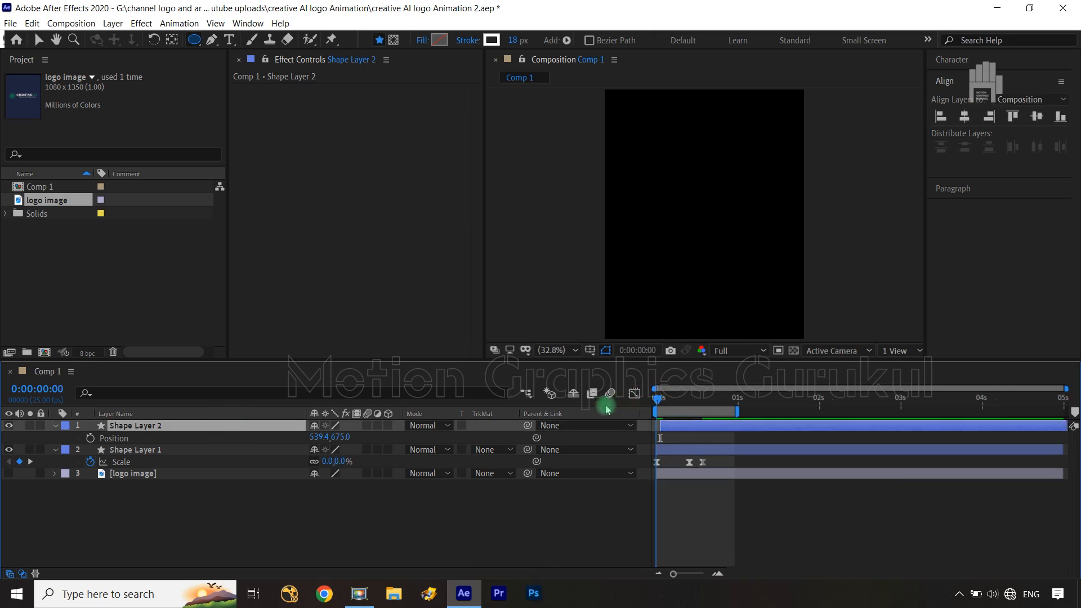
click(546, 512)
key(space)
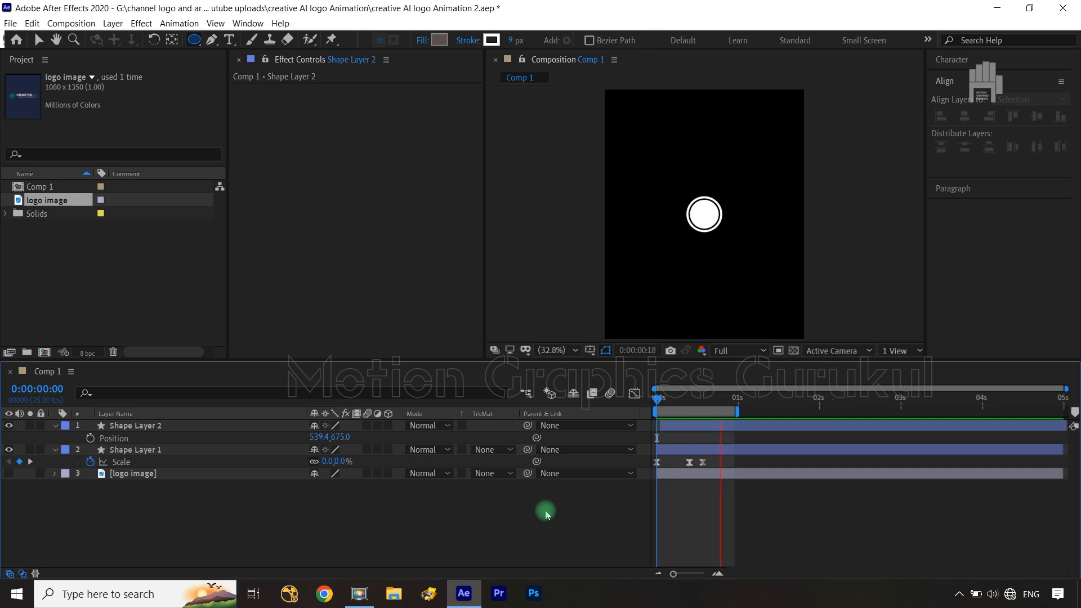
key(space)
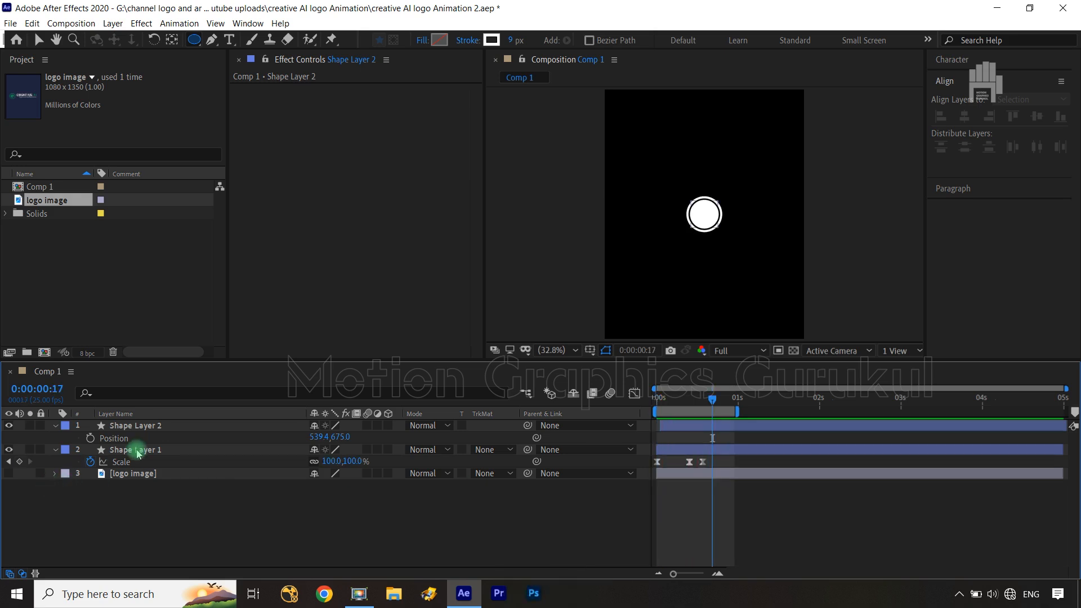
Step: Rename Shape Layer 1 as "fill cir"
click(135, 450)
key(Return)
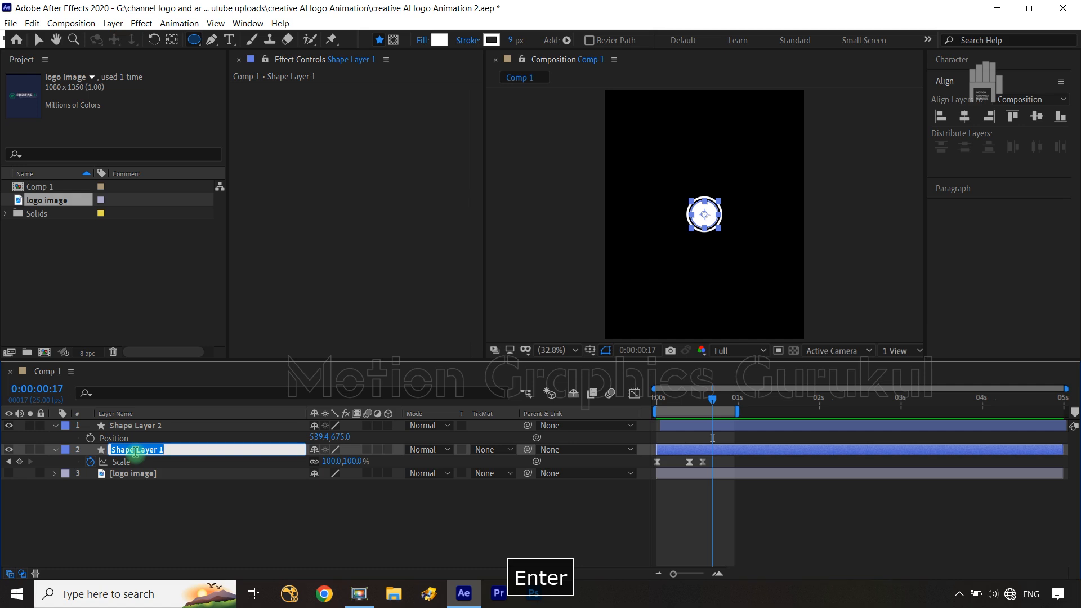
text(f)
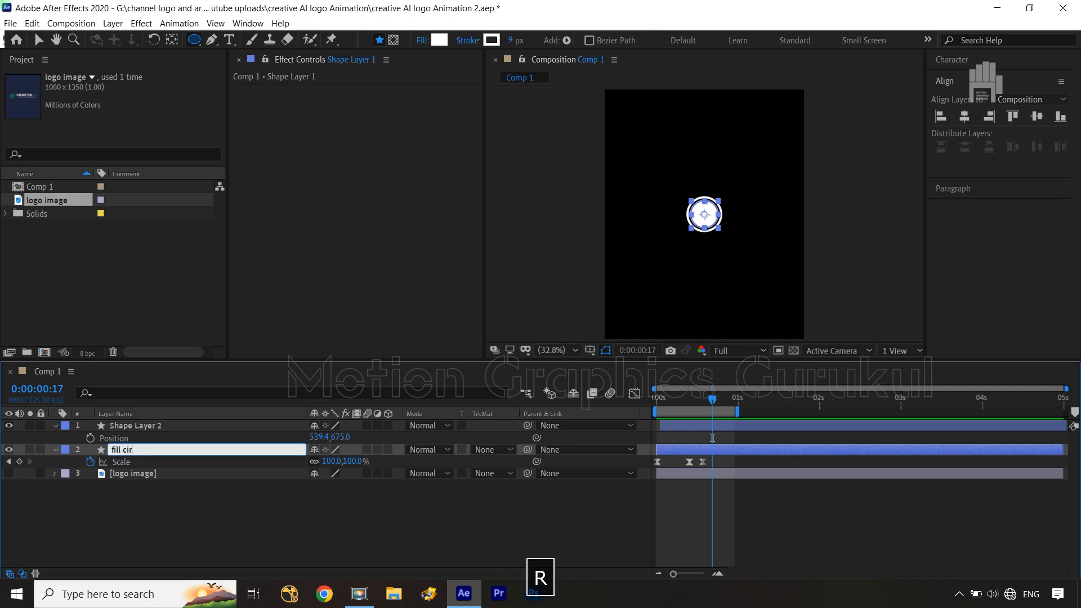
text(ill cir)
key(Return)
Step: Rename Shape Layer 2 as "str cir" and leave no layer selected
click(135, 427)
key(Return)
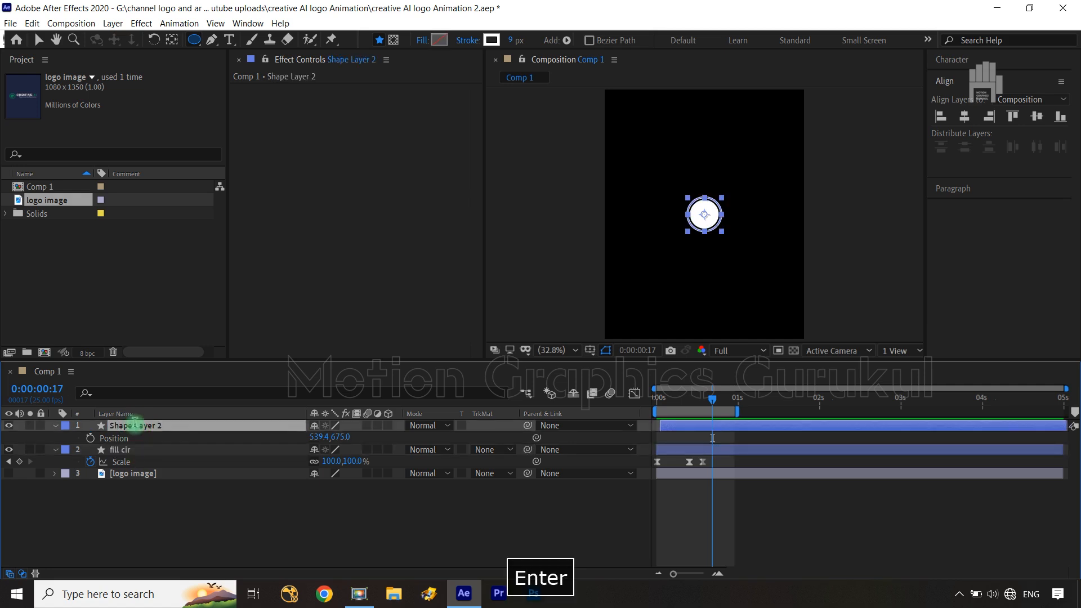
text(str s)
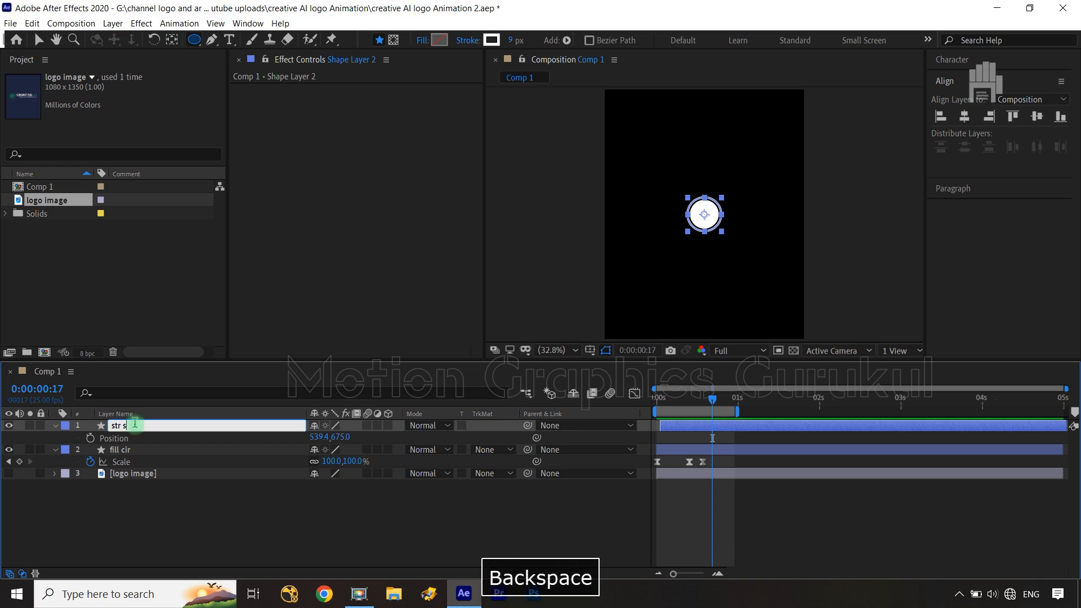
key(Return)
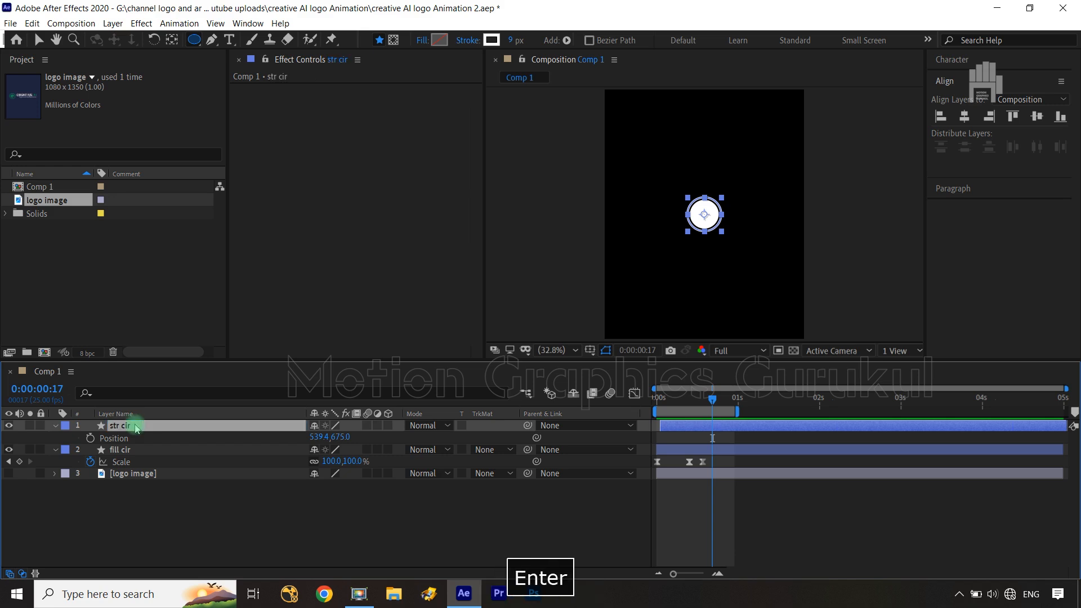
click(403, 547)
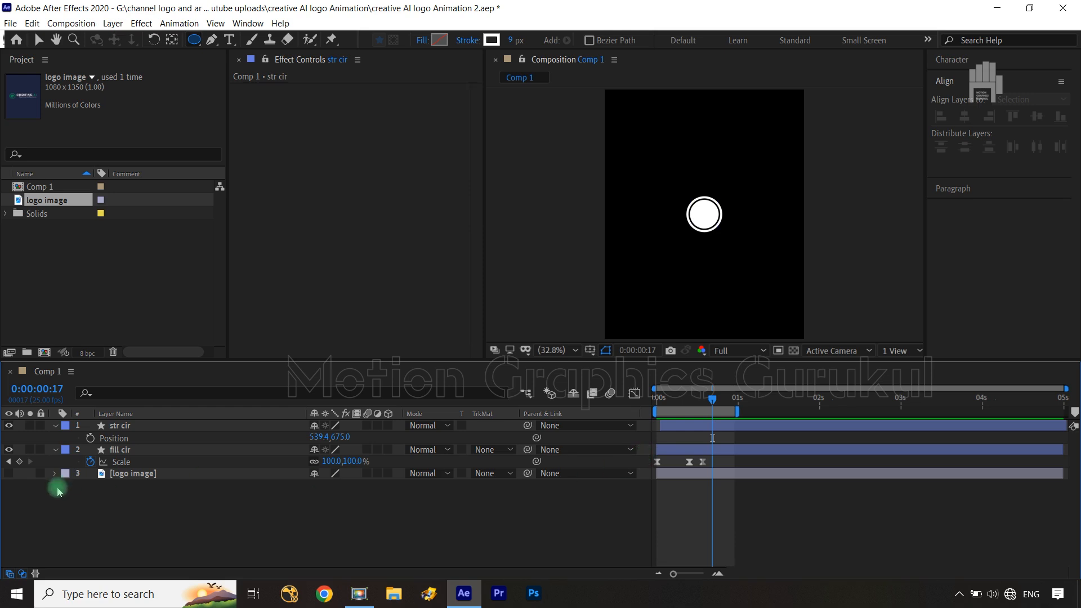
Step: Show the logo image layer at the first frame and collapse the properties of the str cir and fill cir layers
drag(711, 402, 657, 399)
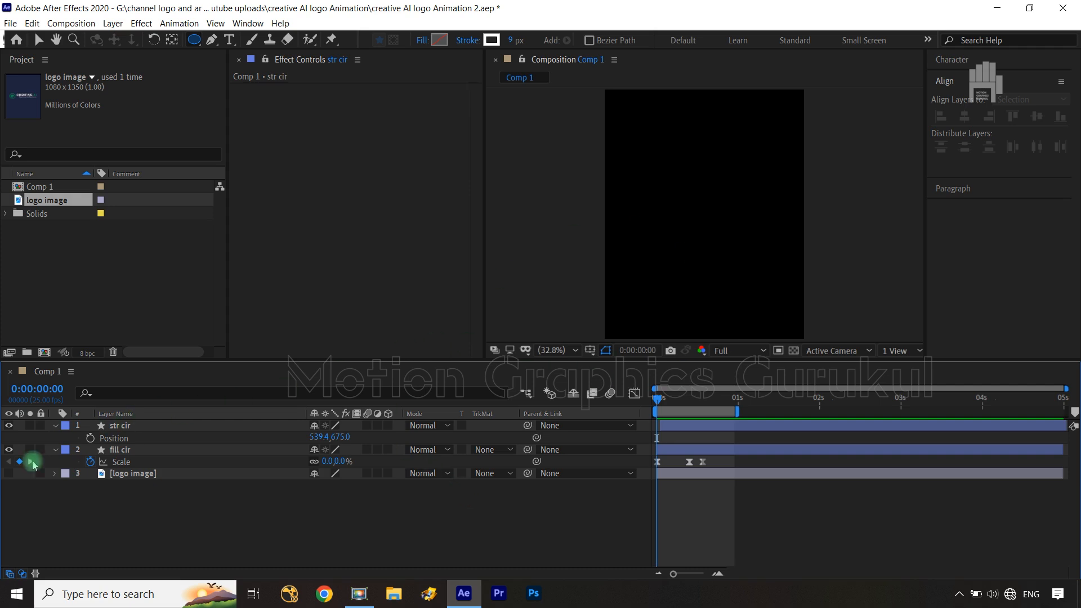
click(8, 474)
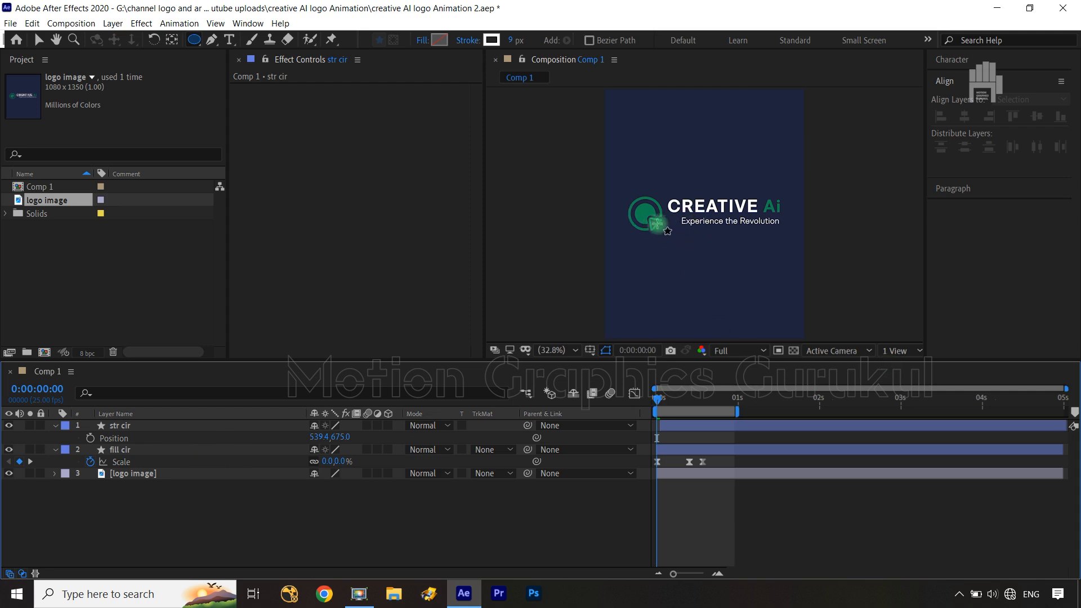
click(153, 427)
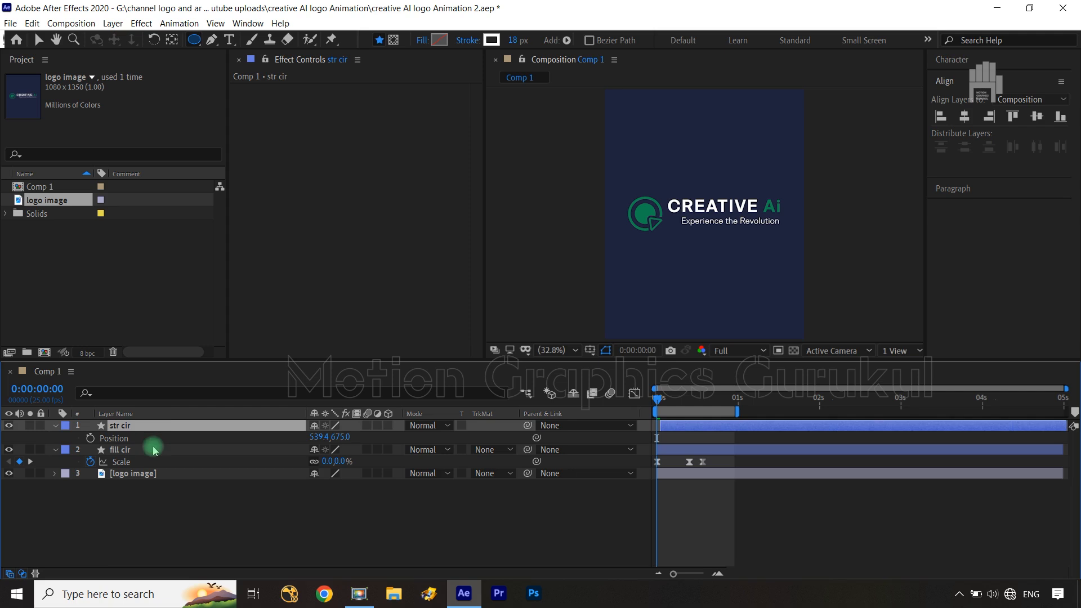
shift+click(156, 450)
key(p)
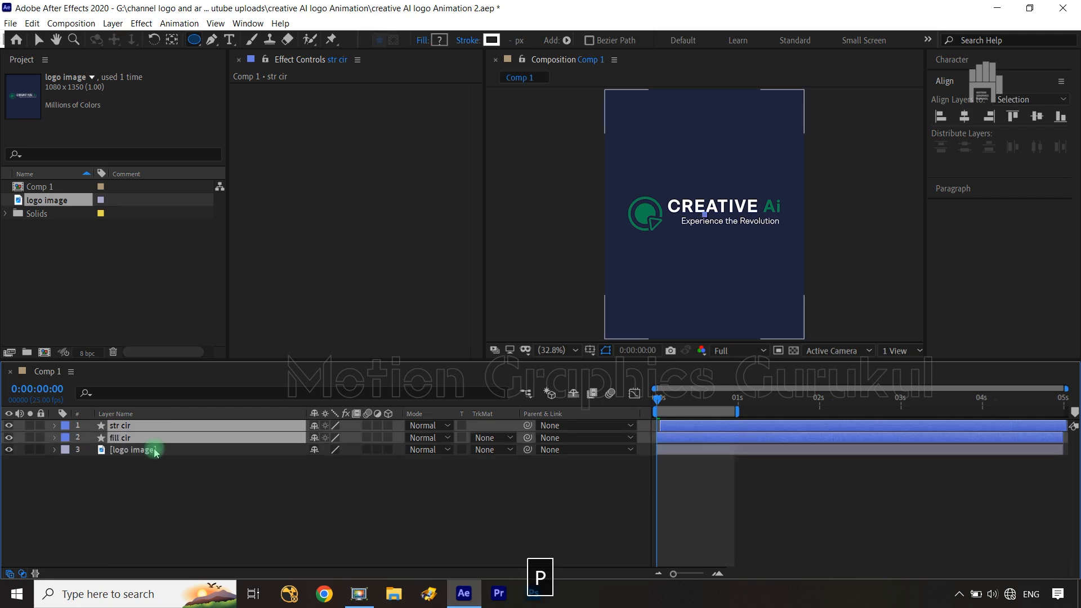
Step: Add a null object to the composition and name it "cir null"
click(191, 482)
right_click(192, 483)
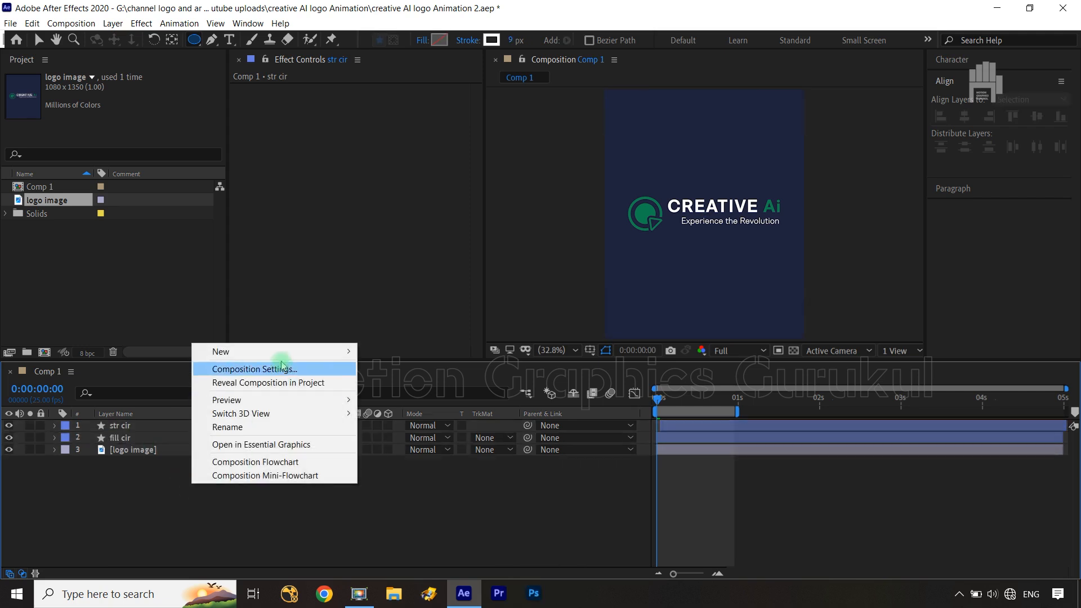
mouse_move(279, 352)
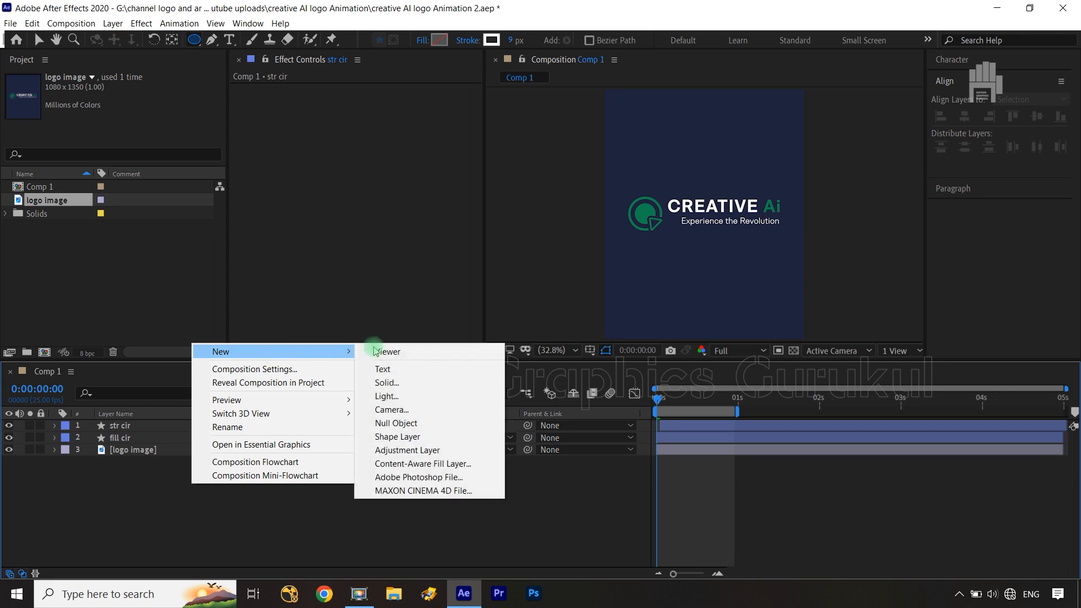
click(417, 423)
key(Return)
text(cir nulls)
key(BackSpace)
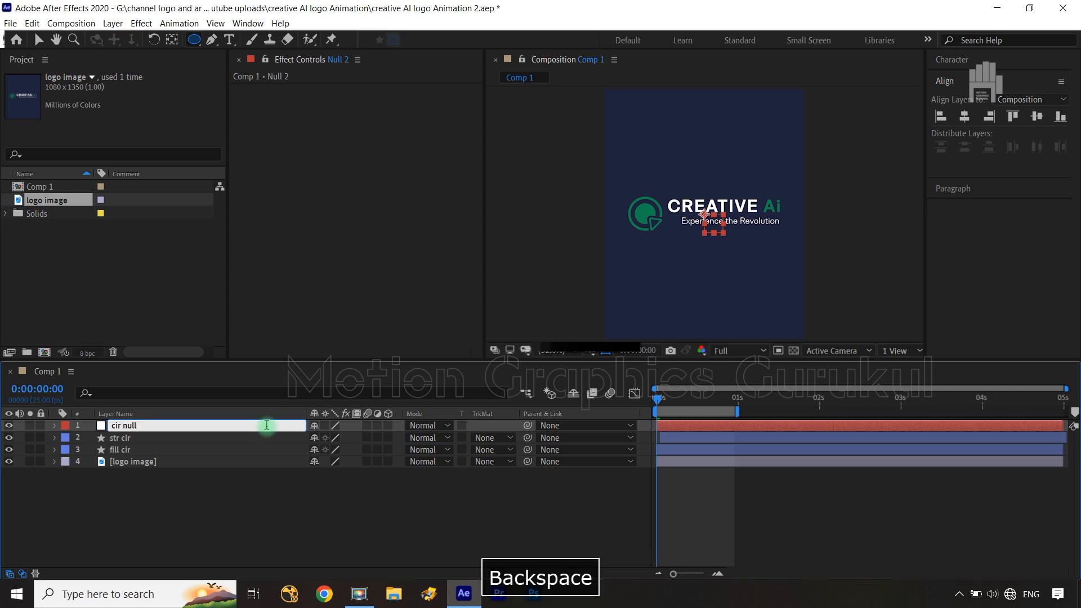
click(253, 512)
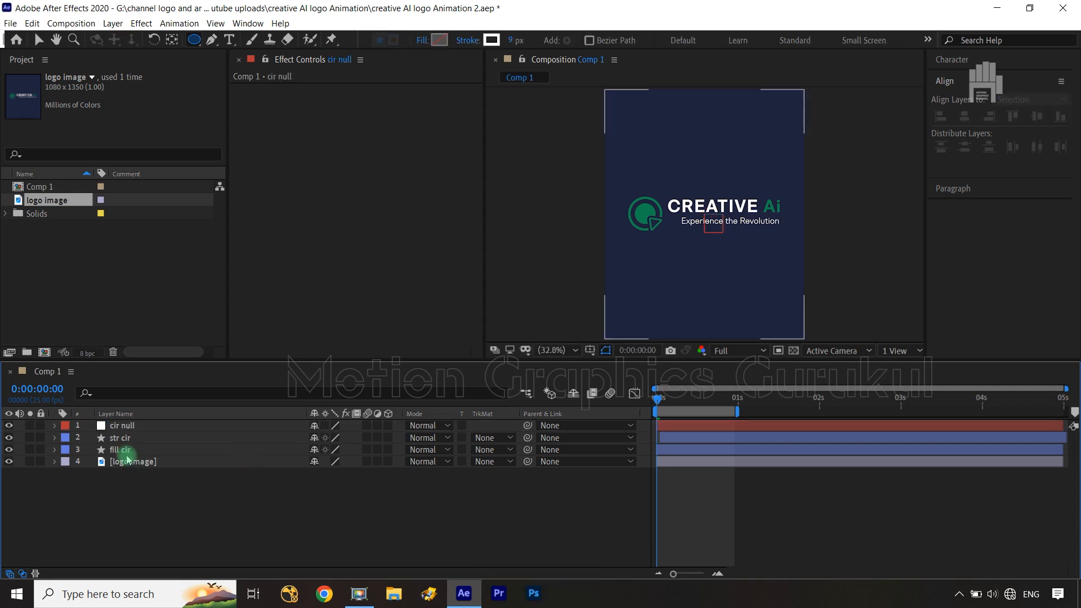
click(62, 426)
click(93, 220)
click(179, 534)
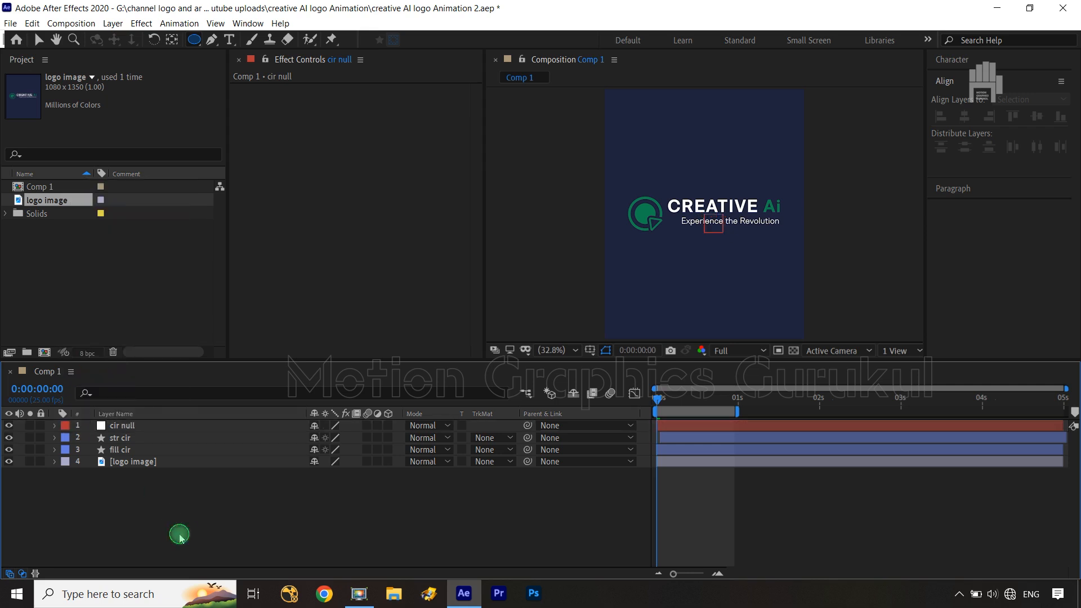
Step: Parent the str cir and fill cir layers to cir null
click(115, 438)
shift+click(119, 449)
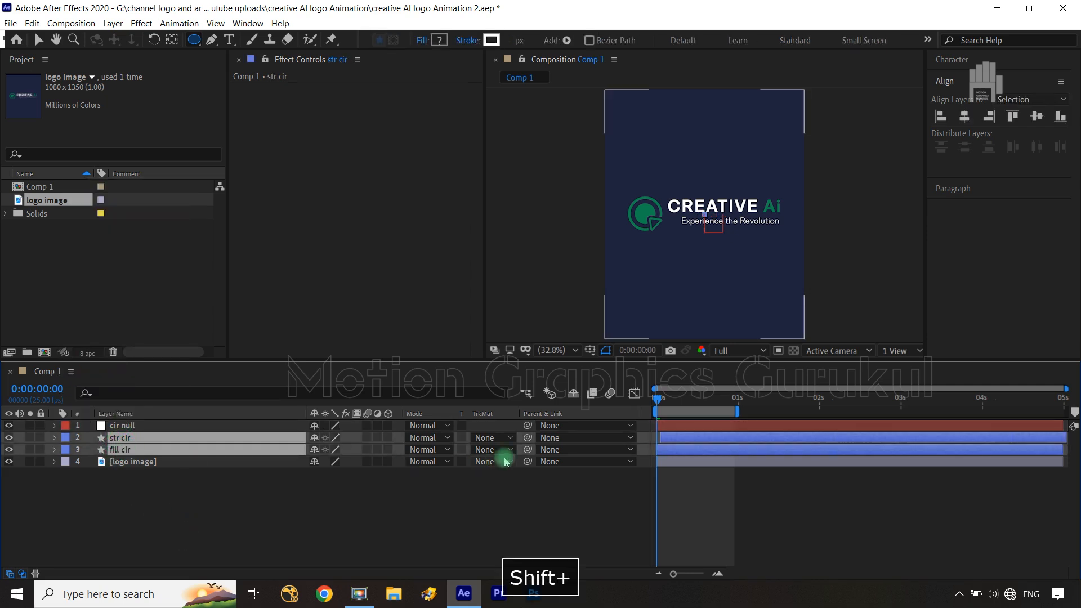
drag(527, 438, 189, 432)
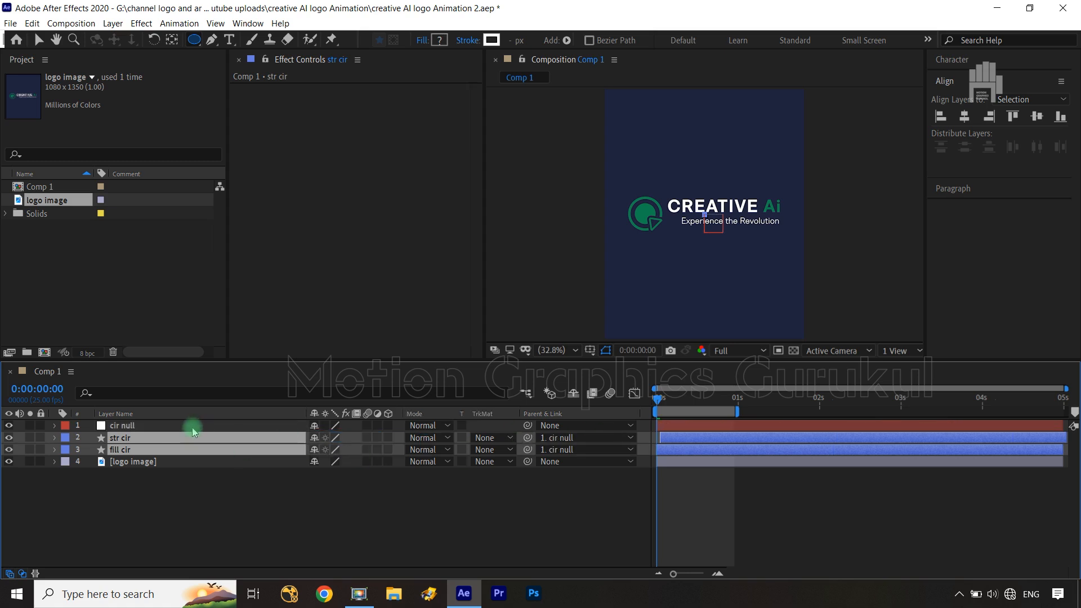
click(193, 499)
Step: Hide the cir null and logo image layers
click(9, 426)
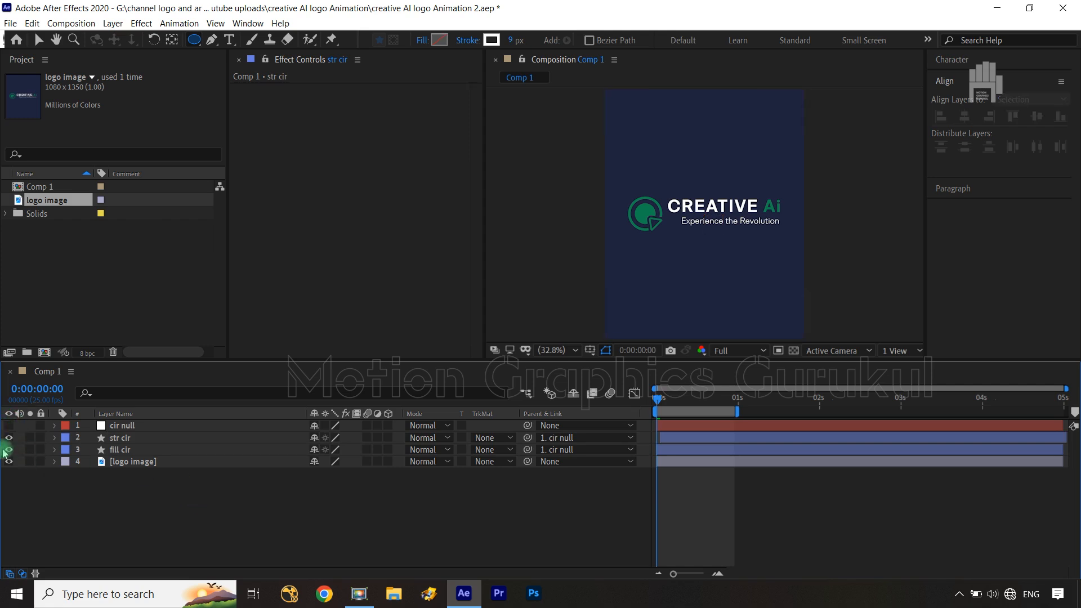
click(9, 461)
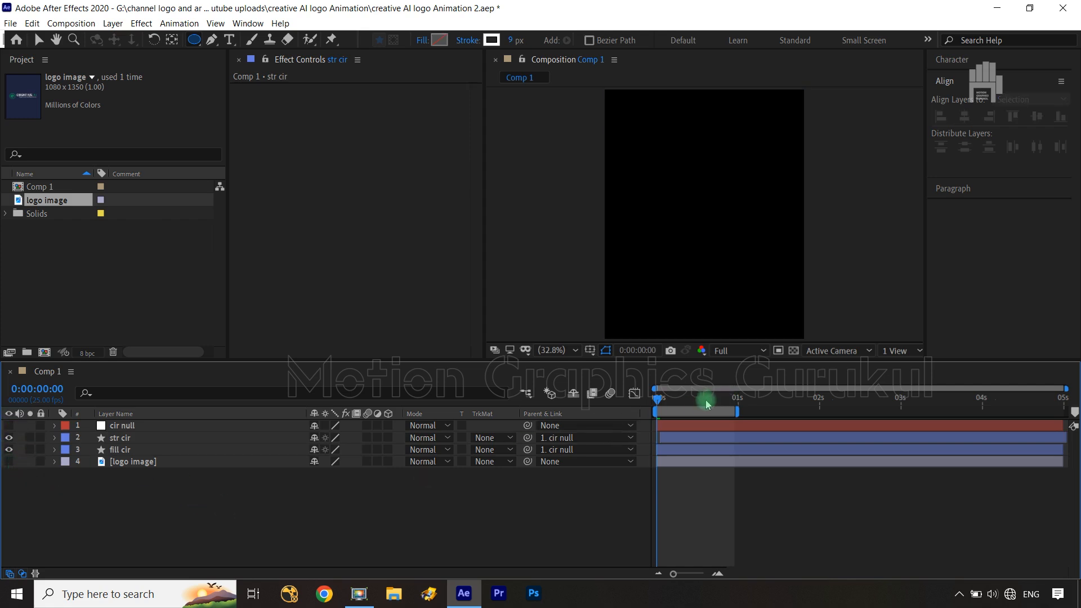
click(40, 481)
Step: Show the keyframed properties of str cir and move to frame 18, just past its last keyframes
click(121, 438)
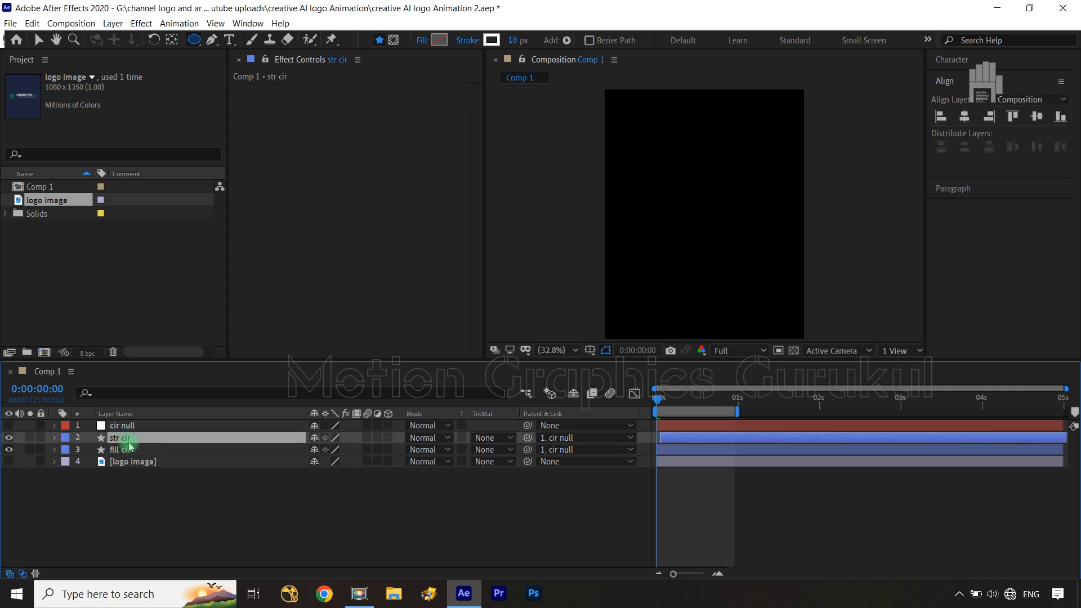
key(u)
click(660, 400)
drag(661, 405, 708, 414)
key(ctrl+Right)
key(ctrl+Right)
key(ctrl+Right)
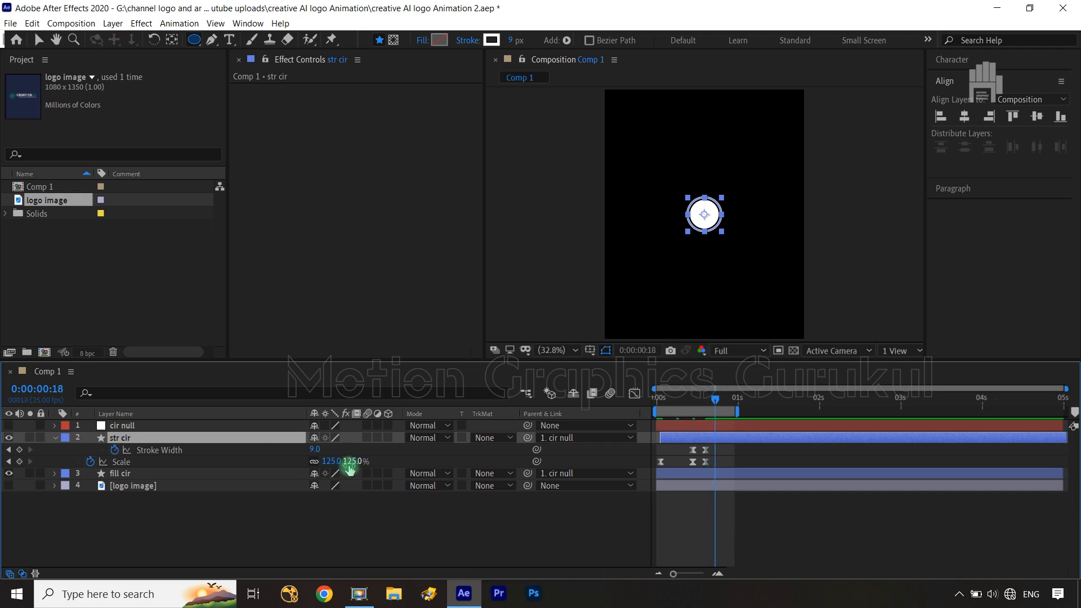
Step: Start animating the Position of cir null with a keyframe at frame 18
click(163, 428)
key(p)
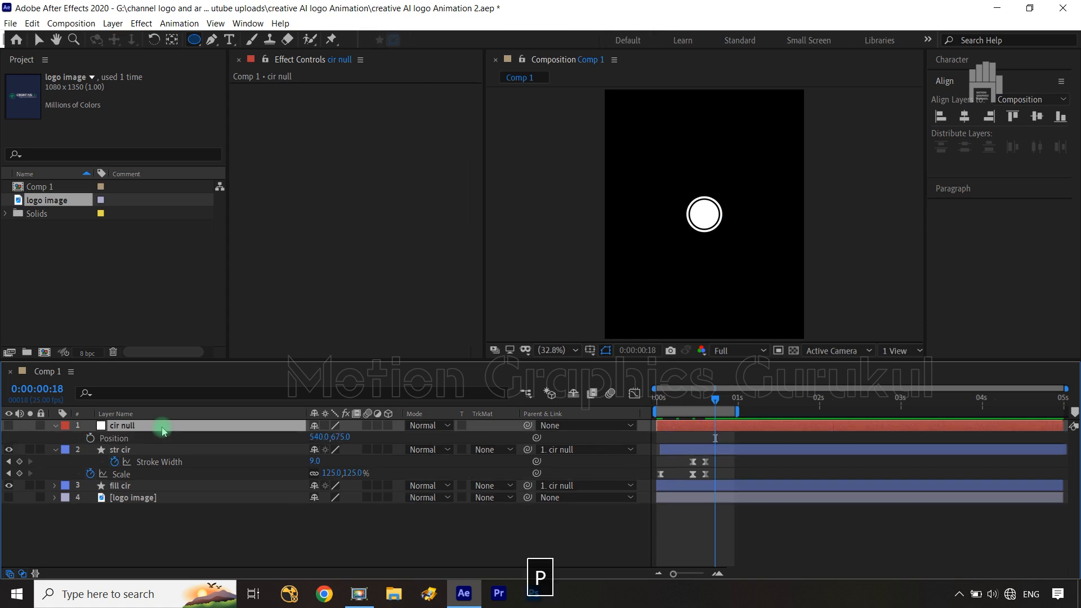
click(90, 437)
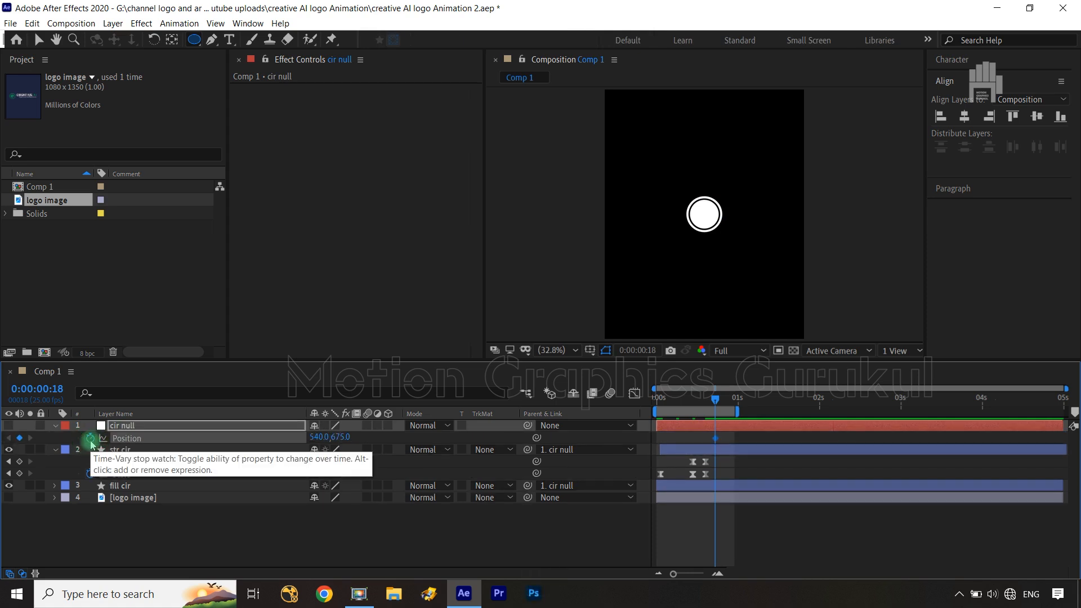
Step: Move to 0:00:01:03 and extend the end of the work area to just before 2 seconds
key(shift+Page_Down)
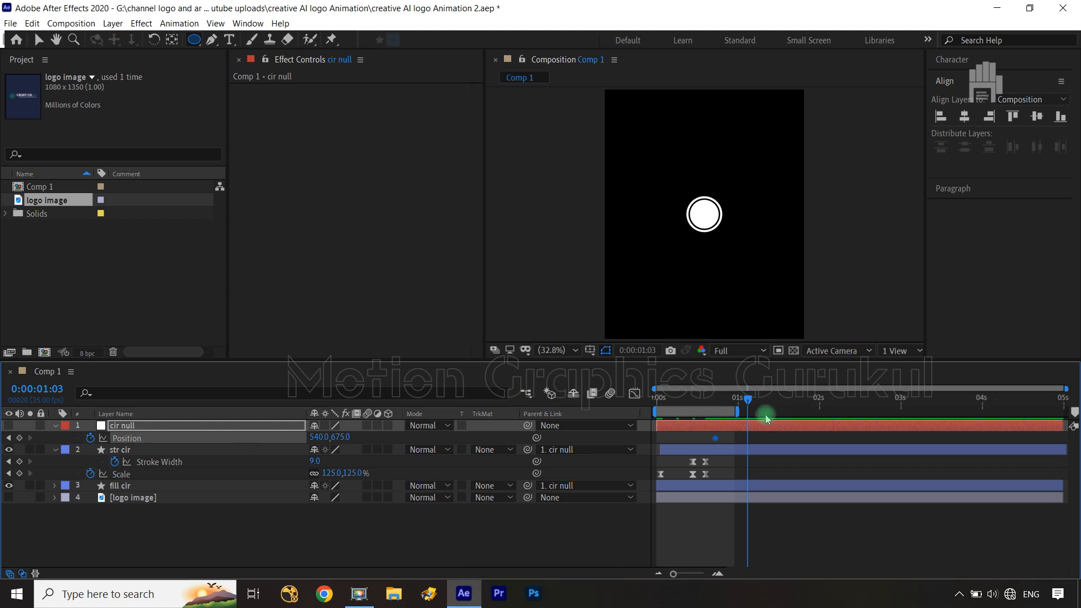
drag(739, 412, 809, 412)
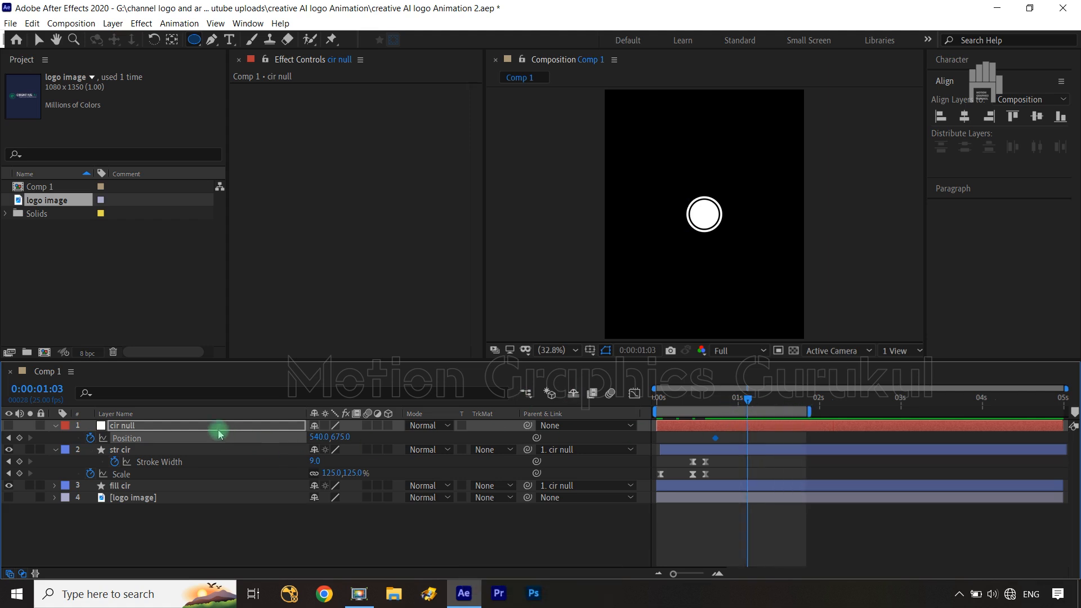
Step: Show the Title/Action Safe guides and set the cir null Position to 287, 675 at 0:00:01:03
click(590, 350)
click(616, 364)
drag(314, 439, 200, 466)
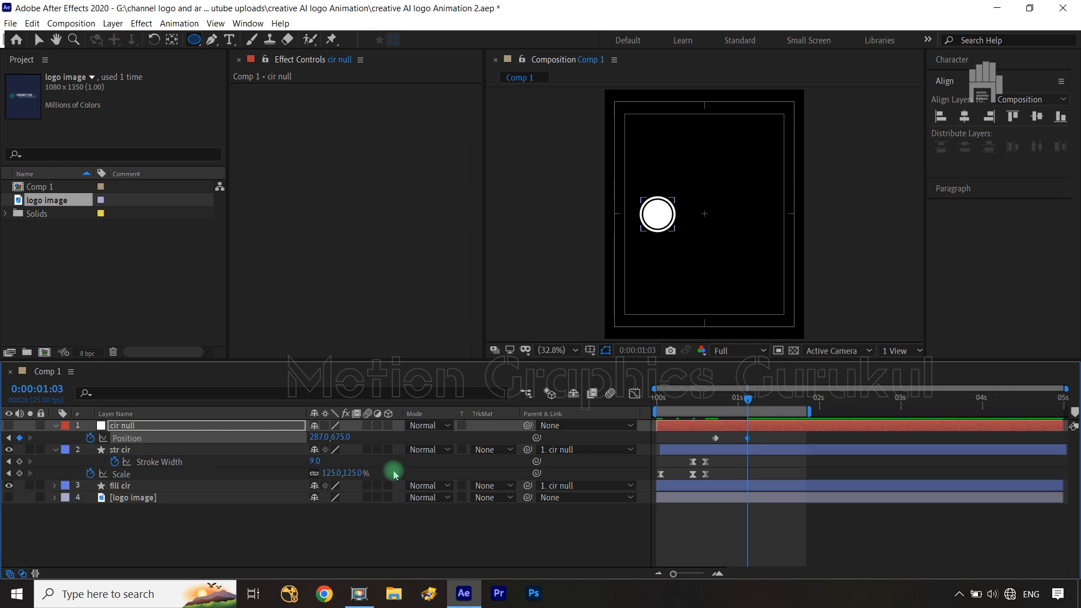
Step: Move to 0:00:01:09 and align cir null to the horizontal centre of the composition
key(ctrl+Right)
key(ctrl+Right)
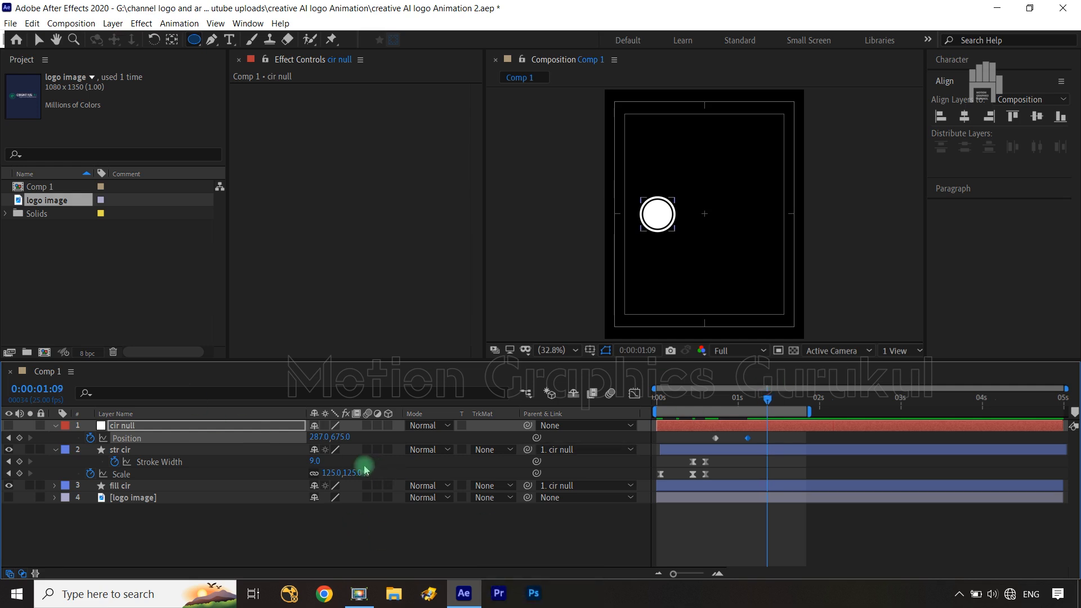
click(967, 118)
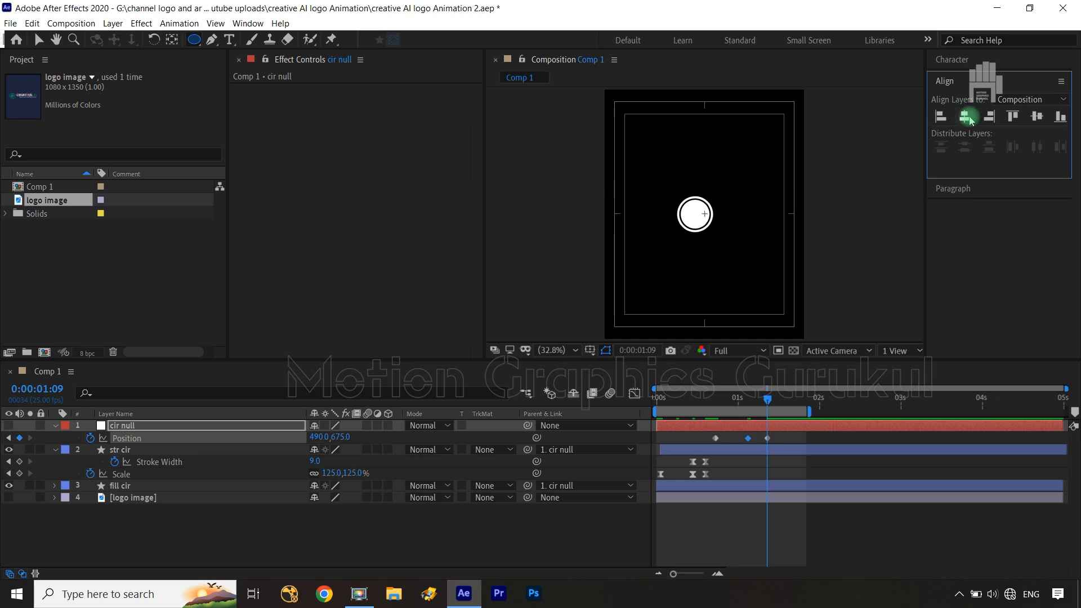
click(166, 431)
click(965, 117)
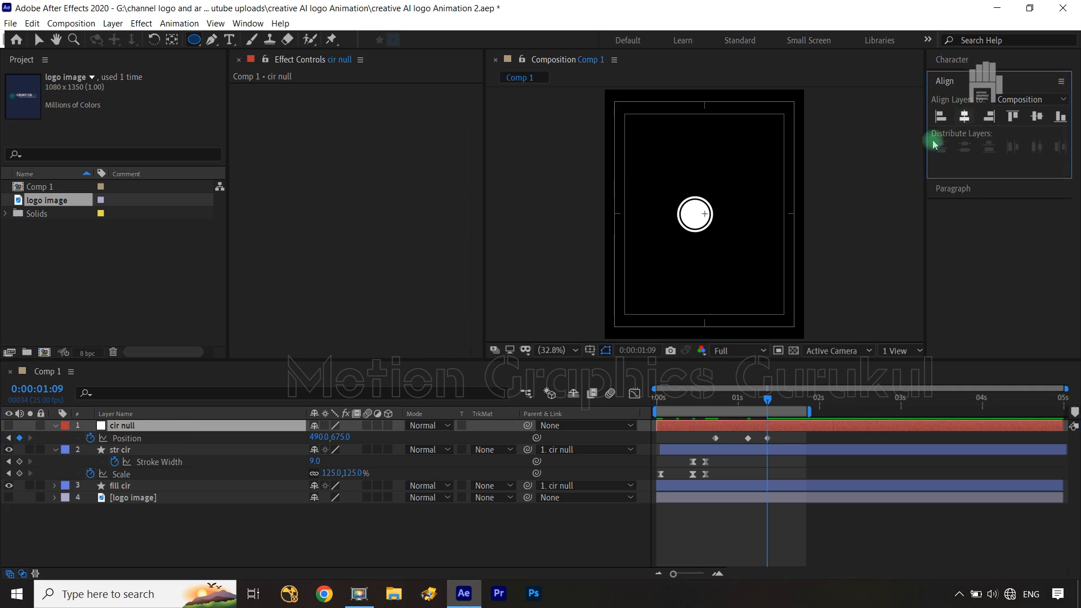
Step: Show the cir null layer and set its Position to 540, 675 on the keyframe at 0:00:01:09
mouse_move(765, 397)
mouse_down()
mouse_move(723, 405)
mouse_move(754, 403)
mouse_up()
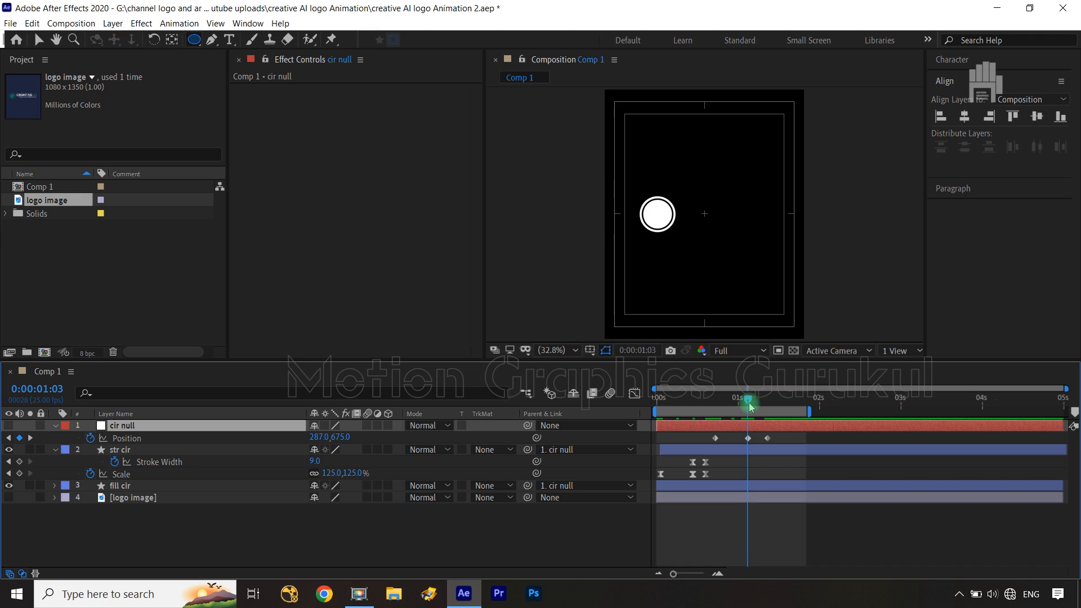
key(F2)
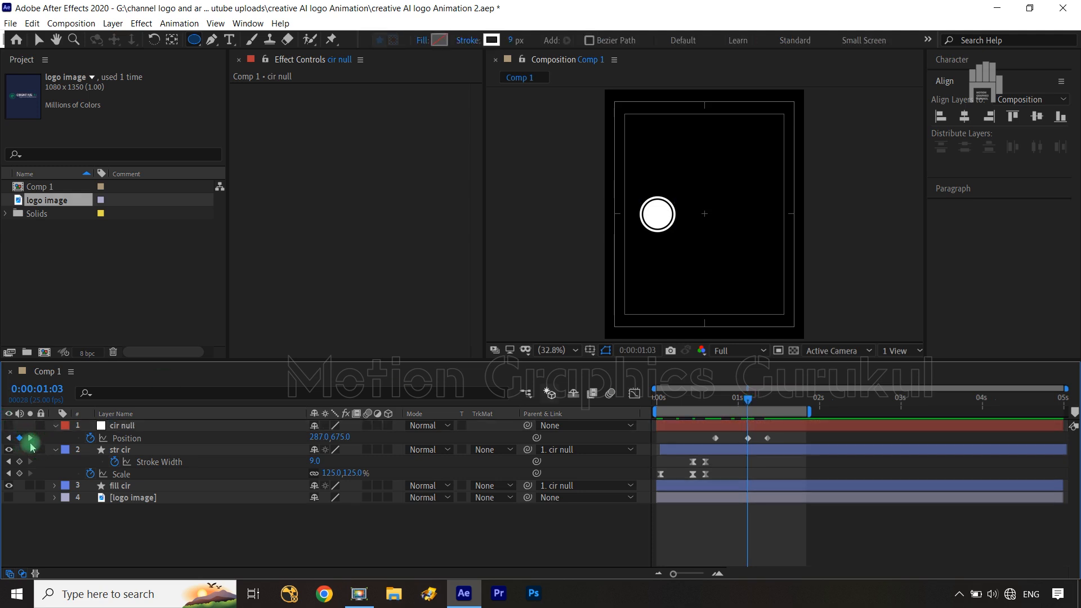
click(29, 438)
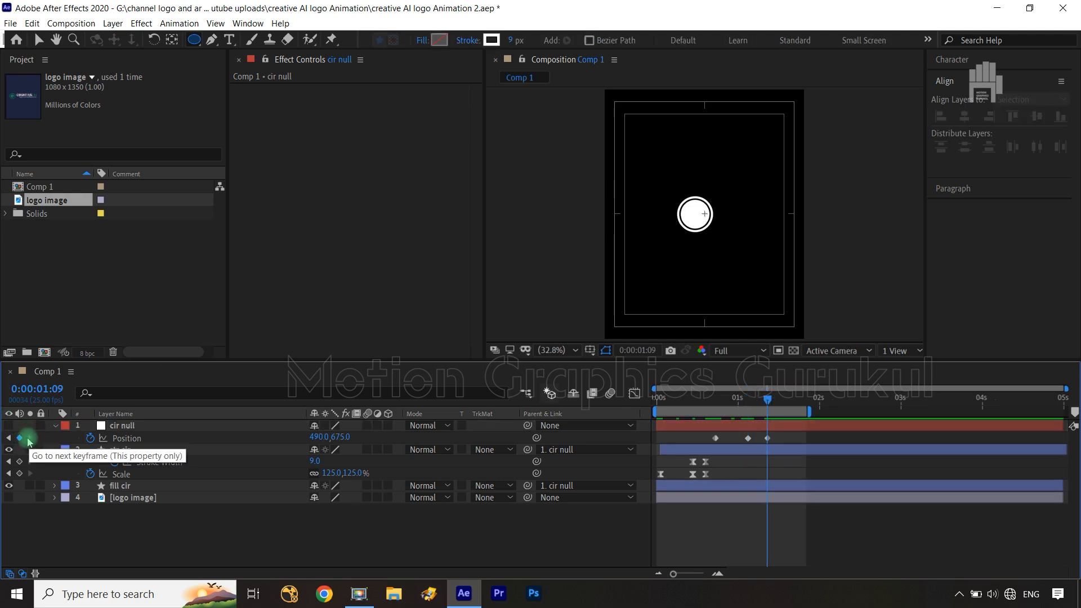
click(121, 426)
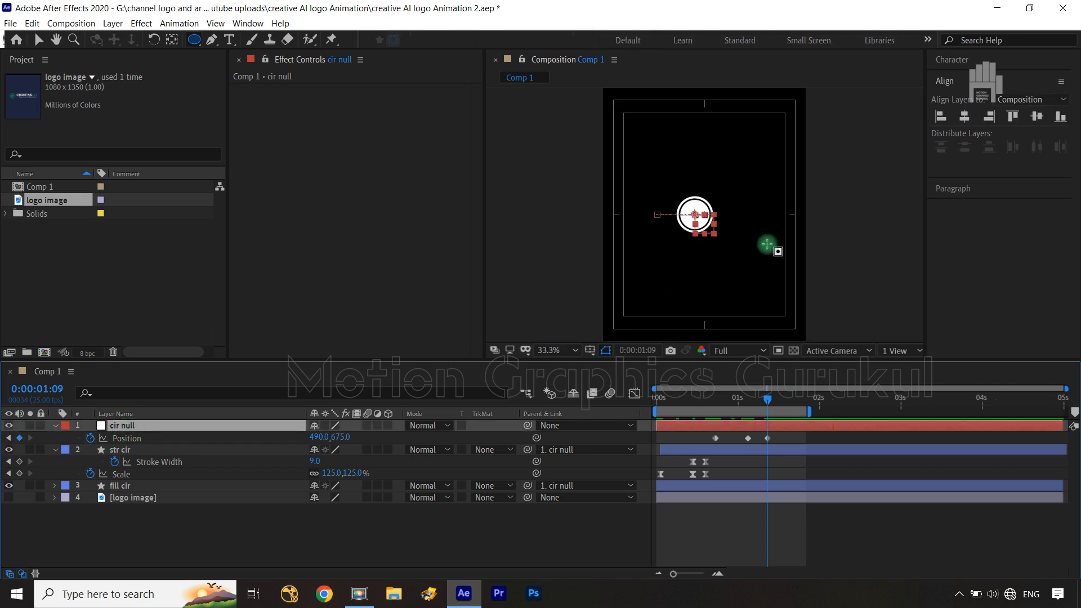
scroll(767, 244, up, 5)
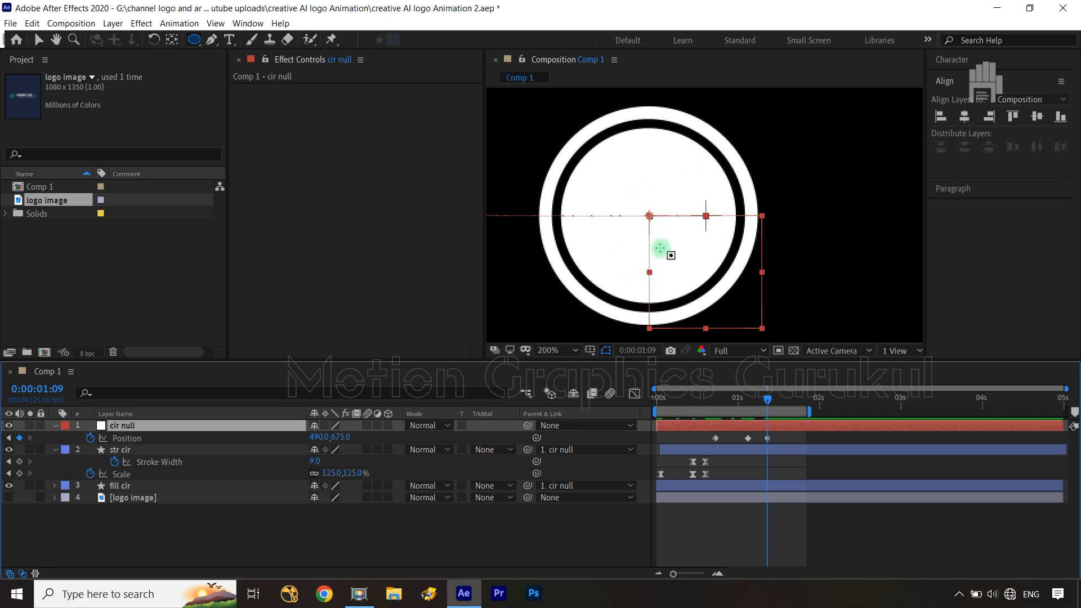
drag(319, 438, 348, 434)
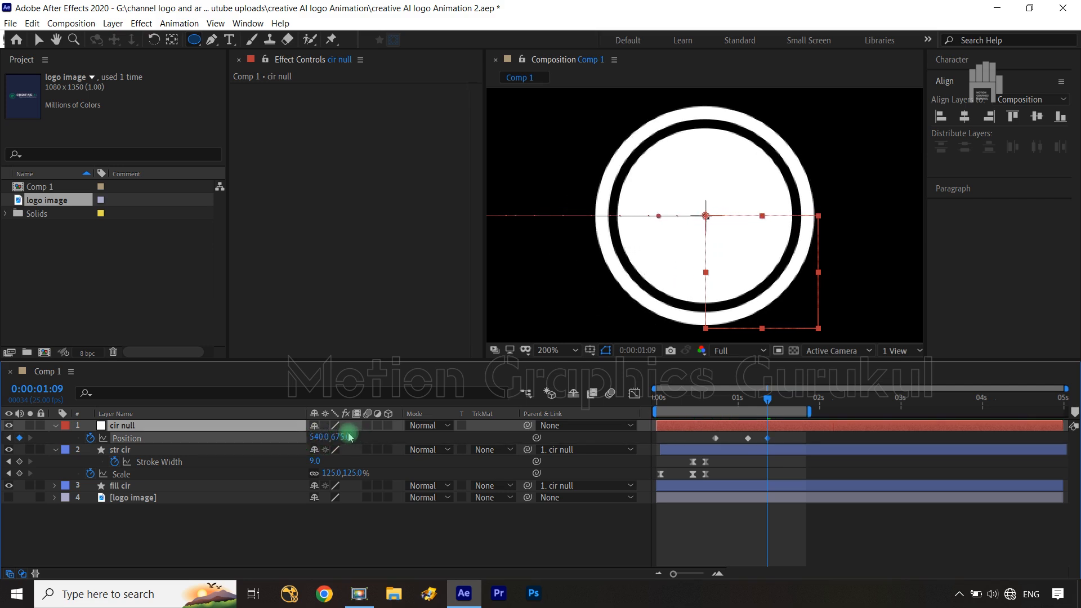
Step: Separate the Position dimensions of cir null and remove all of its Y Position keyframes
click(483, 526)
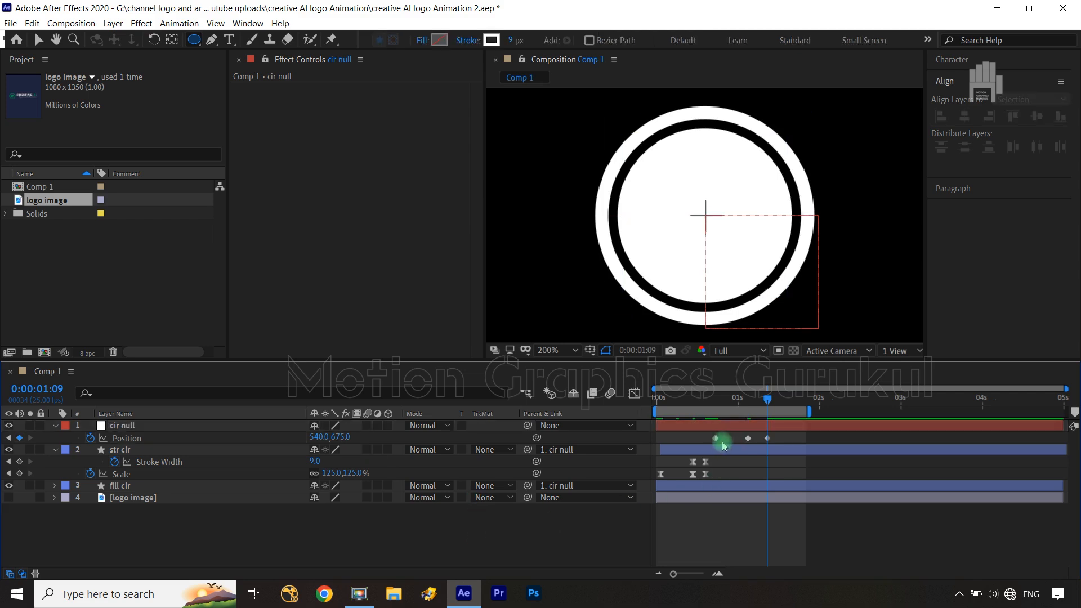
key(shift+slash)
drag(779, 437, 711, 445)
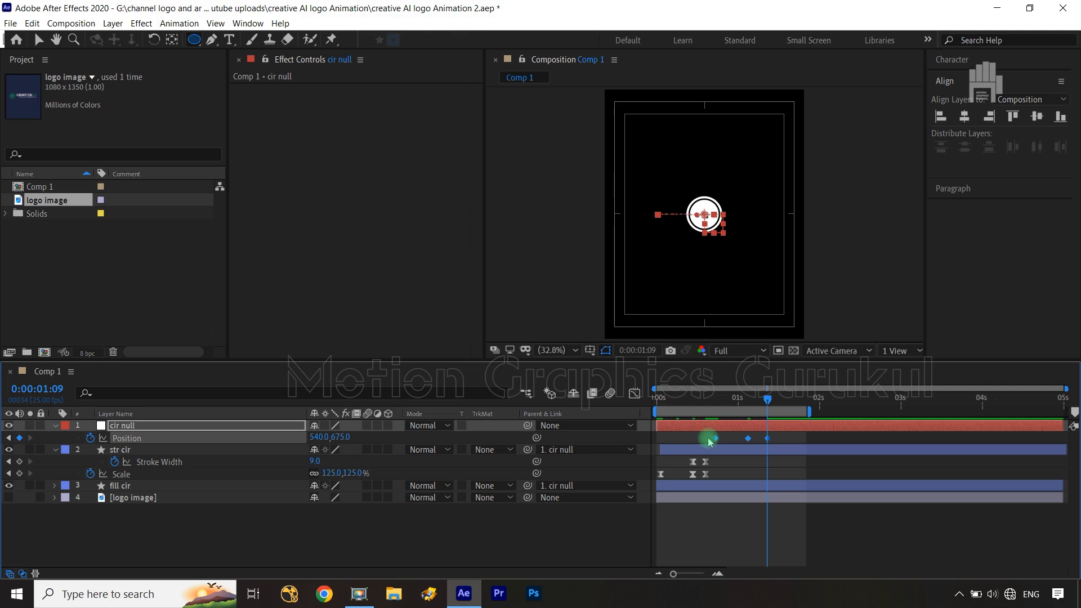
right_click(187, 438)
click(255, 319)
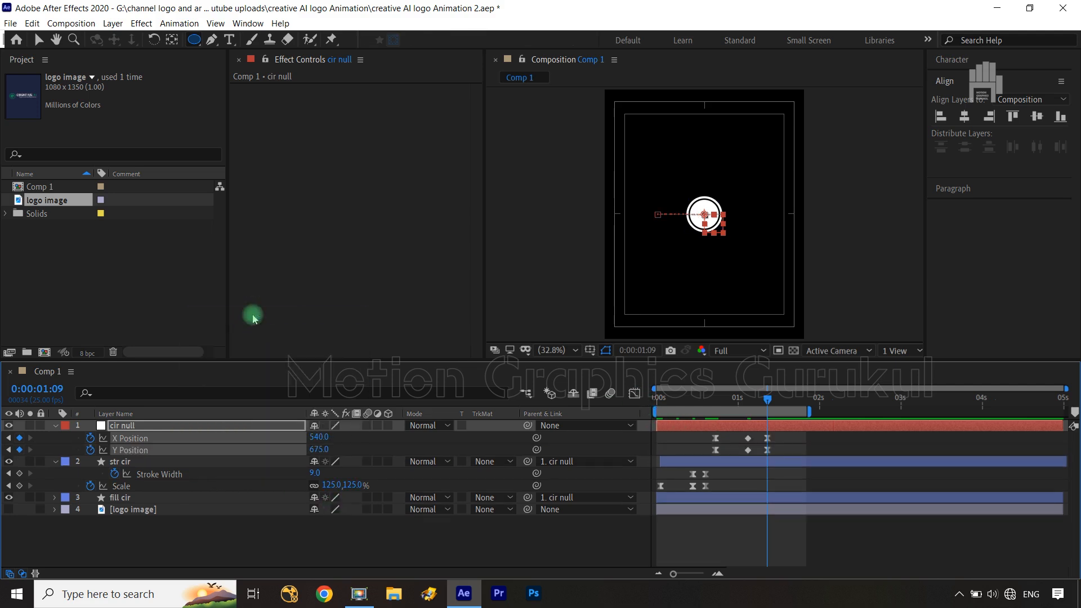
click(90, 450)
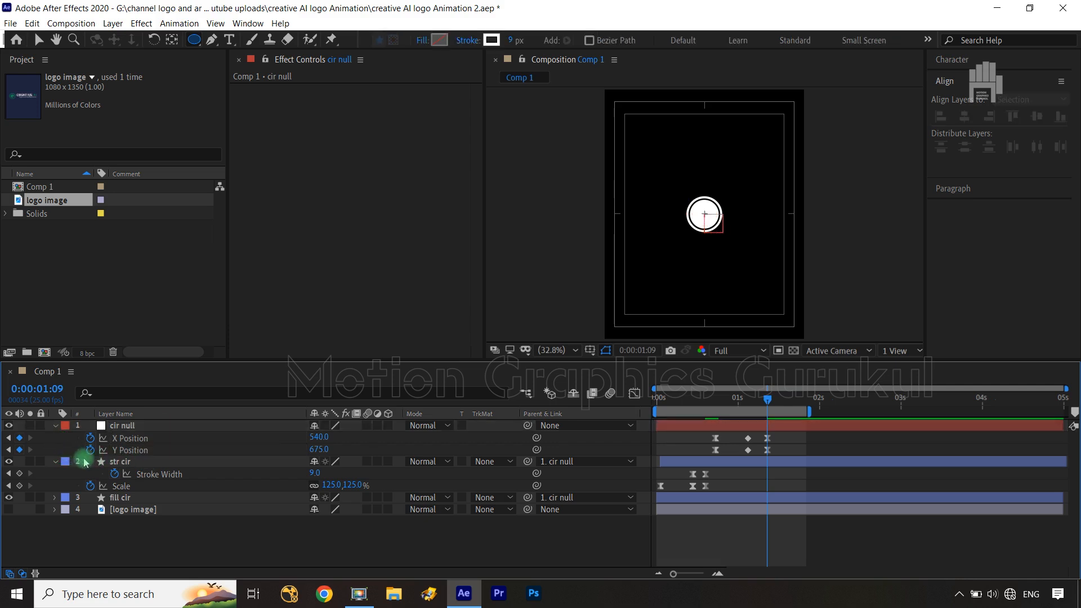
Step: Show the cir null X Position curve in the Graph Editor and lengthen the first keyframe's handle straight down for a fast start
click(135, 439)
click(633, 394)
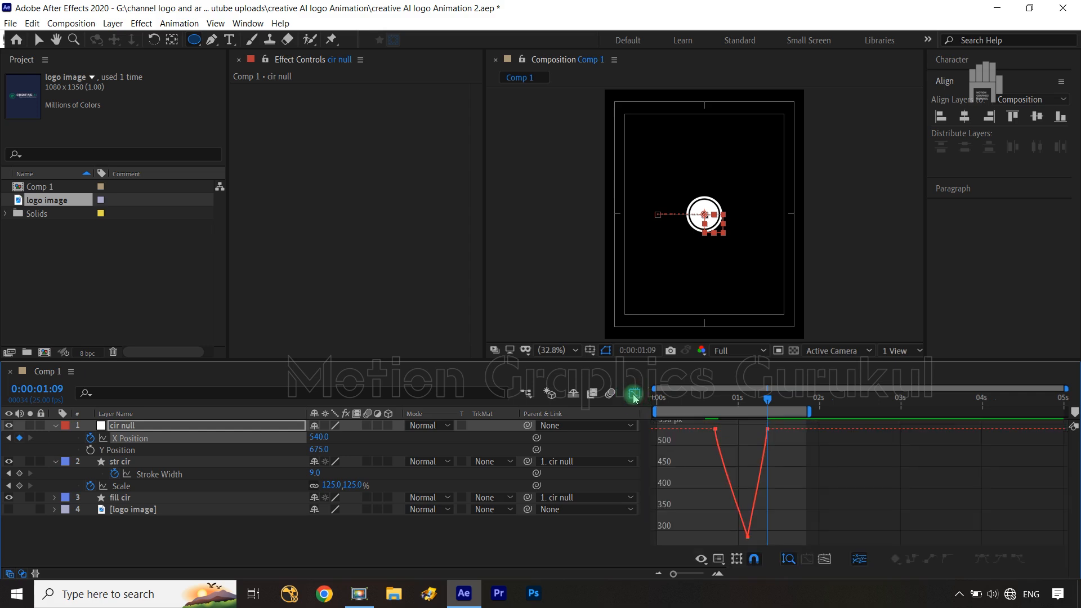
click(713, 428)
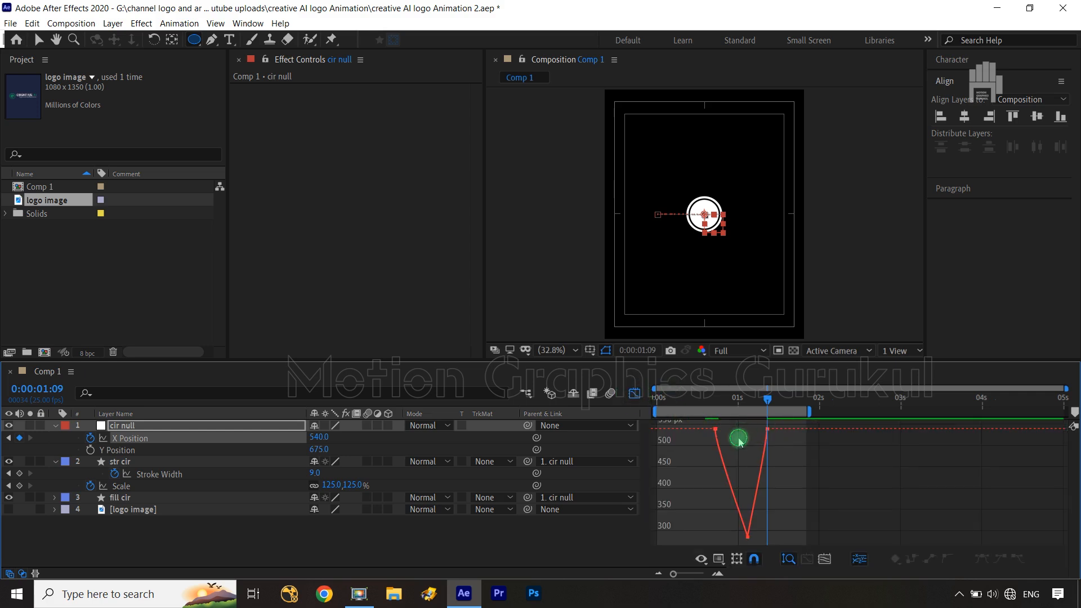
click(716, 445)
drag(715, 446, 715, 482)
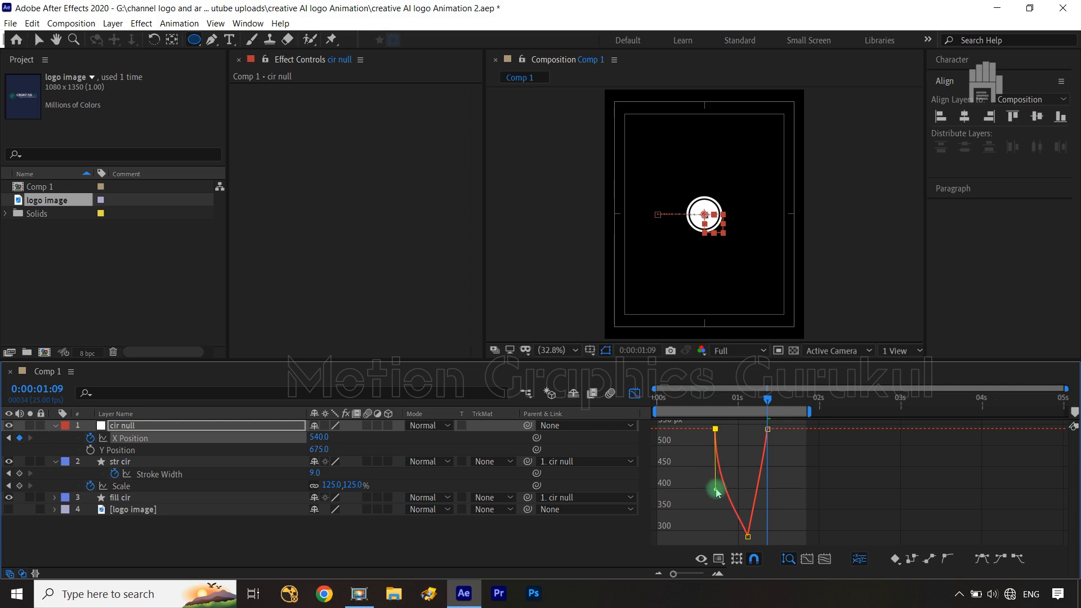
Step: Smooth the middle X Position keyframe with horizontal handles, lengthen the last keyframe's incoming handle, and close the Graph Editor
click(747, 537)
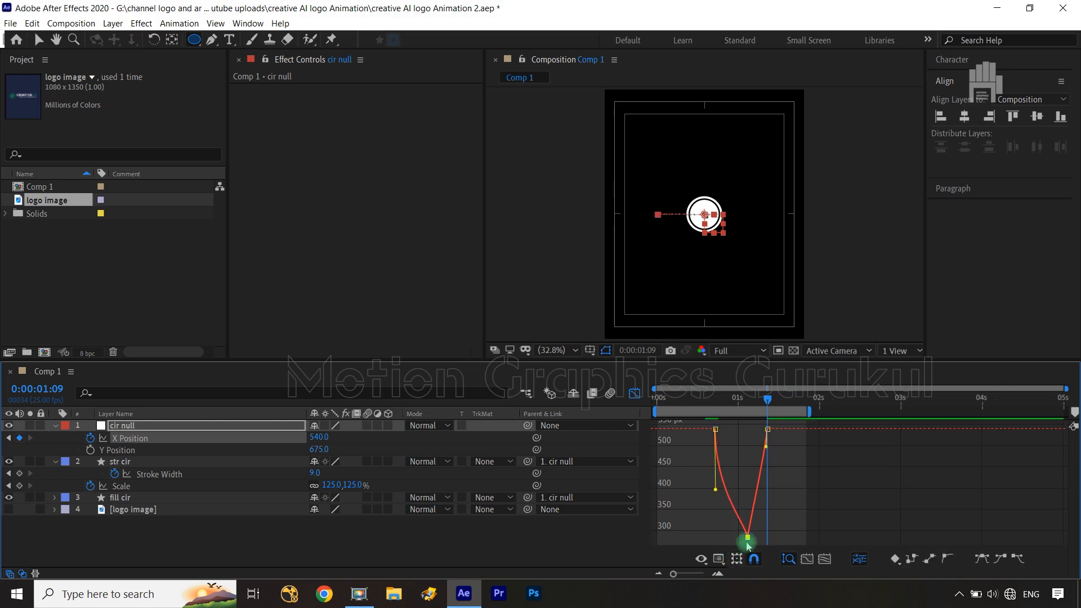
alt+click(748, 537)
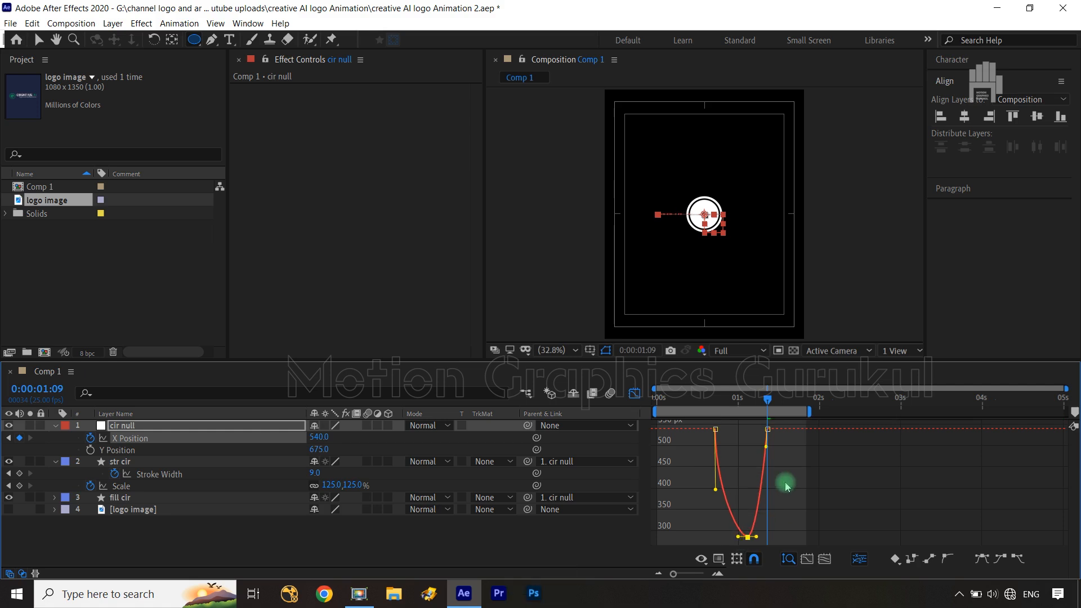
click(769, 449)
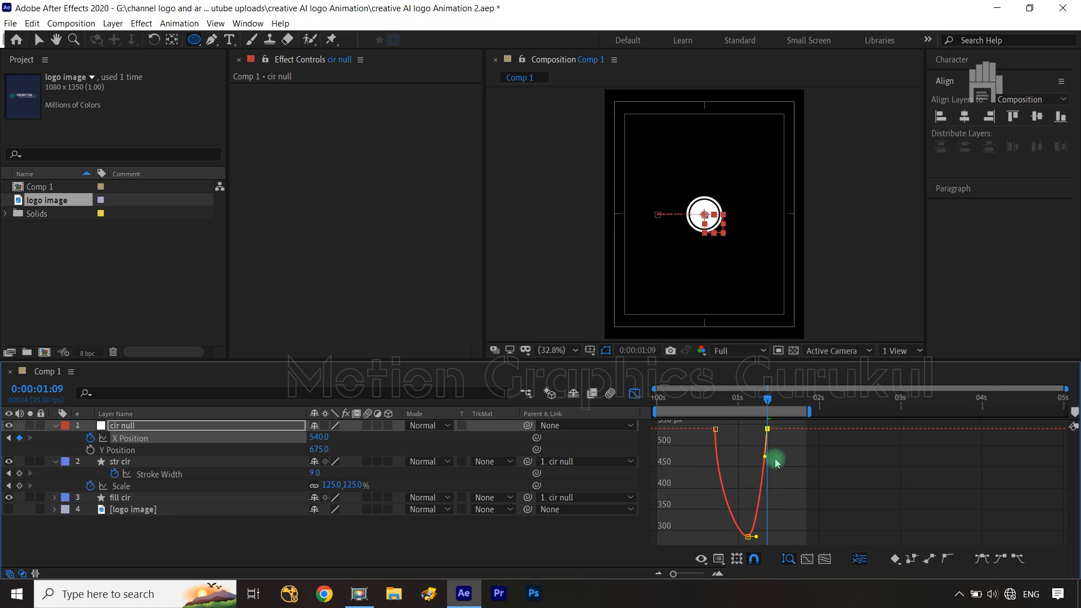
drag(771, 473, 773, 468)
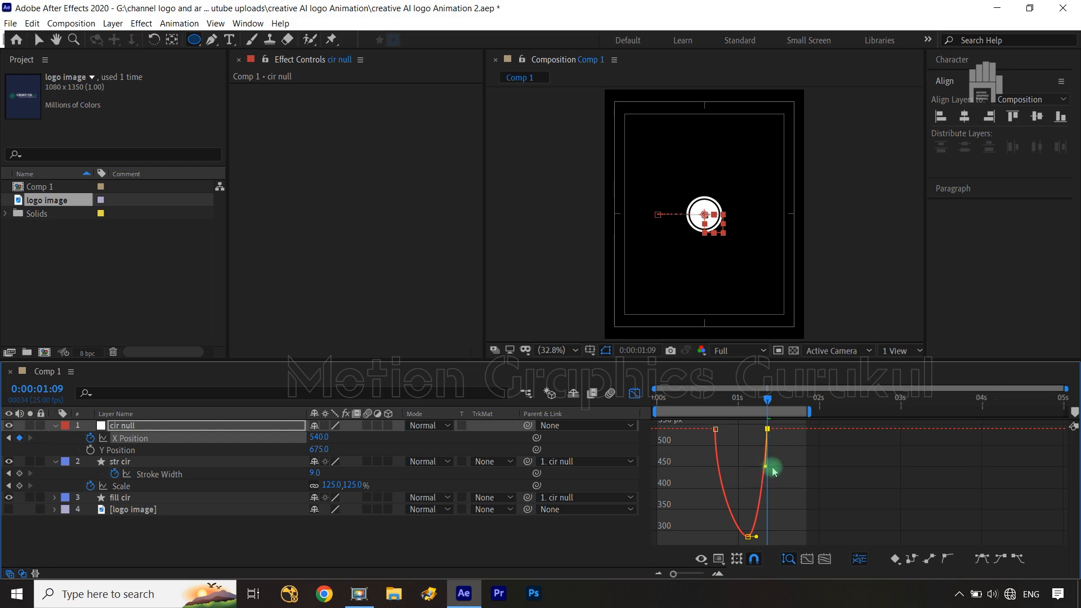
click(763, 539)
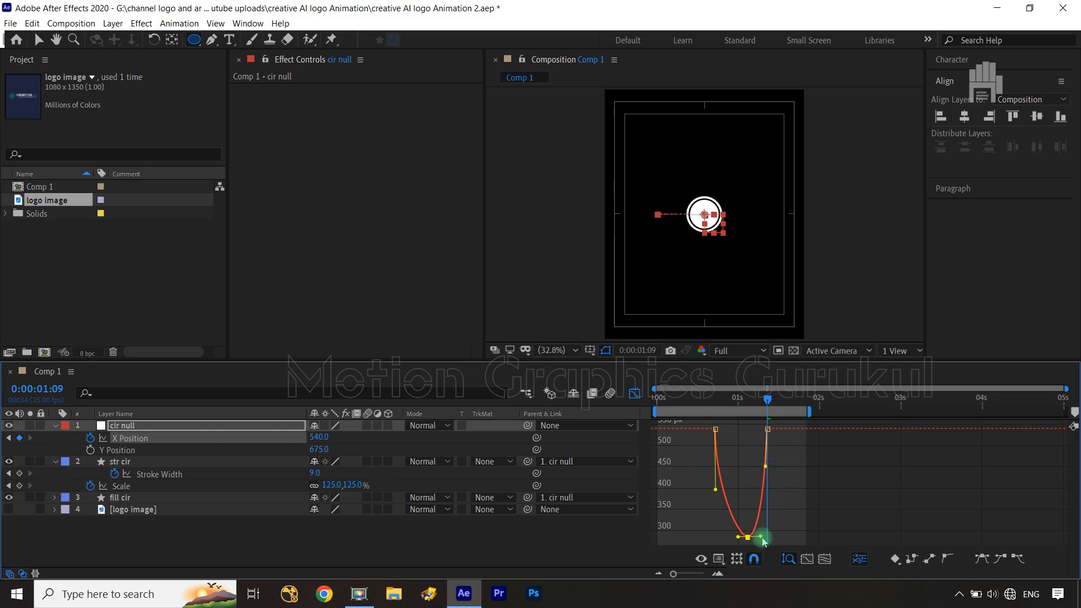
drag(755, 538, 734, 539)
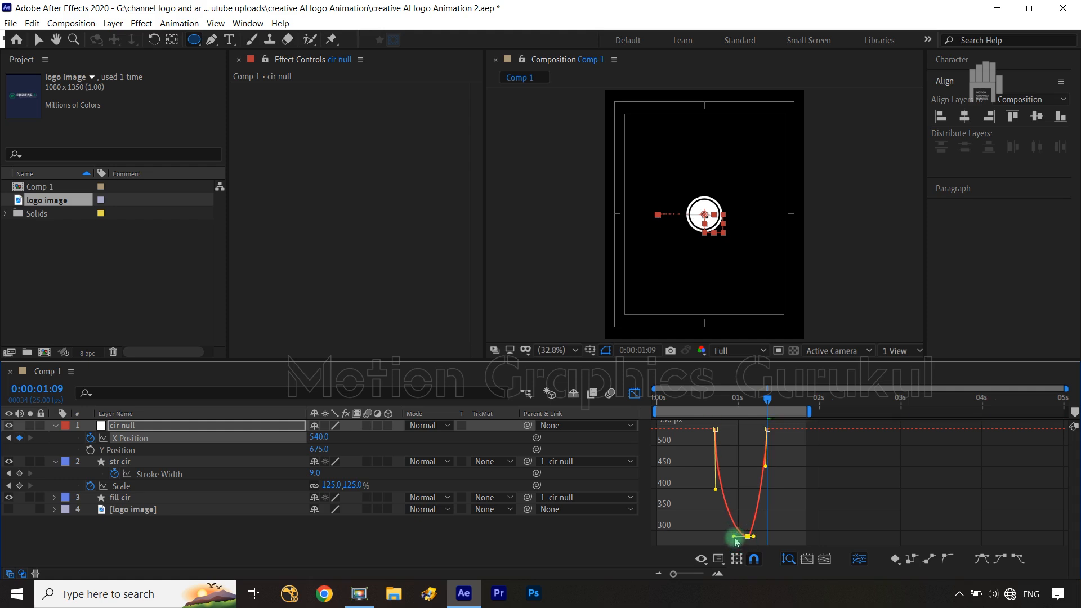
click(635, 393)
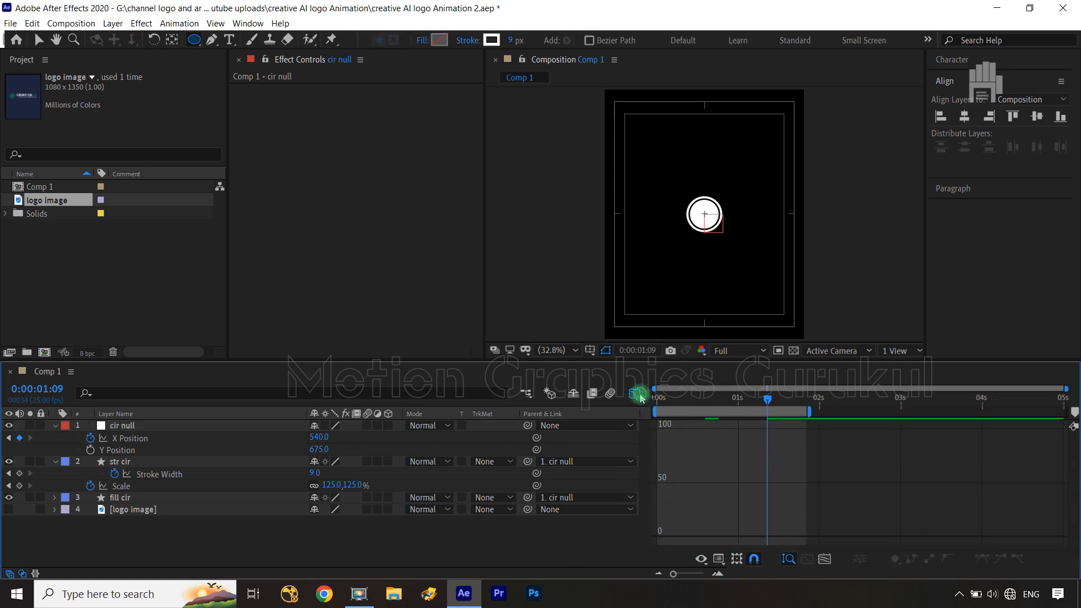
Step: Hide the cir null layer and preview the animation from the first frame
drag(757, 405, 596, 542)
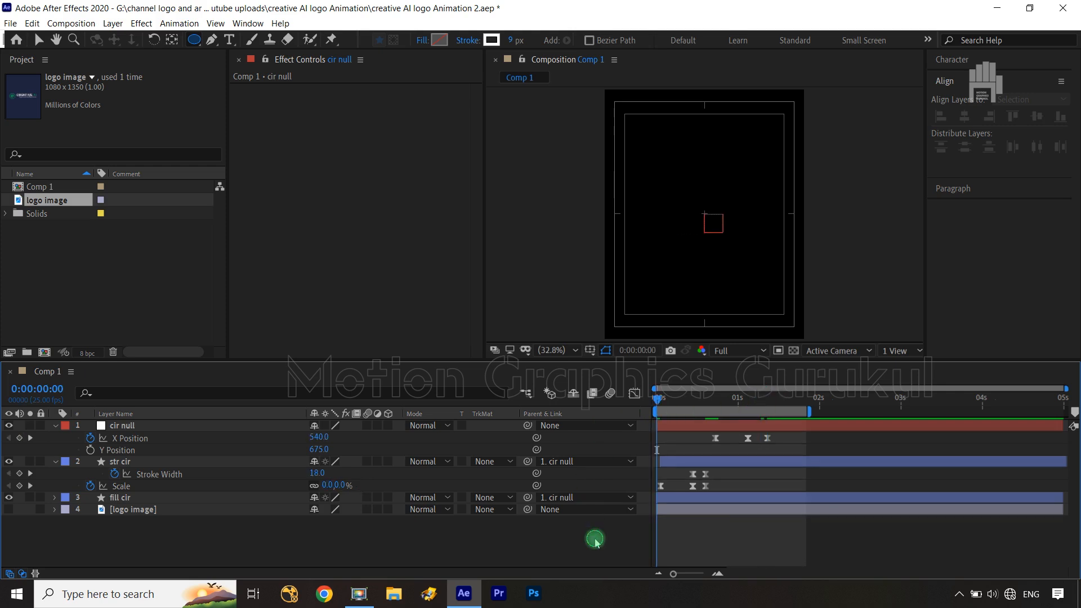
click(9, 426)
key(space)
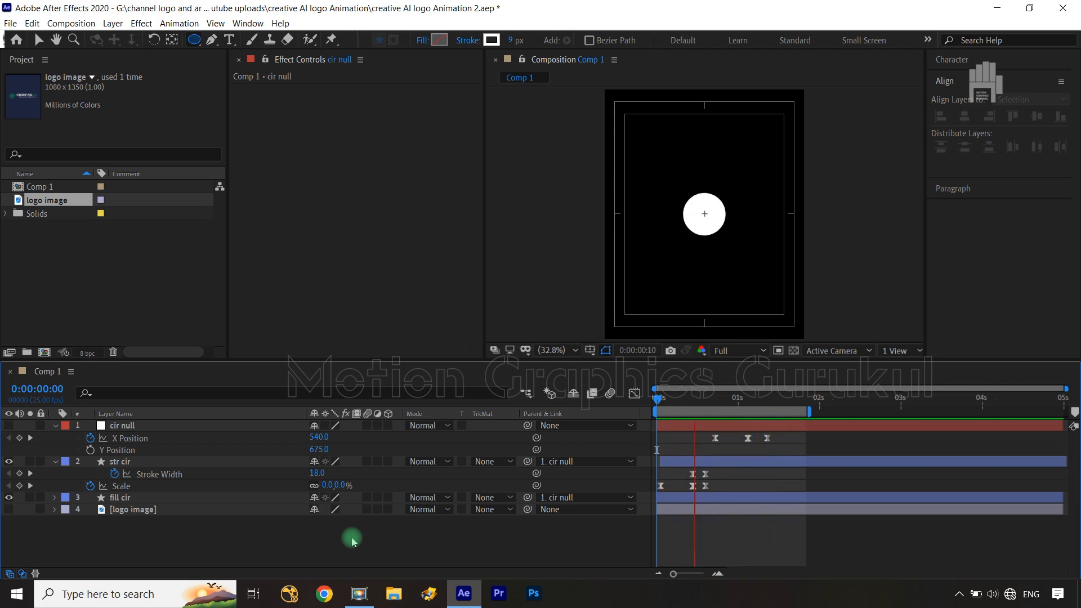
key(space)
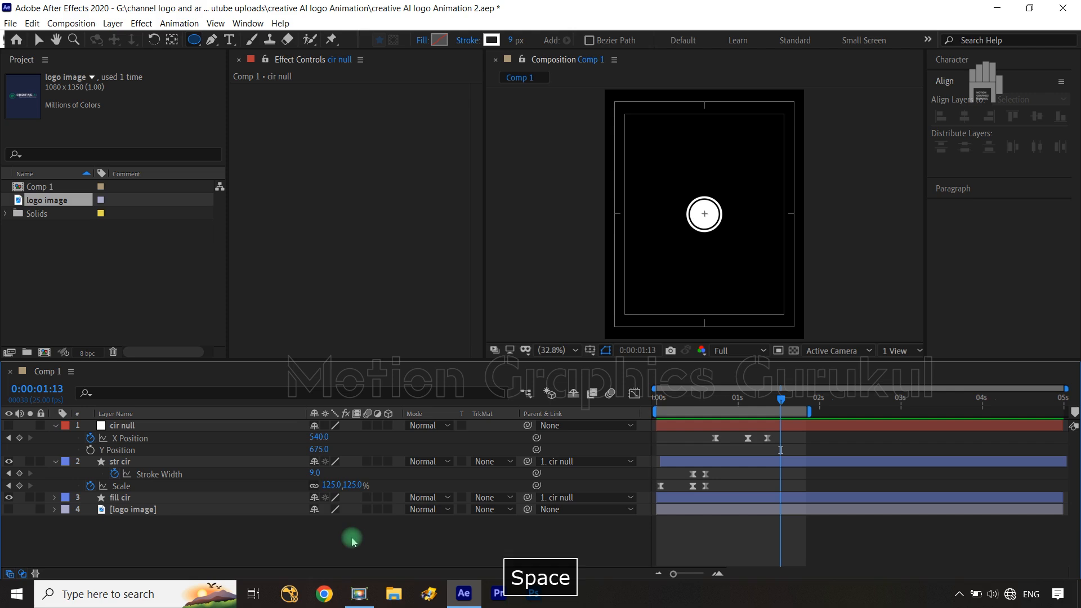
Step: At frame 18, draw a stroked rounded square about 146 px wide above and left of the circle, and centre its anchor point
drag(787, 401, 722, 406)
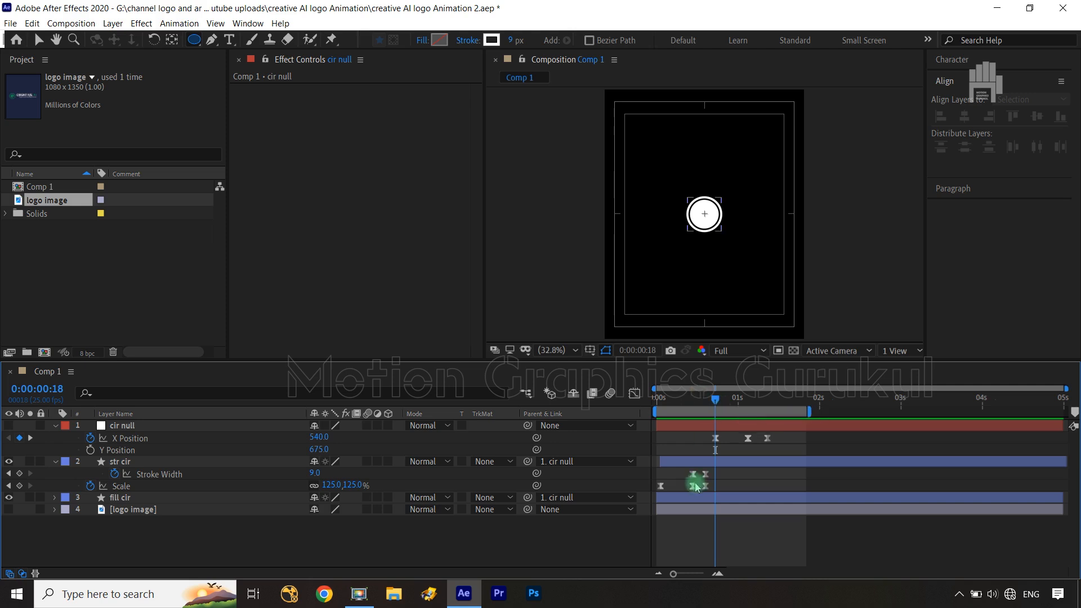
click(194, 39)
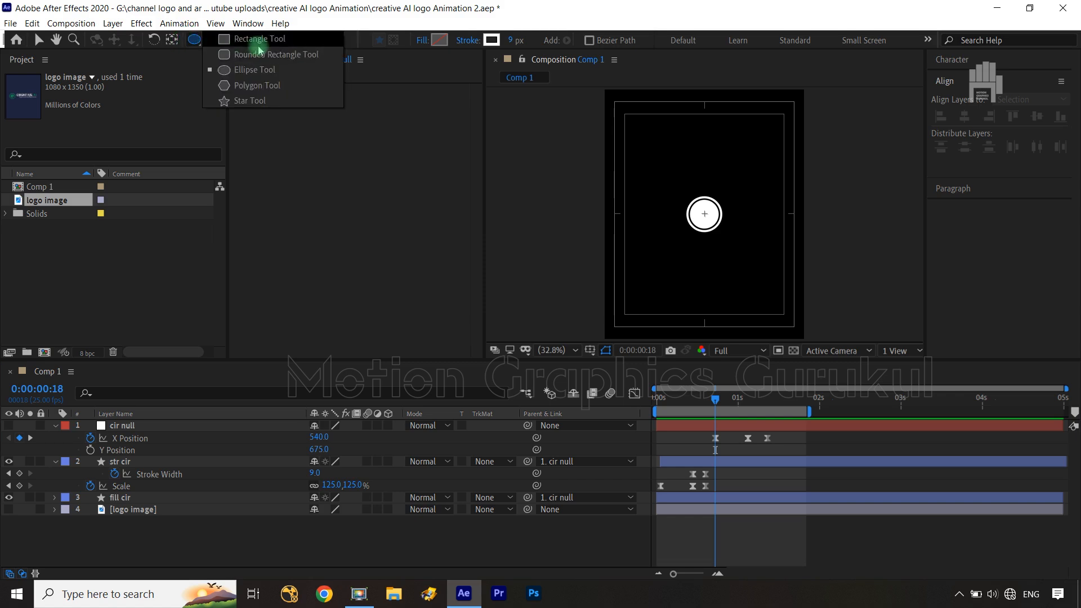
click(259, 53)
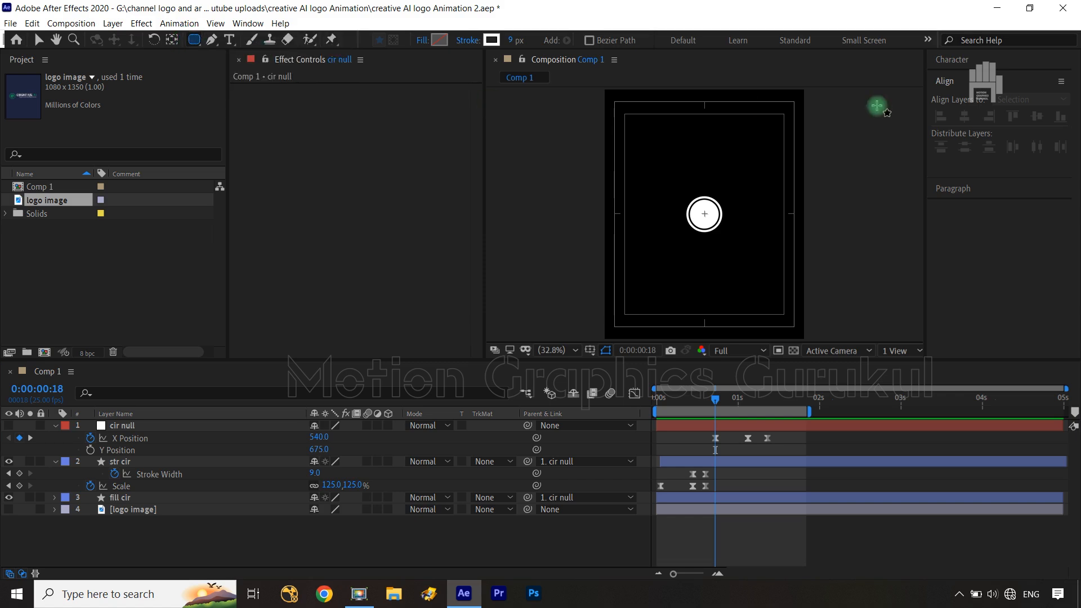
drag(657, 135, 682, 160)
key(ctrl+alt+Home)
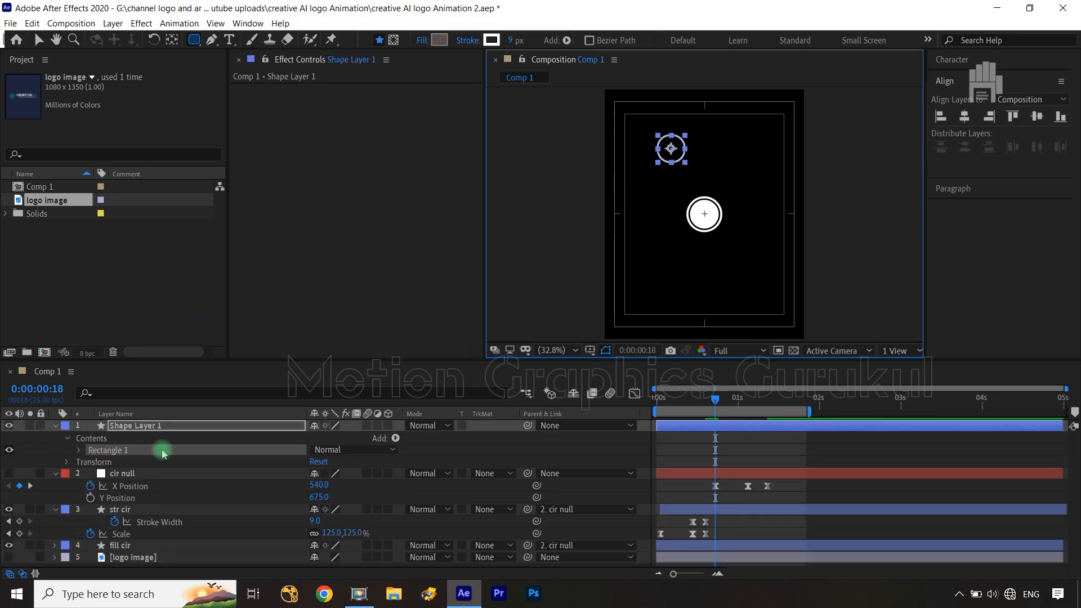
Step: Set the Roundness of the new shape's Rectangle Path 1 to 3
click(79, 452)
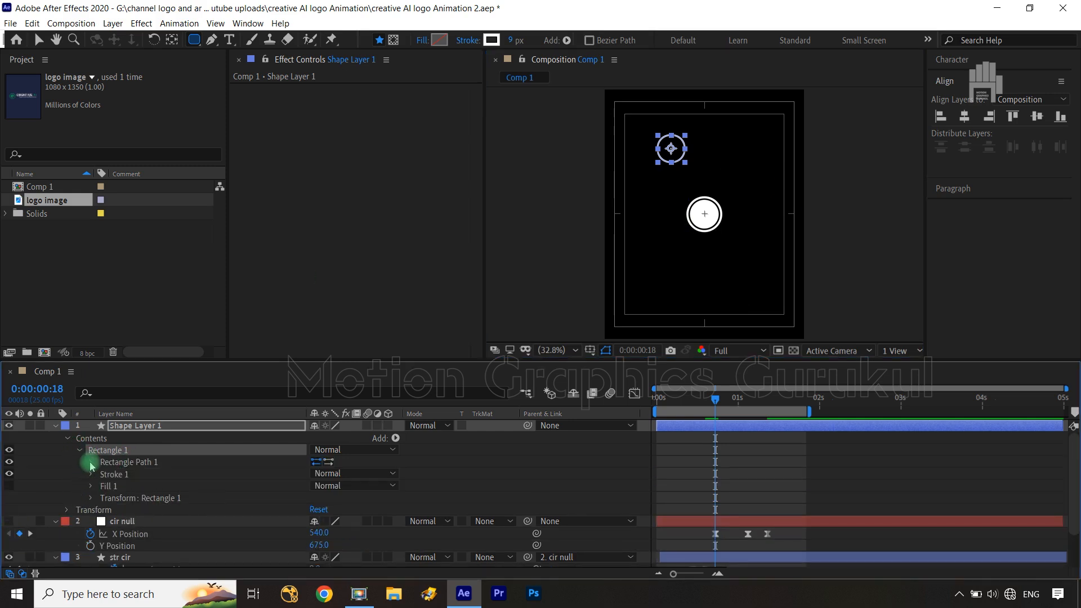
click(91, 462)
drag(317, 497, 285, 497)
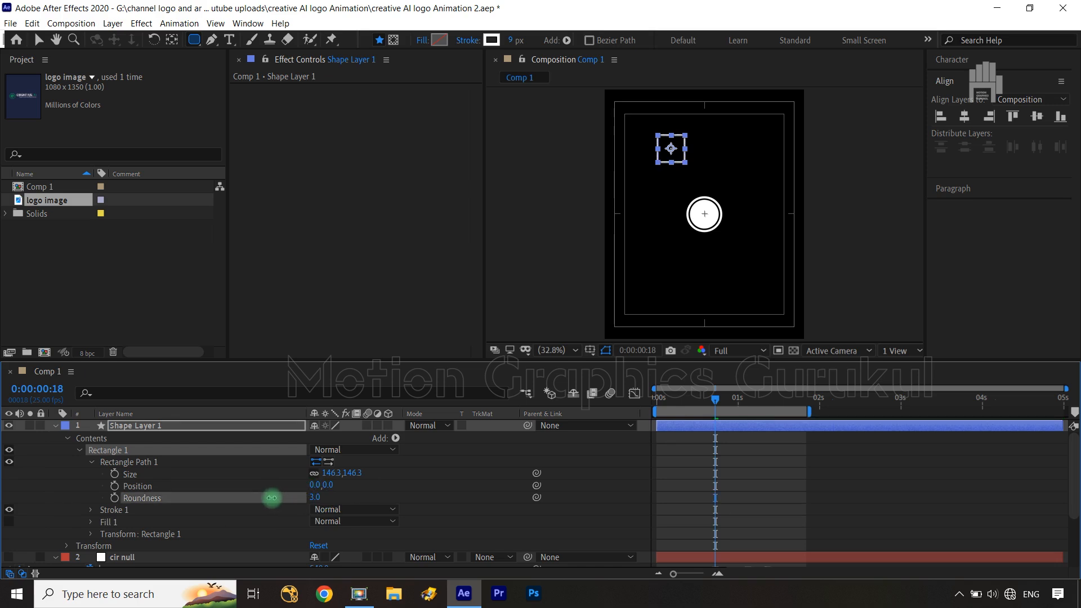
Step: Set the Roundness of the stroked square's Rectangle Path 1 to 10
scroll(688, 236, up, 3)
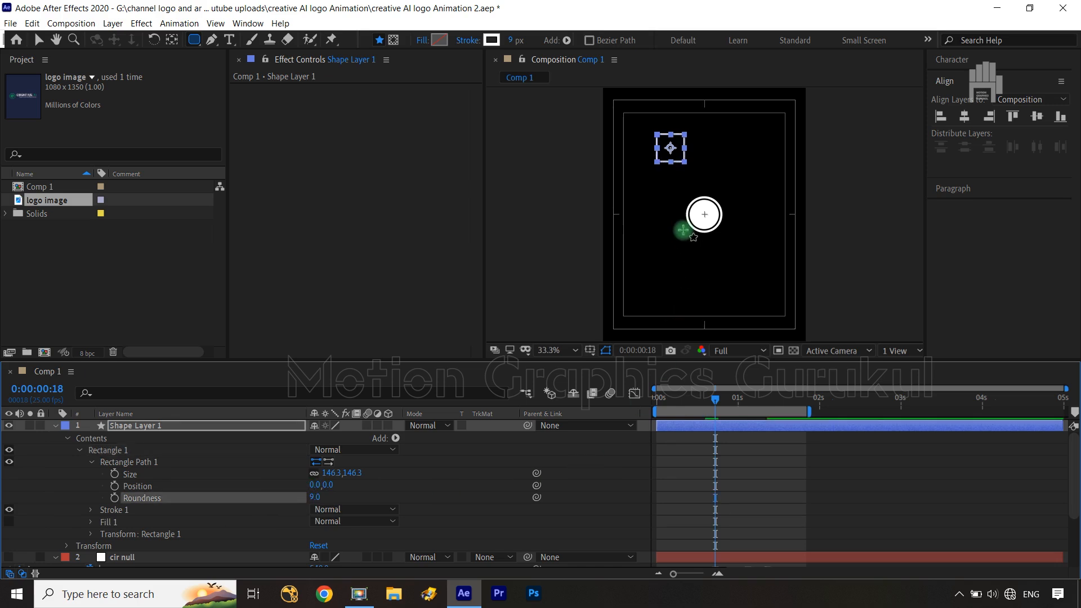
key(space)
drag(610, 181, 737, 370)
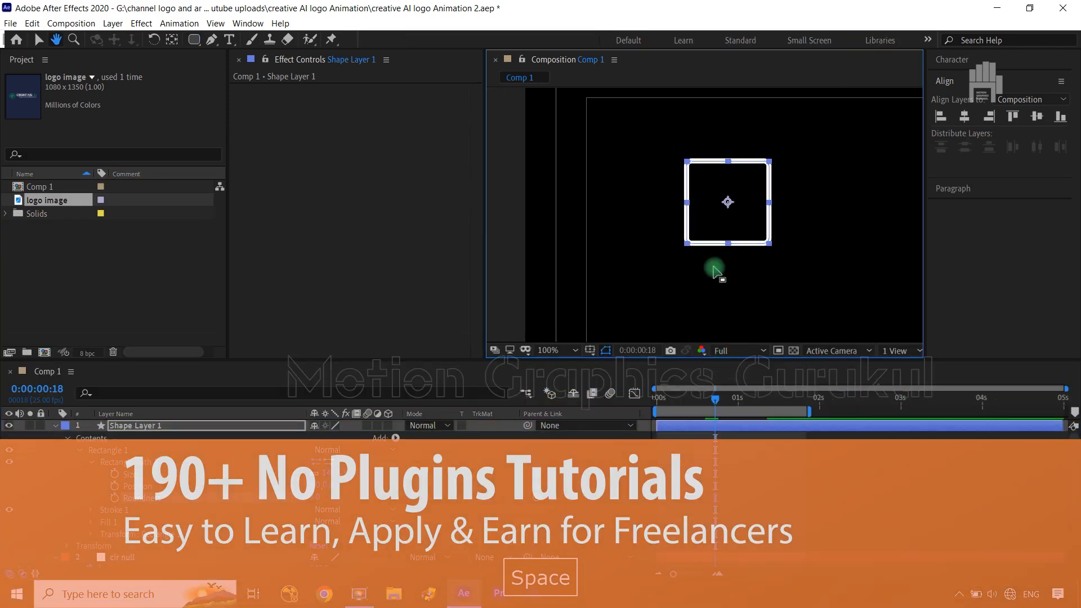
click(573, 502)
click(885, 187)
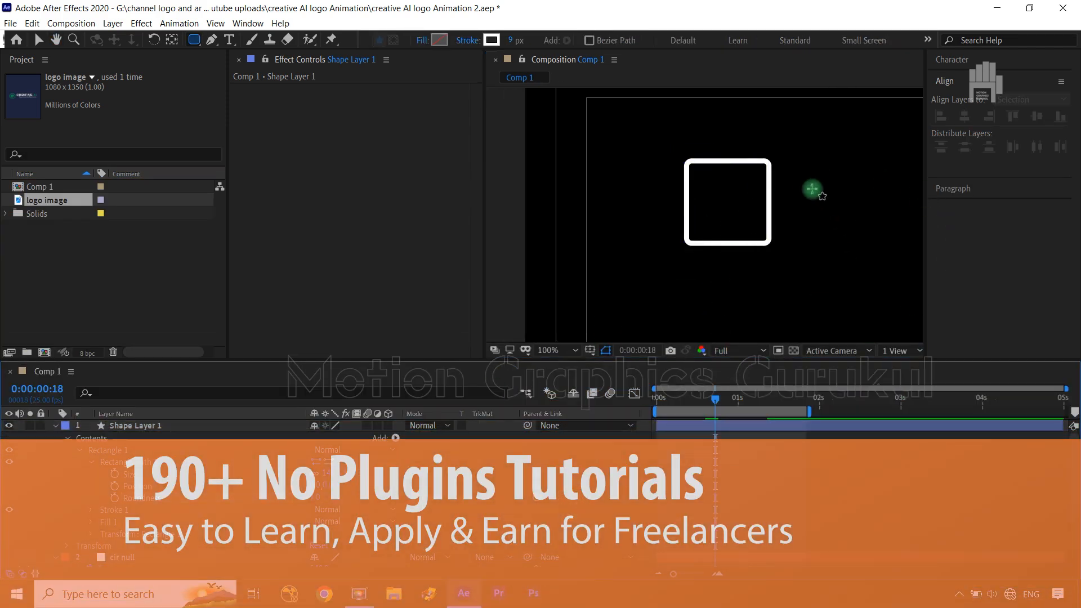
click(378, 451)
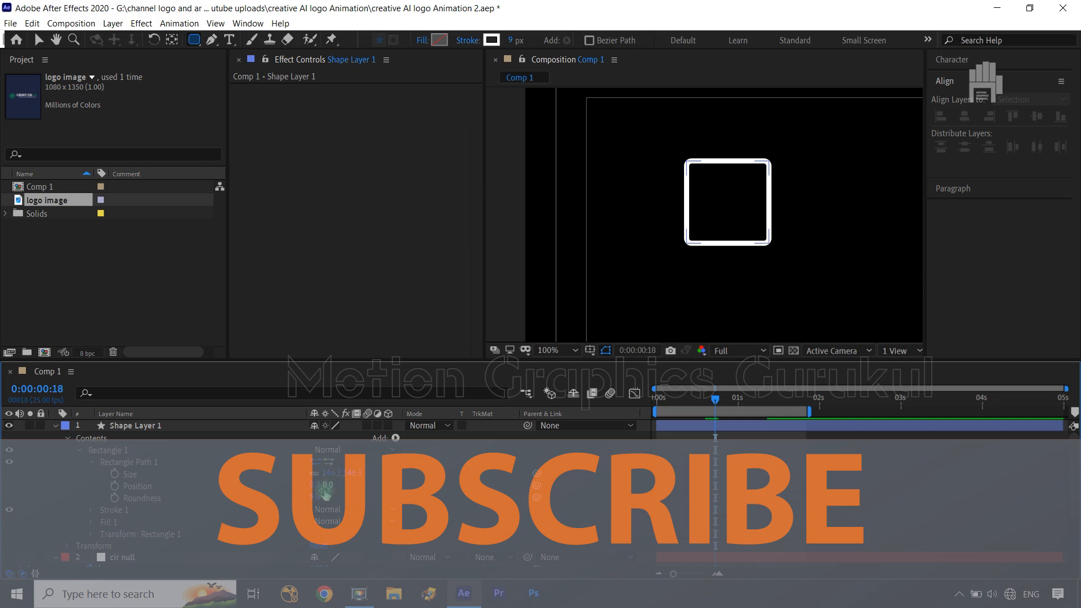
text(10)
click(408, 487)
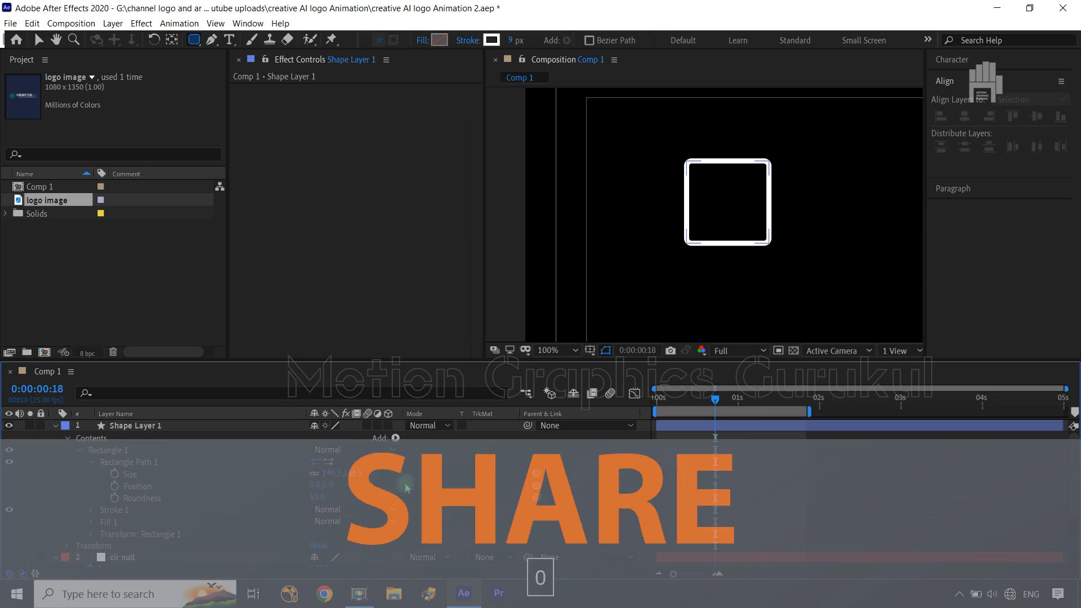
click(140, 500)
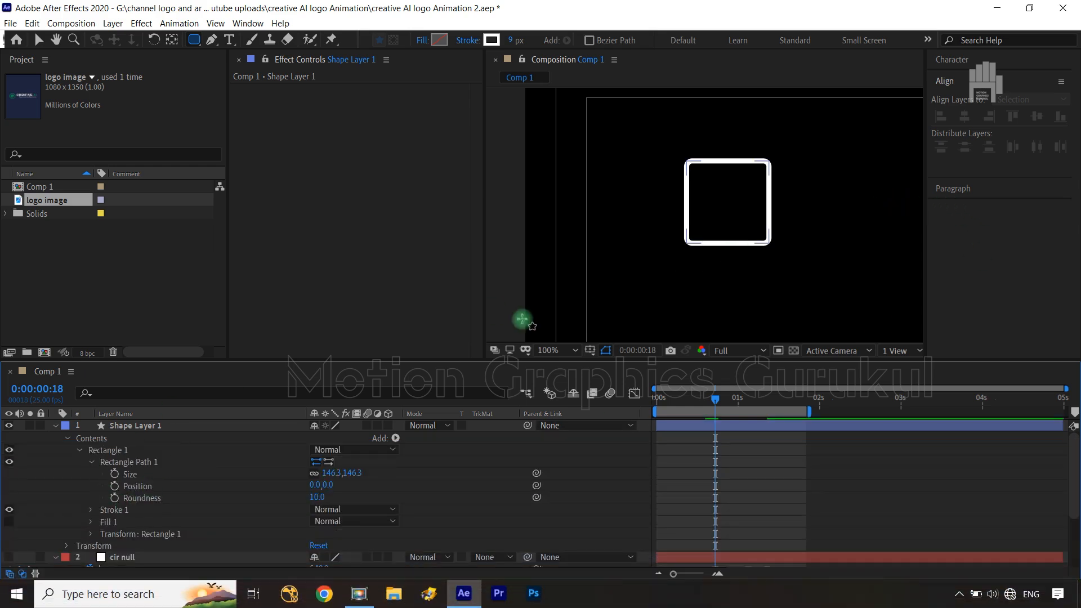
Step: Convert Rectangle Path 1 of Shape Layer 1 to a Bezier path
click(124, 461)
right_click(125, 462)
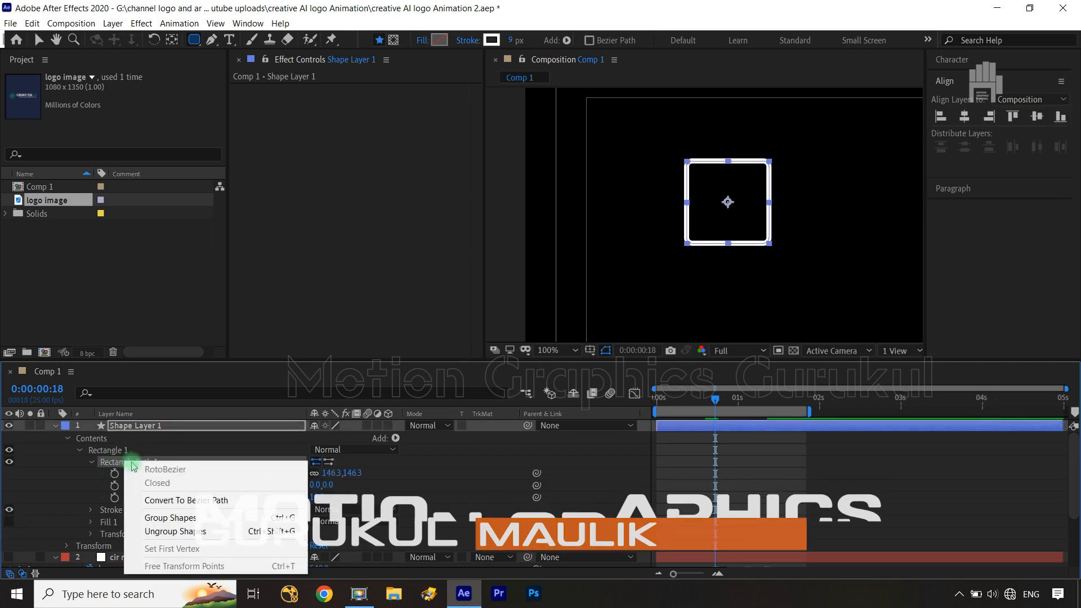
click(178, 499)
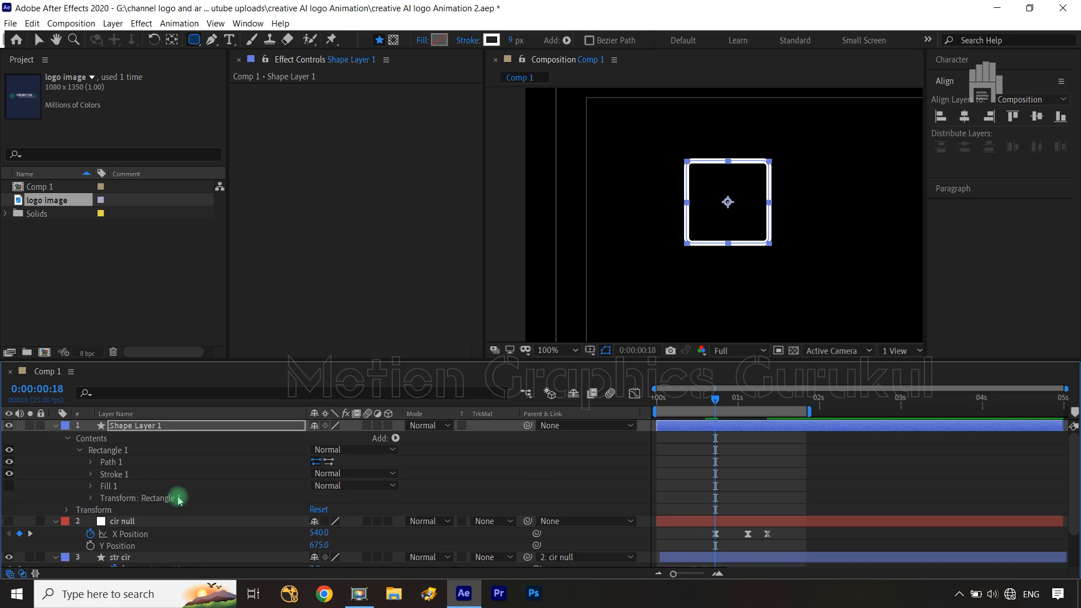
Step: Delete the lower-right corner points of Path 1 so the square becomes a triangle
click(111, 462)
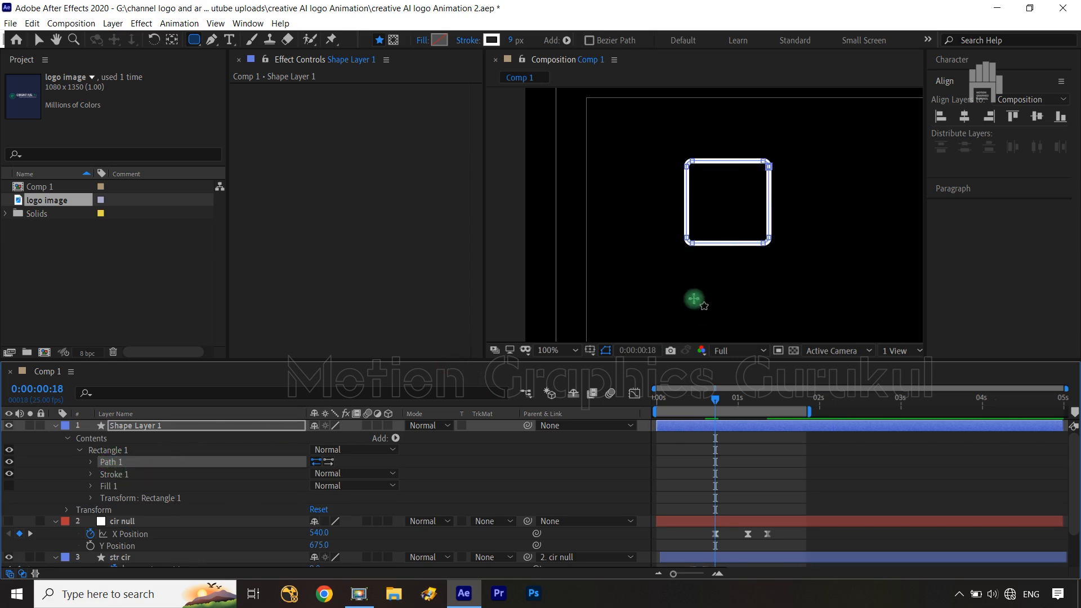
key(v)
drag(745, 219, 787, 268)
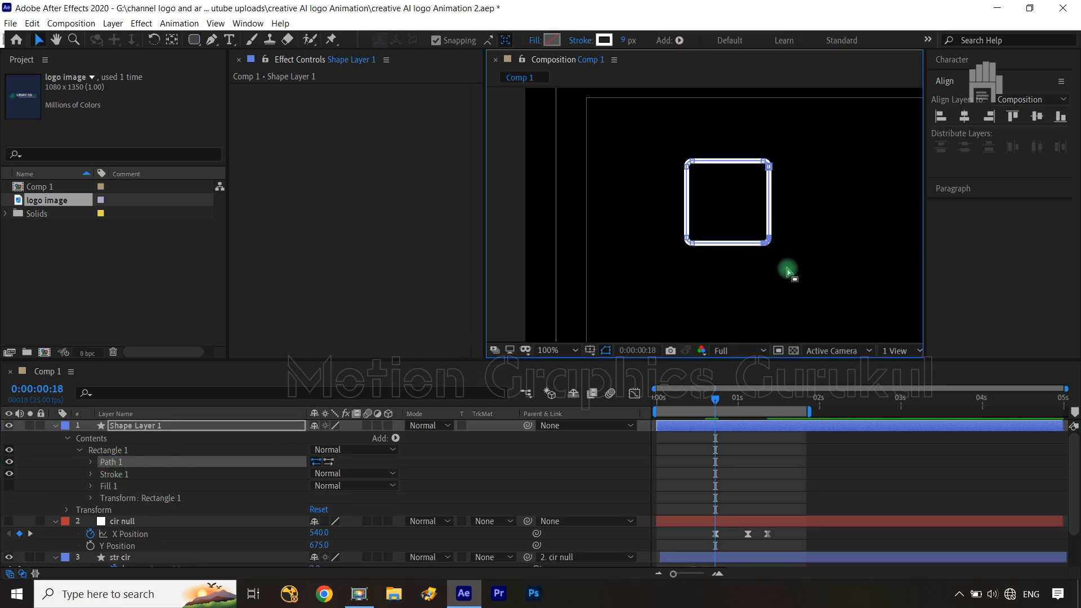
key(Delete)
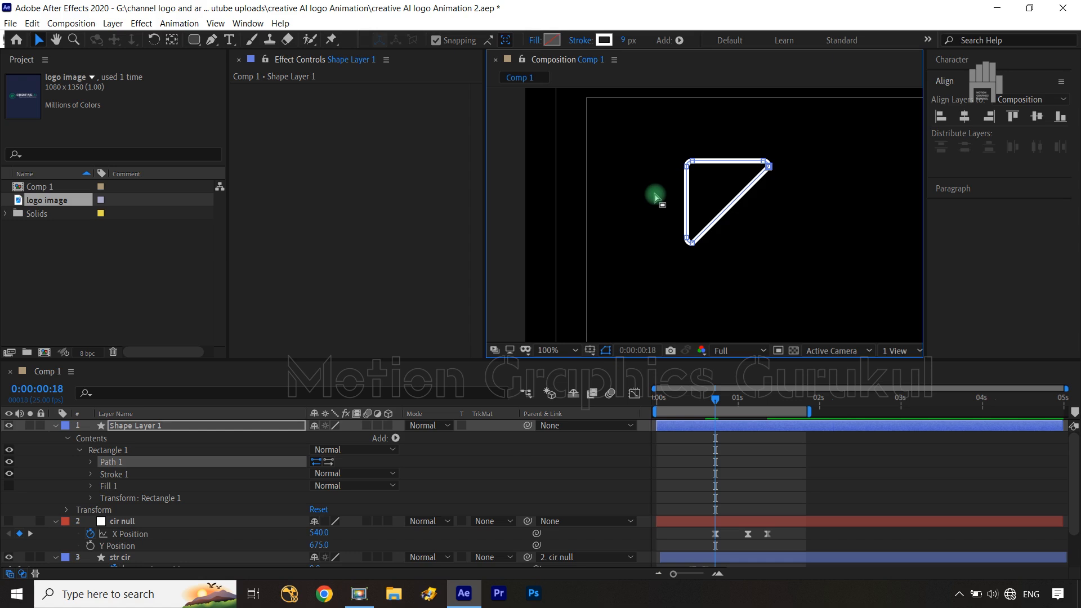
Step: Set the Rotation of Shape Layer 1 to 45° so the triangle points upward
click(161, 427)
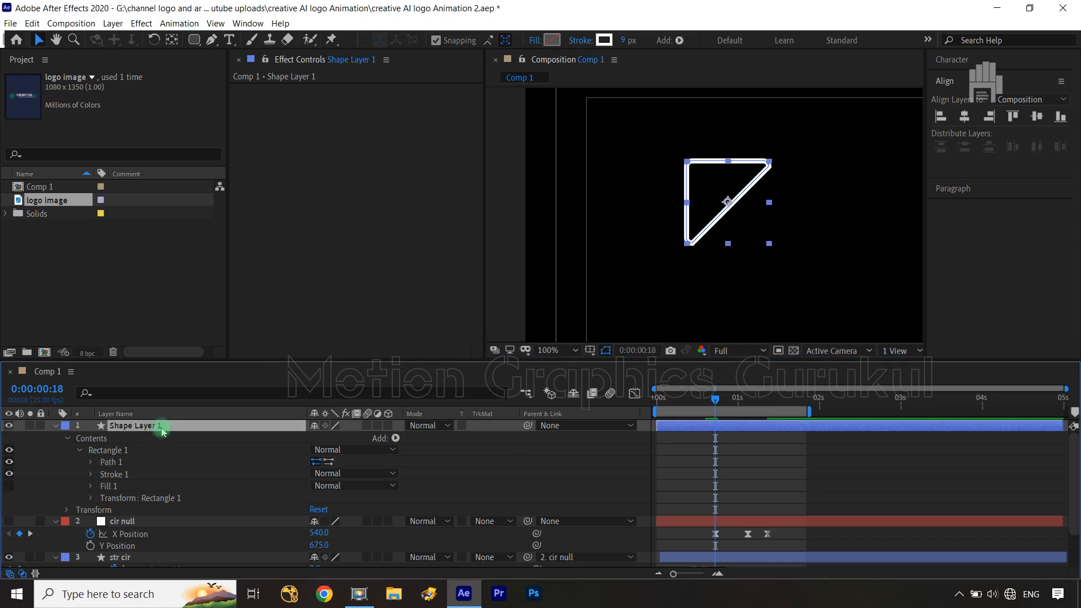
key(r)
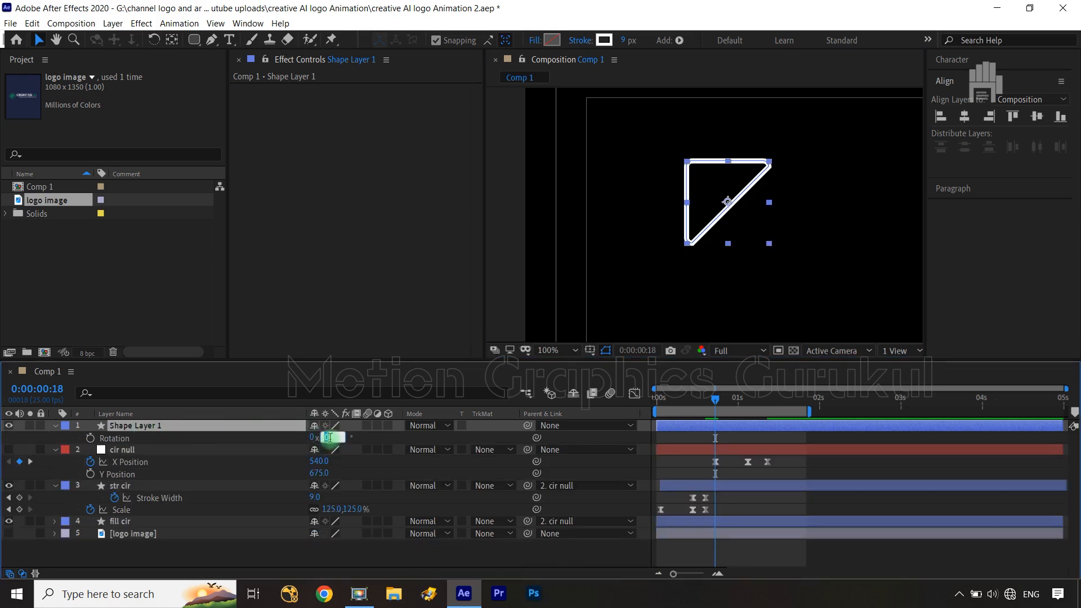
text(45)
click(361, 440)
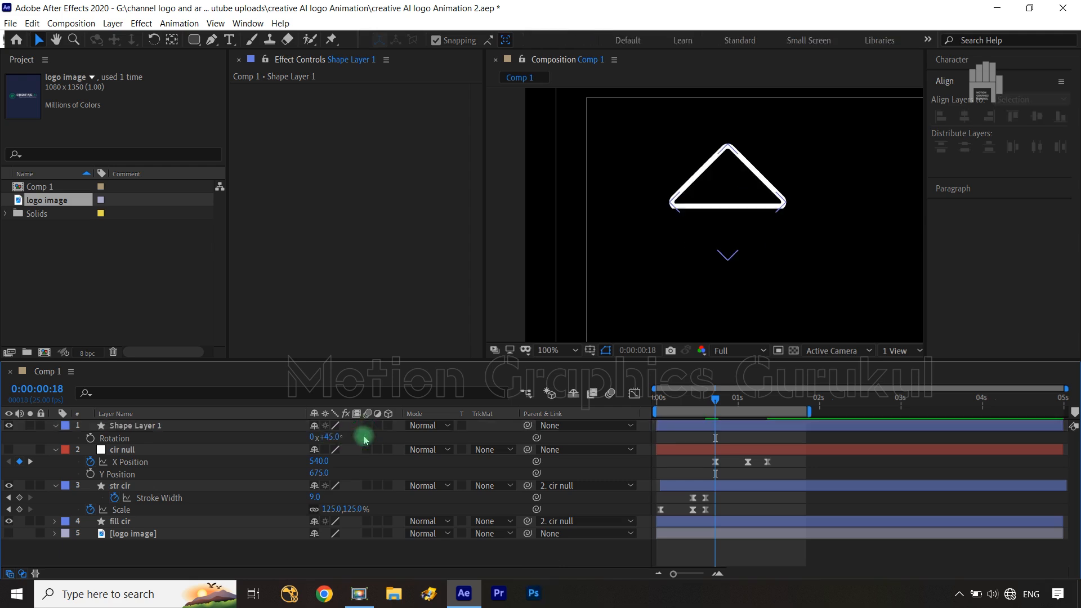
key(shift+slash)
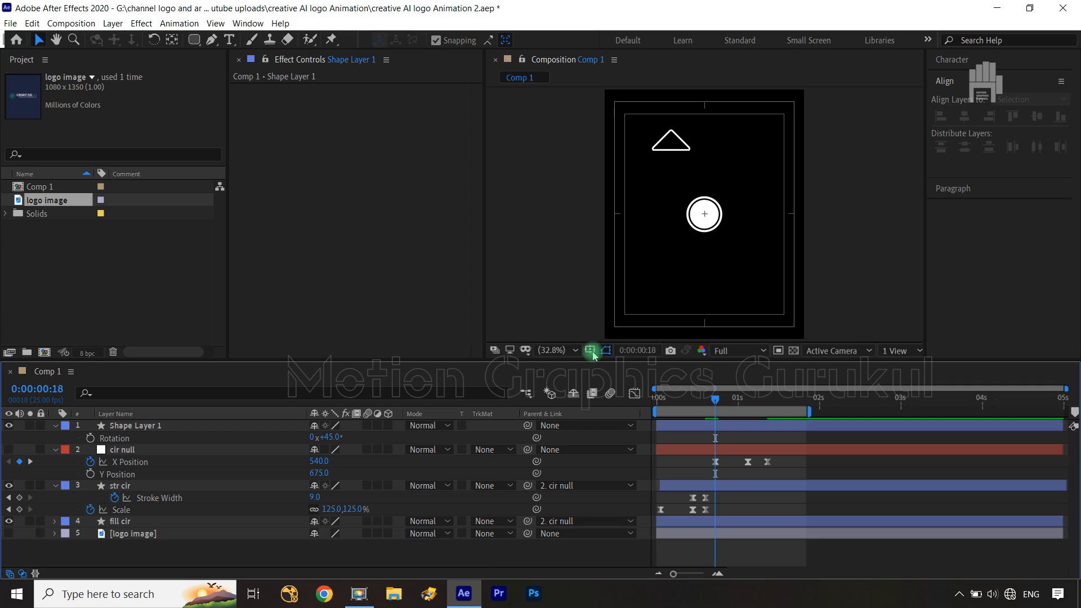
Step: Select the base corner points of the triangle's Path 1 and move them straight down to make the triangle taller
click(85, 441)
click(128, 428)
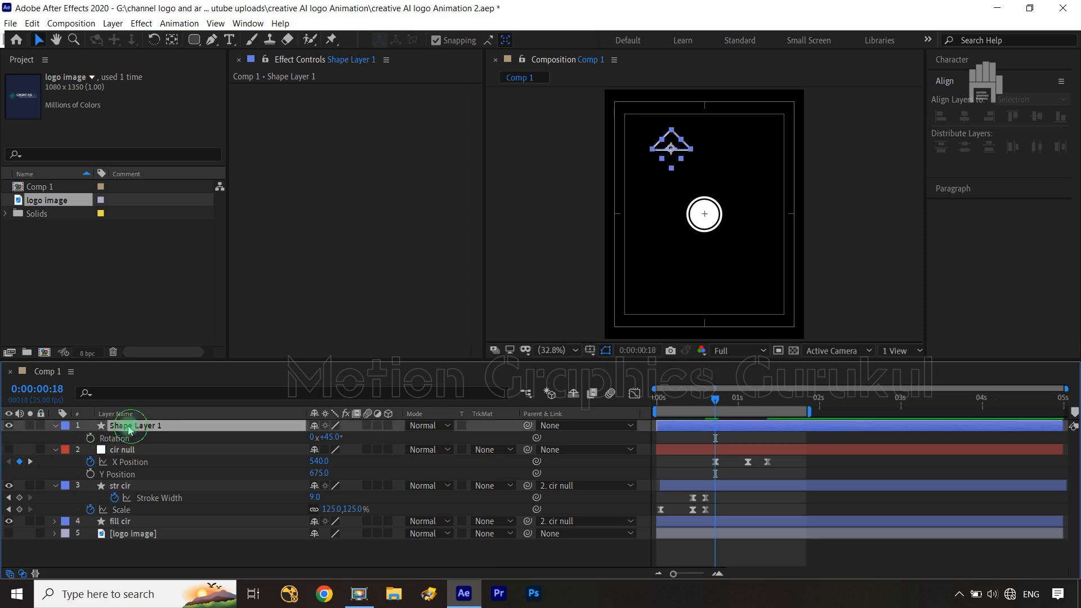
click(55, 426)
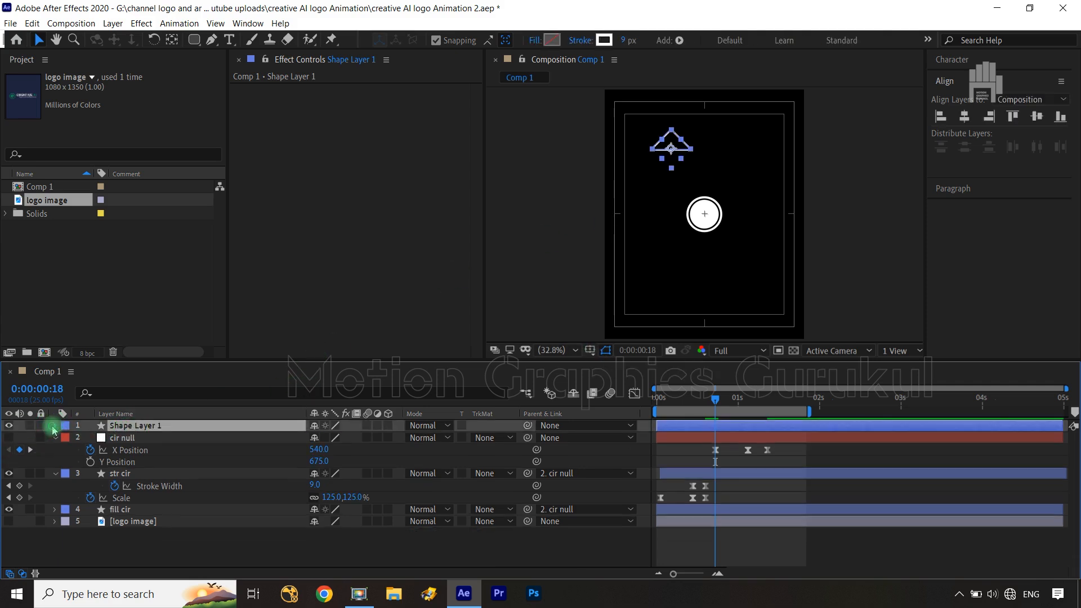
click(56, 426)
click(64, 451)
click(66, 440)
click(80, 451)
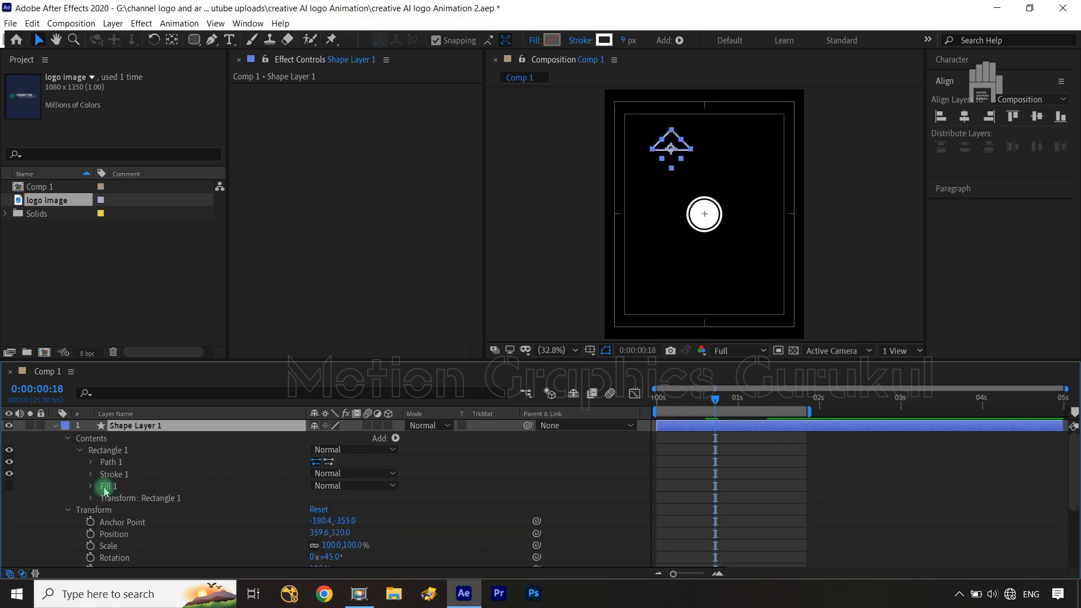
click(110, 463)
key(/)
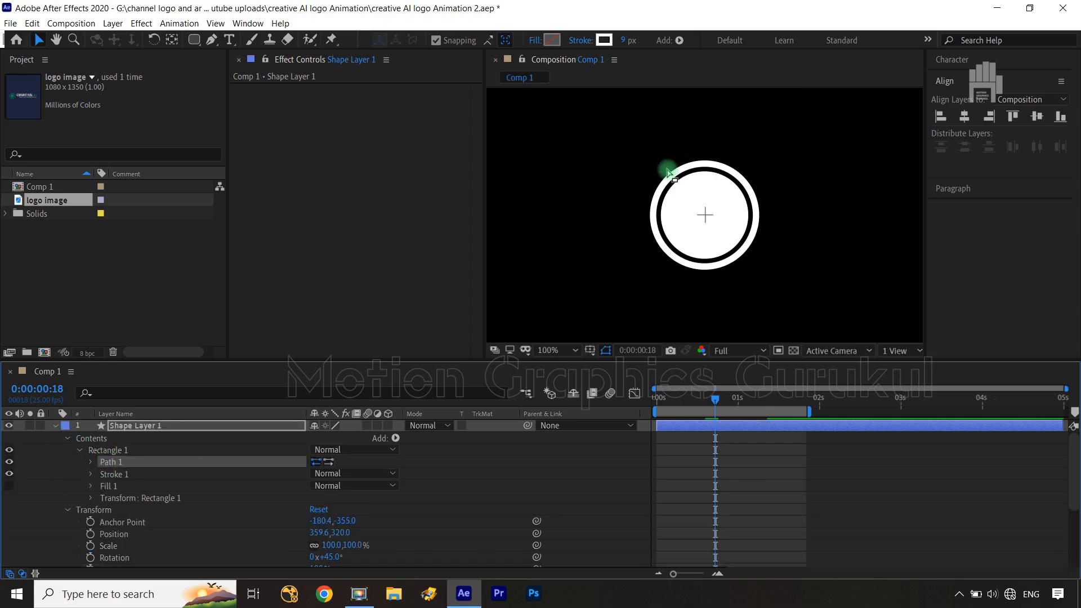
key(space)
drag(621, 157, 705, 306)
drag(595, 157, 786, 214)
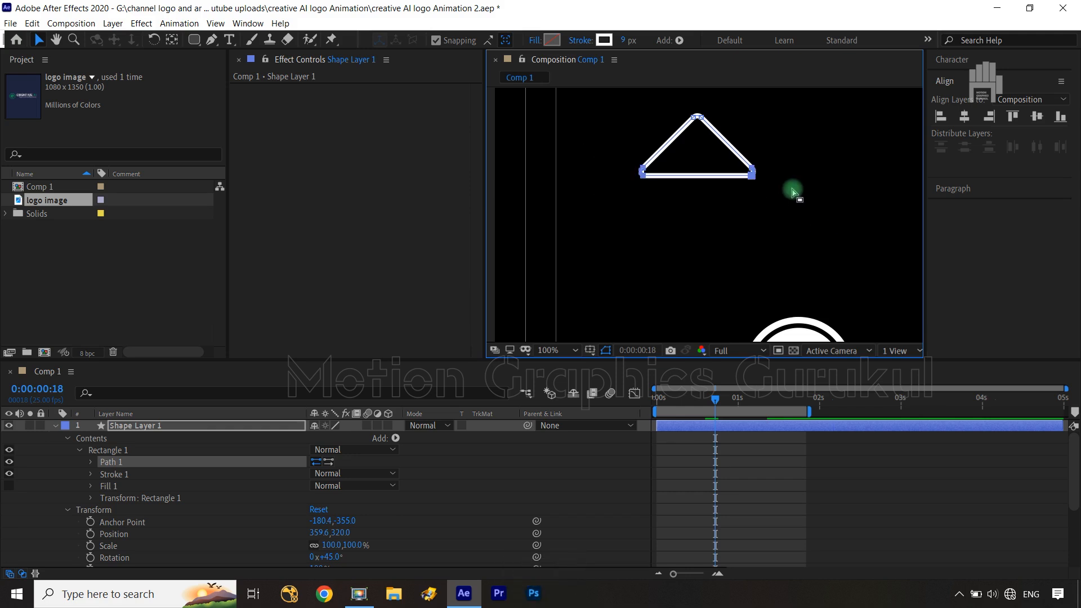
drag(752, 175, 750, 196)
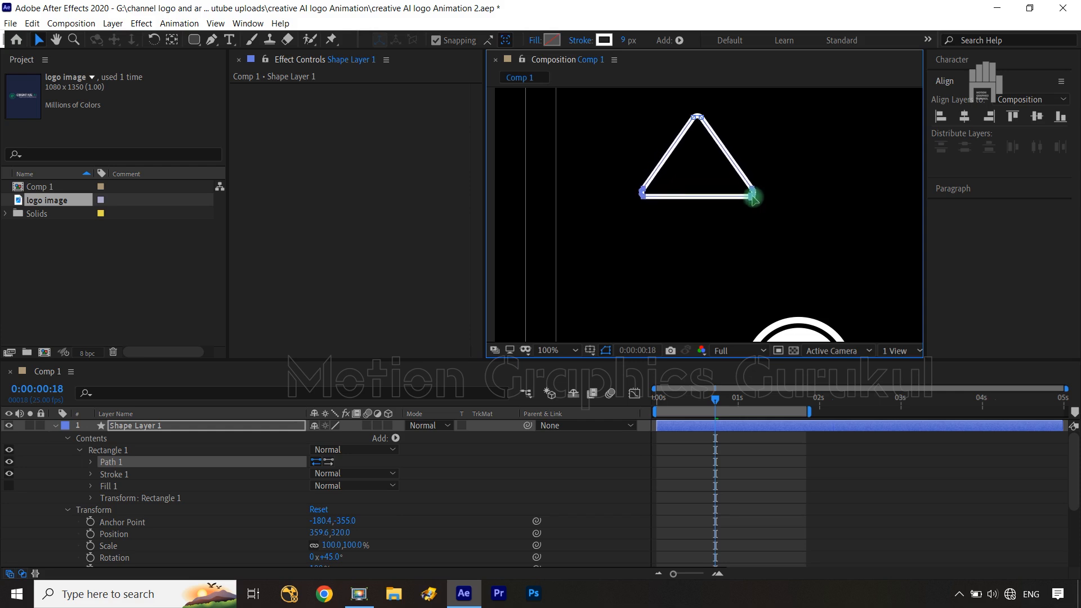
click(599, 471)
click(900, 242)
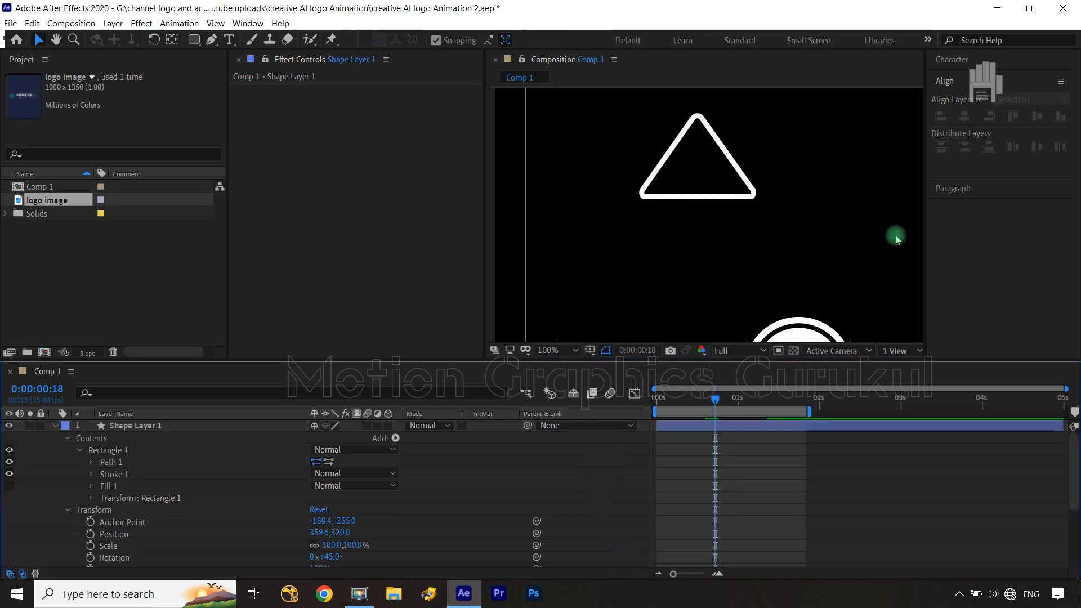
Step: Set the triangle's stroke to None and give it a solid white FFFFFF fill
click(59, 432)
click(155, 427)
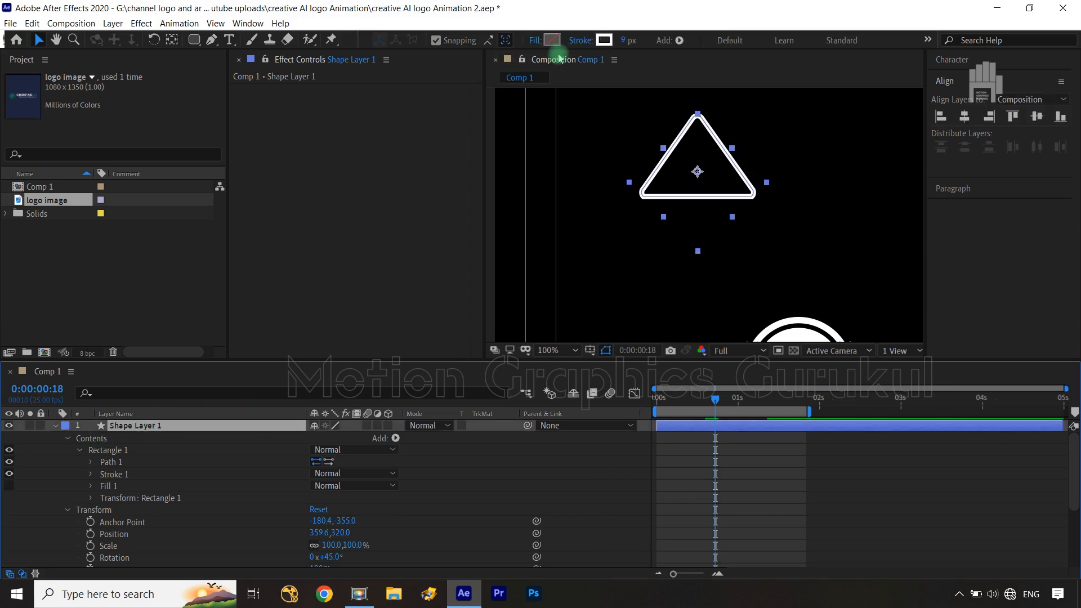
click(571, 42)
click(470, 257)
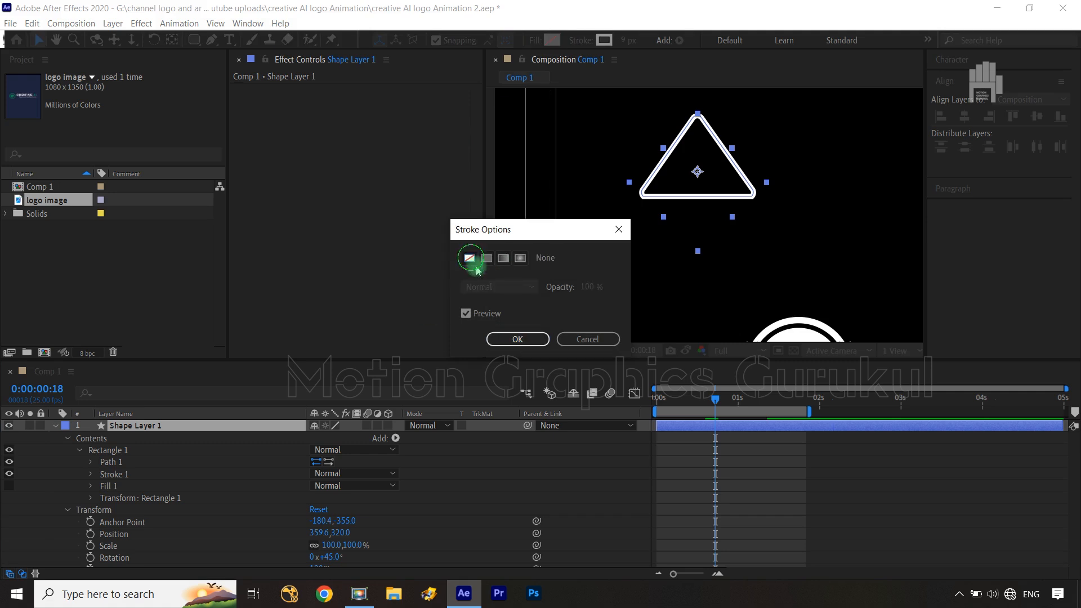
click(518, 339)
click(553, 40)
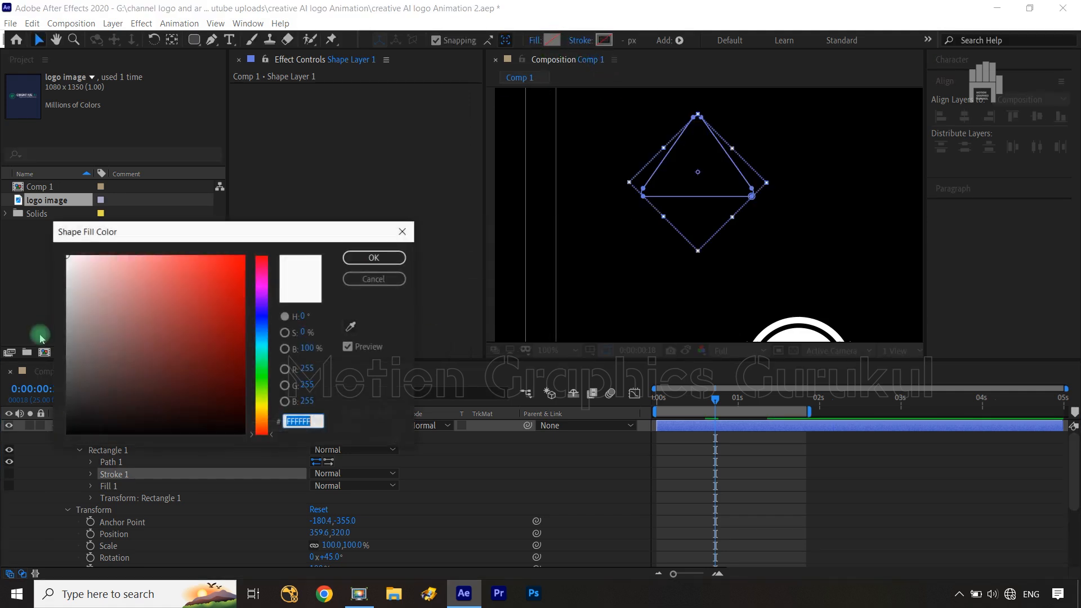
click(373, 257)
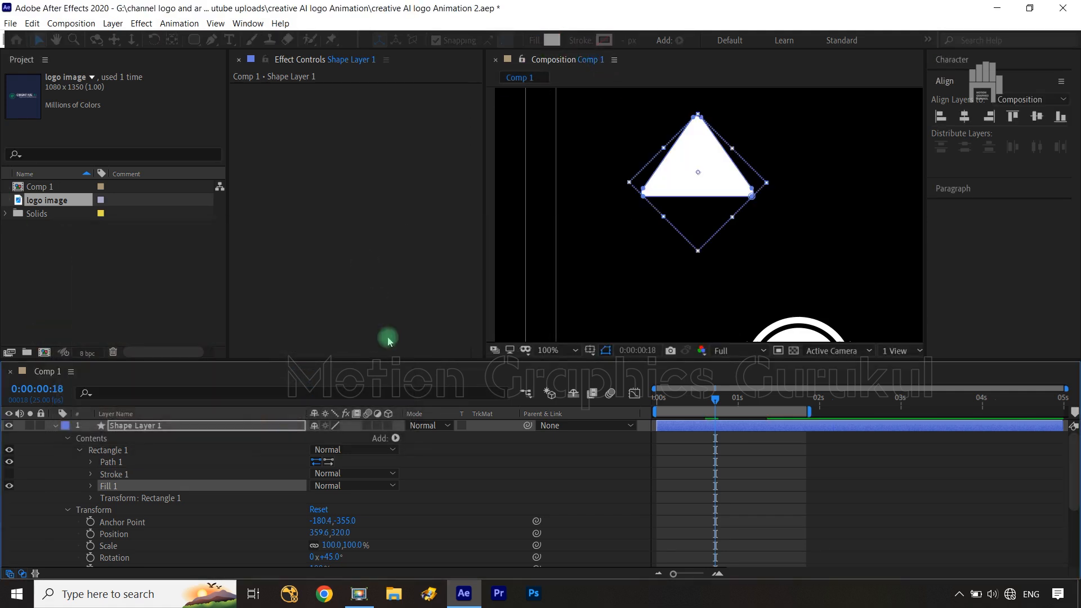
click(506, 486)
Step: Collapse the properties of the Shape Layer 1, cir null and str cir layers
click(55, 426)
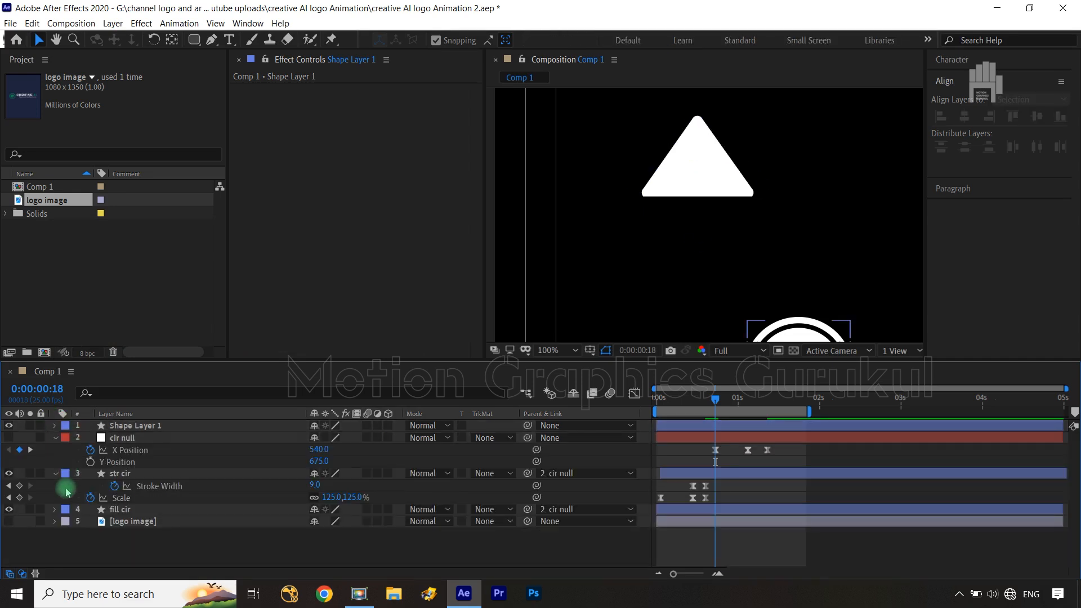
click(54, 438)
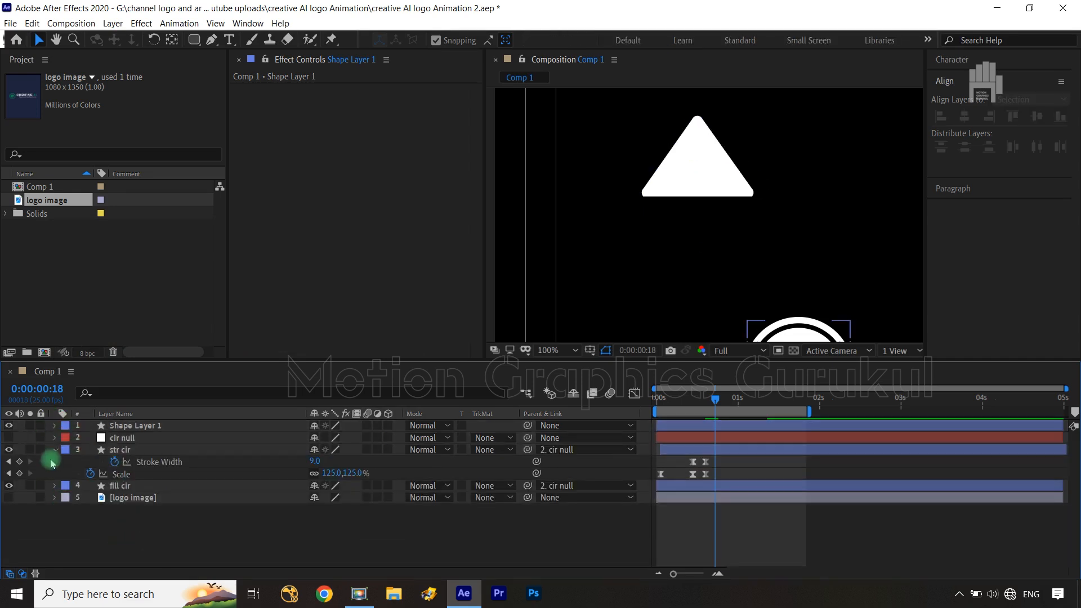
click(52, 450)
Step: Centre Shape Layer 1 vertically and horizontally in the composition
click(150, 426)
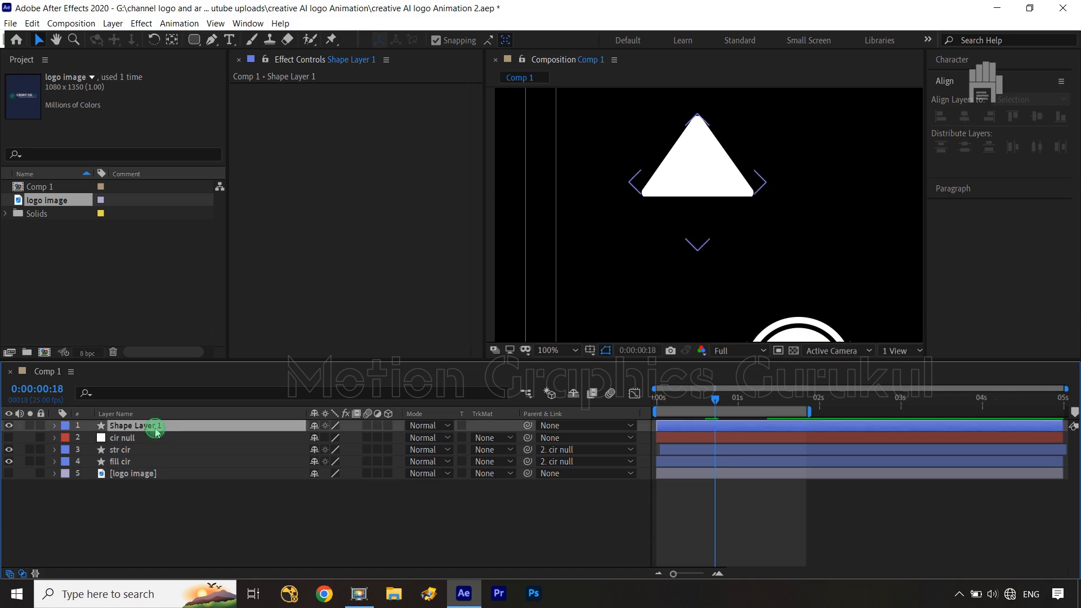
click(1037, 117)
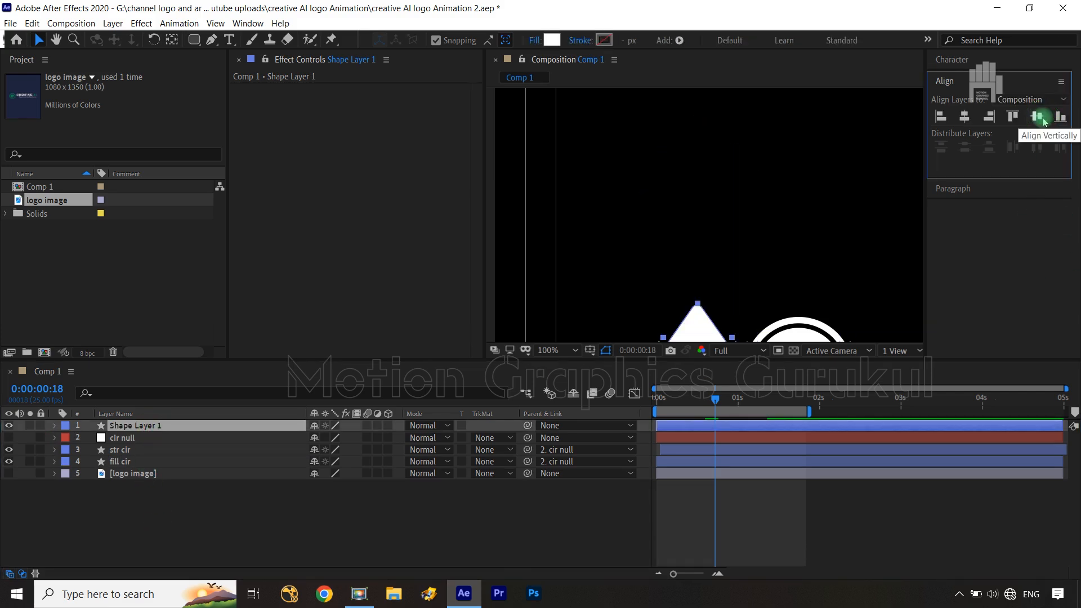
key(shift+slash)
click(965, 117)
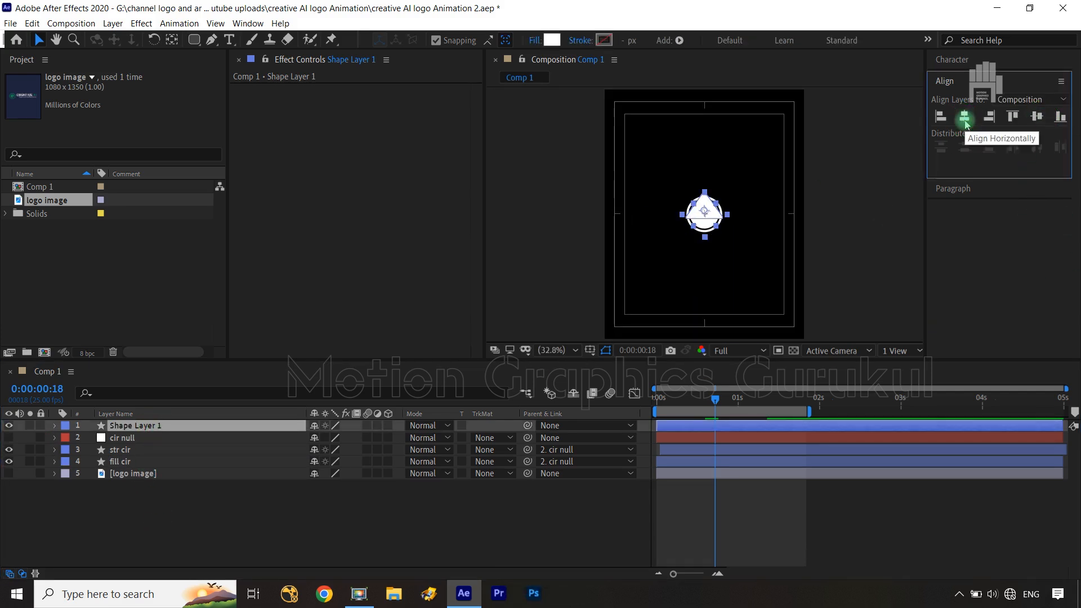
Step: Scale Shape Layer 1 to 56% so the triangle fits inside the filled circle
key(slash)
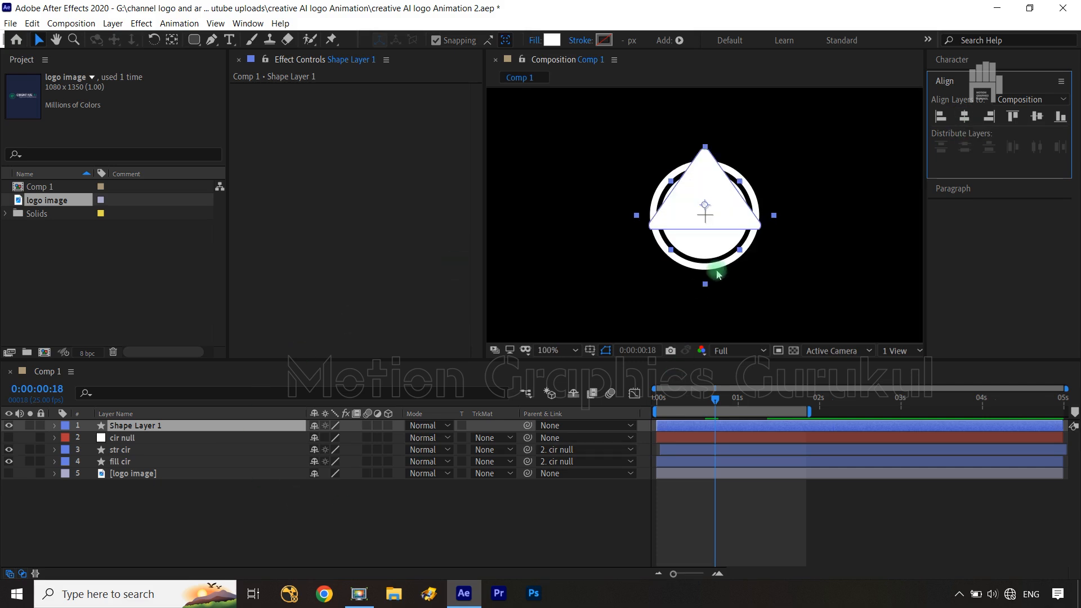
key(s)
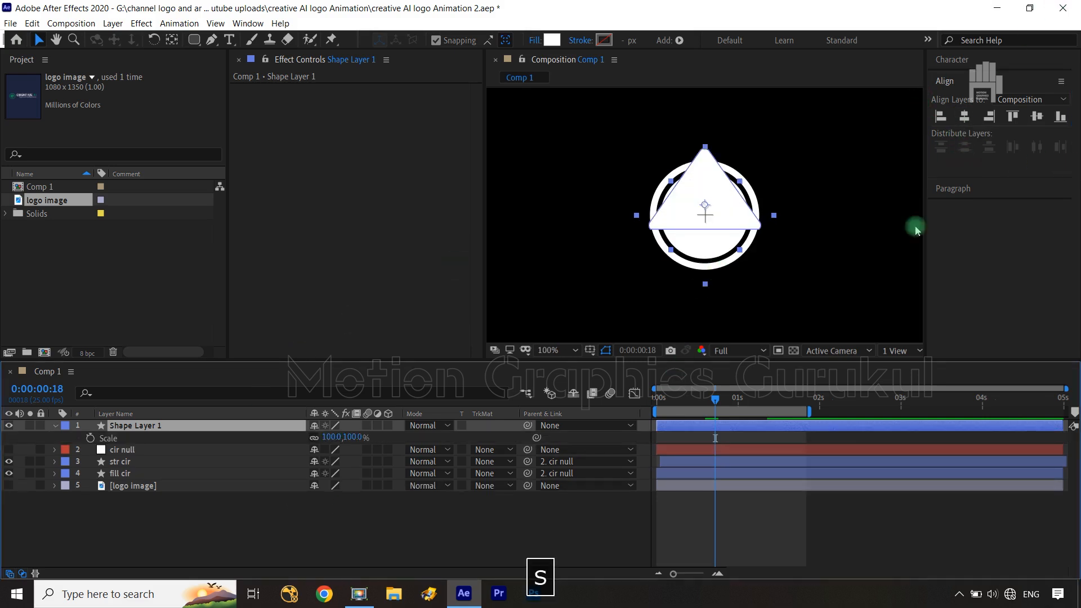
drag(356, 438, 337, 443)
drag(337, 443, 327, 444)
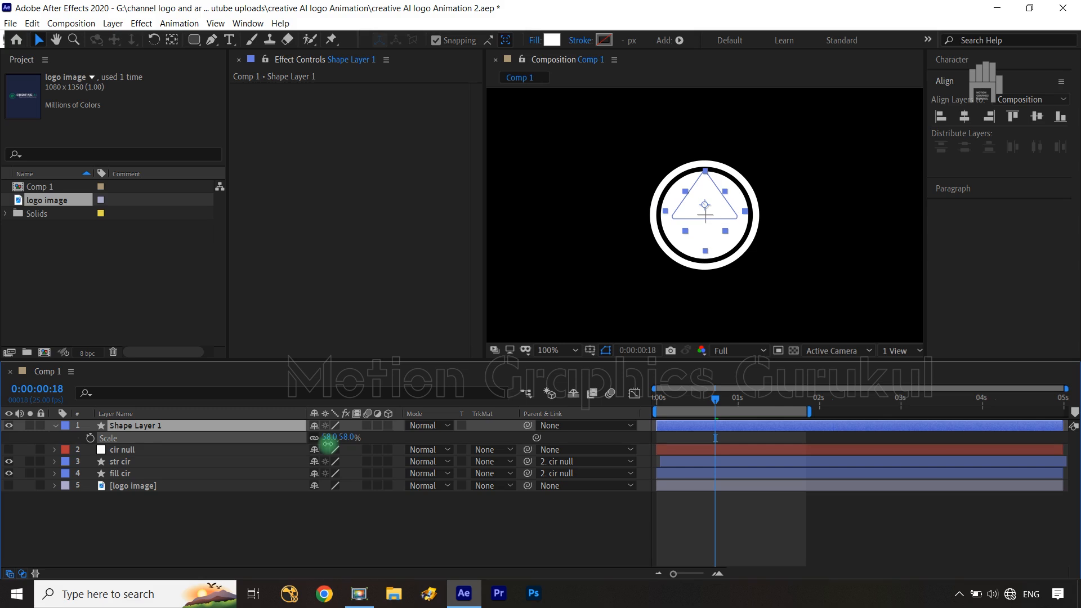
click(201, 426)
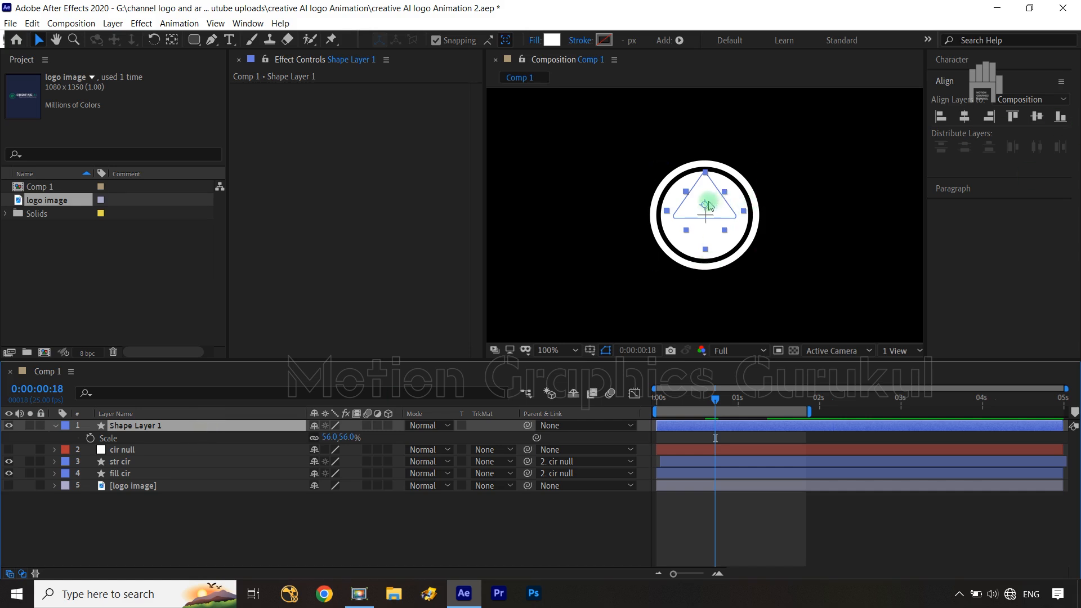
Step: Move the triangle's anchor point position onto the composition centre and set Shape Layer 1's rotation to 0°
drag(704, 206, 705, 215)
click(729, 231)
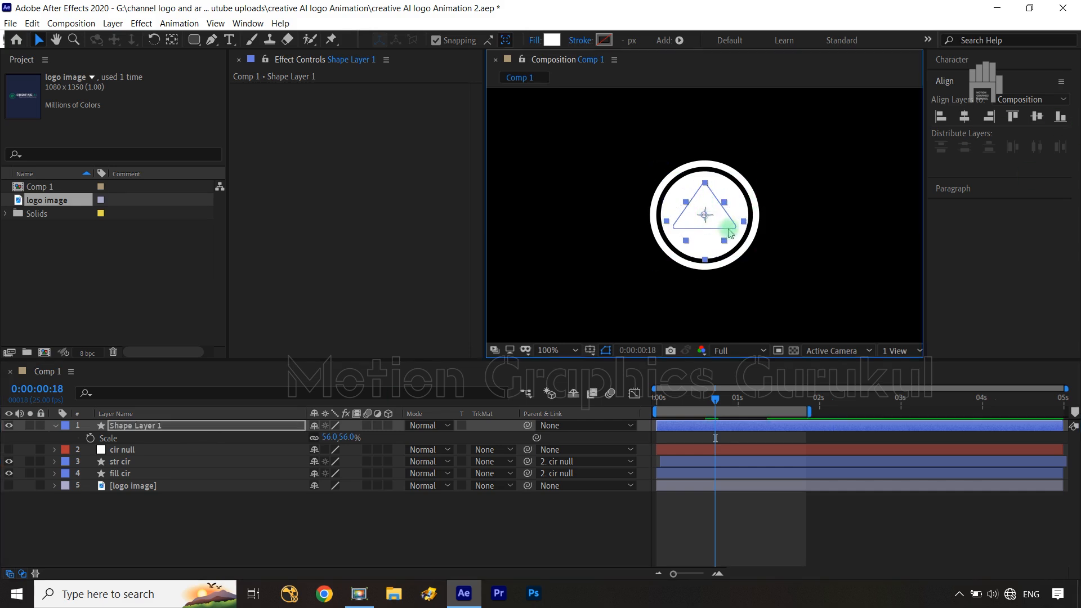
click(256, 434)
key(r)
click(327, 437)
text(-)
key(BackSpace)
text(0)
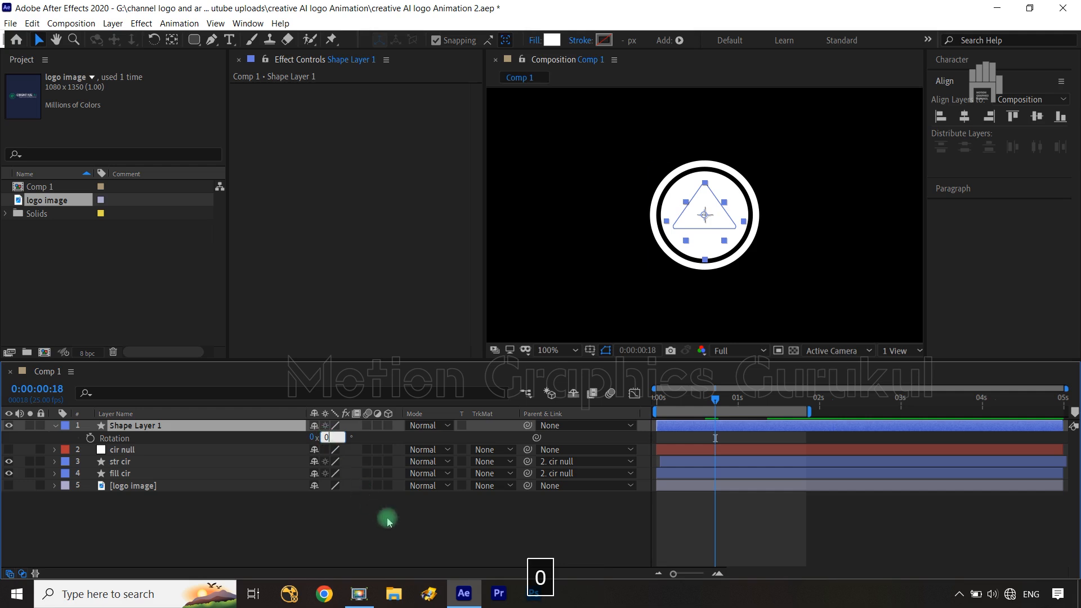
click(394, 527)
Step: Offset Shape Layer 1 to position 593.4, 726.0 so the triangle overlaps the ring's lower-right edge
click(140, 427)
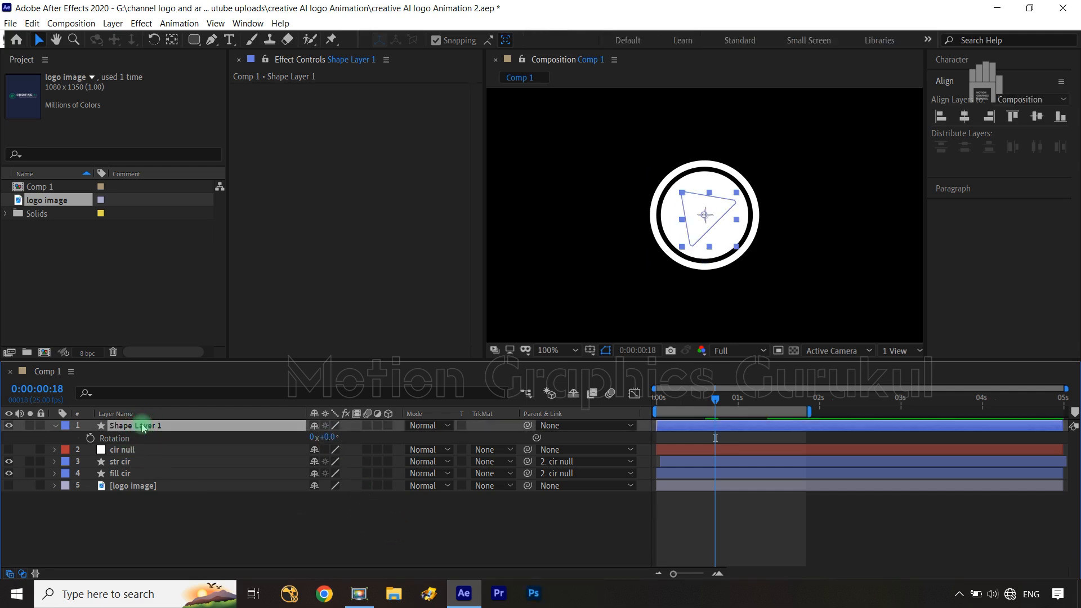
key(p)
drag(321, 437, 294, 436)
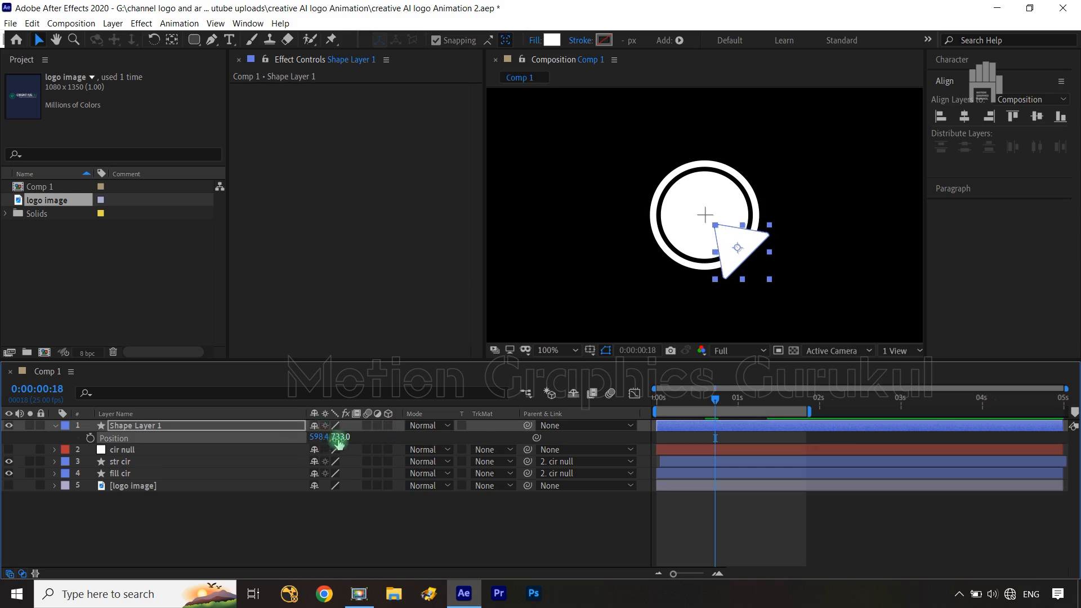
drag(336, 438, 313, 438)
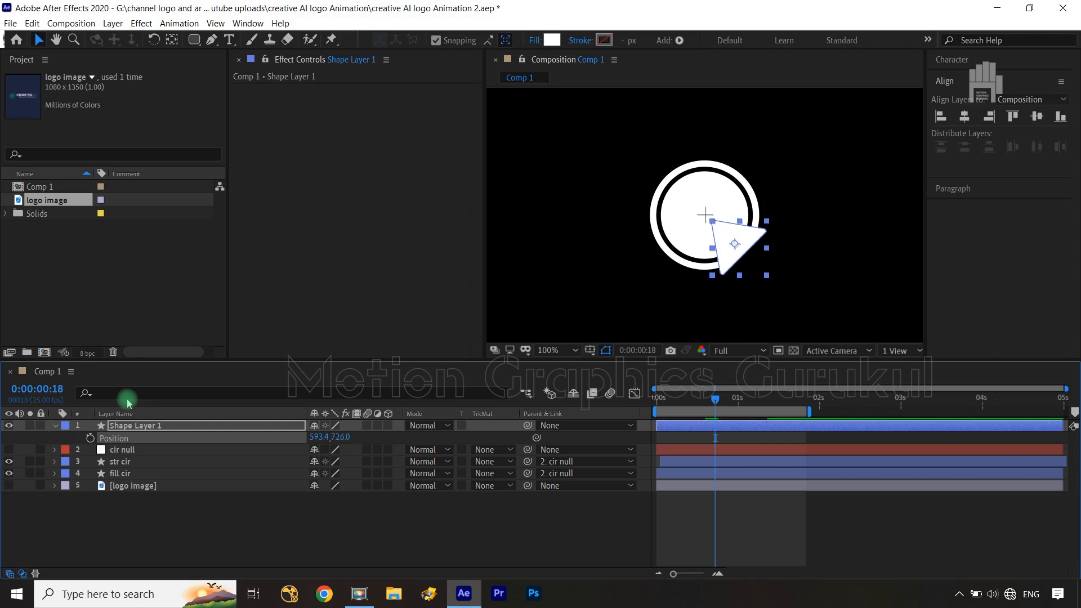
Step: Move the triangle's anchor point to the centre of the circles with the Pan Behind tool, leaving the triangle in place
key(y)
drag(734, 243, 709, 214)
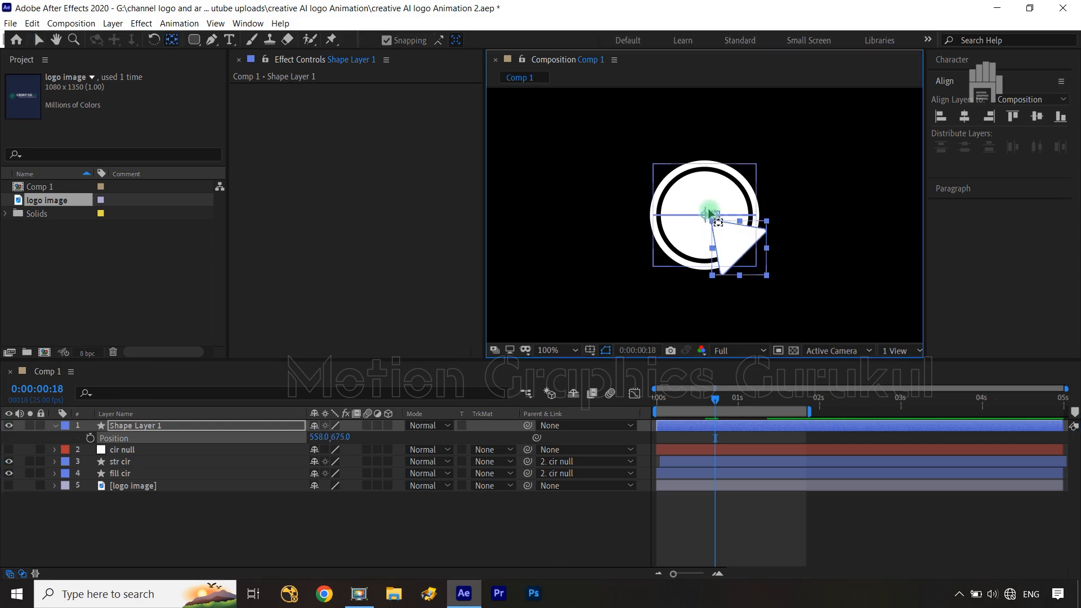
key(period)
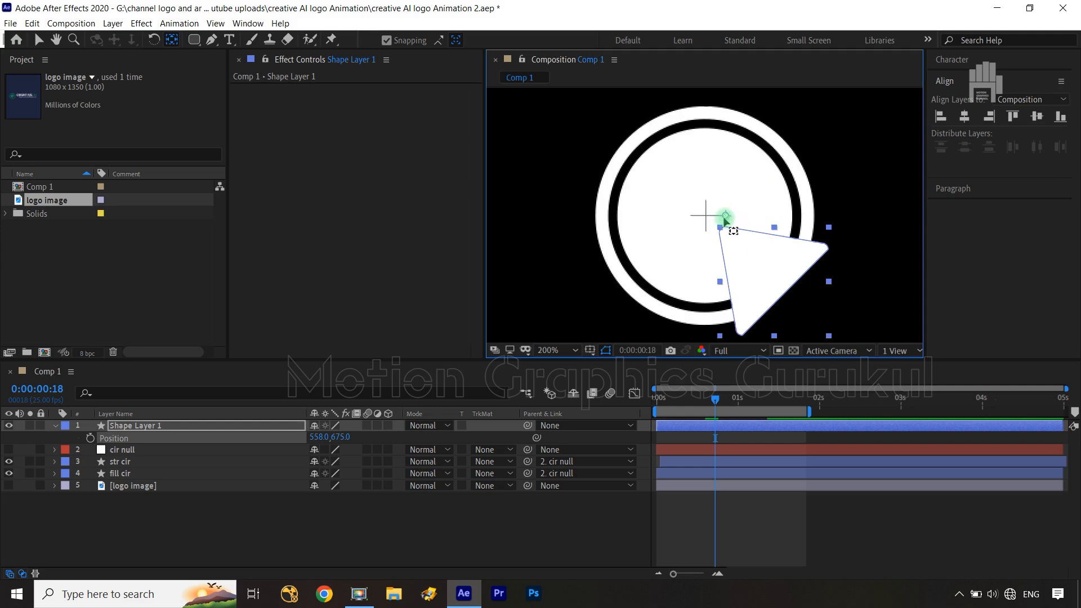
drag(725, 214, 697, 212)
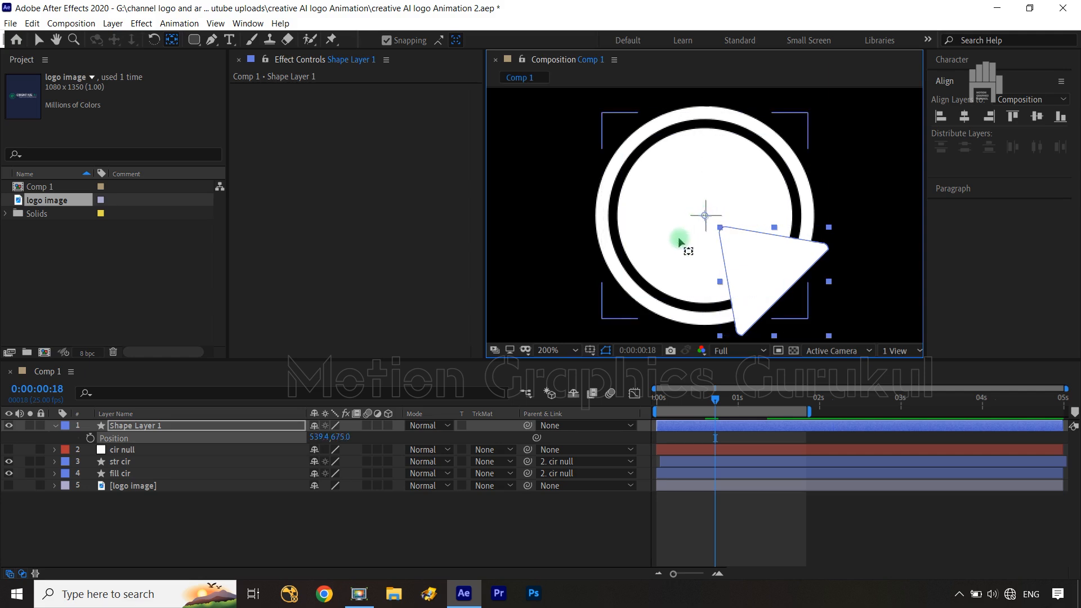
key(shift+slash)
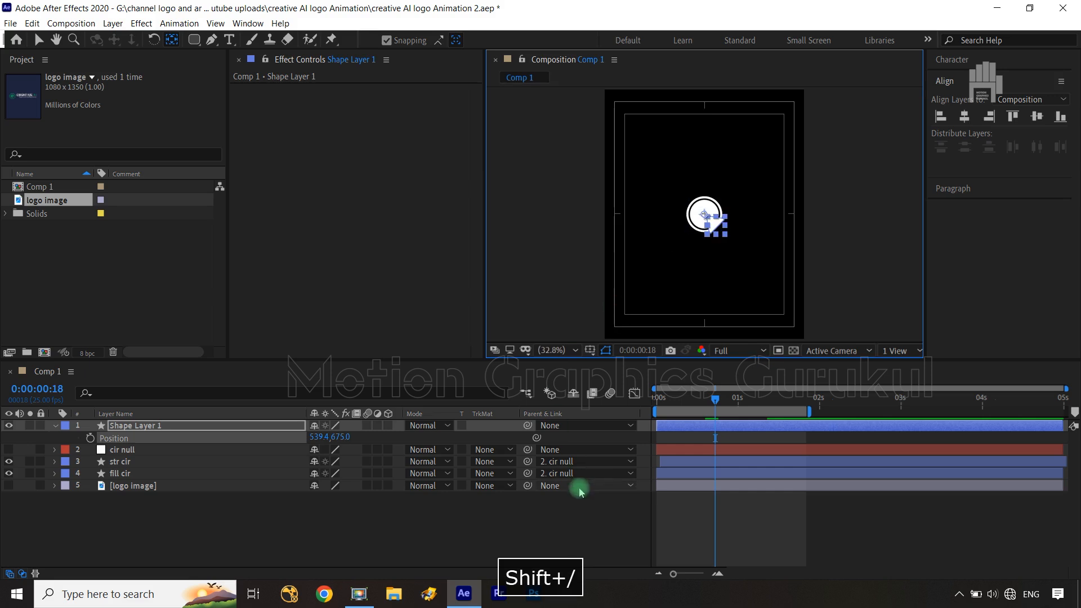
click(583, 517)
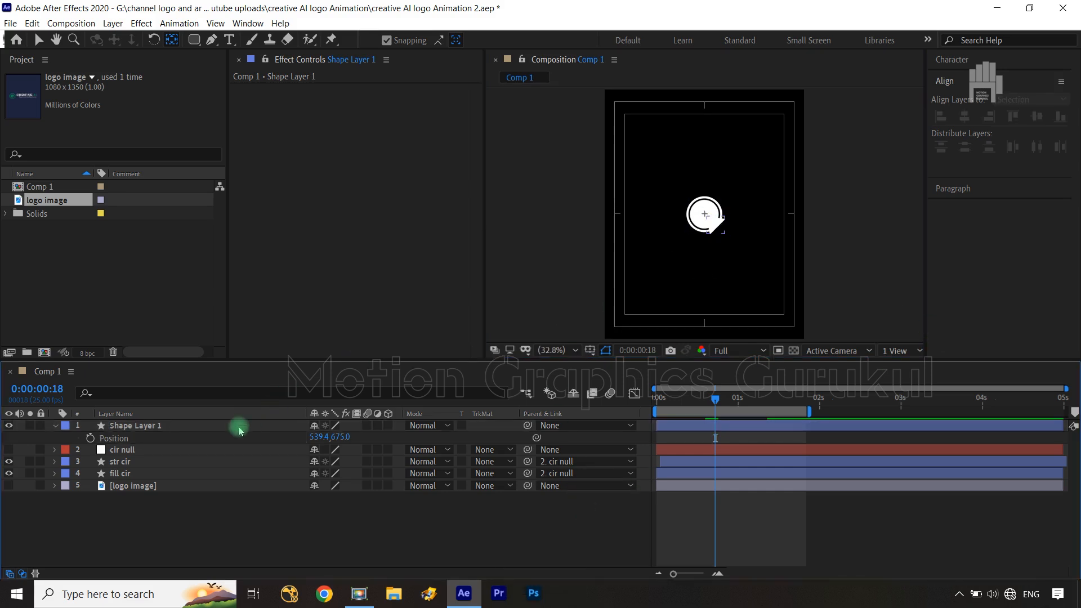
key(slash)
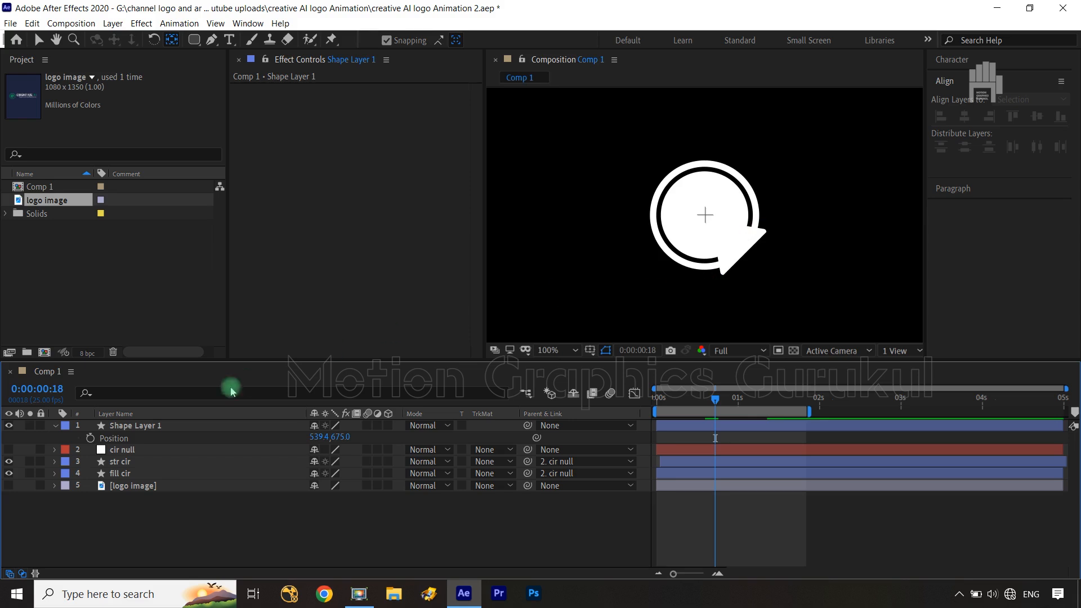
Step: Set Shape Layer 1's rotation to -45° so the triangle swings around the circle's centre
click(251, 426)
key(r)
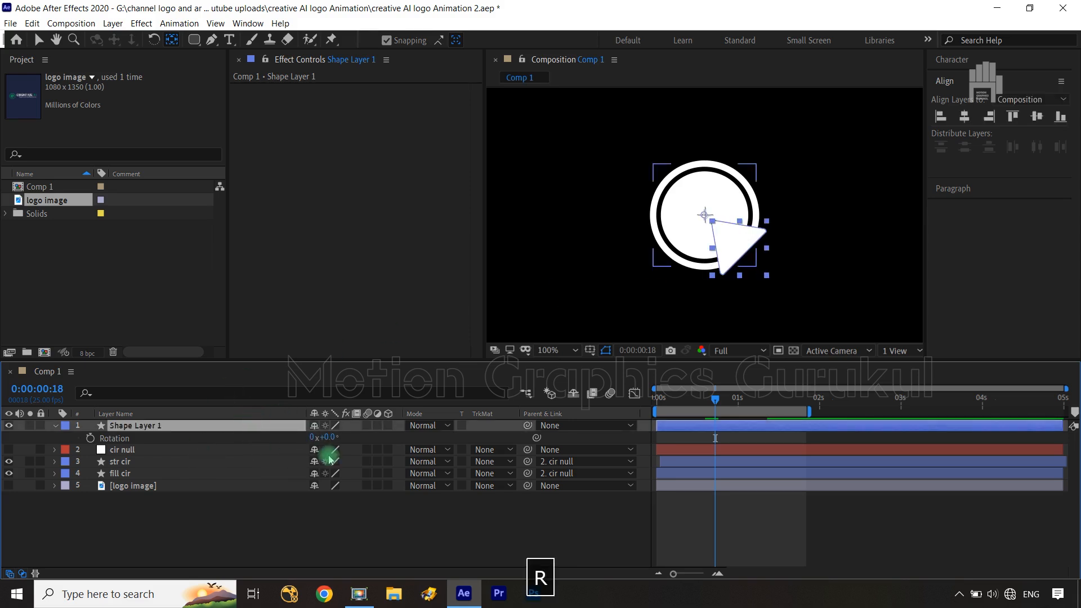
click(339, 437)
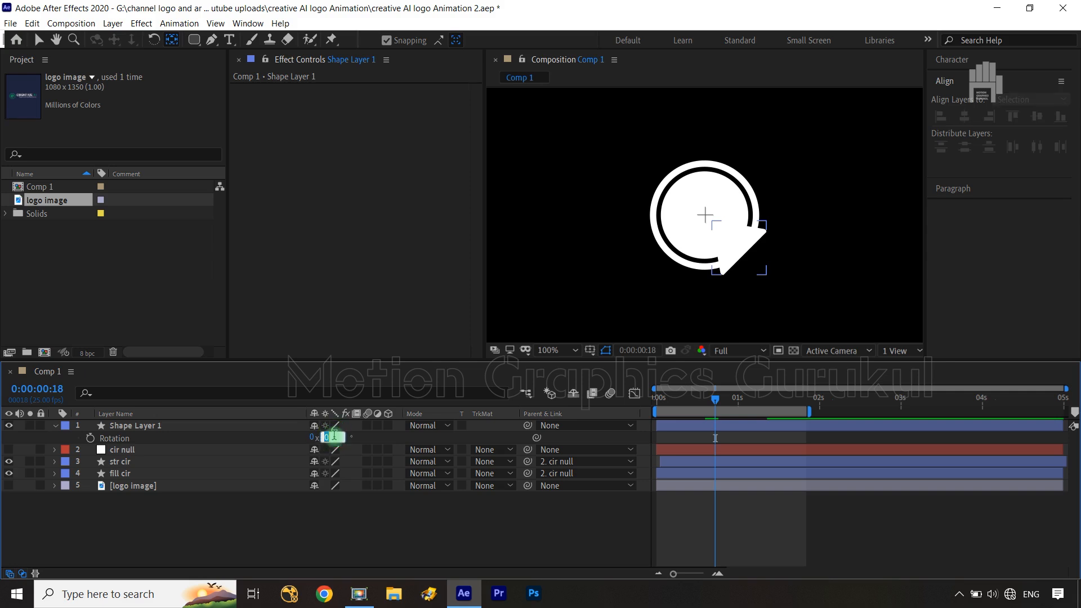
text(-45)
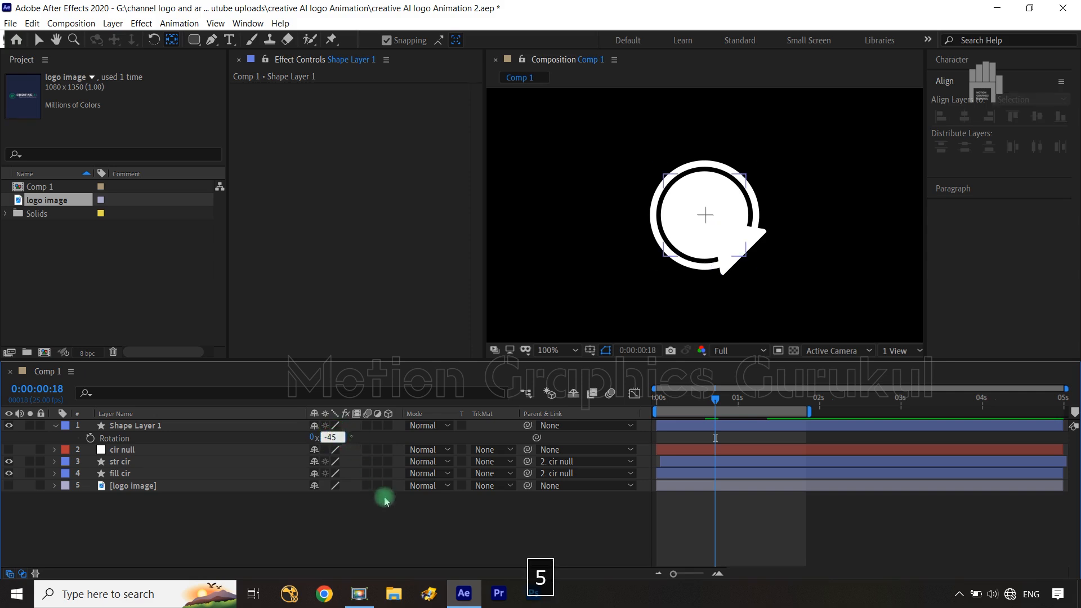
click(393, 523)
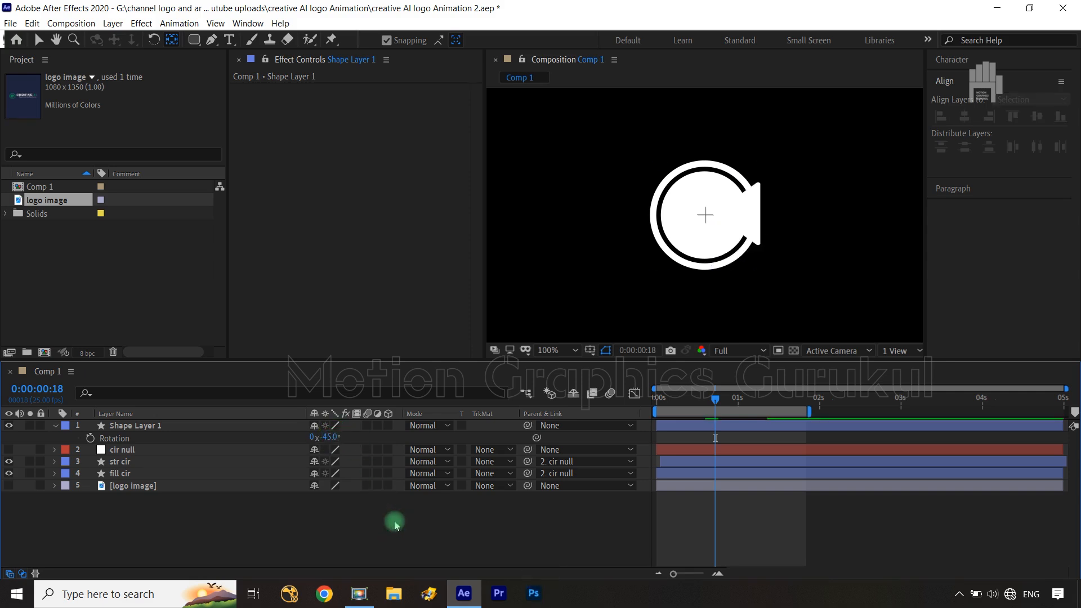
Step: Reveal the keyframed X Position of the cir null layer
key(shift+slash)
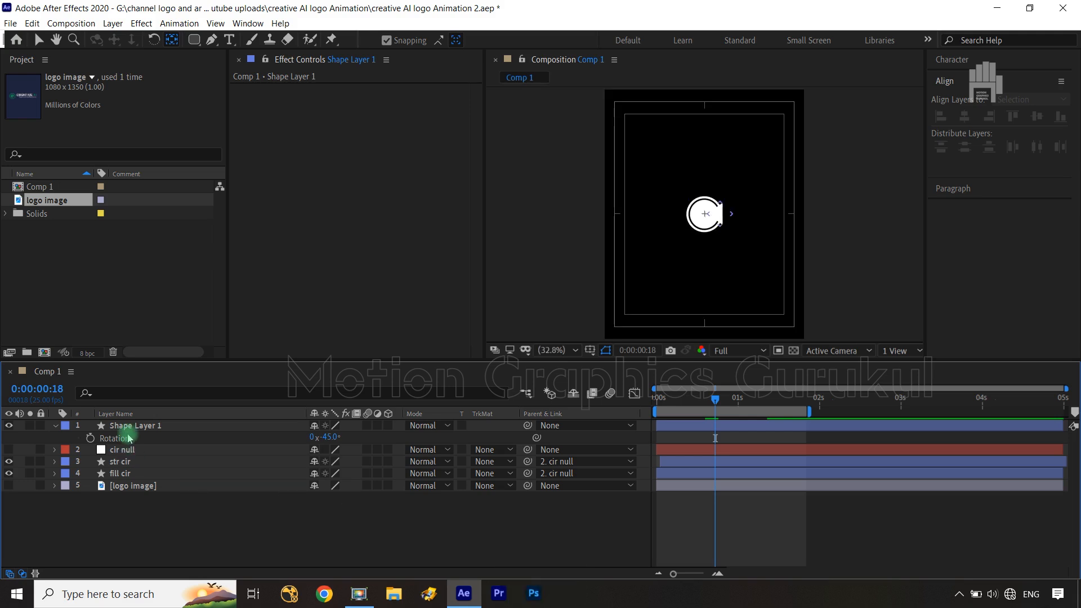
click(133, 427)
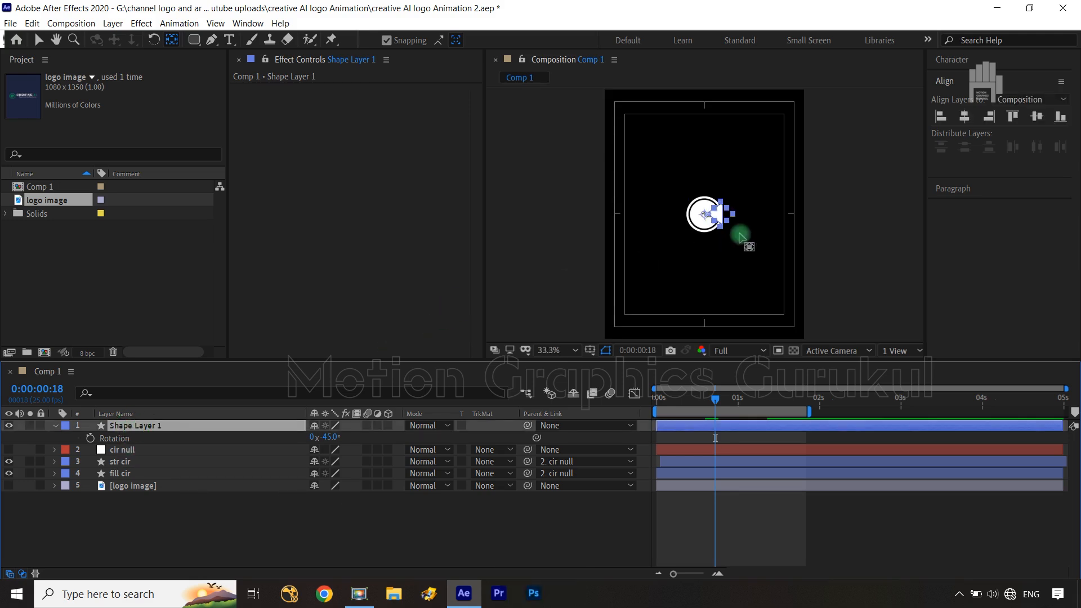
key(slash)
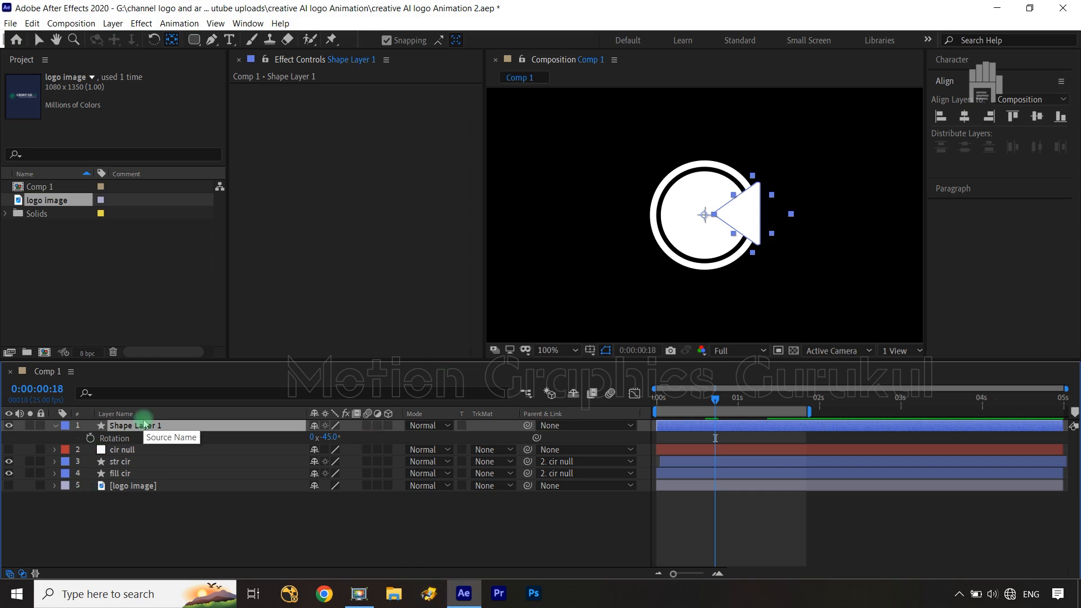
click(141, 451)
key(u)
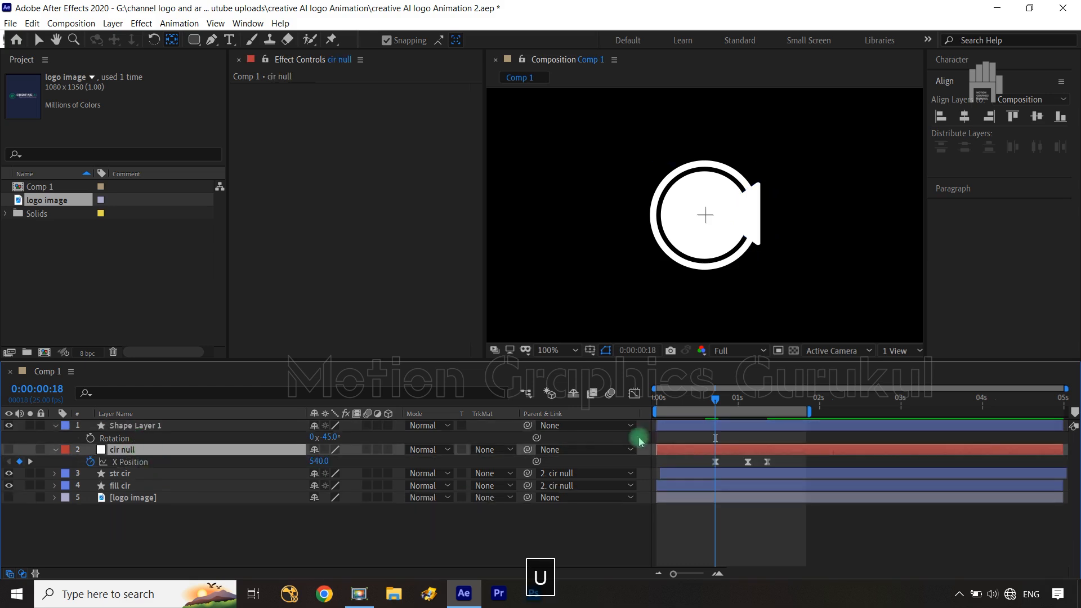
Step: Rename Shape Layer 1 as trio and give it a yellow label
click(179, 426)
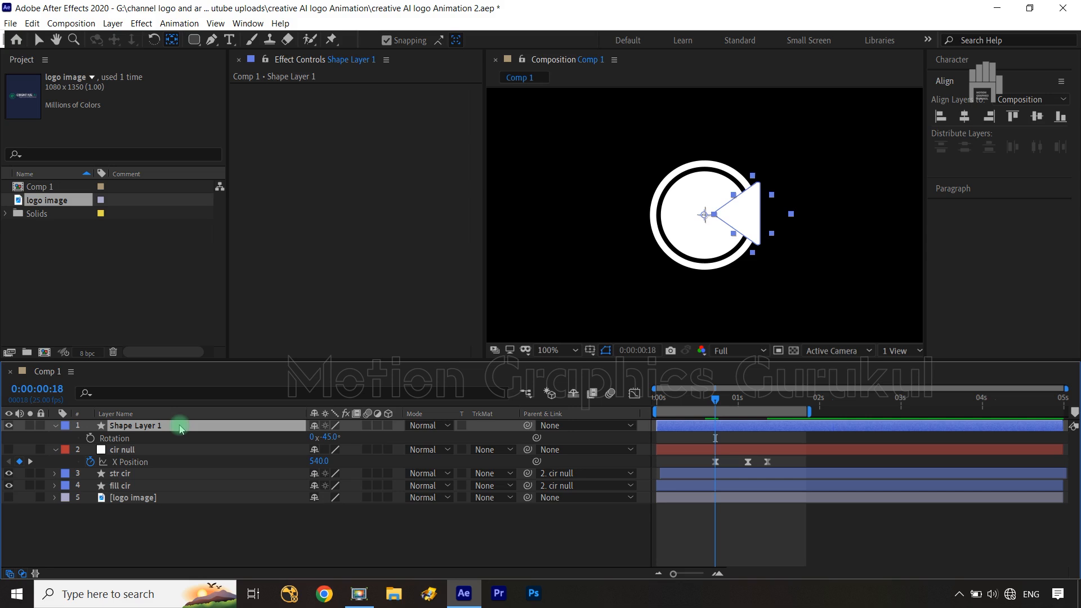
key(Return)
text(trio)
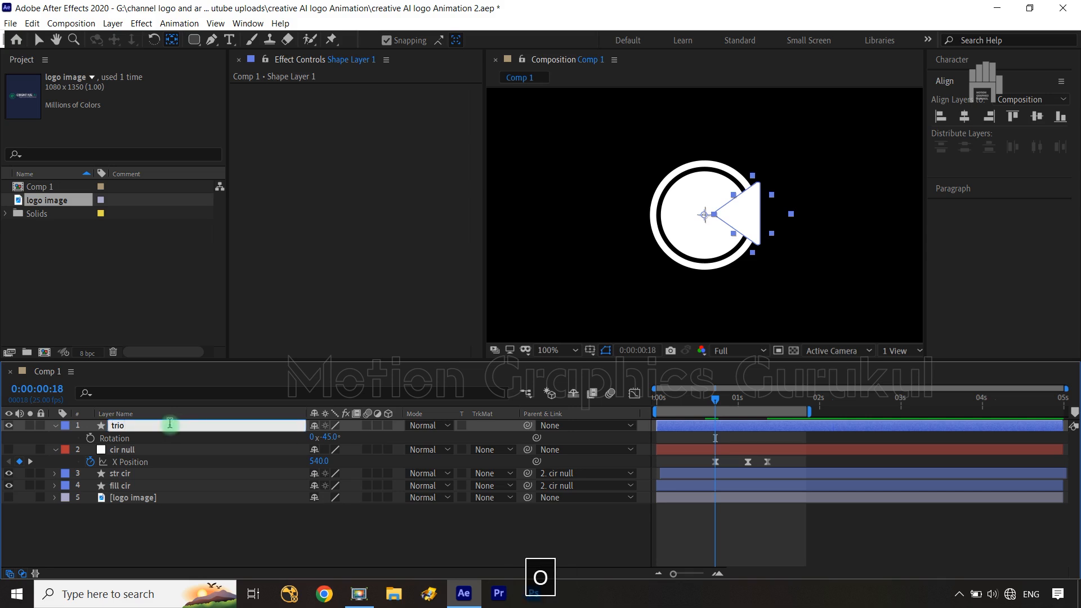
click(65, 426)
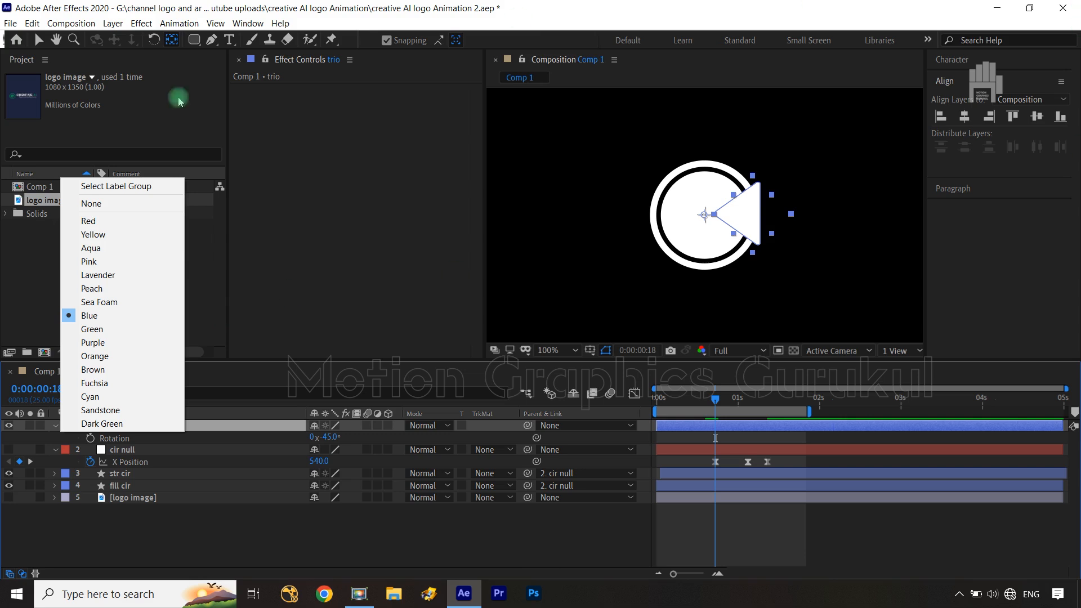
click(121, 235)
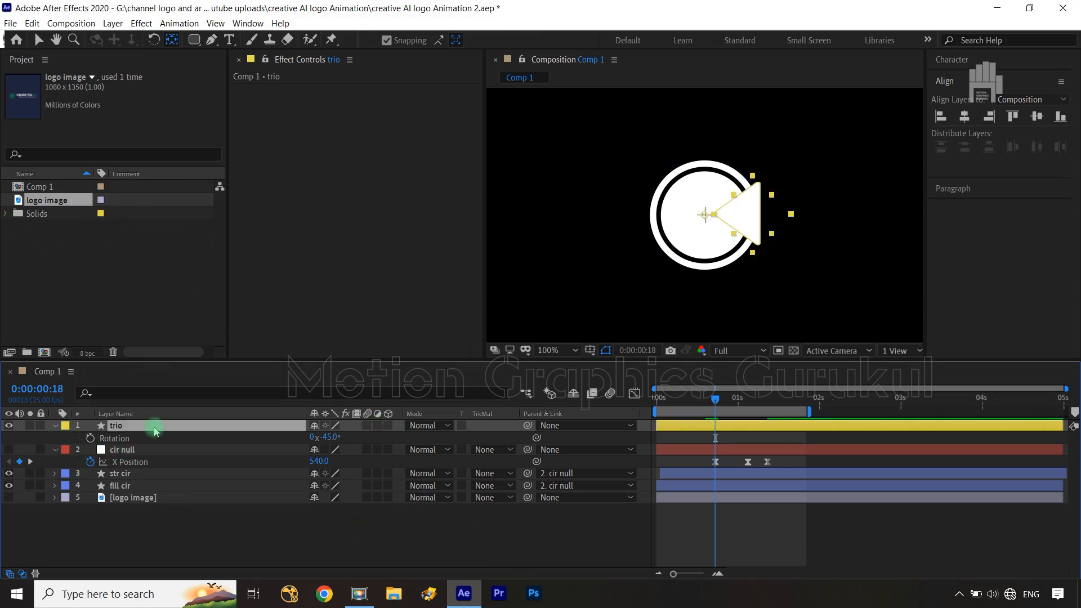
Step: Keyframe trio's Position from beyond the frame's right edge at 0:00:00:18 to 134.4, 675.0 at 0:00:01:03
key(p)
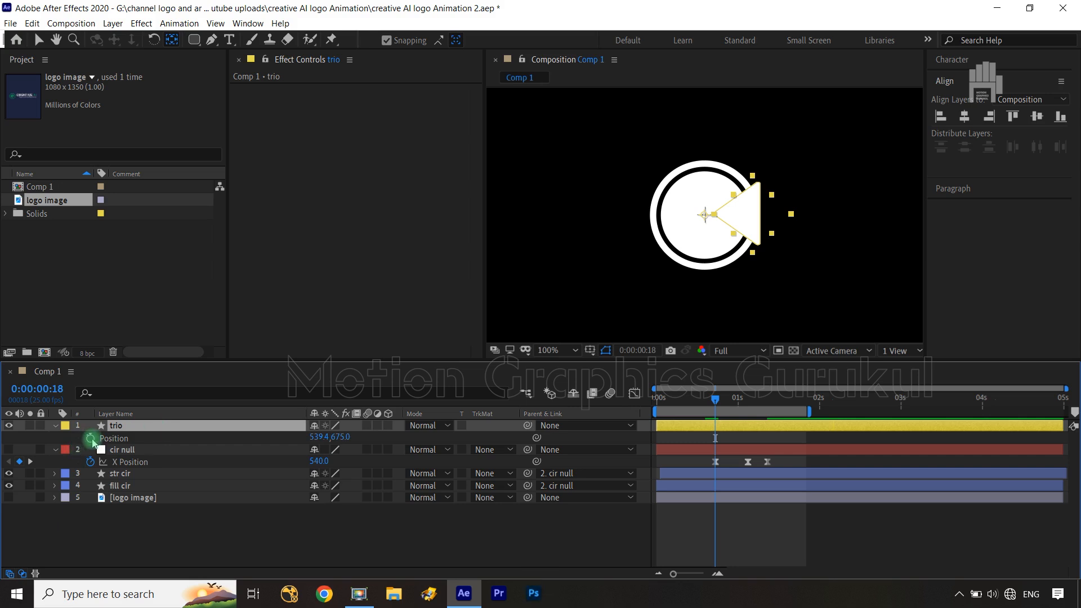
click(89, 438)
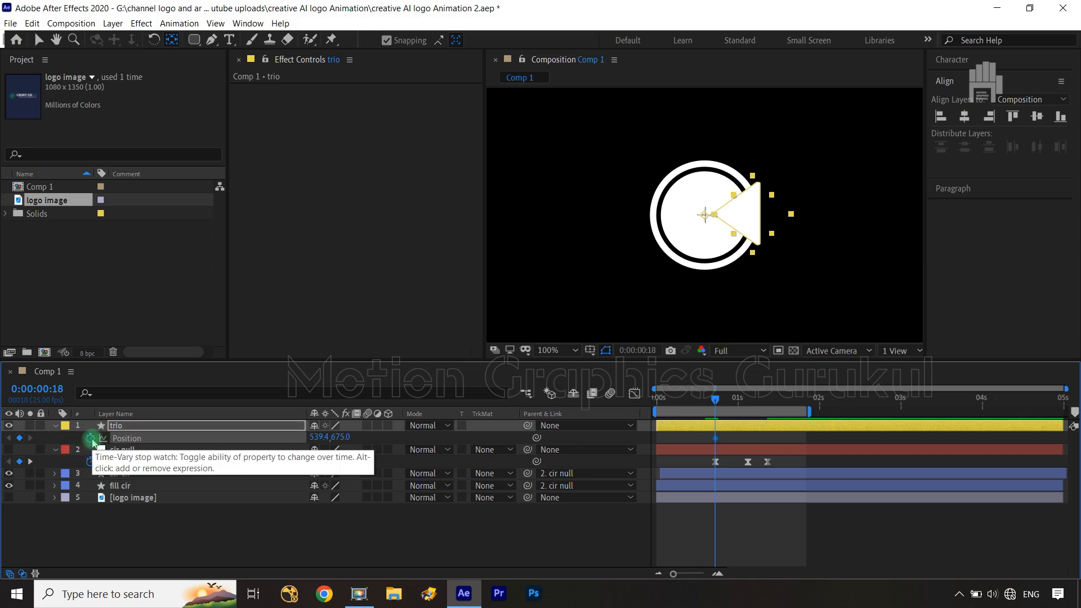
key(shift+/)
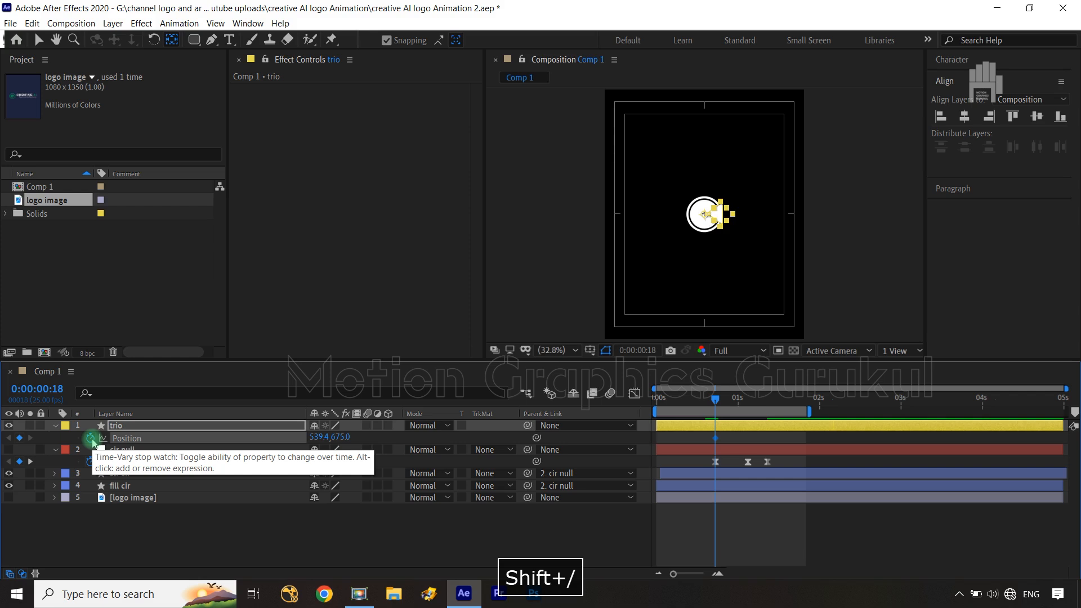
drag(313, 442, 748, 399)
drag(317, 438, 428, 443)
drag(314, 439, 249, 437)
click(309, 536)
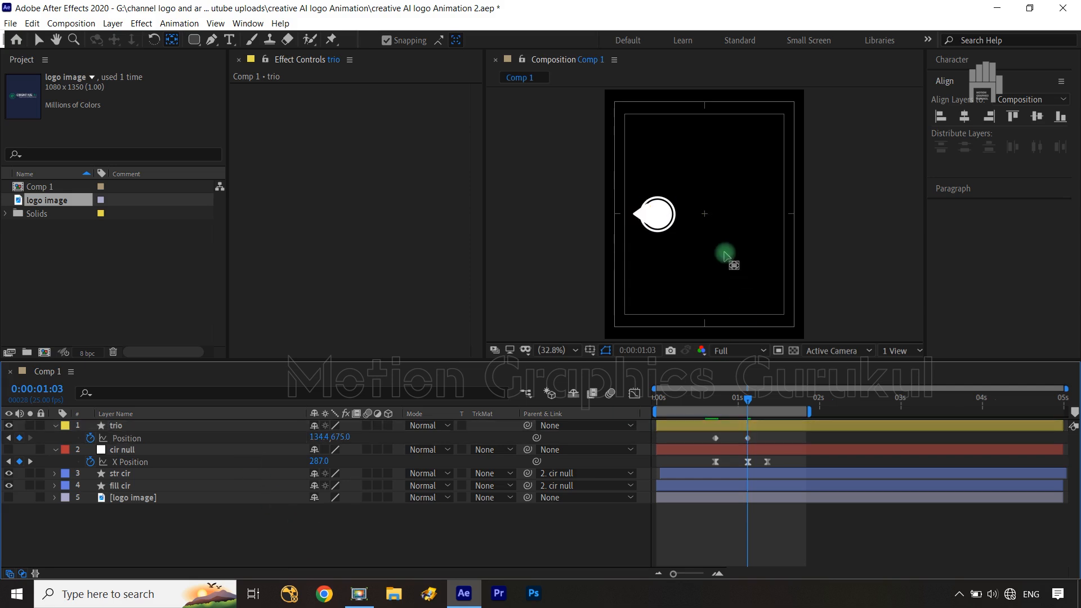
Step: Refine trio's Position keyframe at 0:00:01:03 to X 131.4 so the triangle points out of the circle's left side
key(slash)
key(space)
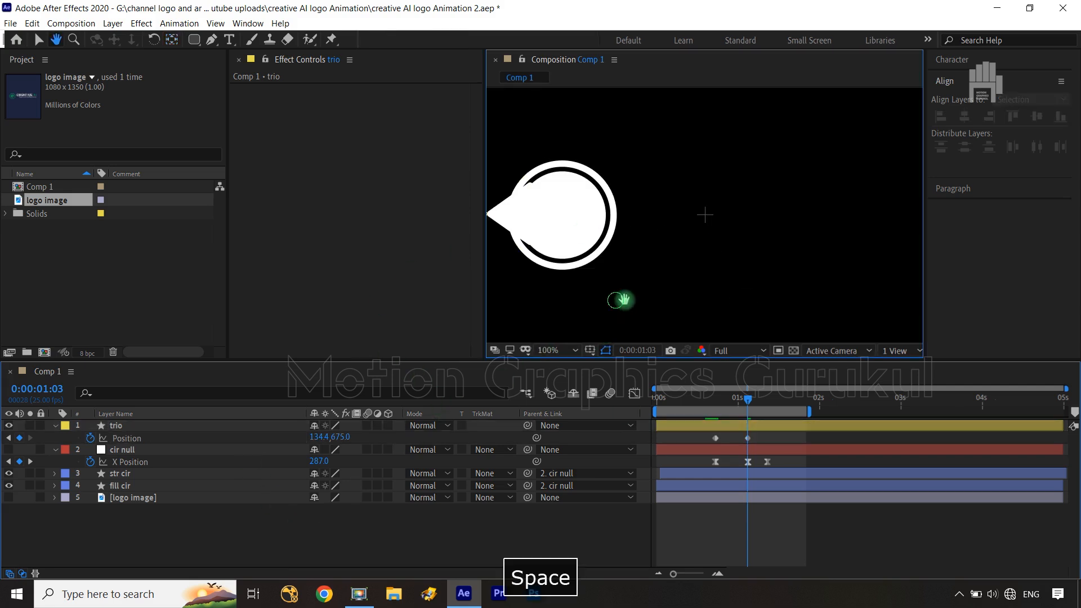
drag(615, 302, 680, 295)
mouse_move(317, 437)
mouse_down()
mouse_move(301, 437)
mouse_move(315, 438)
mouse_up()
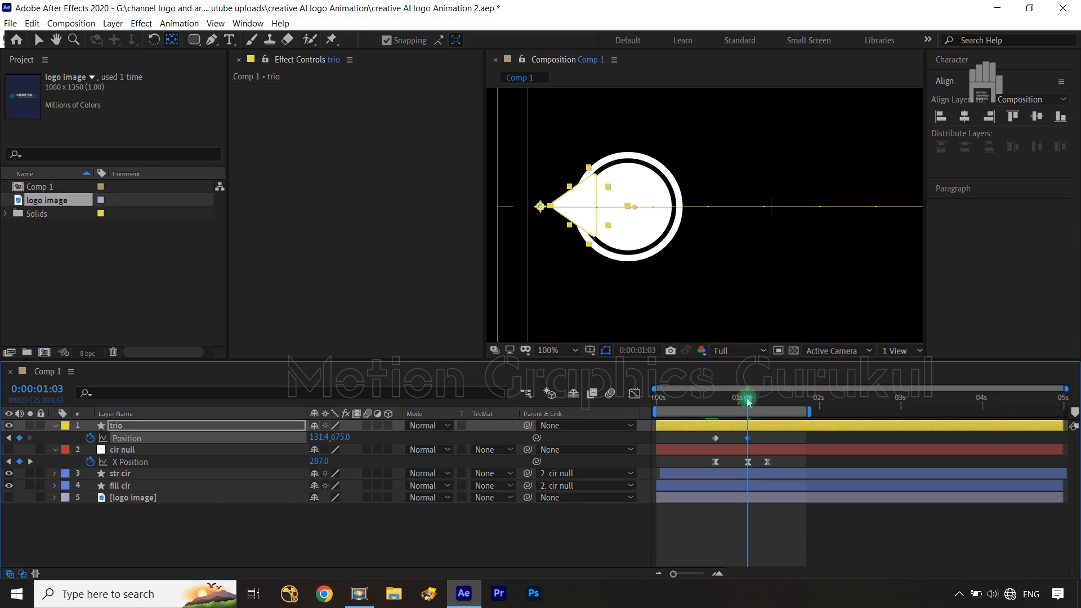
Step: Add a Position keyframe of 541.4, 675.0 to trio at 0:00:01:09 and compare it with the pose at 0:00:01:03
drag(761, 409, 767, 402)
drag(321, 438, 587, 412)
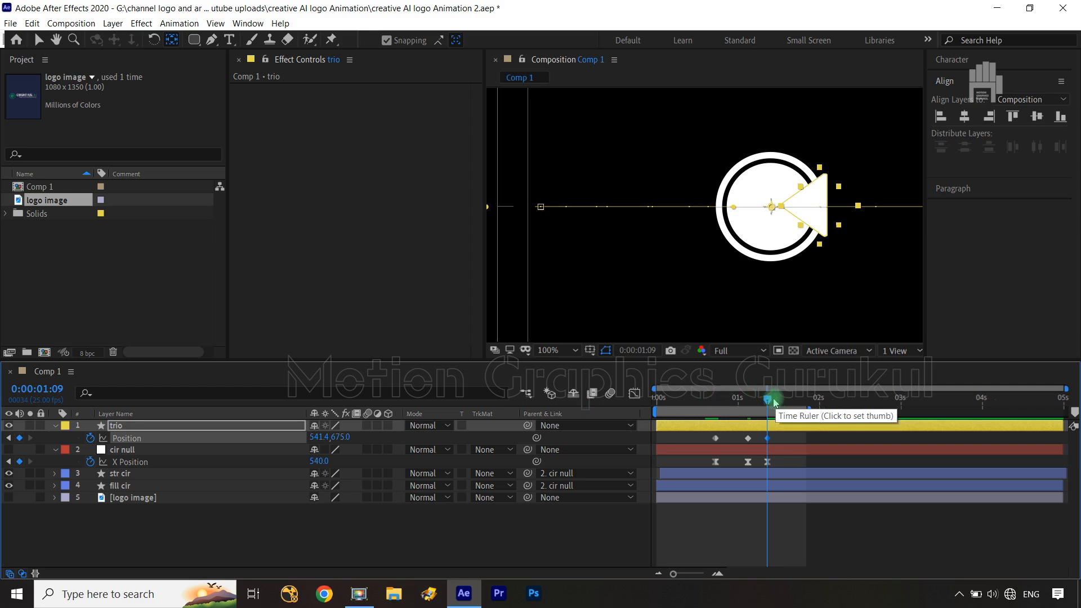
shift+click(753, 400)
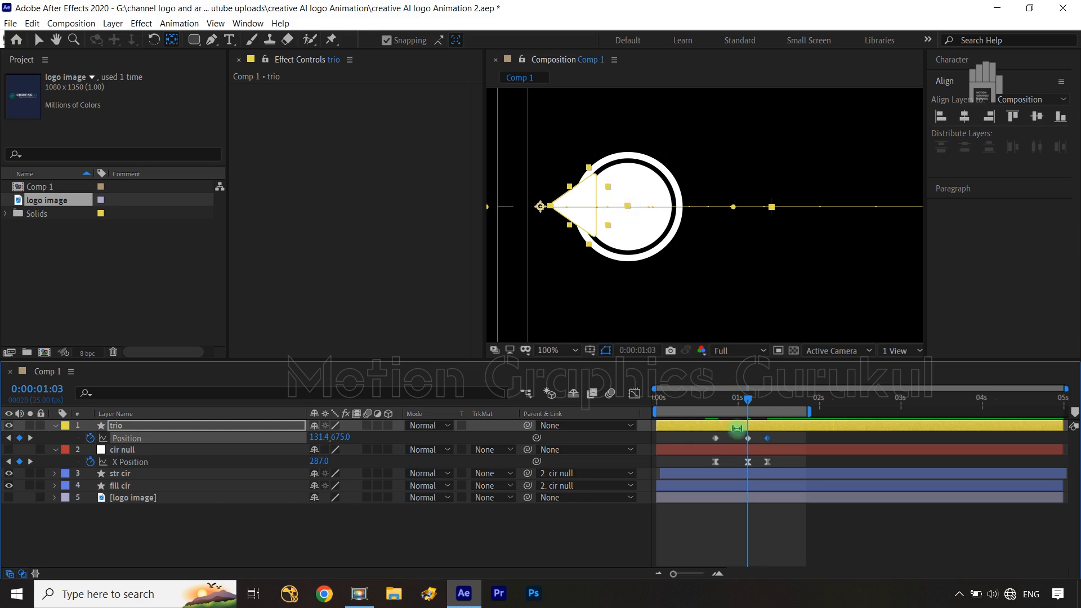
click(765, 402)
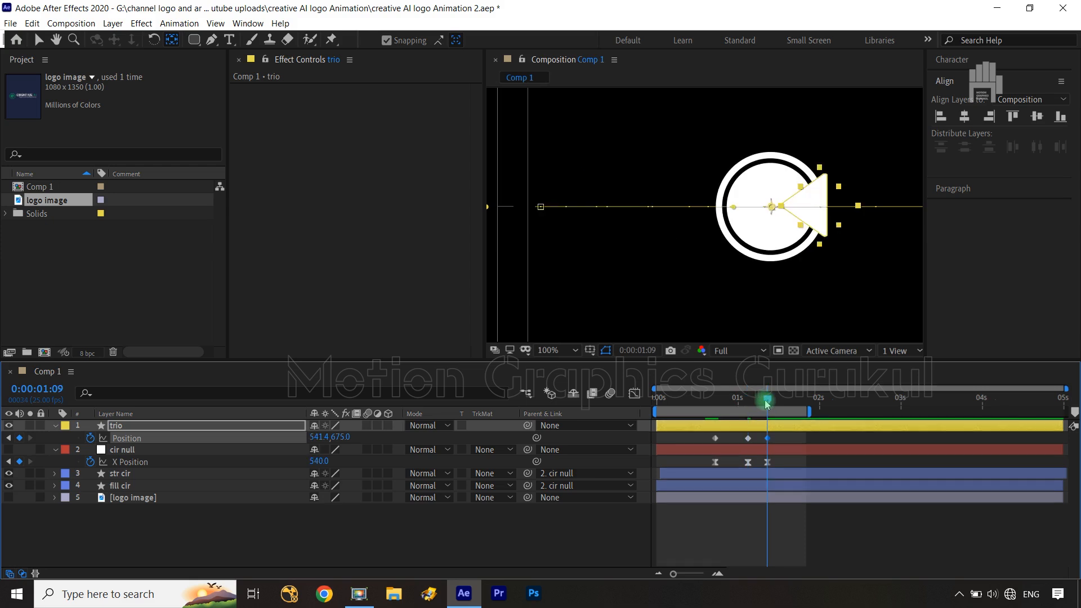
Step: Select all three Position keyframes of trio and apply Easy Ease to them
key(shift+slash)
click(712, 439)
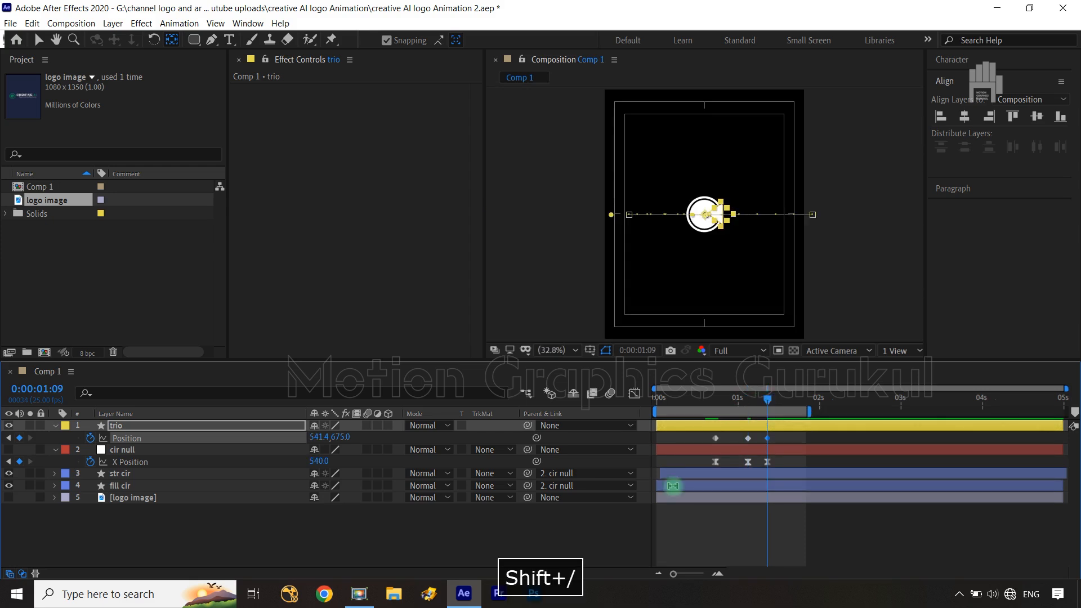
drag(784, 436, 710, 448)
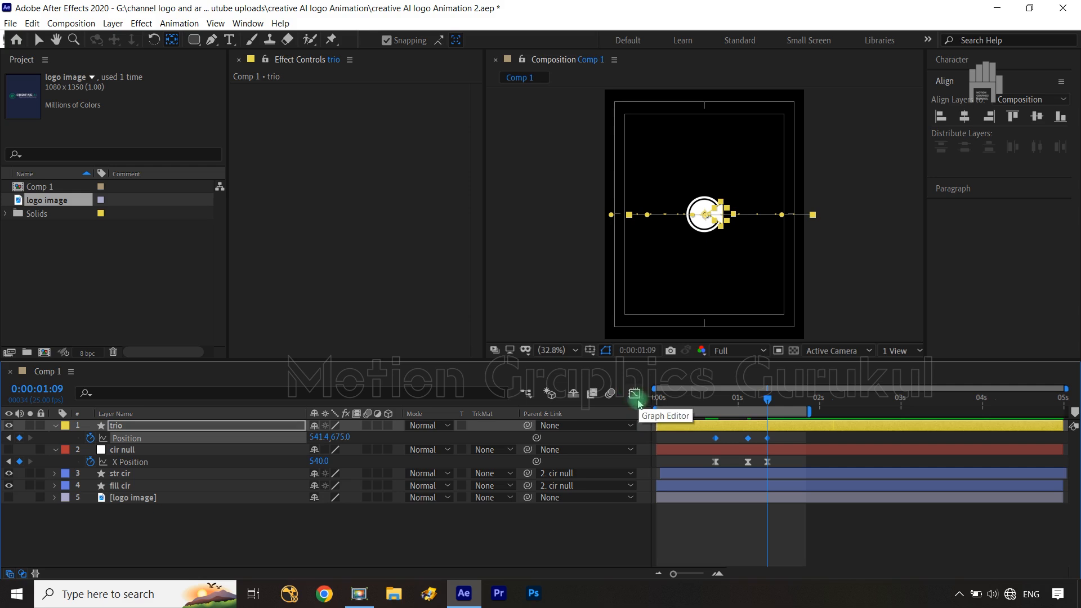
Step: Separate trio's Position into X and Y dimensions and turn off keyframing for Y Position
right_click(160, 444)
click(231, 315)
click(89, 450)
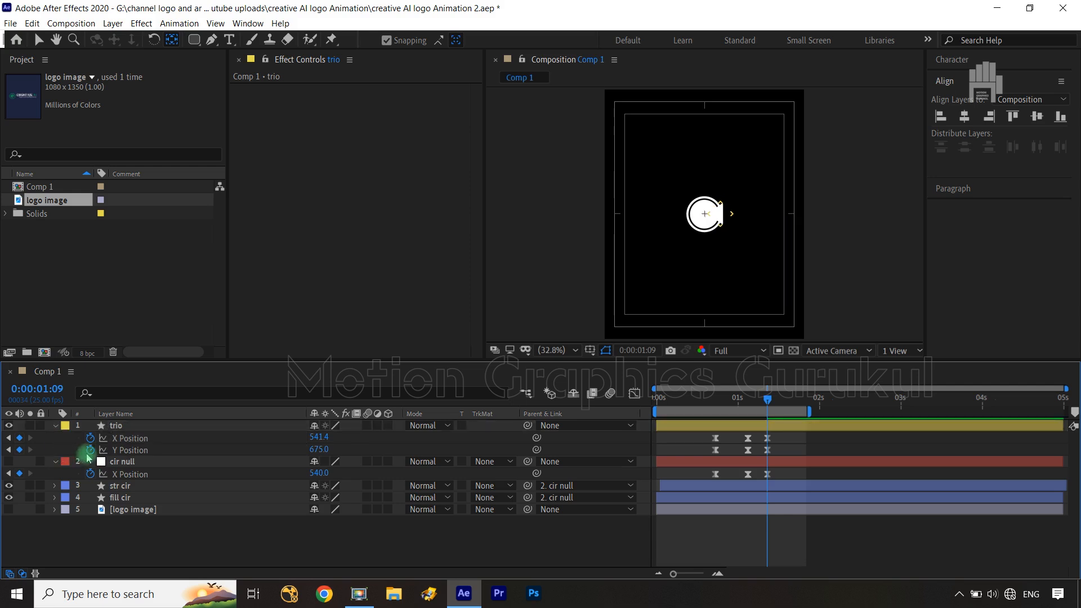
Step: Reshape trio's X Position curve with a steep drop from the first keyframe and a smooth, rounded dip at the middle keyframe
click(204, 439)
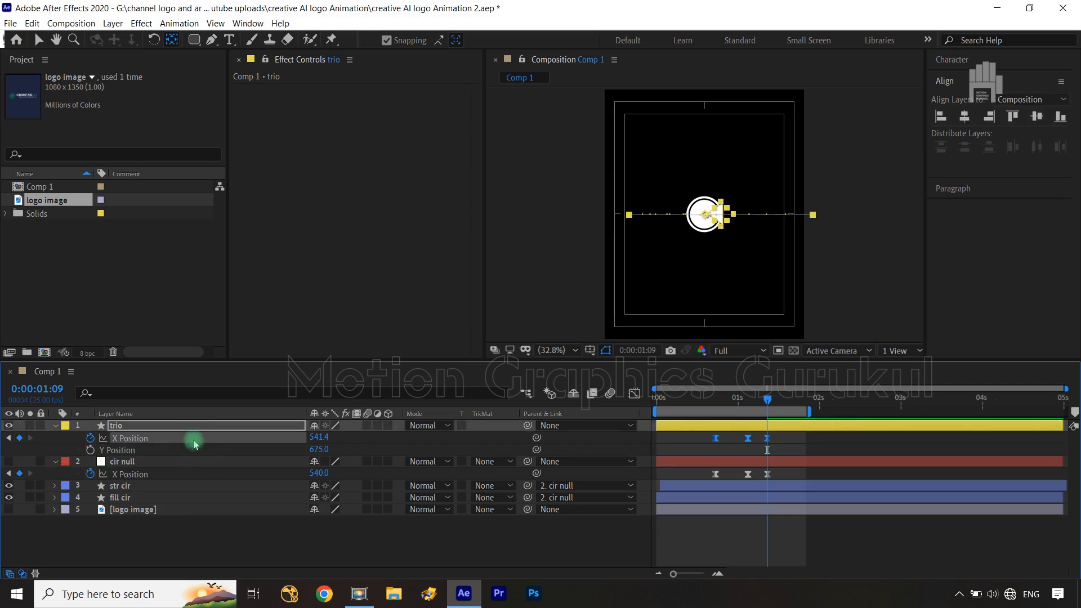
click(634, 393)
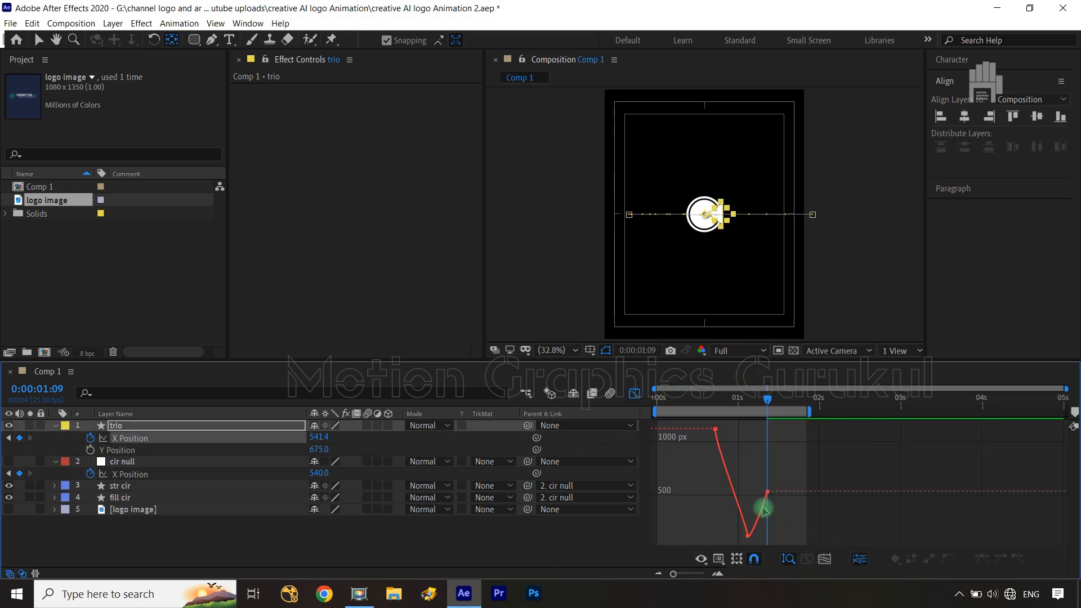
drag(735, 444, 718, 484)
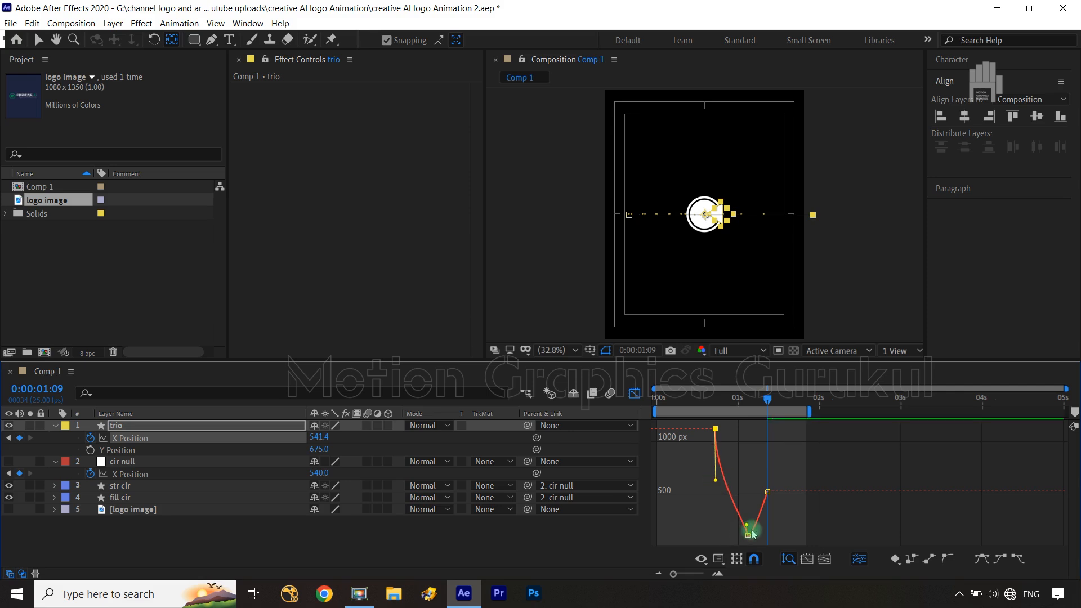
drag(748, 527, 736, 535)
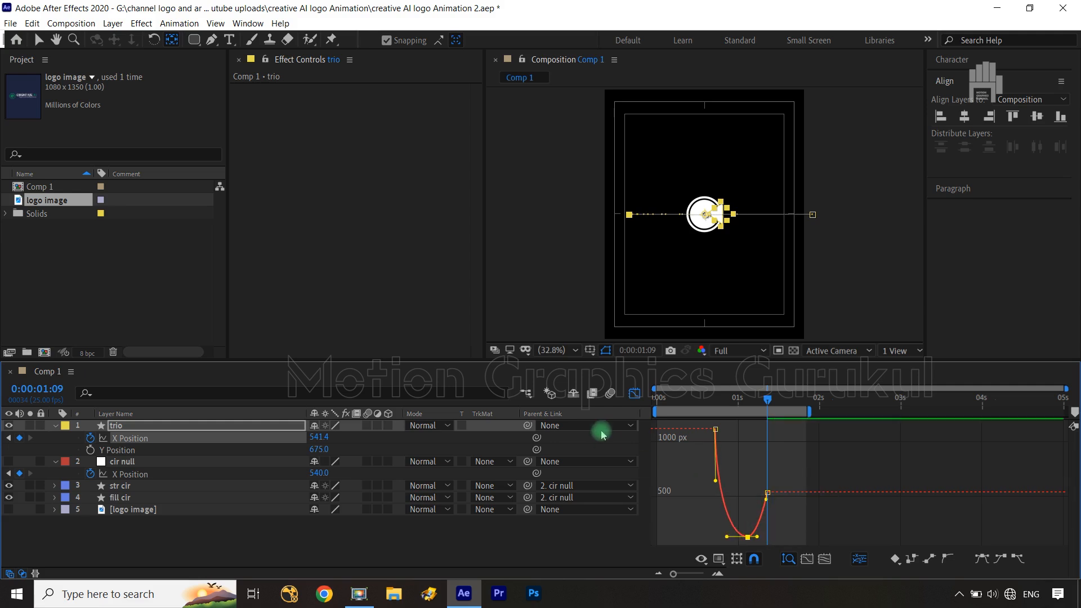
click(635, 393)
Step: Preview the animation from the start of the composition to check trio's eased movement
drag(773, 401, 608, 546)
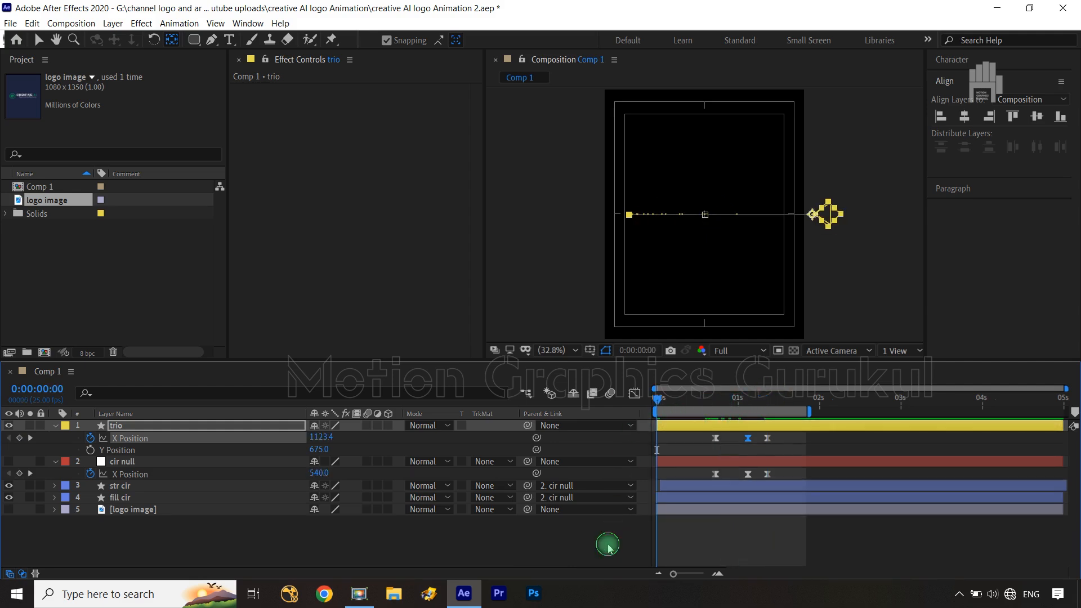
click(608, 546)
key(space)
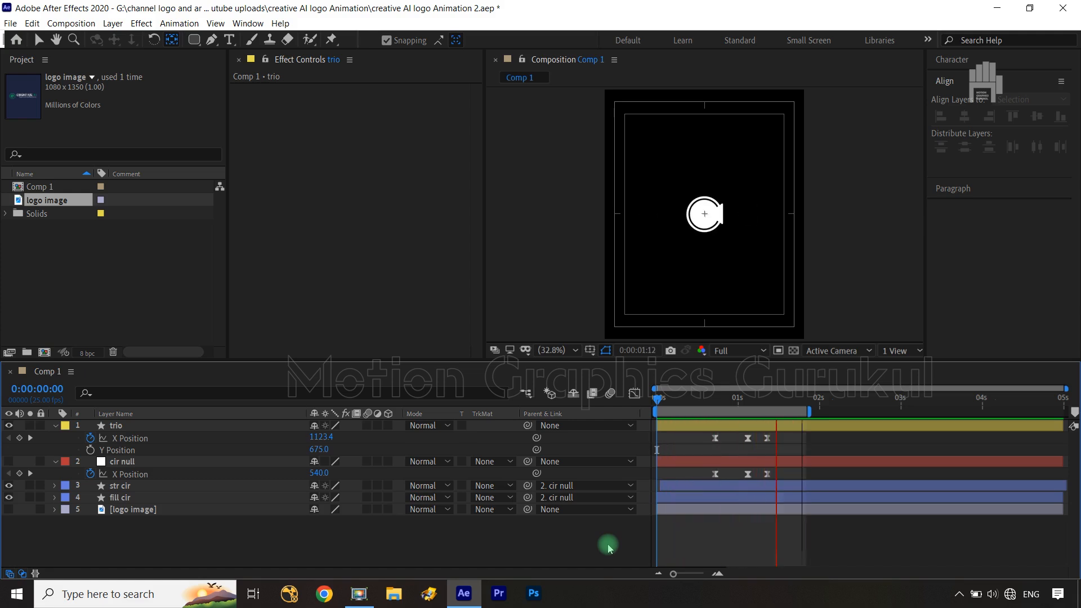
key(space)
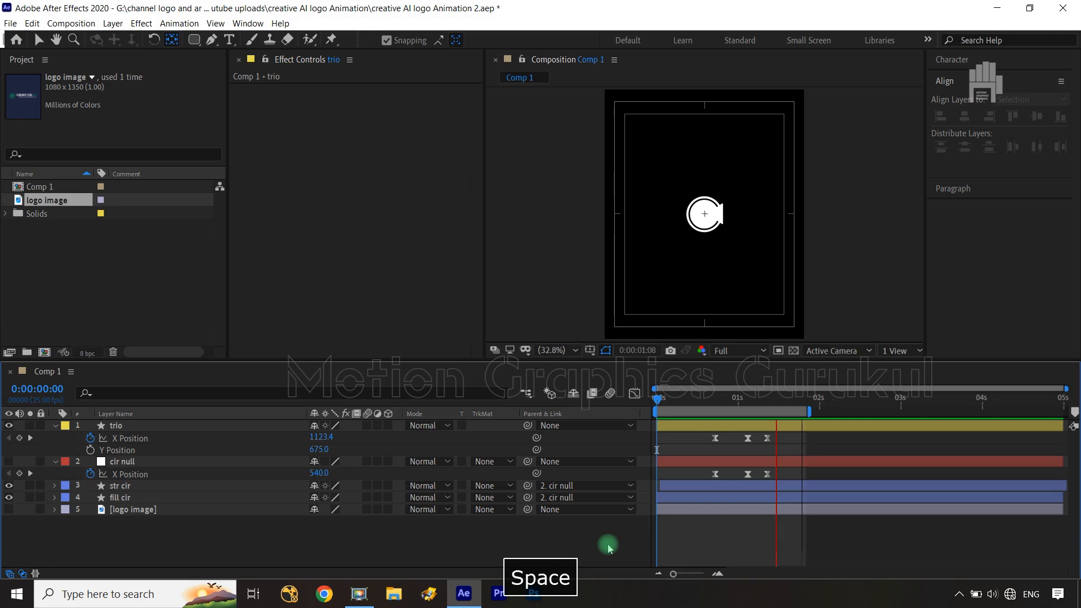
Step: Delay all three X Position keyframes of cir null together so the first one falls at 0:00:00:20
click(780, 400)
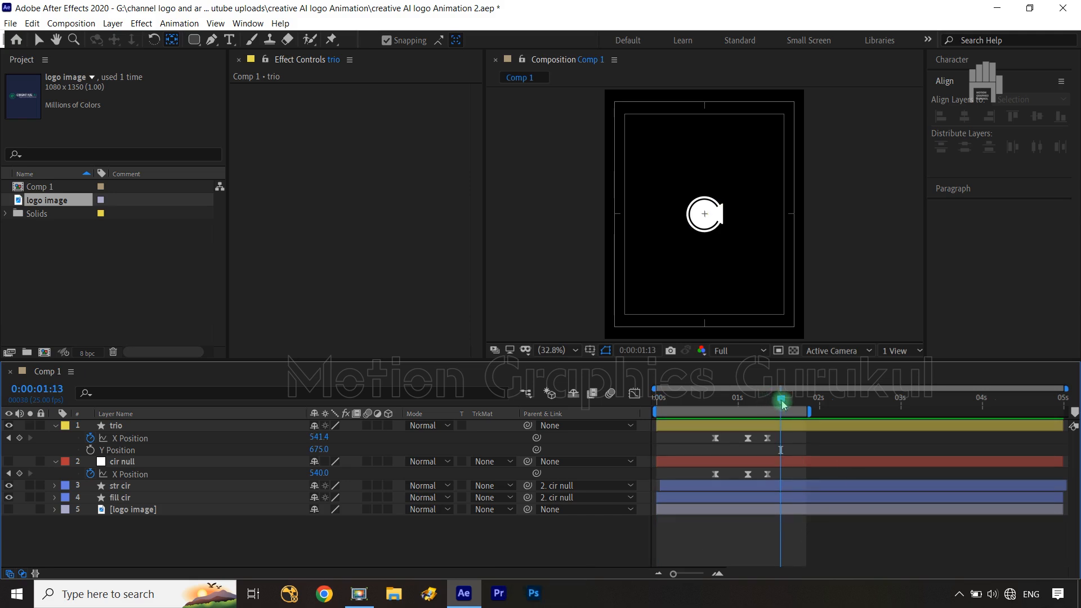
drag(782, 403, 726, 412)
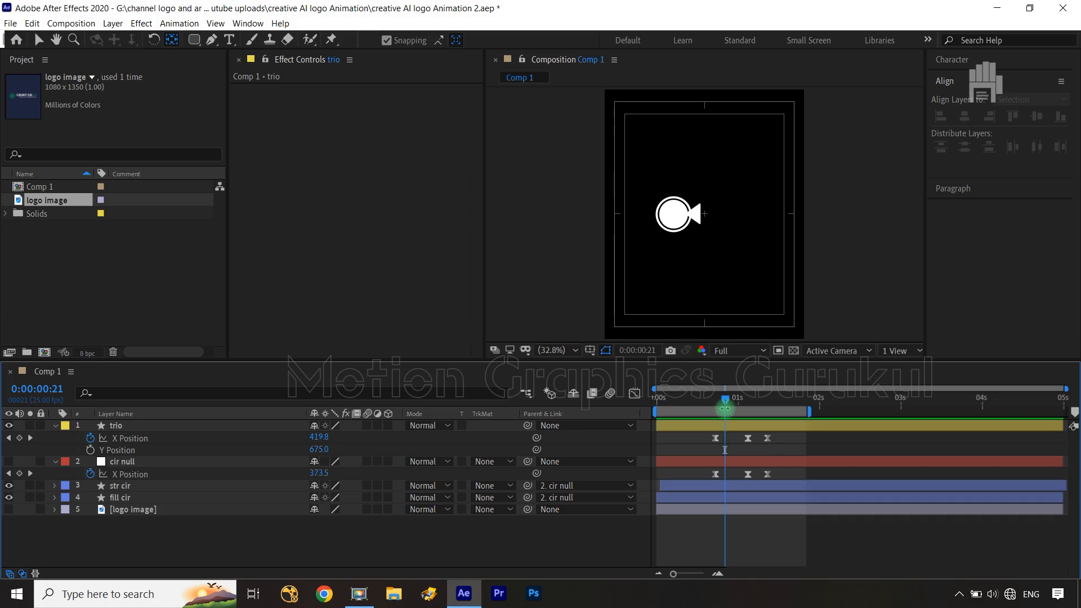
key(ctrl+Left)
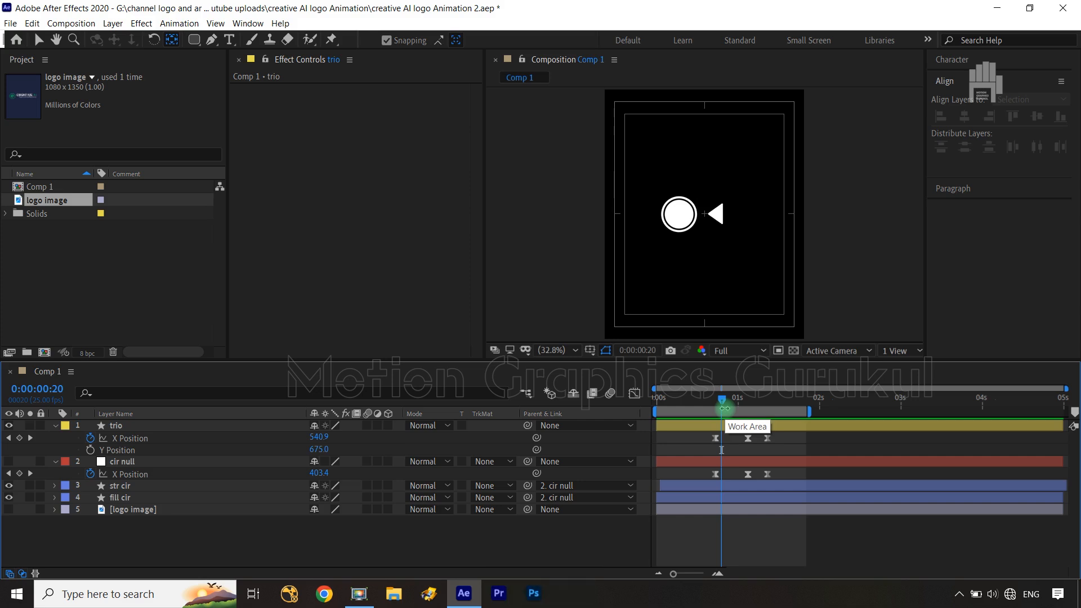
key(ctrl+Left)
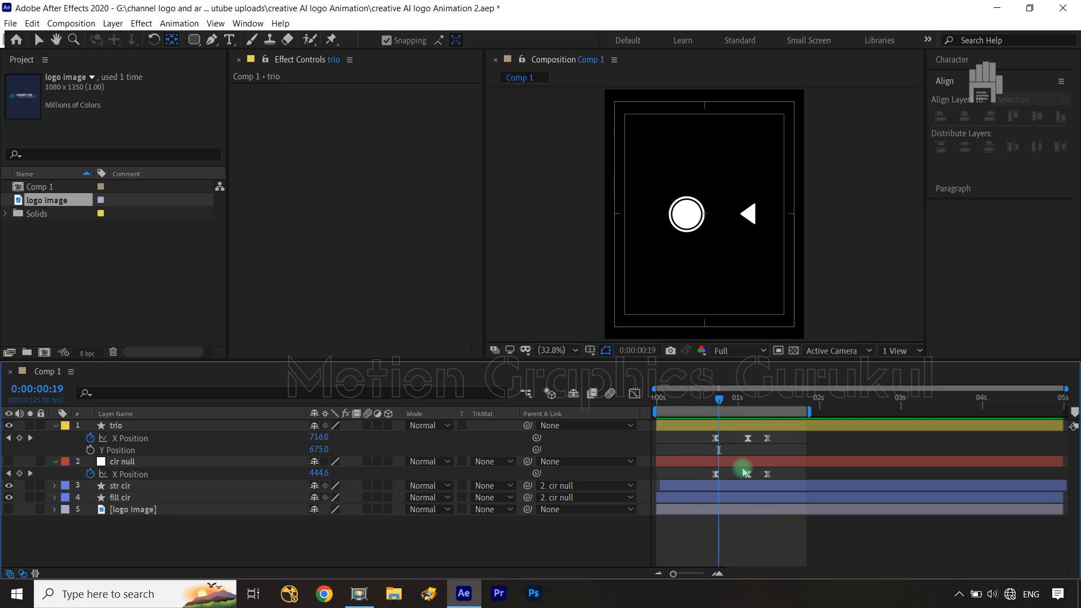
click(148, 461)
drag(784, 468, 725, 483)
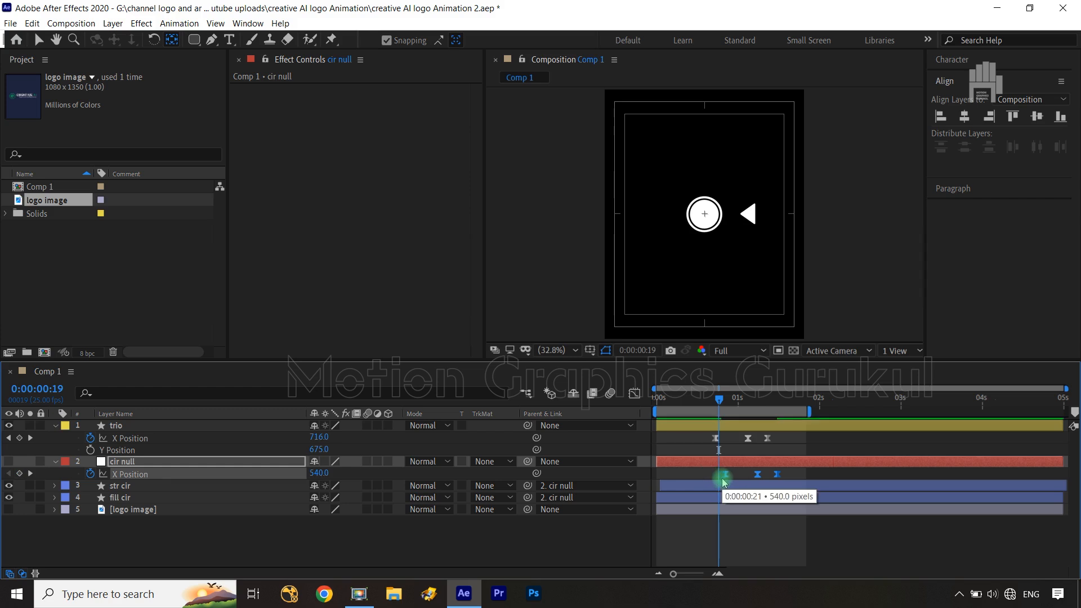
key(ctrl+Right)
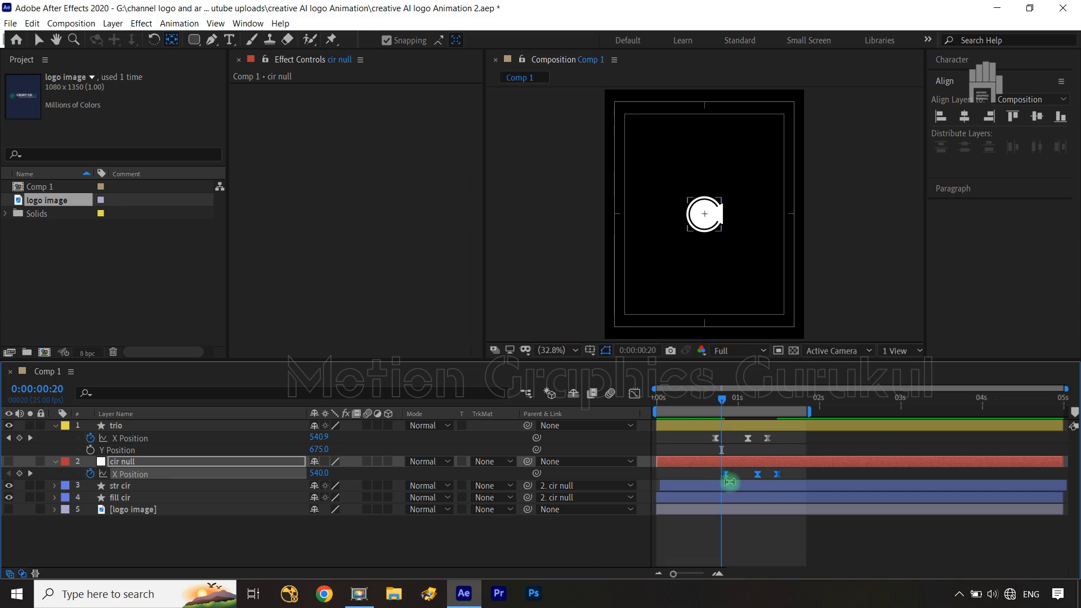
drag(794, 473, 716, 486)
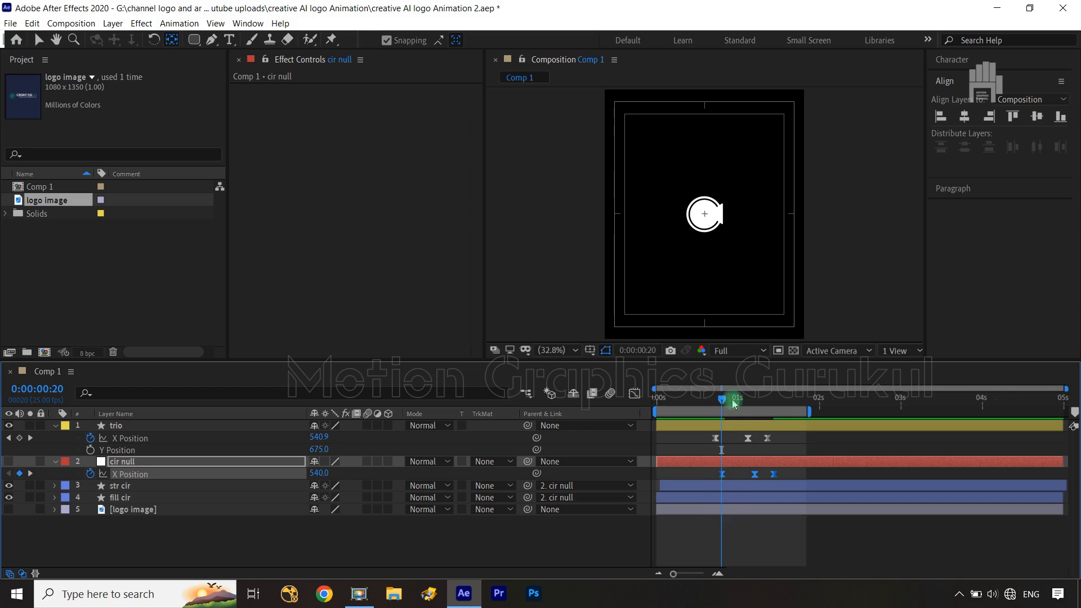
Step: Play the composition from the start to check the delayed circle movement against the triangle
drag(723, 398, 586, 397)
click(591, 549)
key(space)
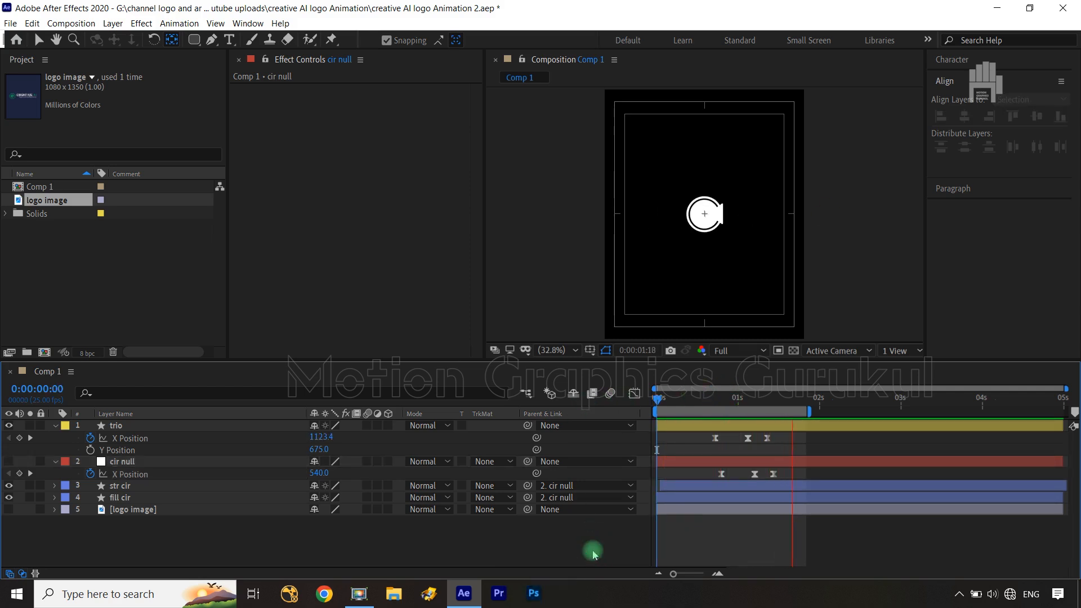
key(space)
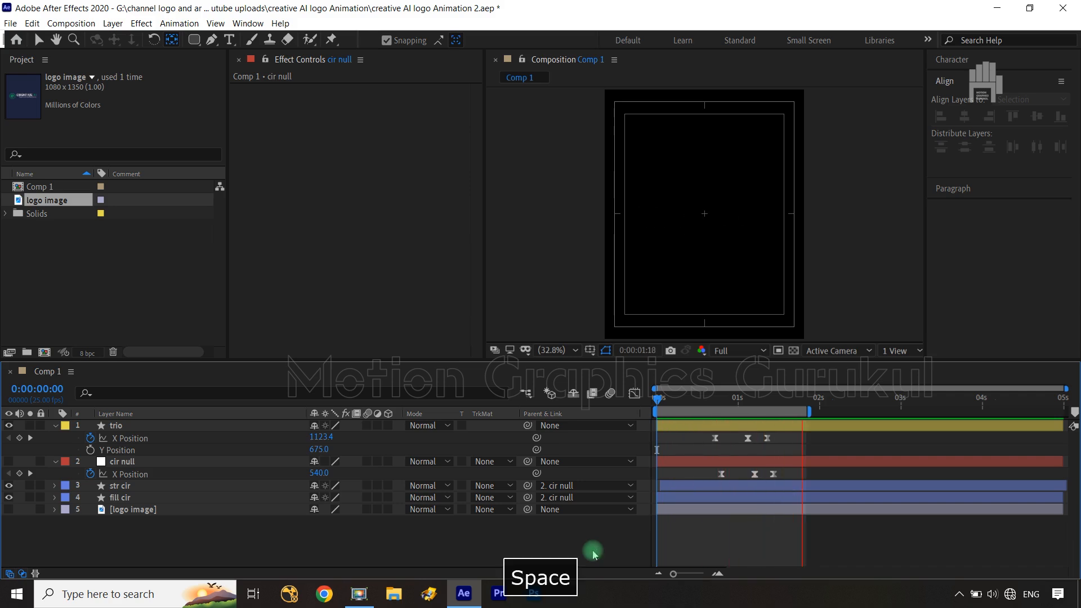
Step: Set trio's X Position keyframe at 0:00:01:03 to 103.4 and preview the animation from the start
drag(659, 399, 757, 422)
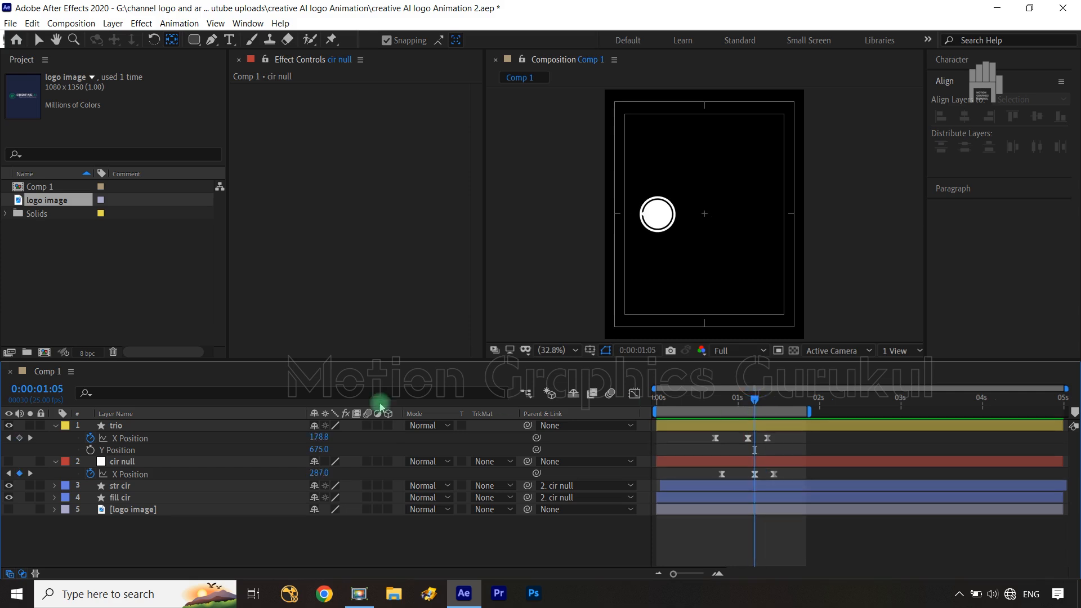
click(231, 425)
click(9, 438)
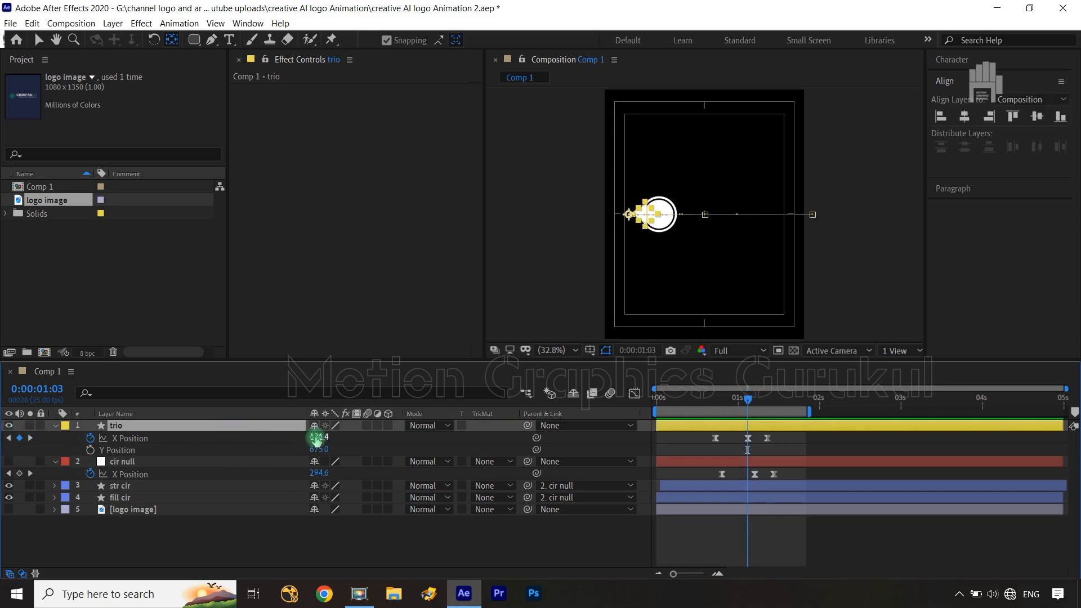
drag(317, 439, 299, 448)
click(519, 553)
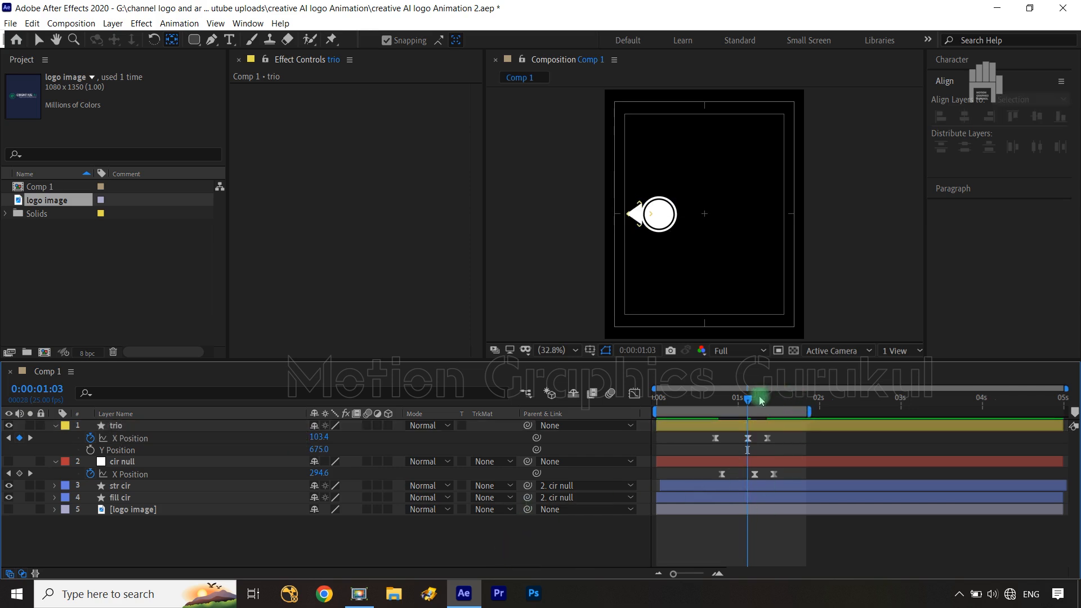
drag(748, 401, 658, 400)
key(space)
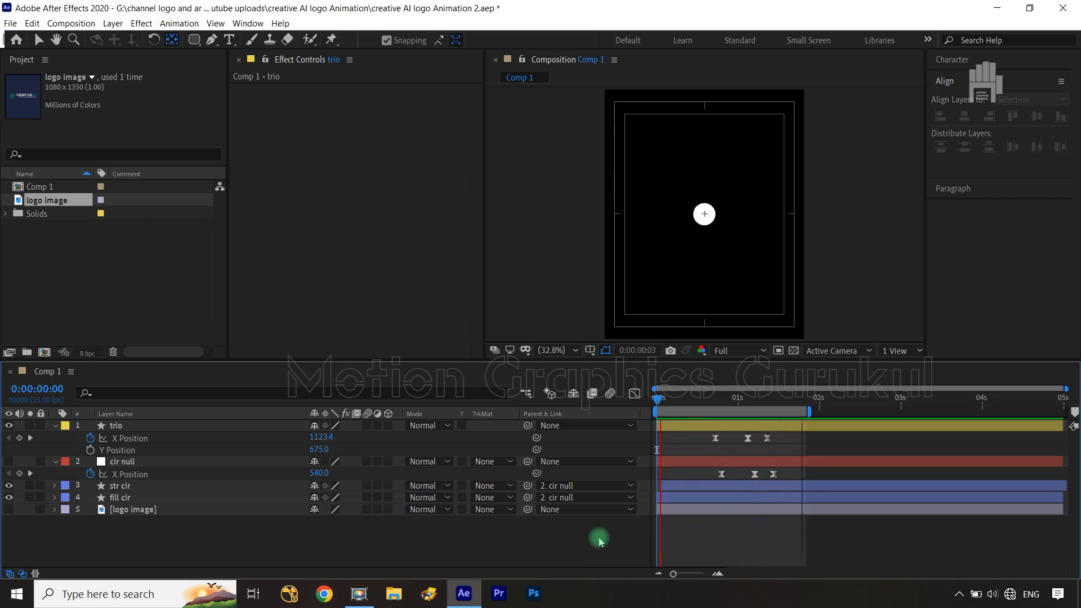
key(space)
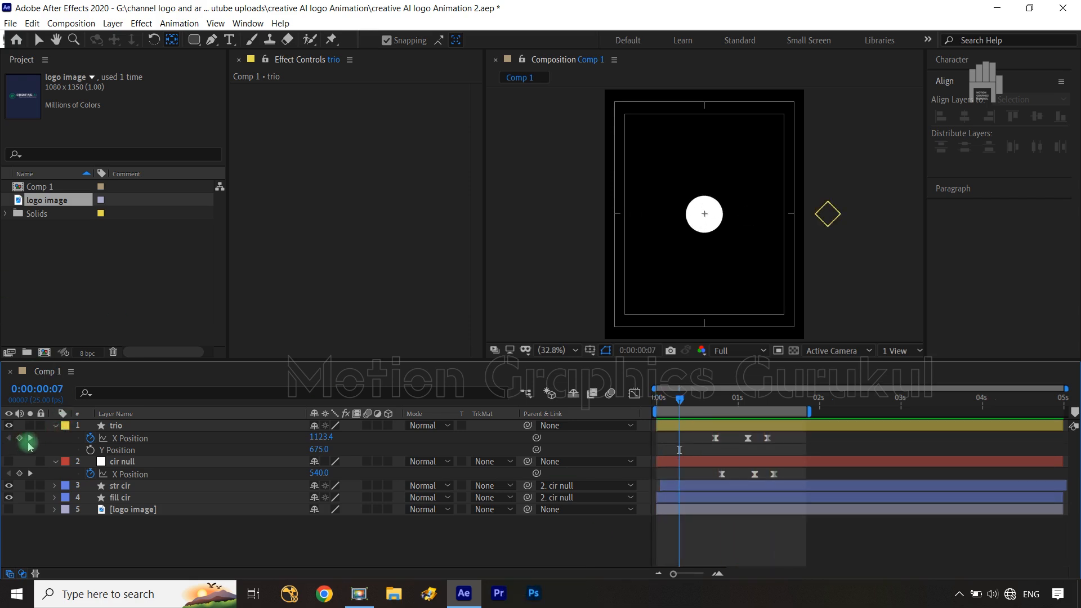
Step: Set trio's X Position keyframe at 0:00:01:03 to 114.4
click(30, 439)
click(30, 438)
drag(319, 439, 324, 436)
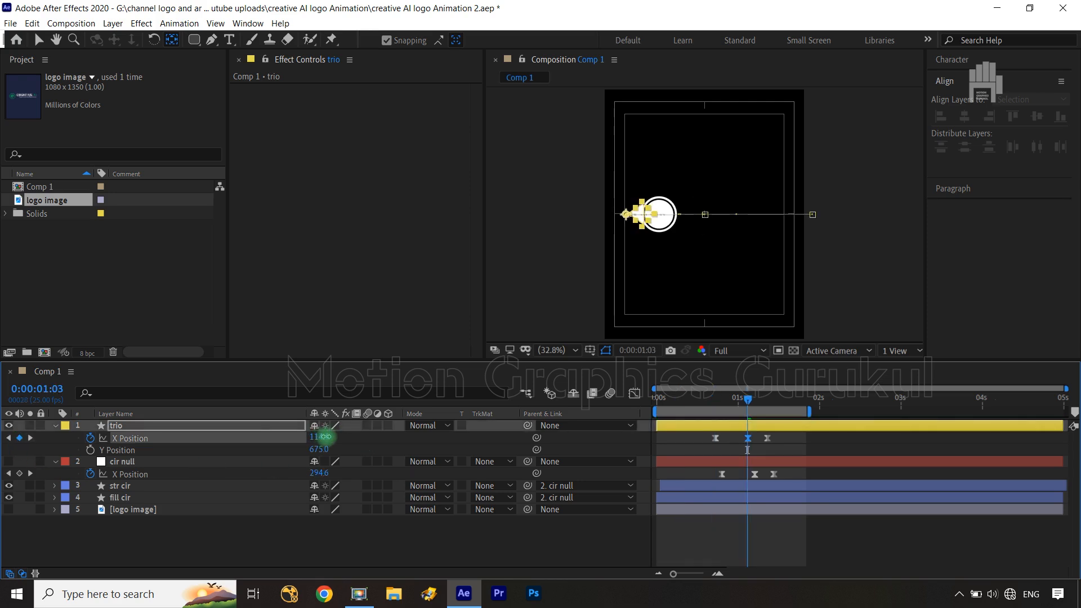
click(363, 538)
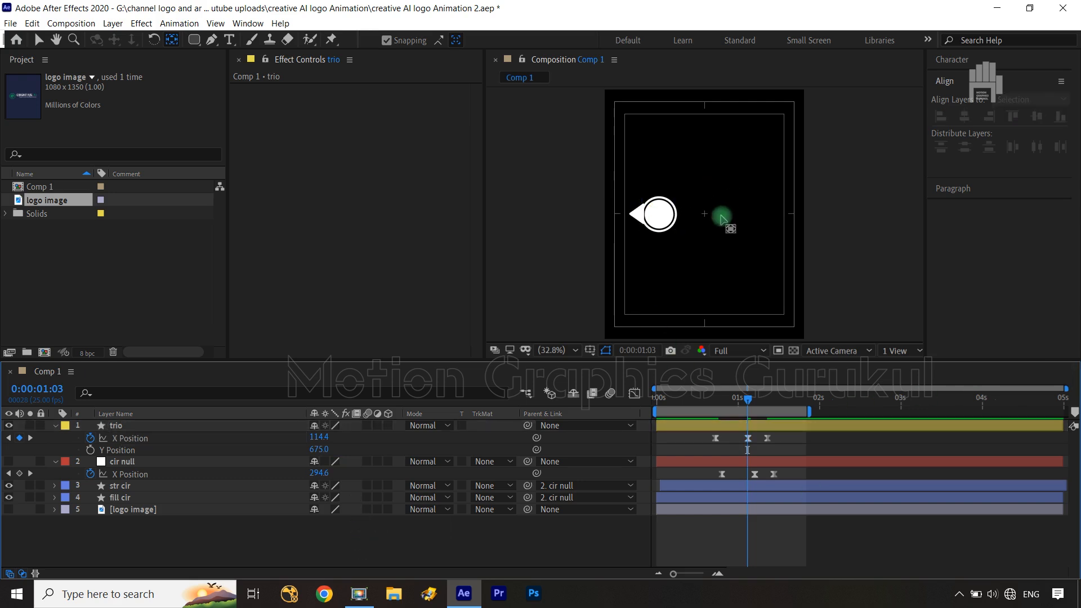
Step: Duplicate the trio layer at 0:00:01:03 and rename the copy matte cir
click(656, 214)
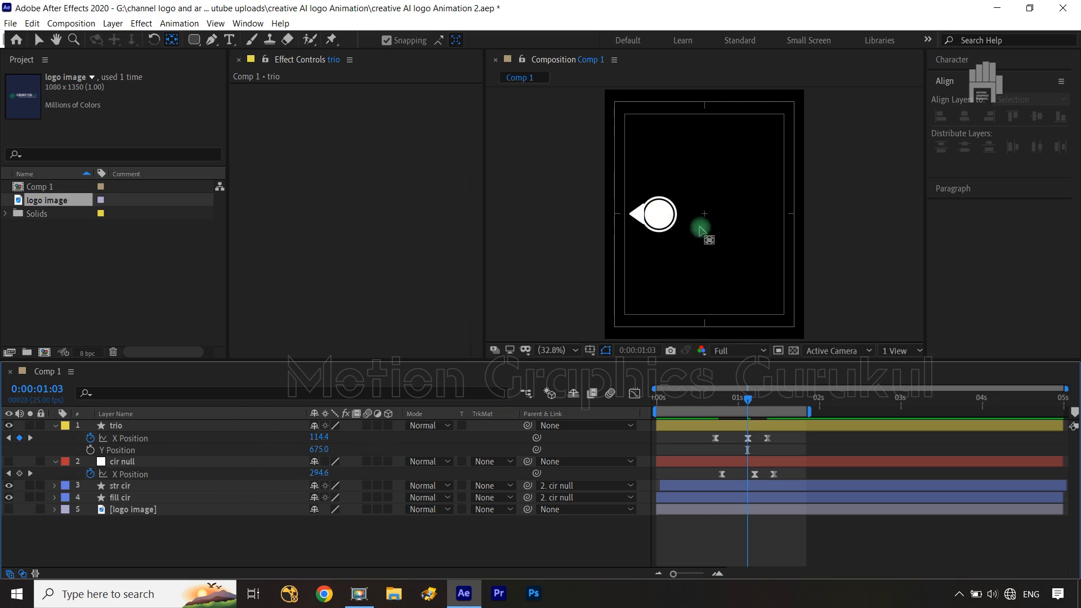
key(slash)
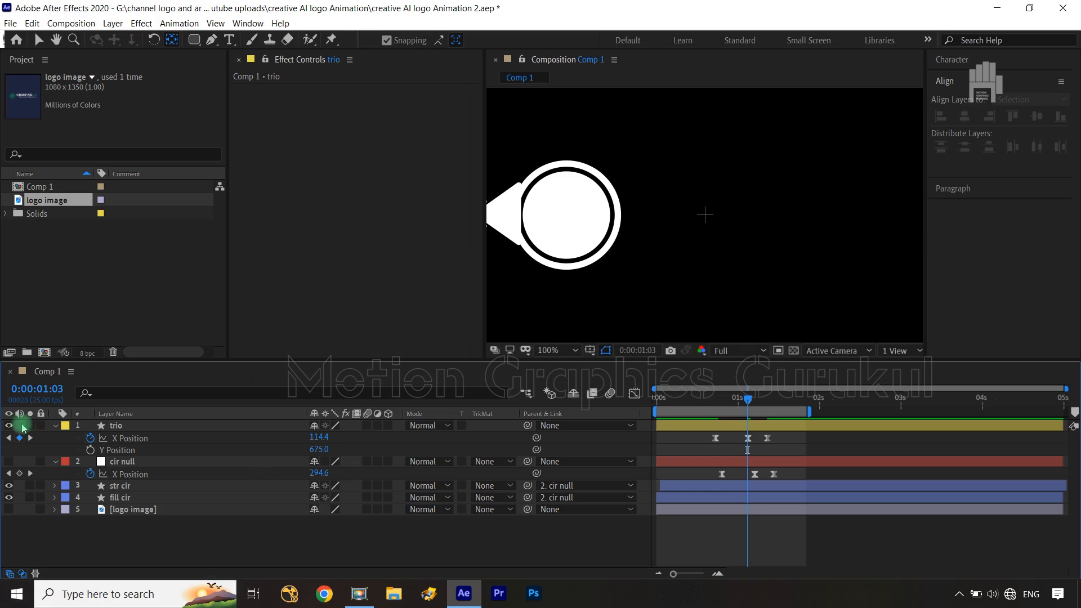
click(119, 427)
key(ctrl+d)
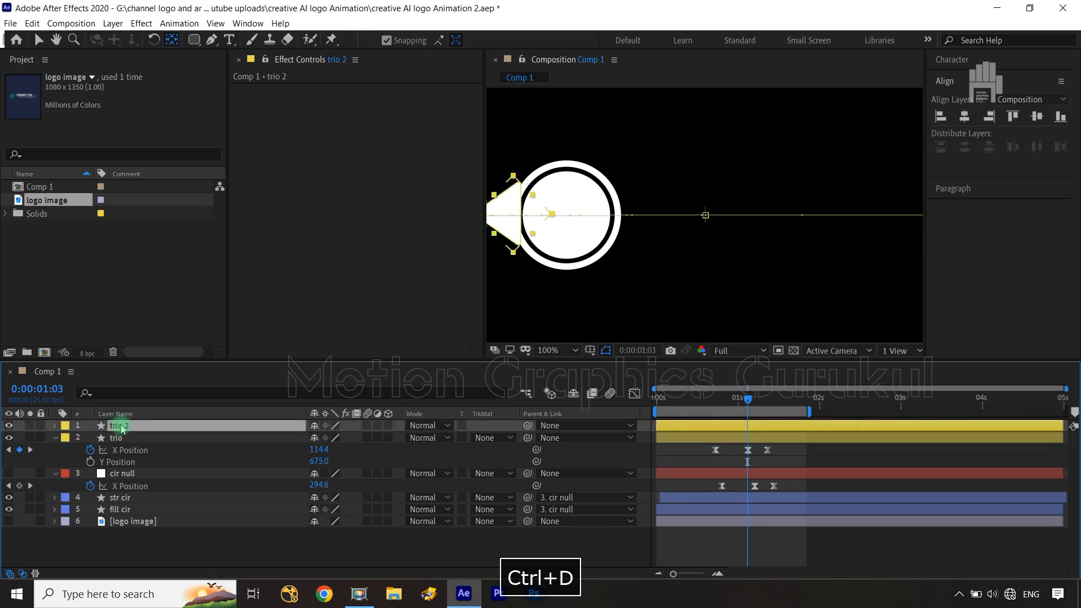
key(Return)
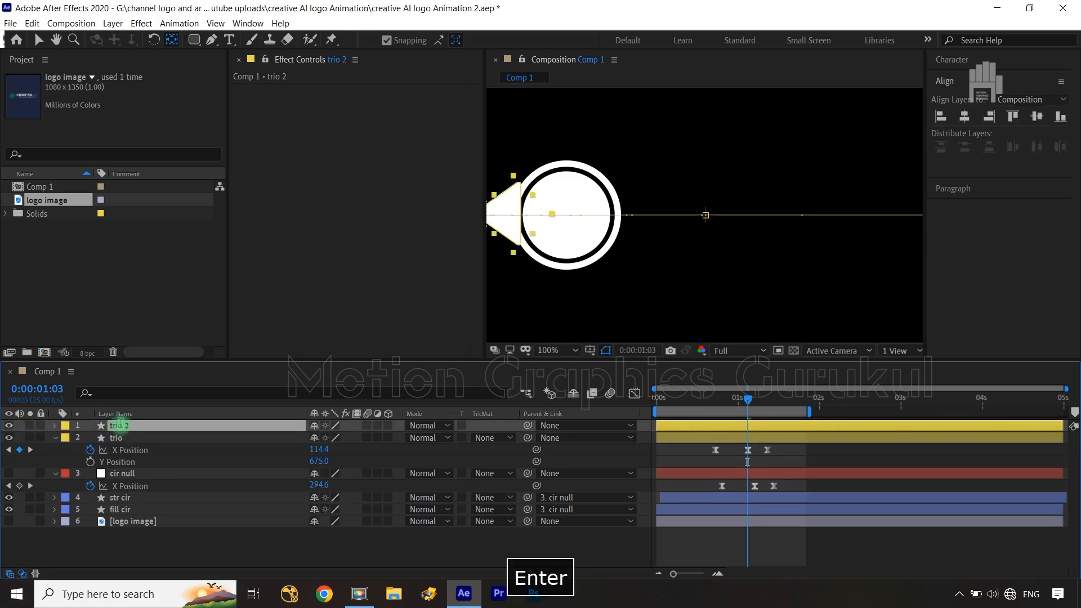
text(matte cir)
key(Return)
click(270, 564)
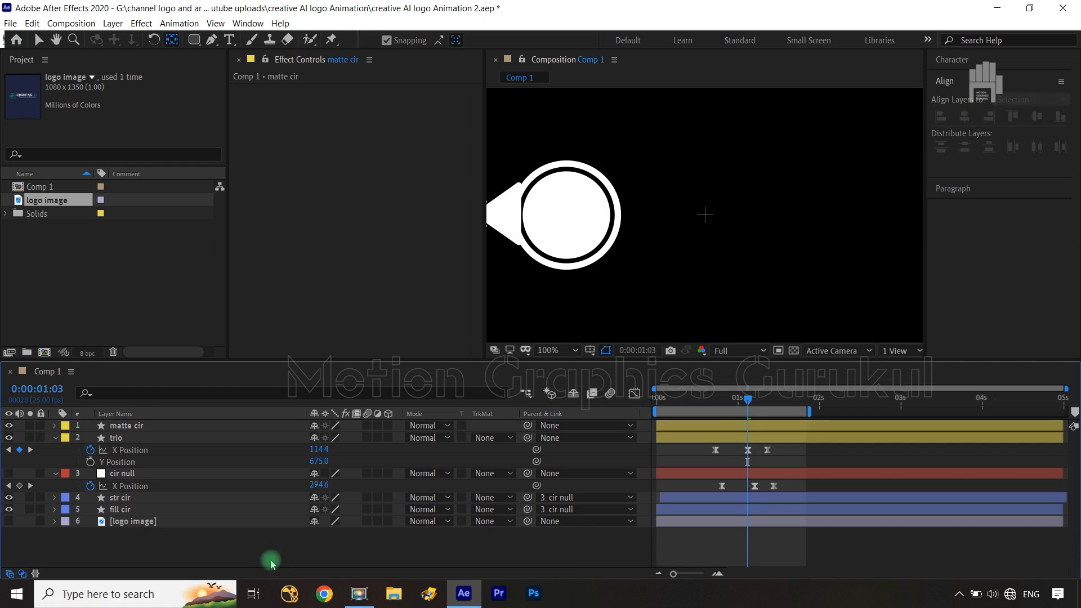
Step: Examine the Rectangle 1 contents and path of matte cir and the shape items that can be added to it
click(55, 425)
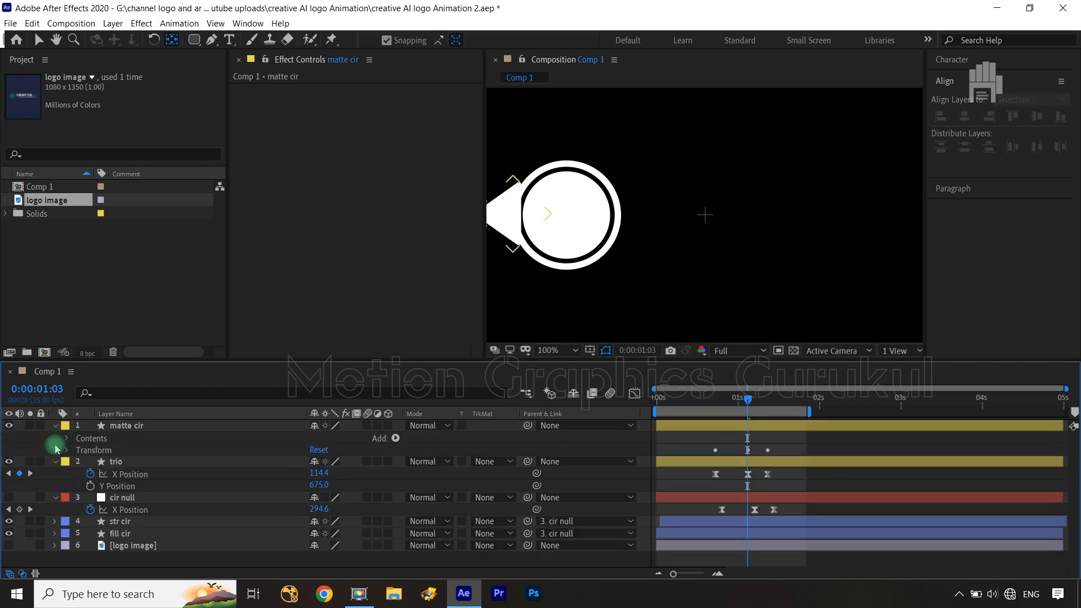
click(67, 439)
click(79, 451)
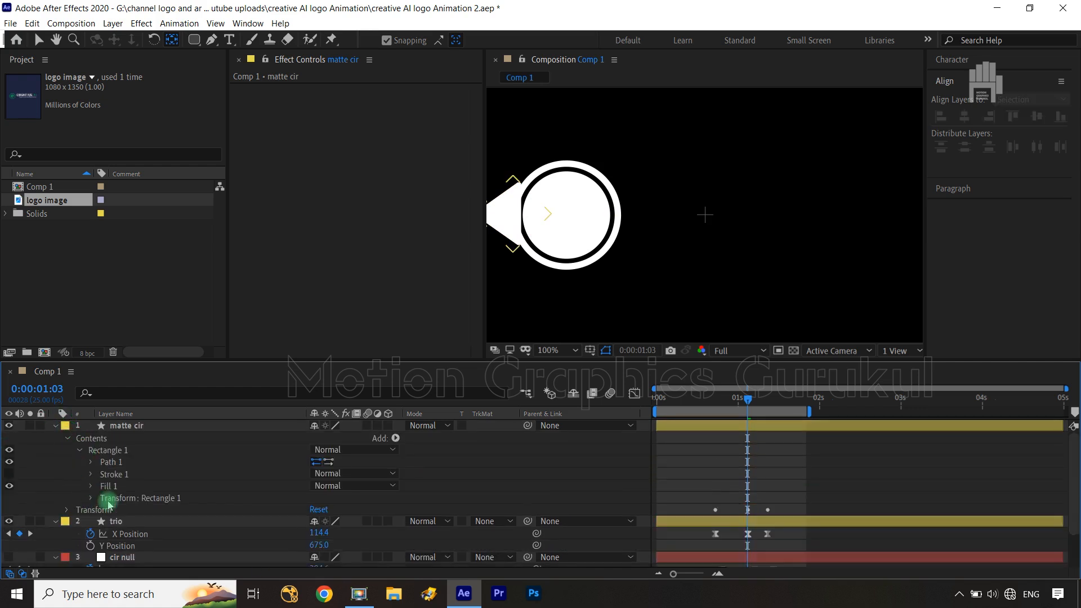
click(127, 462)
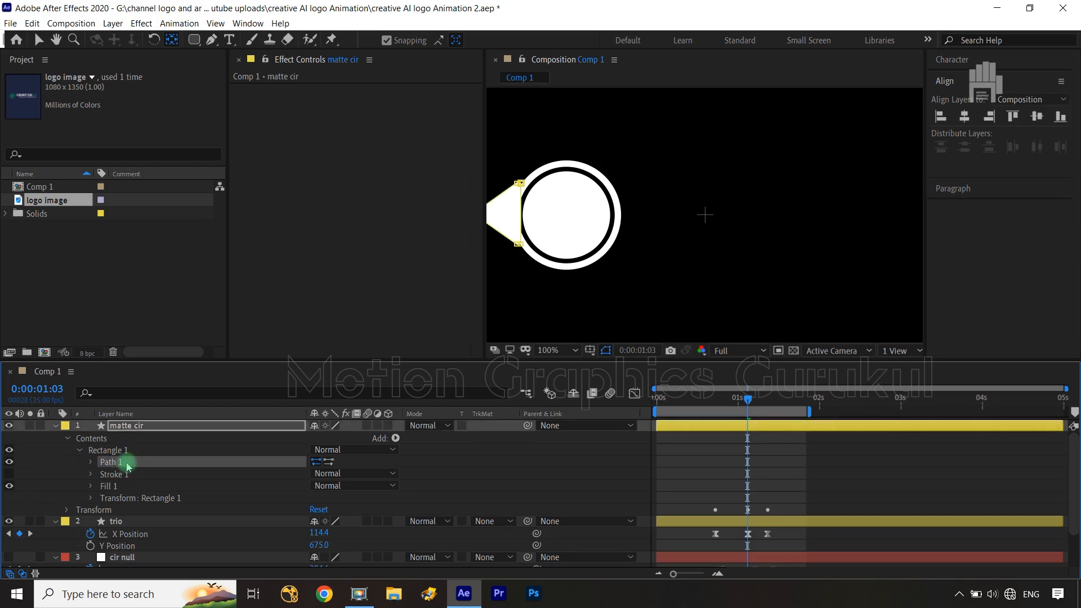
click(398, 443)
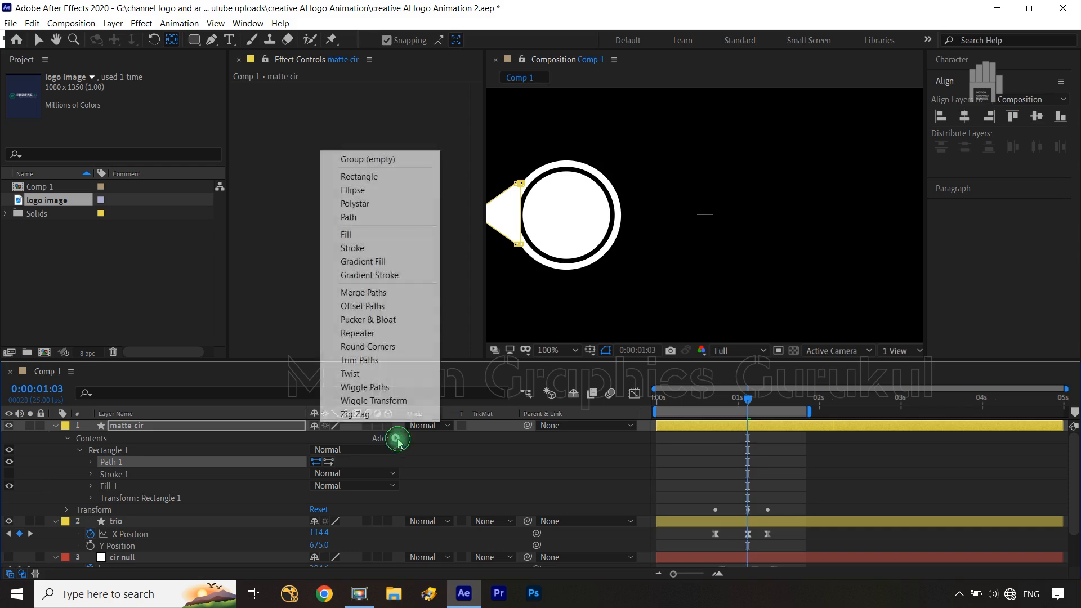
click(467, 447)
click(224, 503)
scroll(223, 503, down, 3)
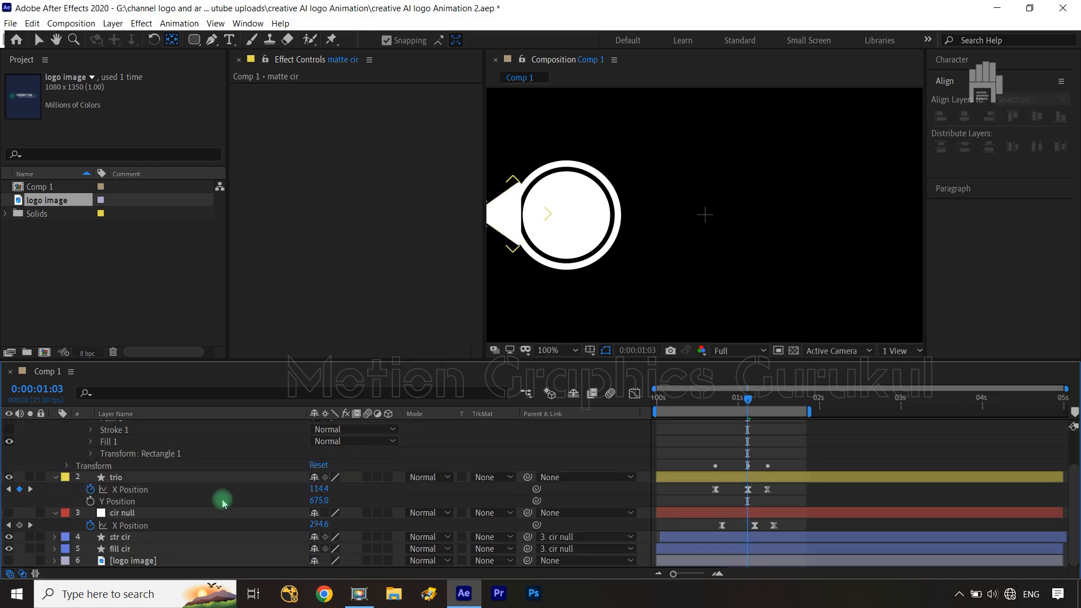
Step: Apply a Set Matte effect to the fill cir layer, taking an inverted matte from the matte cir layer
click(147, 549)
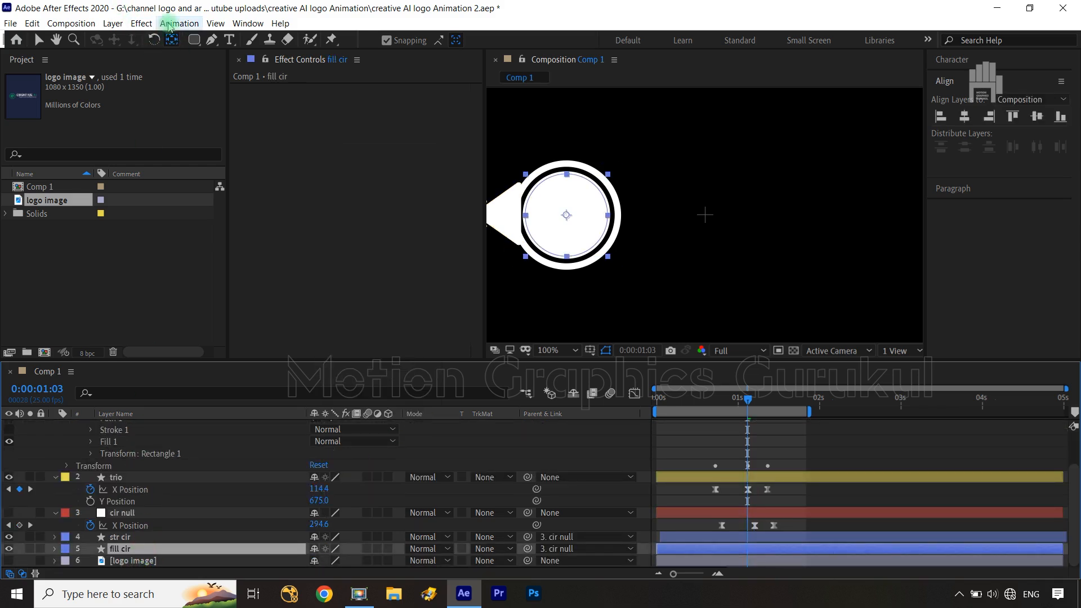
click(141, 23)
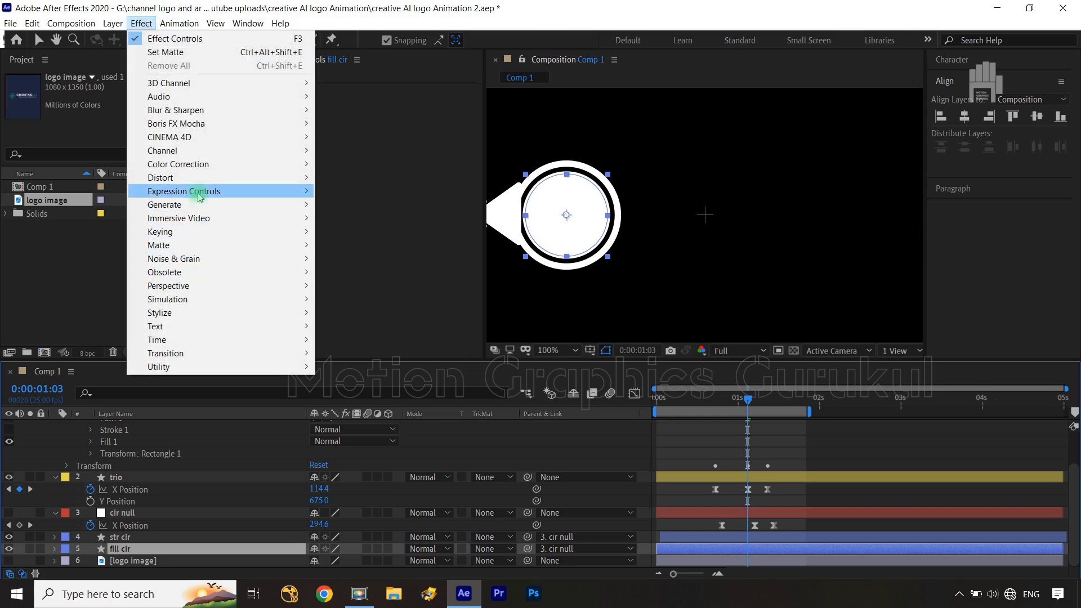
mouse_move(192, 150)
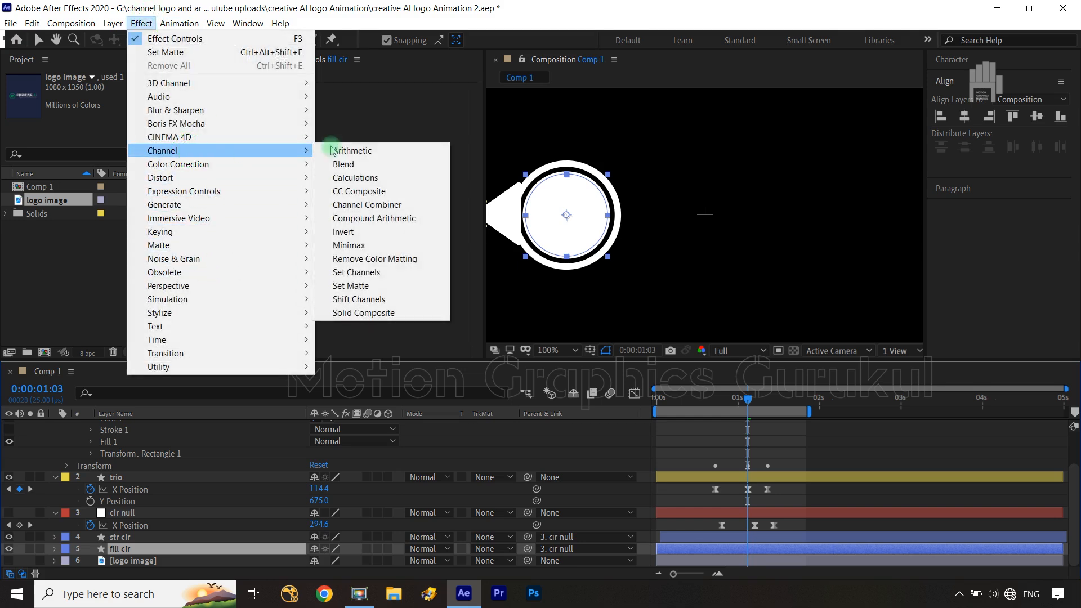
click(365, 286)
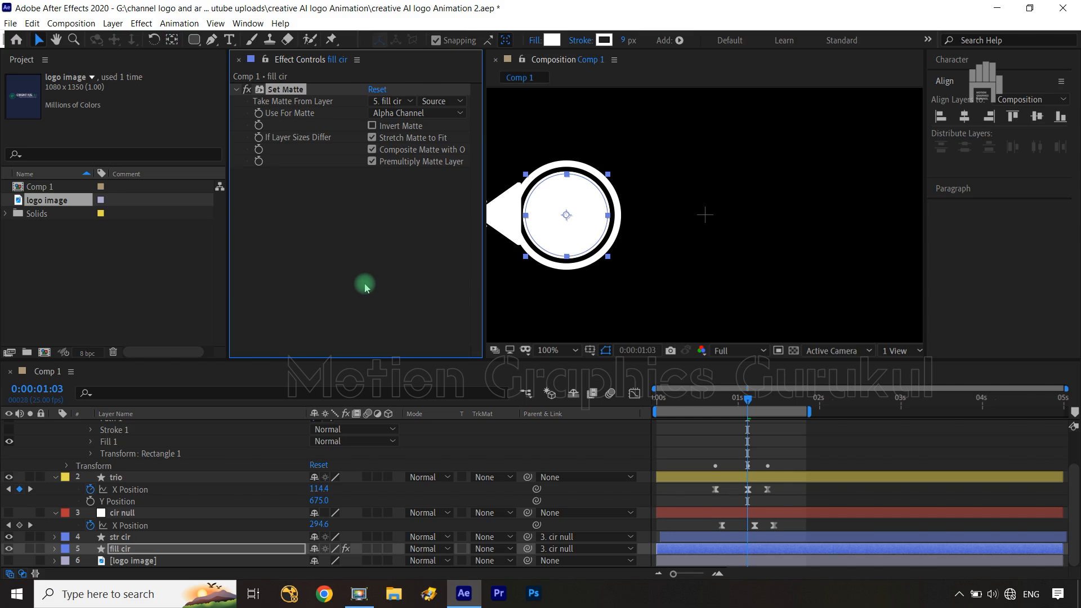
click(373, 125)
click(387, 101)
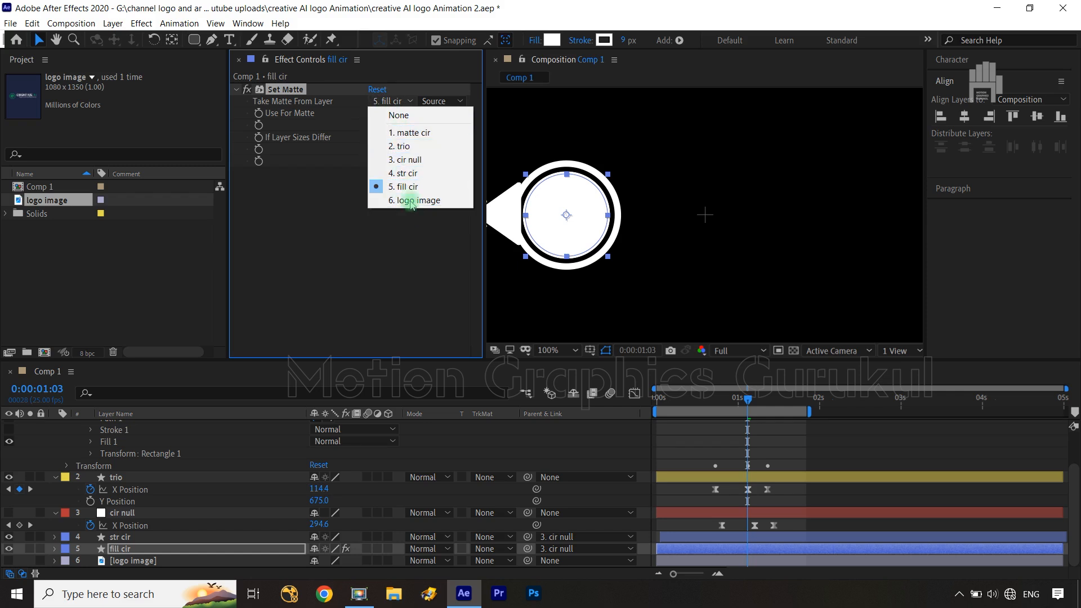
click(410, 134)
click(372, 129)
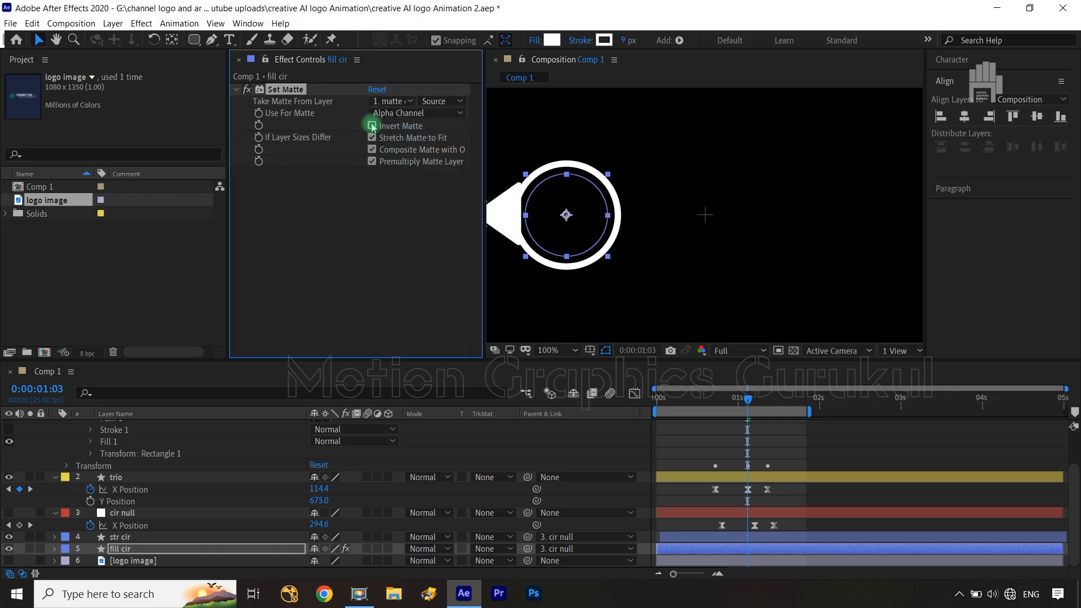
click(371, 126)
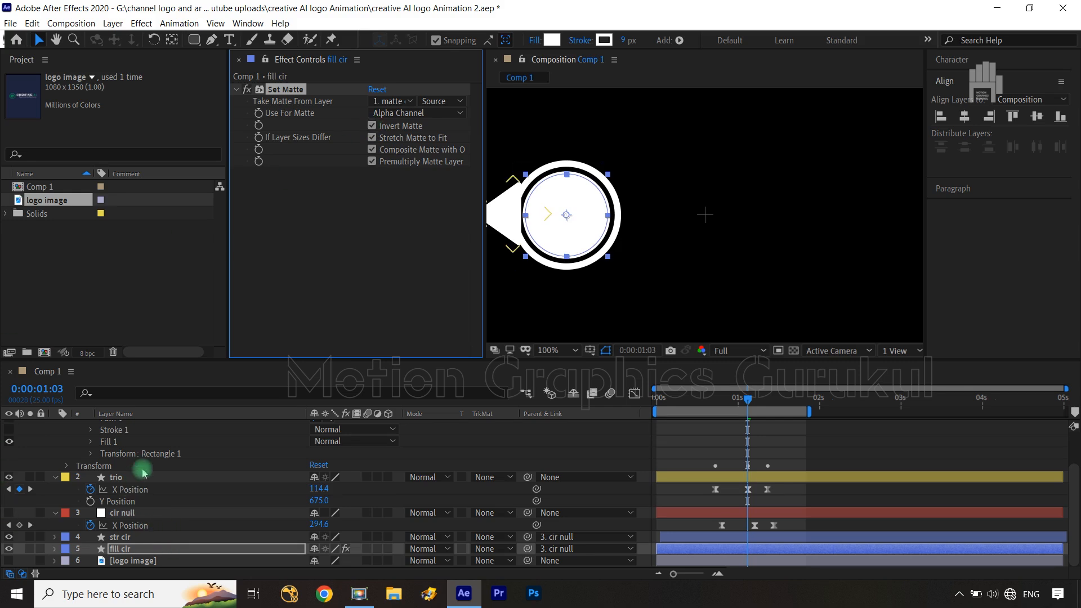
Step: Add Offset Paths with an amount of 30 to the matte cir layer's contents and hide that layer
scroll(138, 476, up, 2)
click(149, 425)
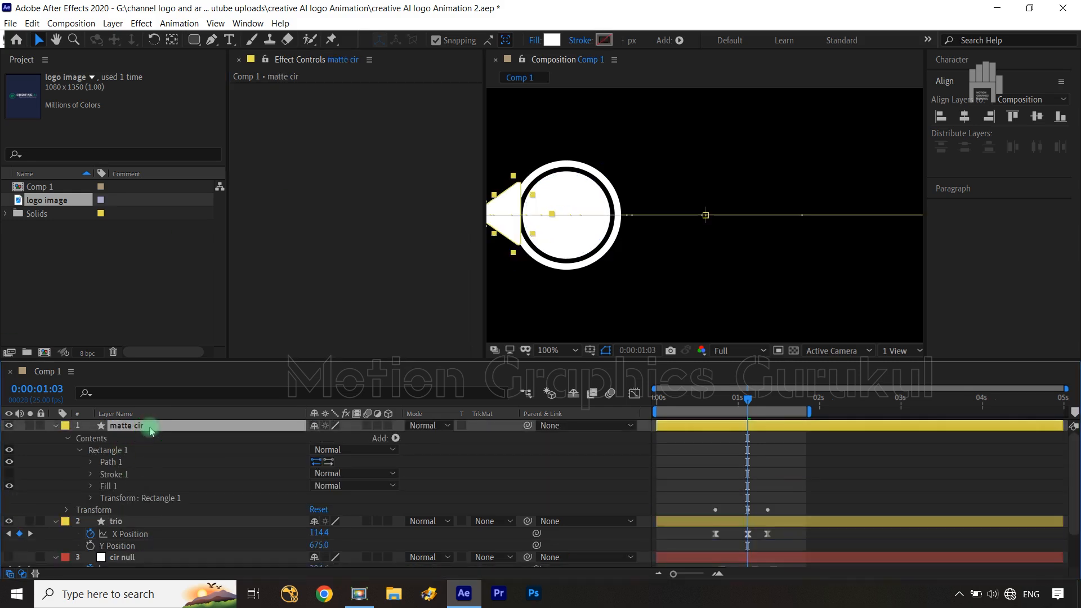
click(396, 438)
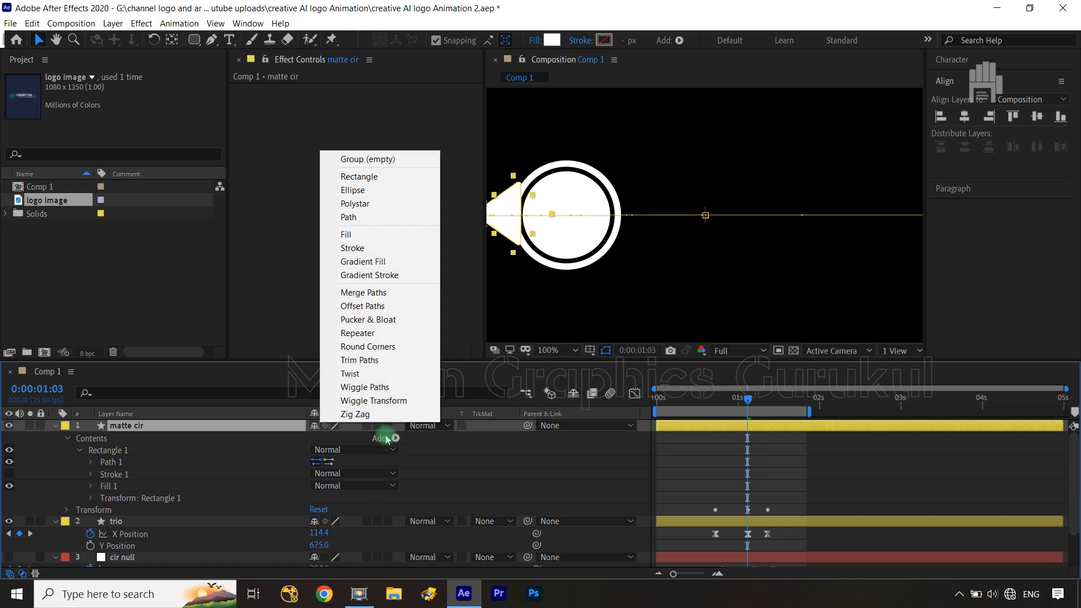
click(391, 311)
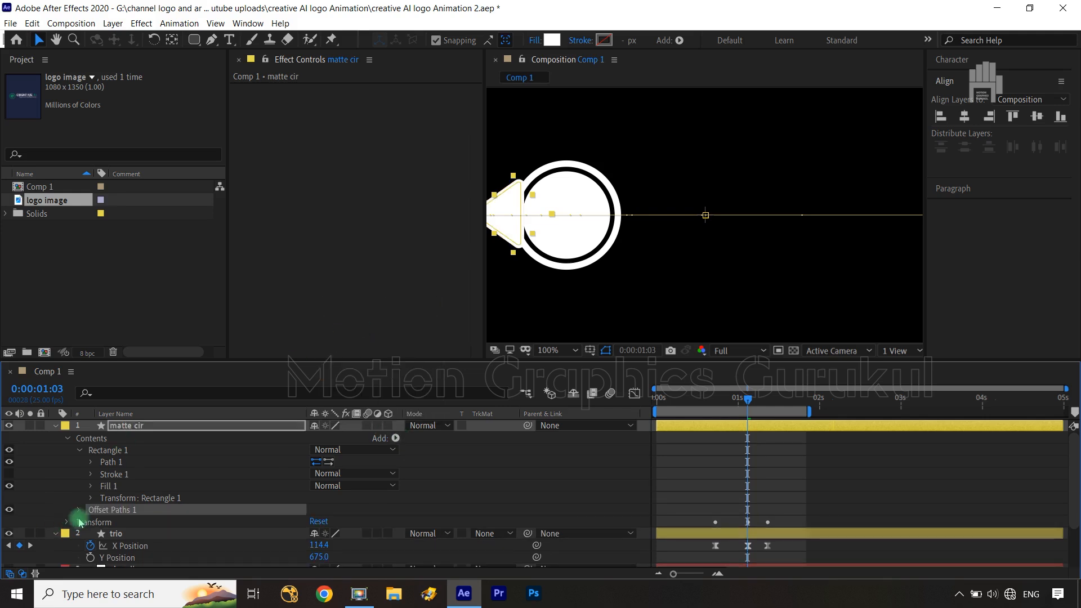
click(7, 426)
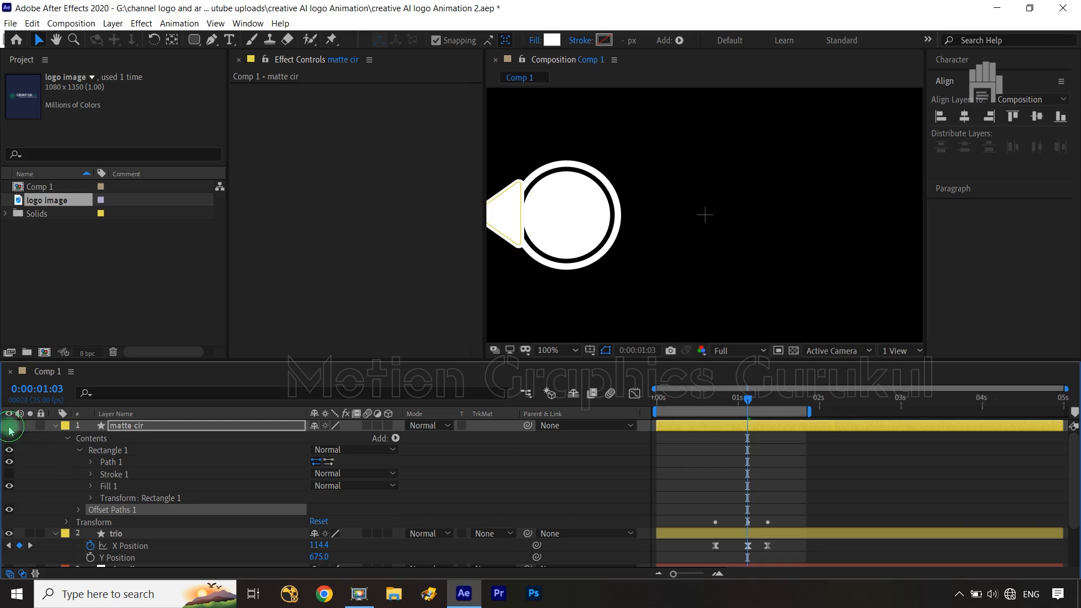
click(78, 511)
drag(315, 514, 331, 509)
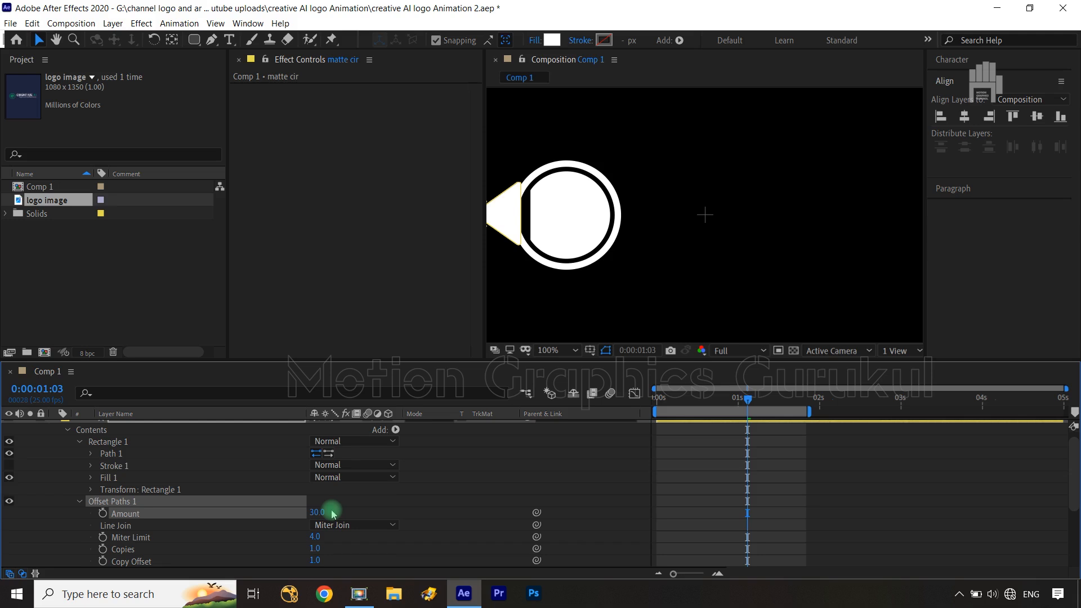
Step: Copy the Set Matte effect from the fill cir layer onto the str cir layer
drag(748, 400, 784, 405)
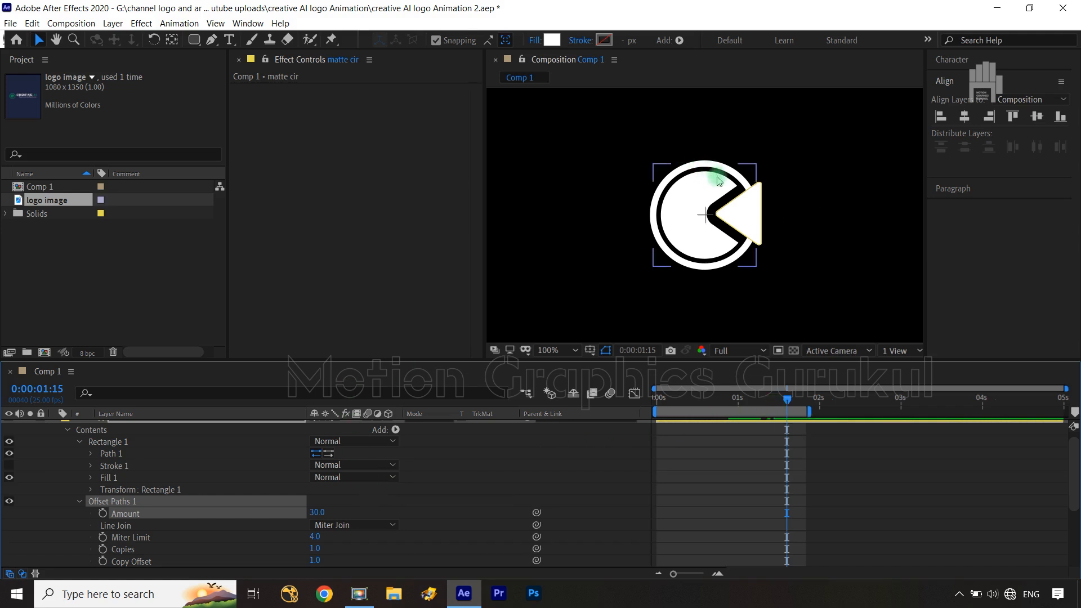
scroll(267, 459, up, 1)
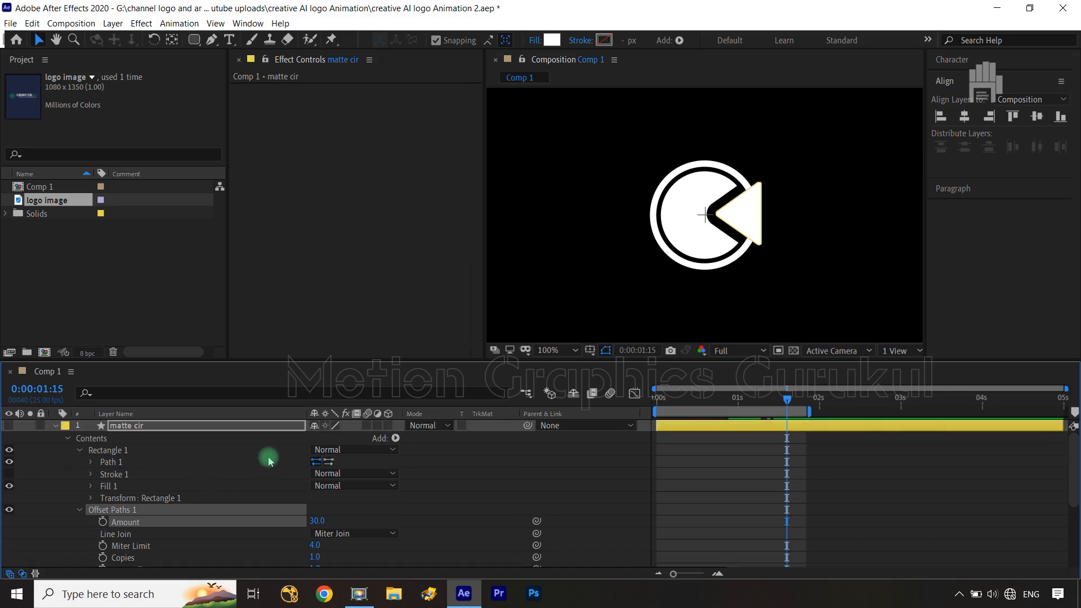
scroll(266, 459, down, 5)
click(139, 539)
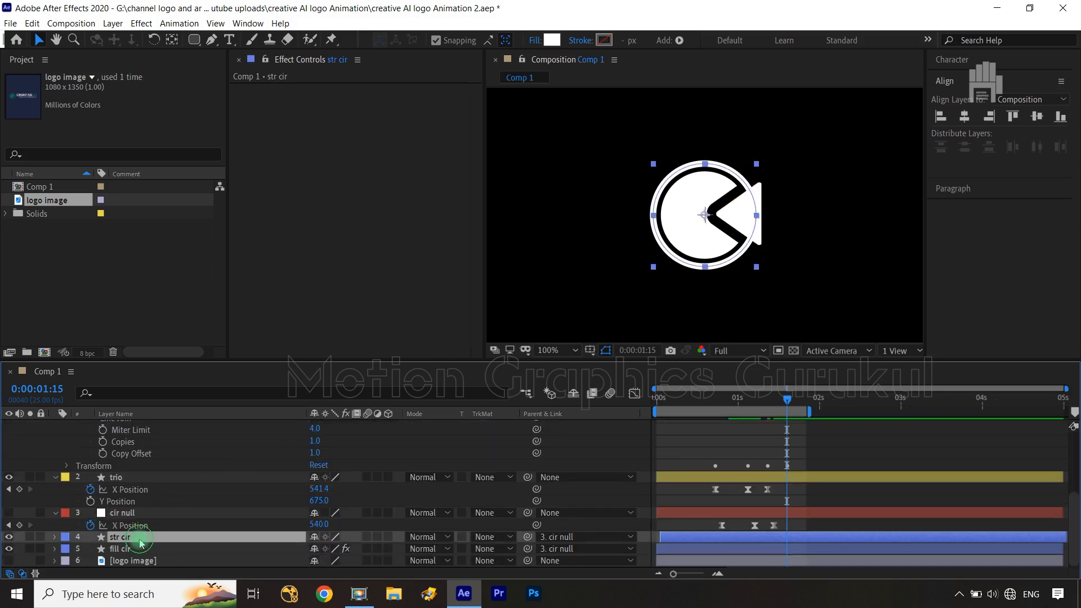
click(135, 549)
click(300, 91)
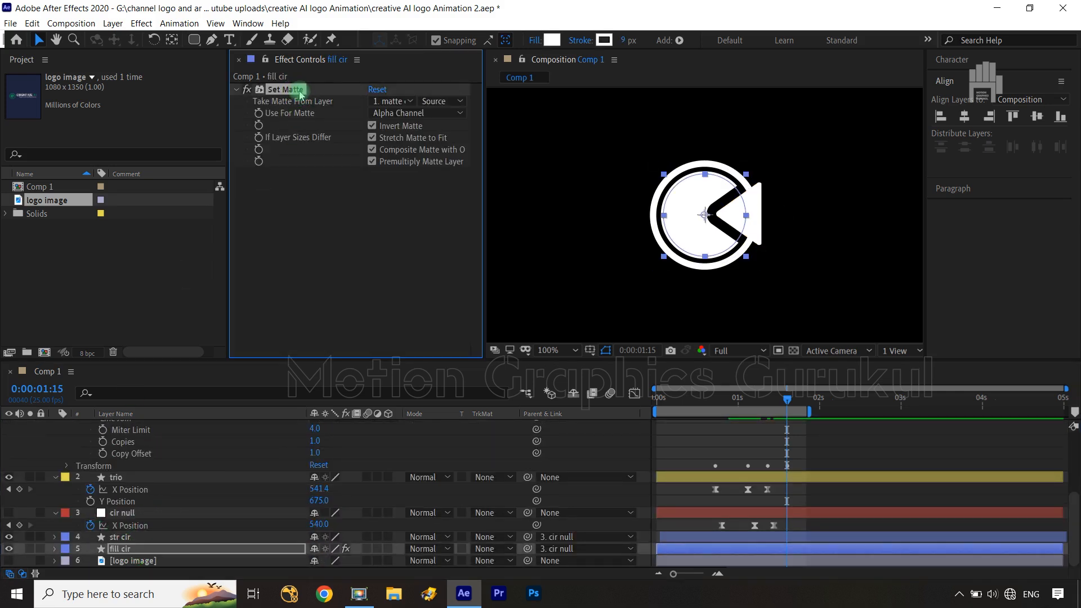
key(ctrl+c)
click(135, 537)
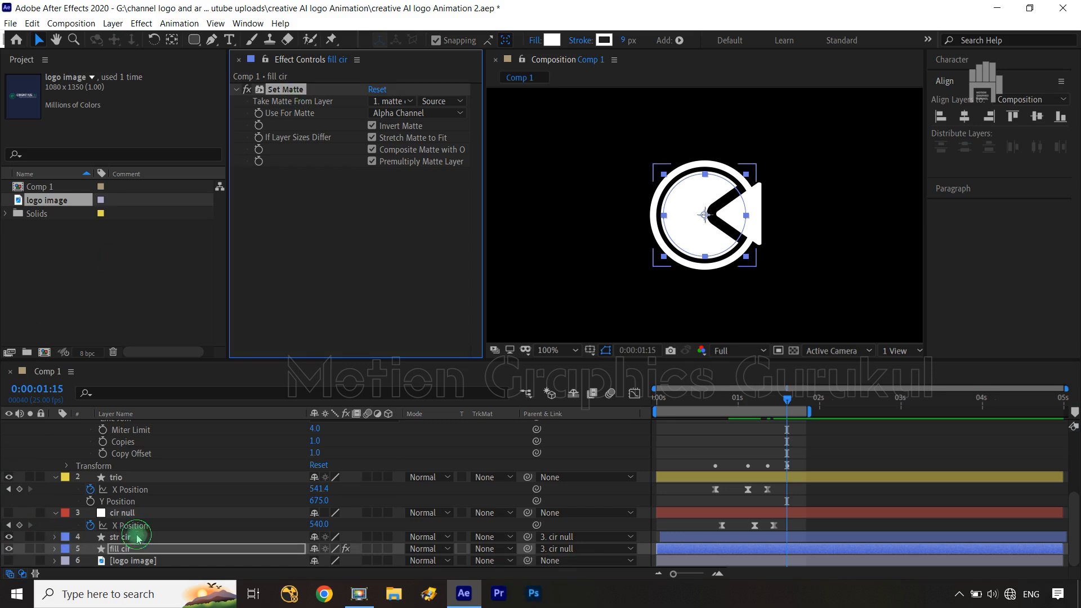
key(ctrl+v)
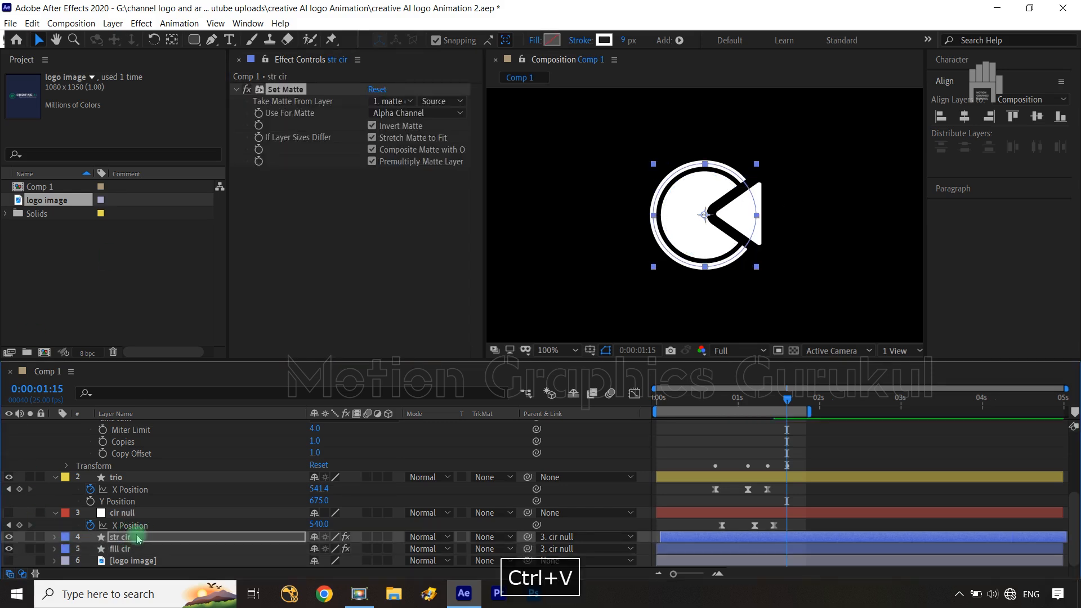
Step: At 0:00:01:04, reduce the matte cir layer's Offset Paths amount to 17
drag(788, 401, 752, 399)
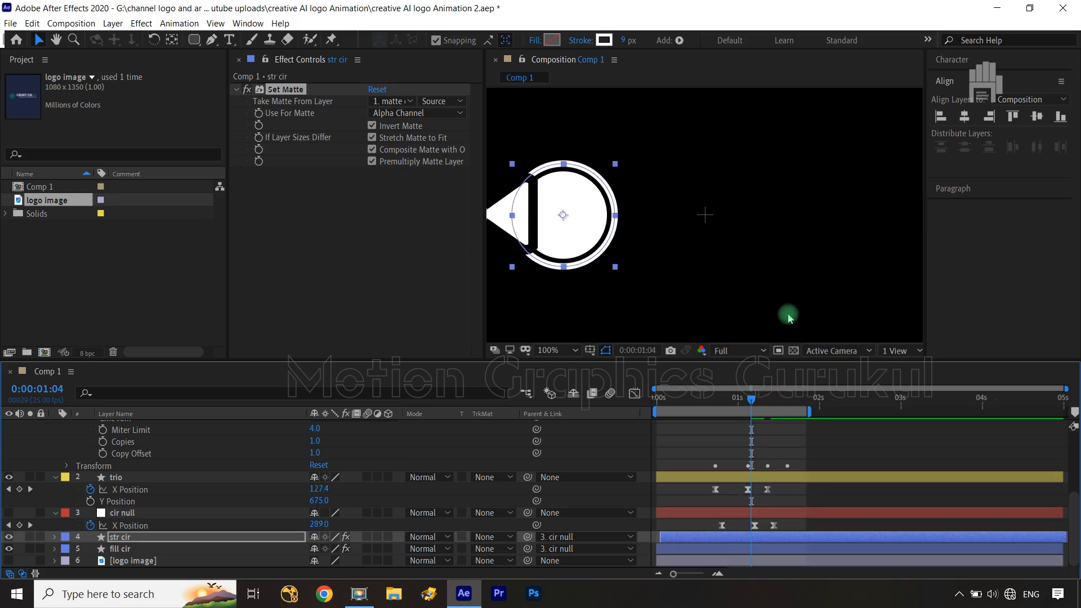
key(shift+slash)
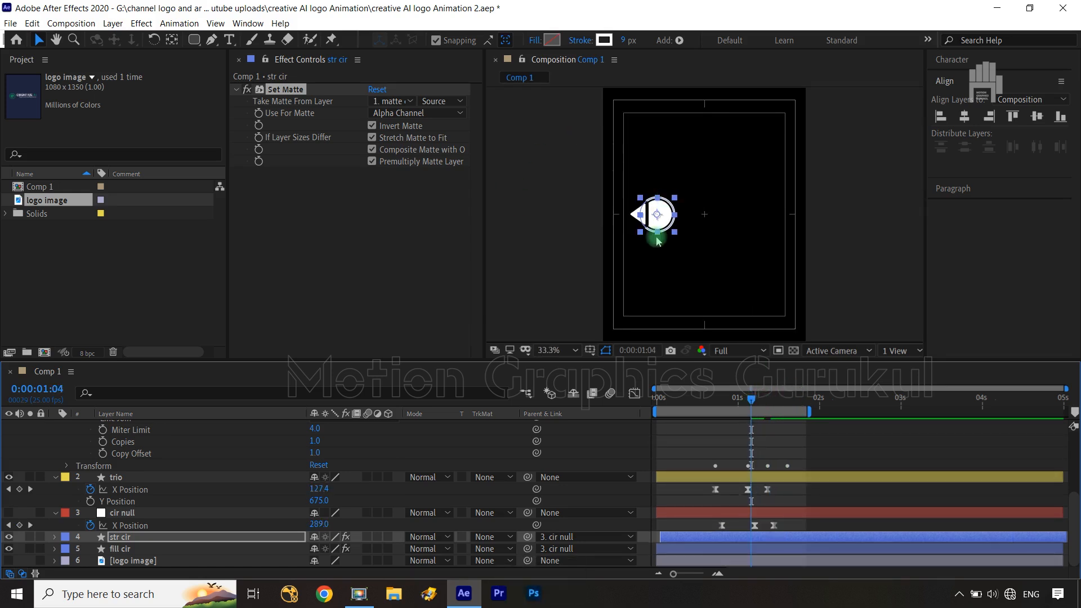
key(slash)
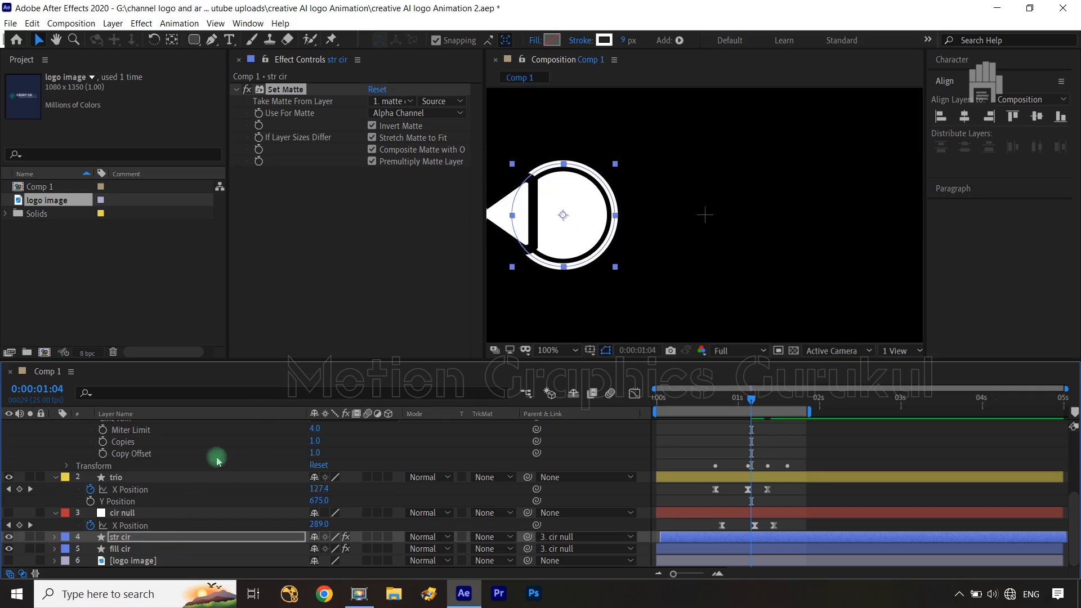
scroll(259, 493, up, 3)
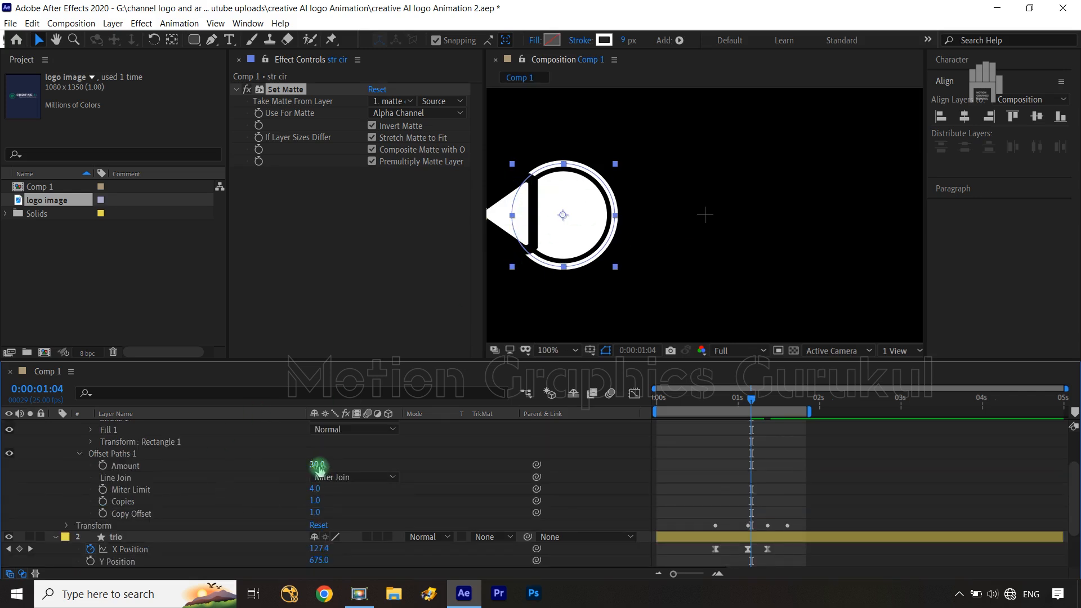
drag(316, 465, 313, 465)
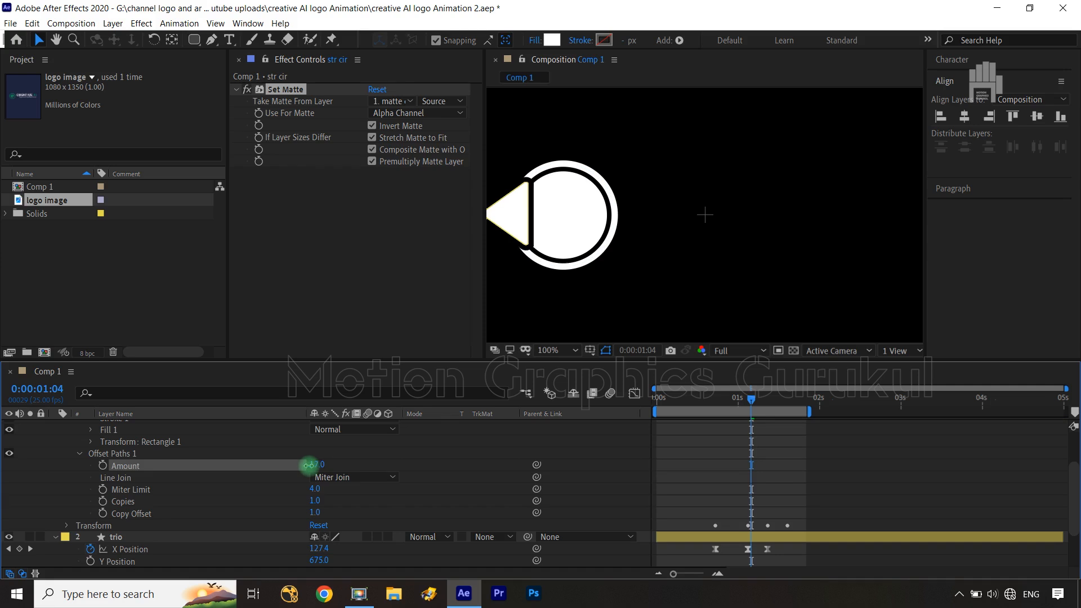
click(424, 444)
Step: Preview the animation from the start with the whole composition in view
drag(747, 401, 629, 415)
key(shift+slash)
key(space)
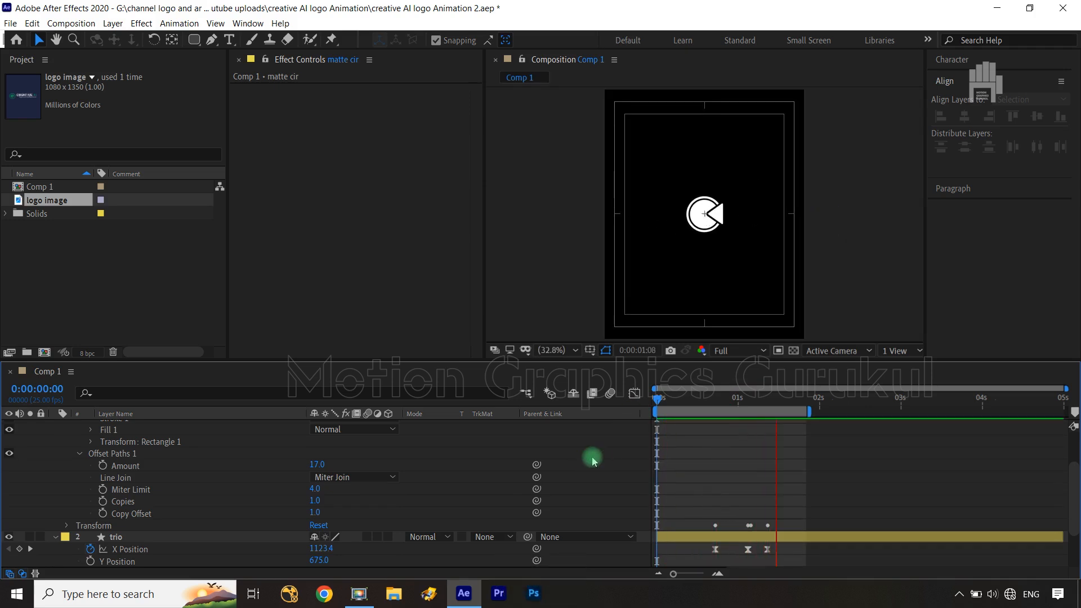
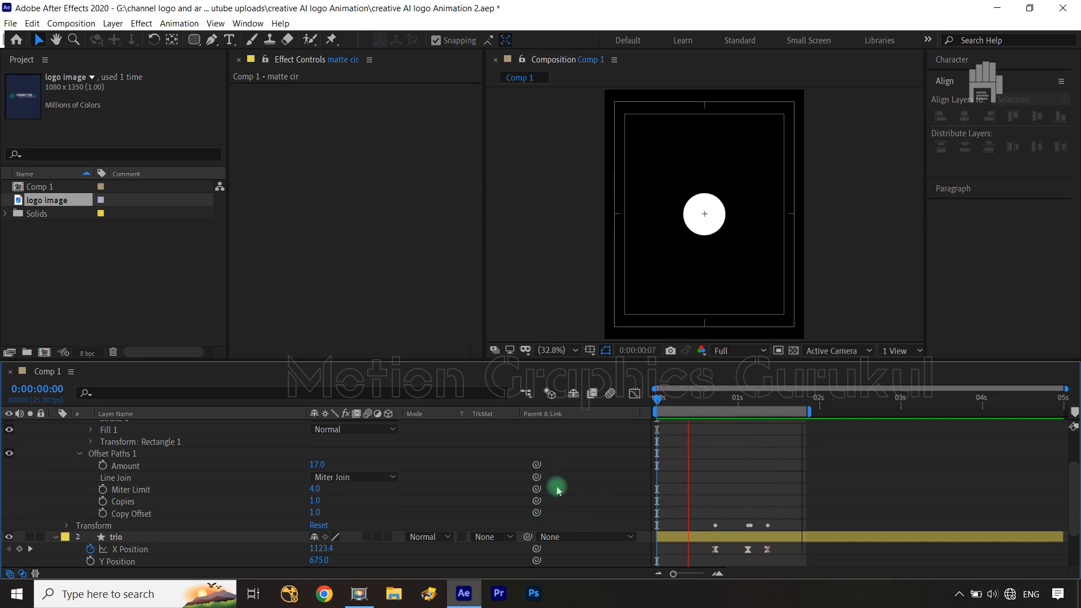
key(space)
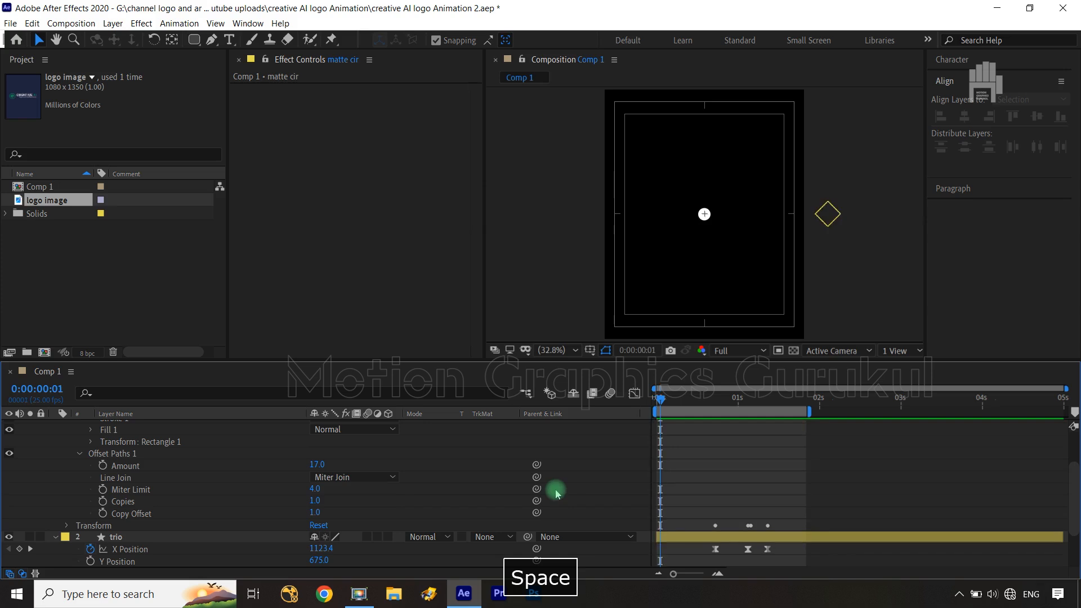
Step: Reveal the fill cir layer's Position property and add a keyframe for it at 0:00:00:20
drag(663, 401, 749, 402)
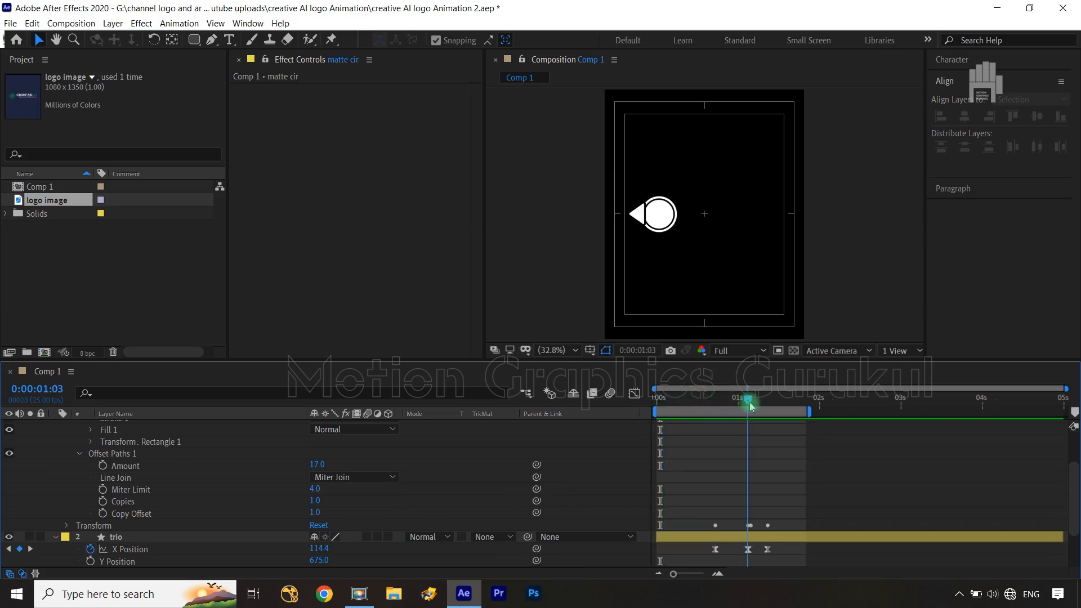
scroll(142, 467, up, 3)
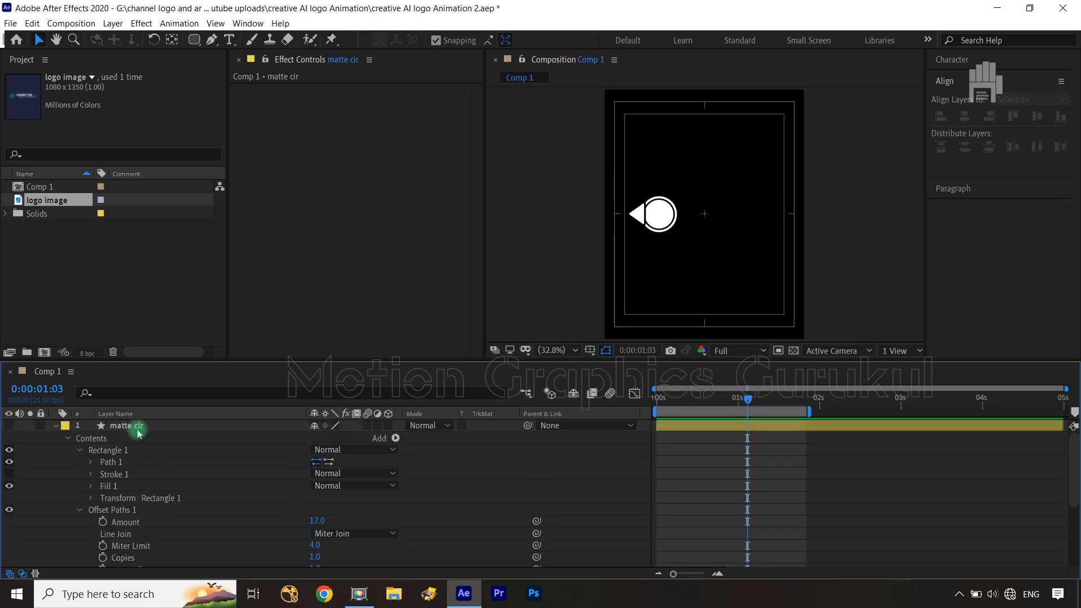
scroll(139, 432, down, 6)
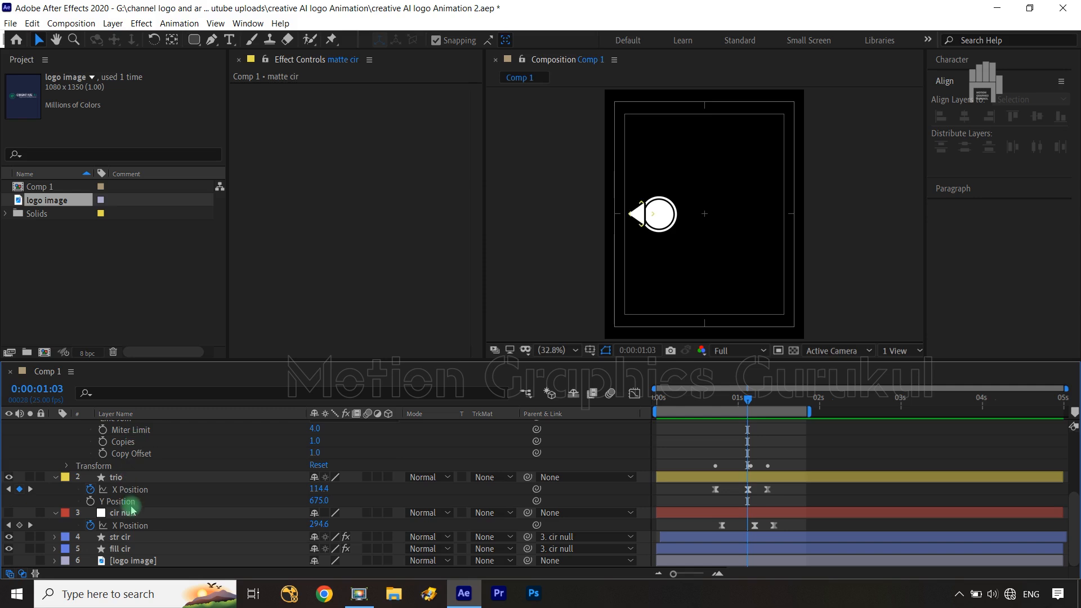
click(119, 549)
key(p)
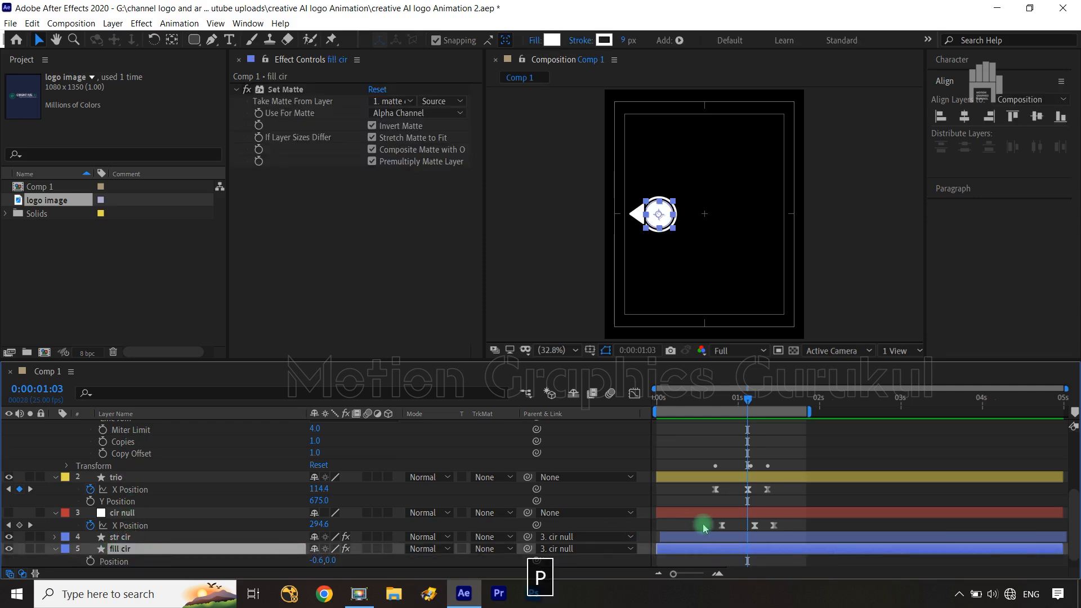
scroll(703, 524, down, 1)
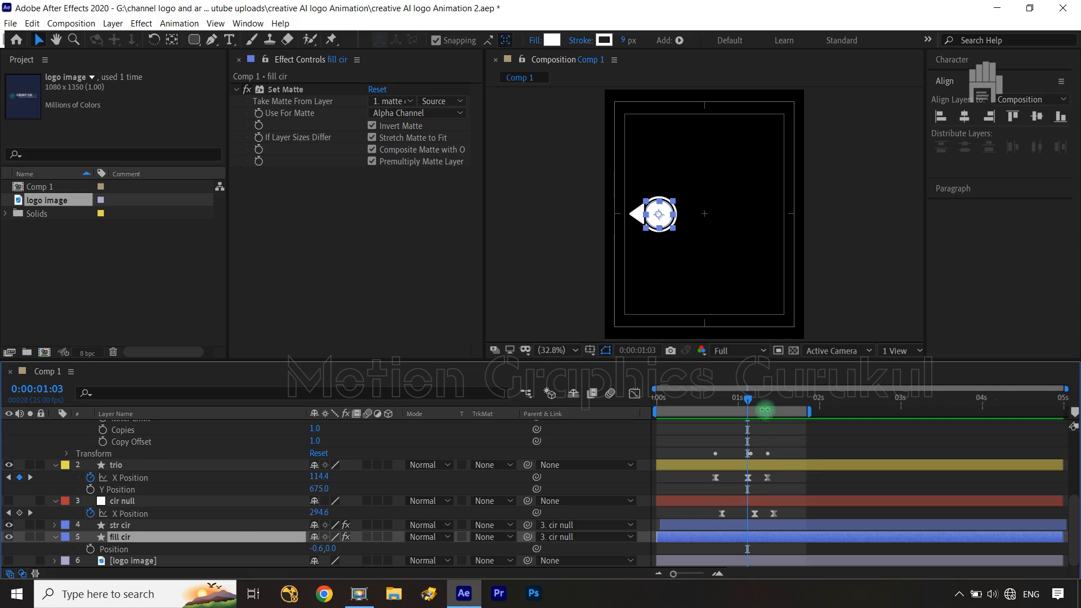
scroll(758, 437, up, 3)
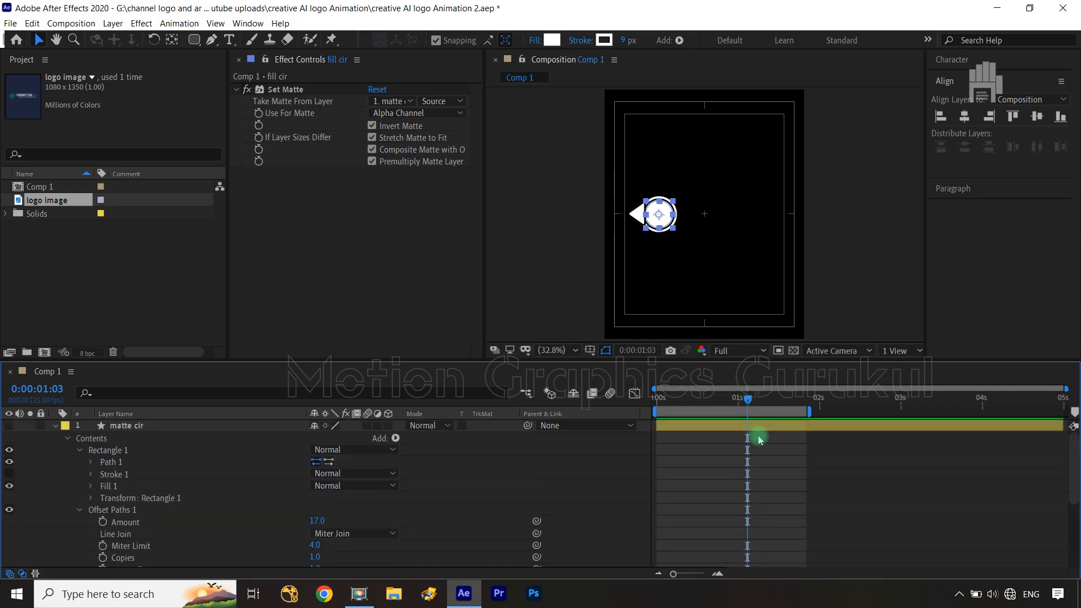
scroll(758, 438, down, 3)
drag(752, 405, 722, 401)
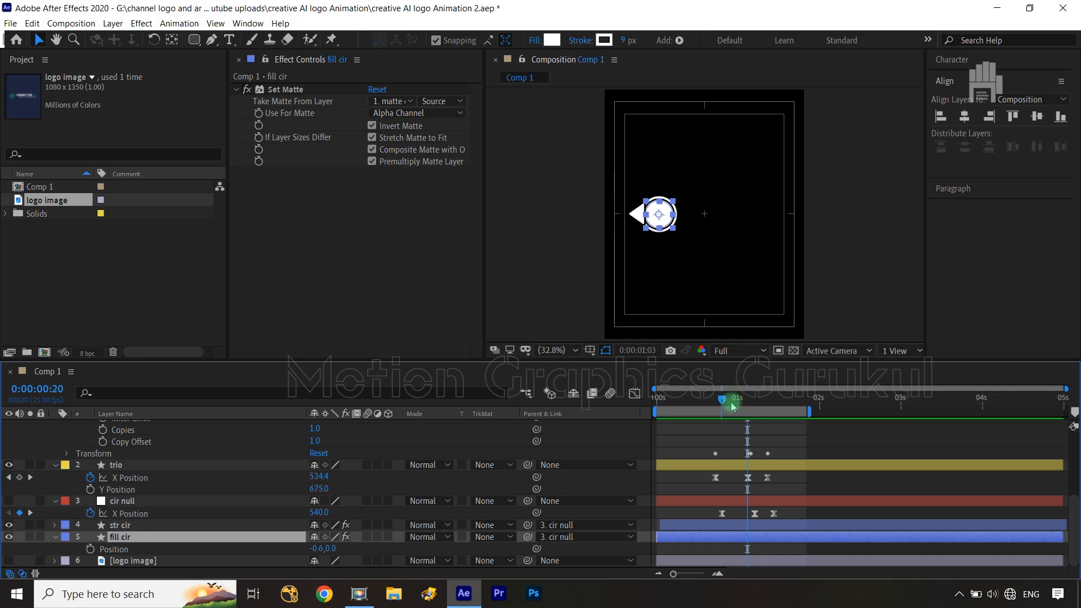
click(151, 503)
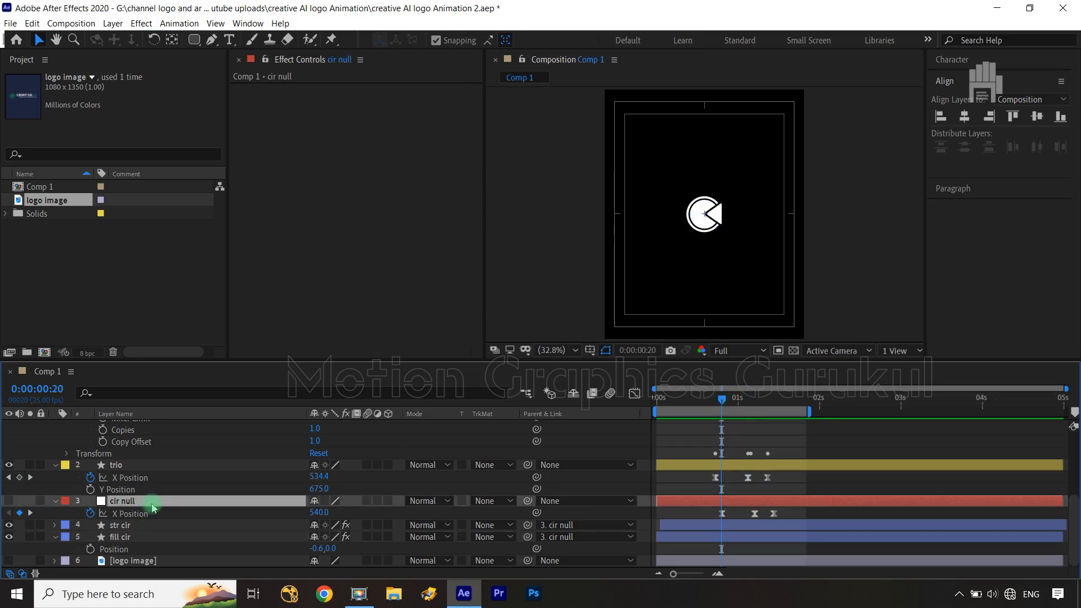
click(90, 549)
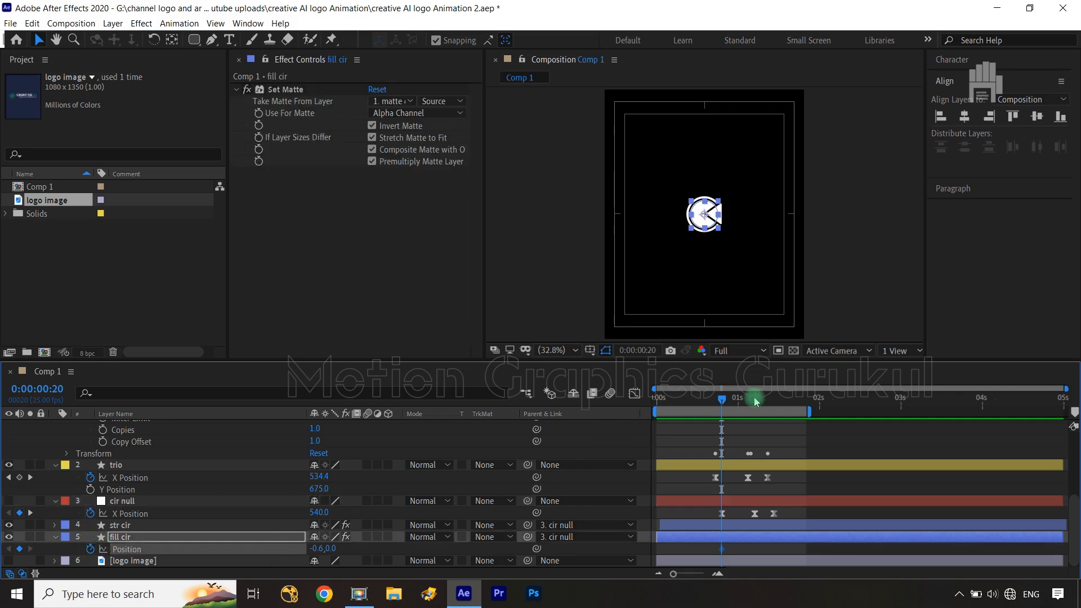
Step: At 0:00:01:05, set the fill cir layer's horizontal Position to -11.6
drag(736, 403, 754, 403)
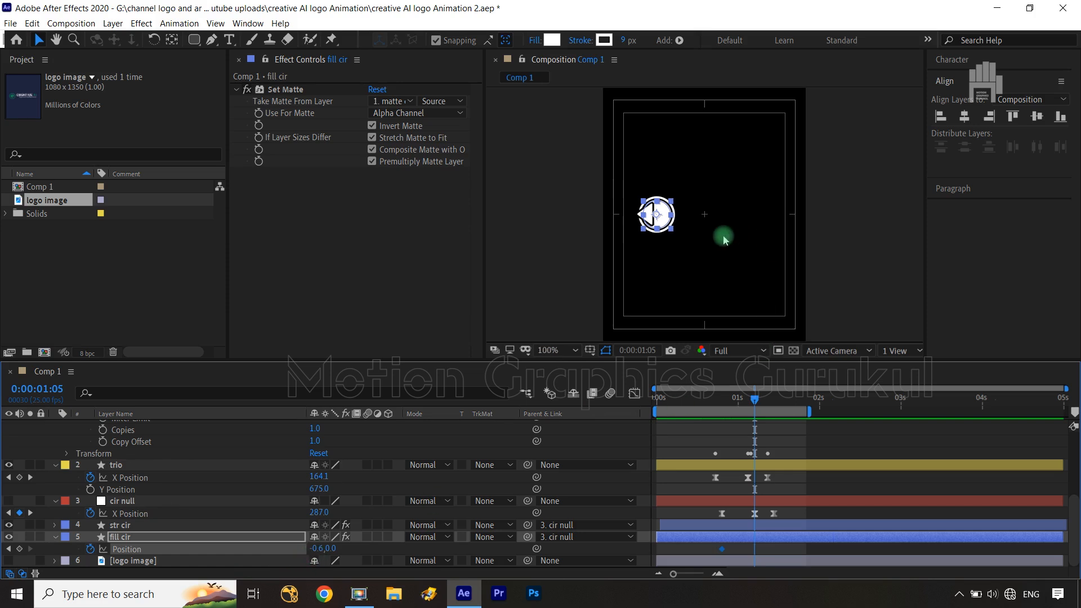
key(slash)
drag(315, 549, 306, 548)
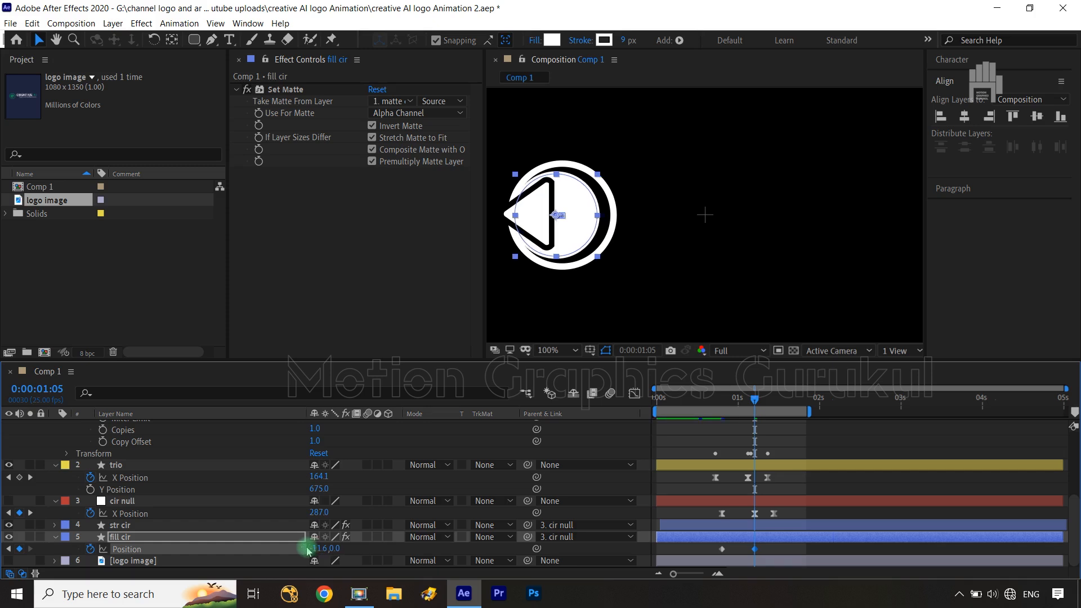
Step: Copy the fill cir layer's first Position keyframe and paste it at 0:00:01:11
drag(757, 407, 773, 401)
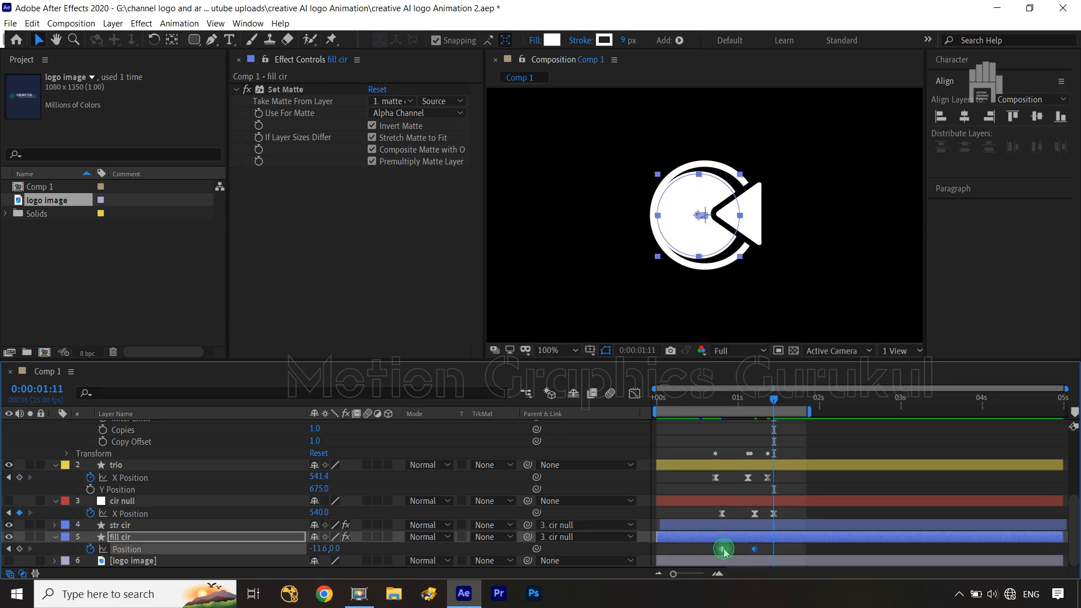
key(ctrl+c)
key(ctrl+v)
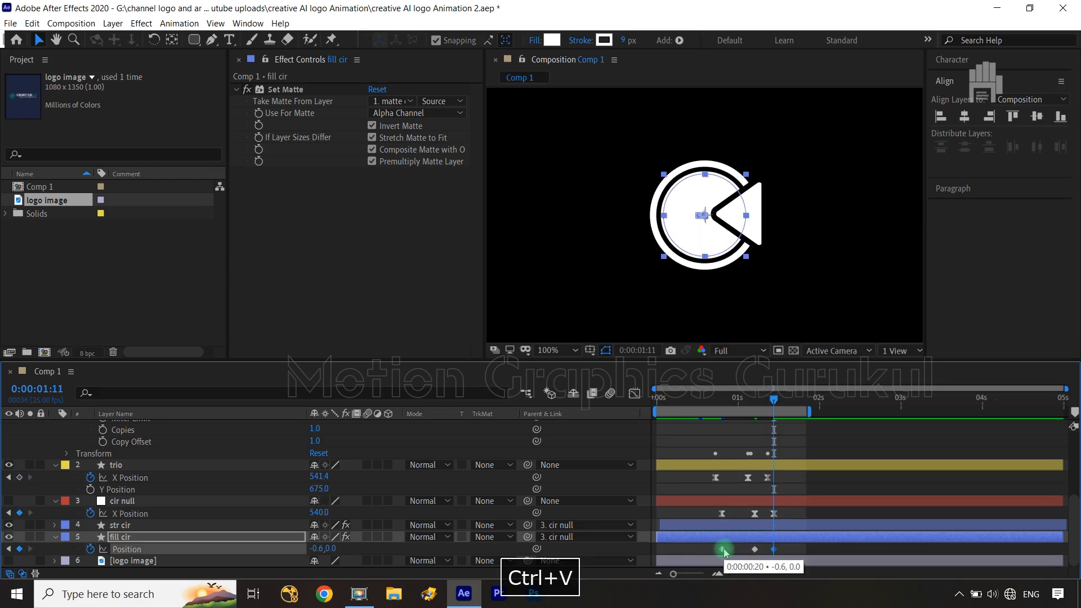
Step: Separate the dimensions of the fill cir layer's Position in the graph editor and remove the Y Position keyframes
drag(795, 548, 714, 555)
click(636, 394)
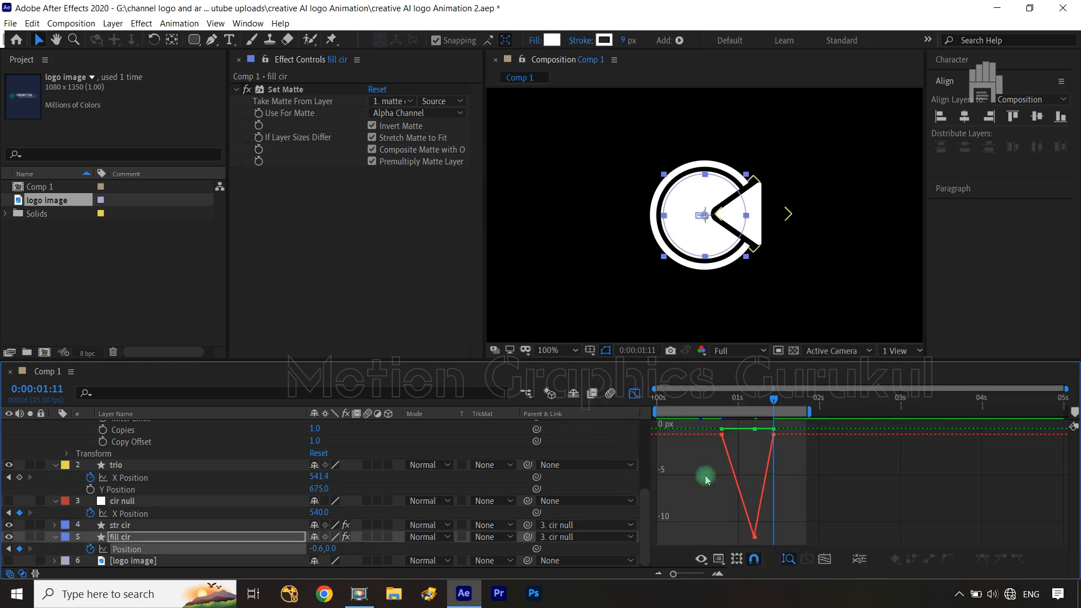
right_click(154, 549)
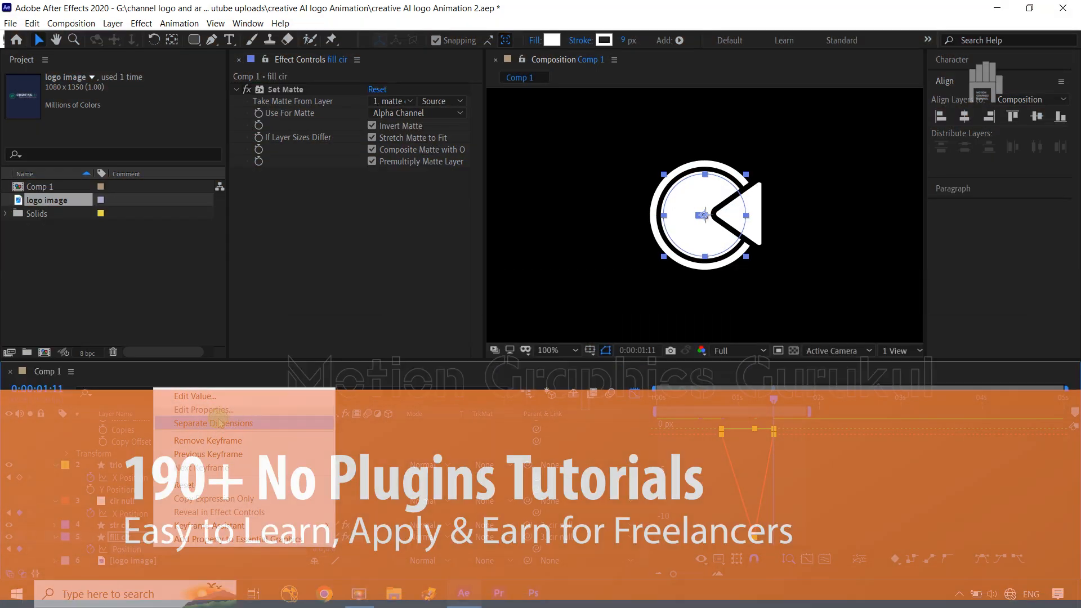
click(219, 423)
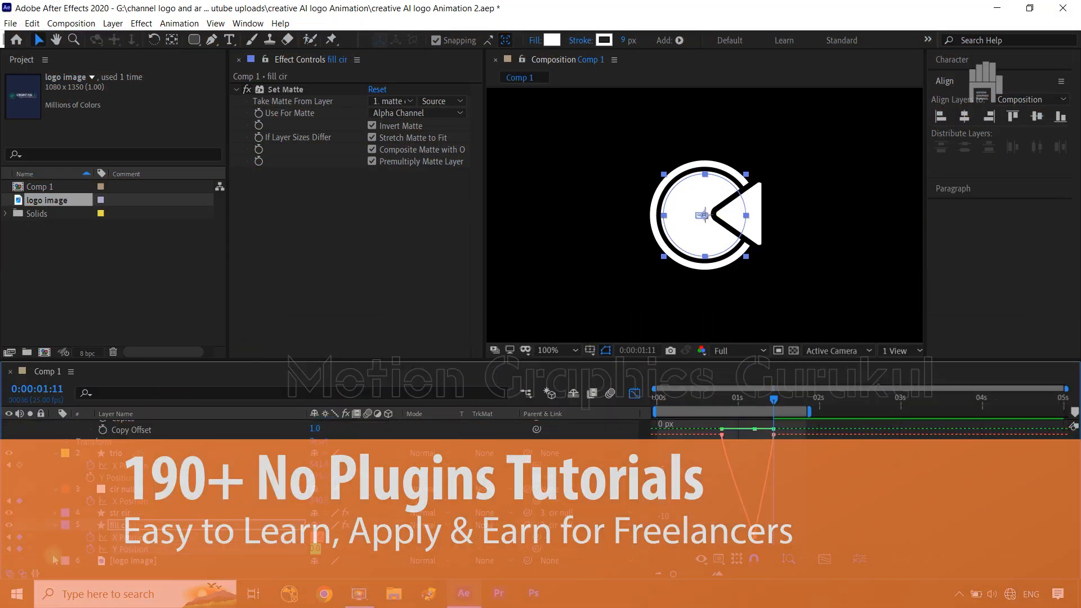
click(69, 542)
click(90, 549)
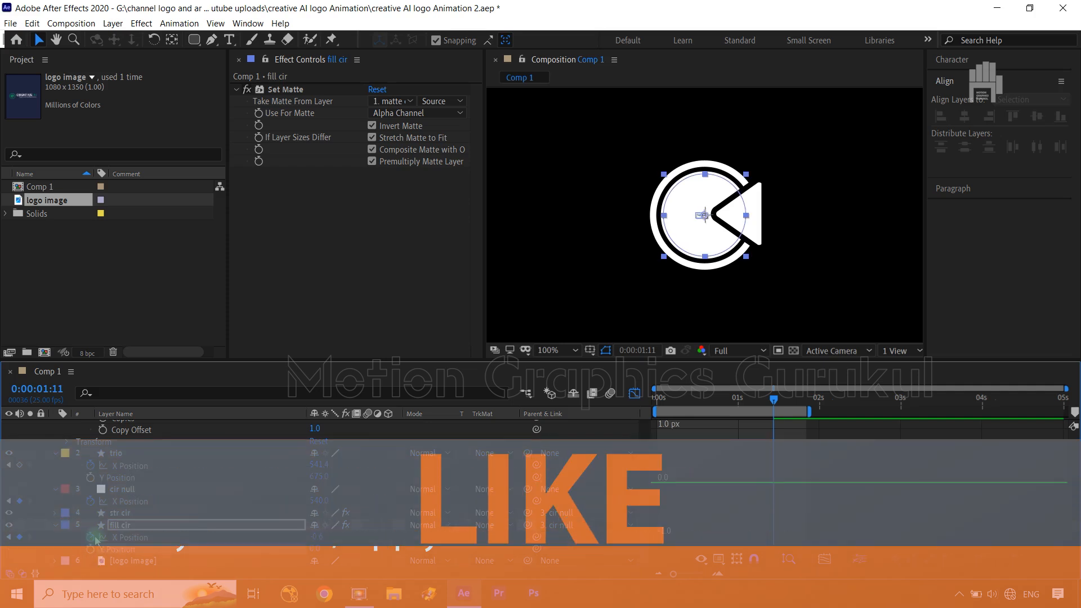
Step: Shape the fill cir layer's X Position curve into a smooth U by adjusting the handles of its three keyframes
click(140, 539)
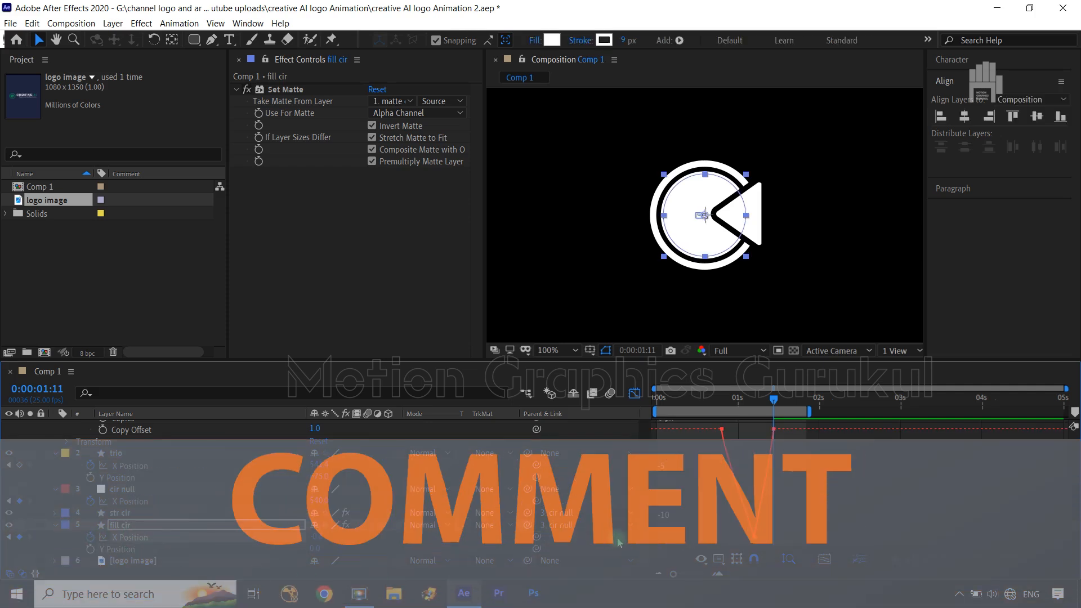
click(722, 429)
drag(723, 448, 723, 488)
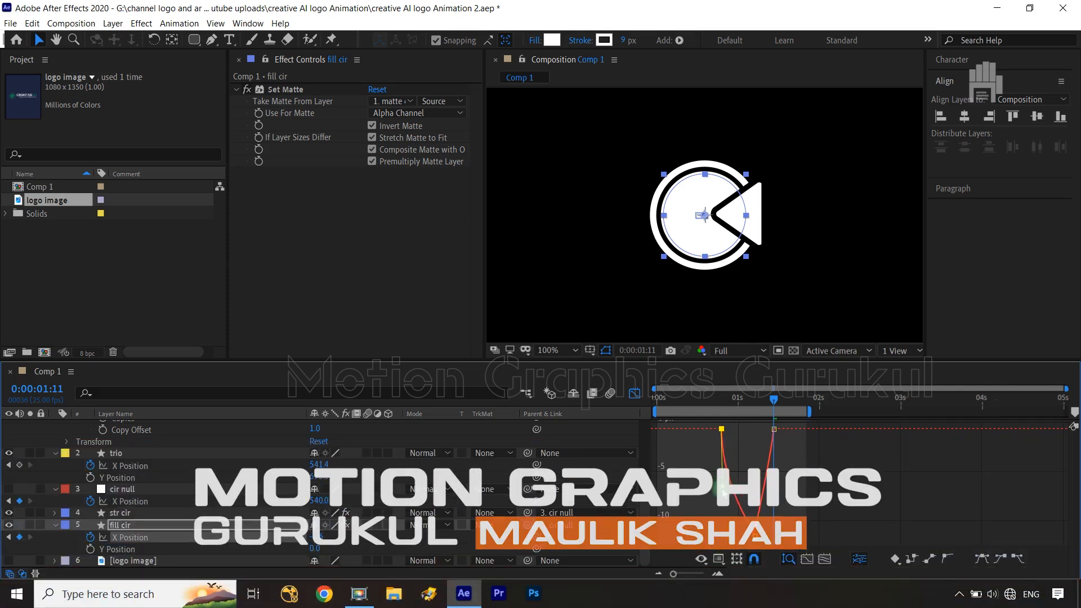
alt+click(754, 537)
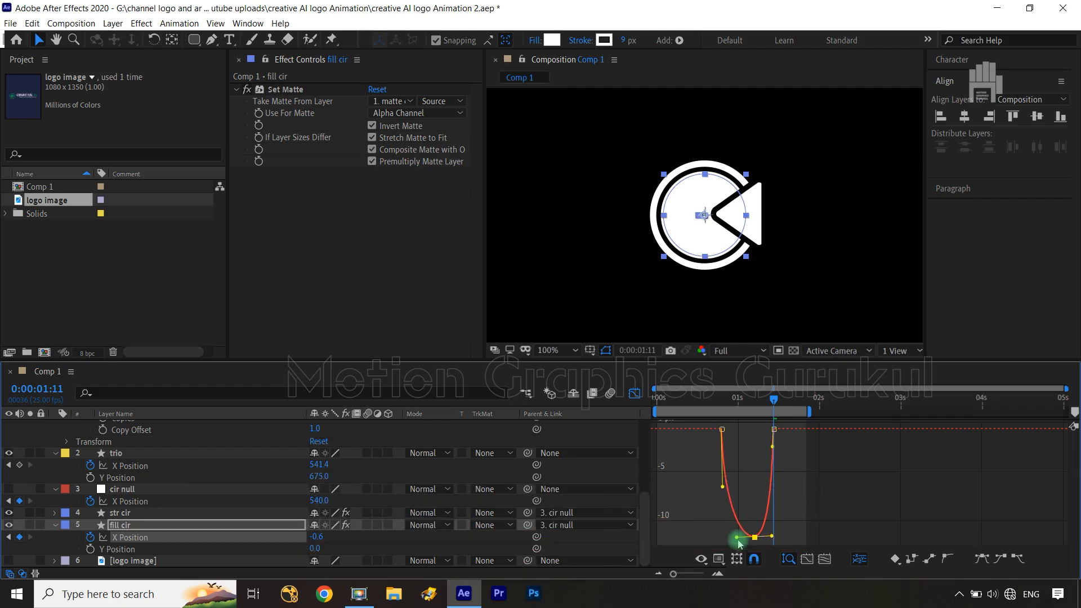
drag(770, 538, 766, 539)
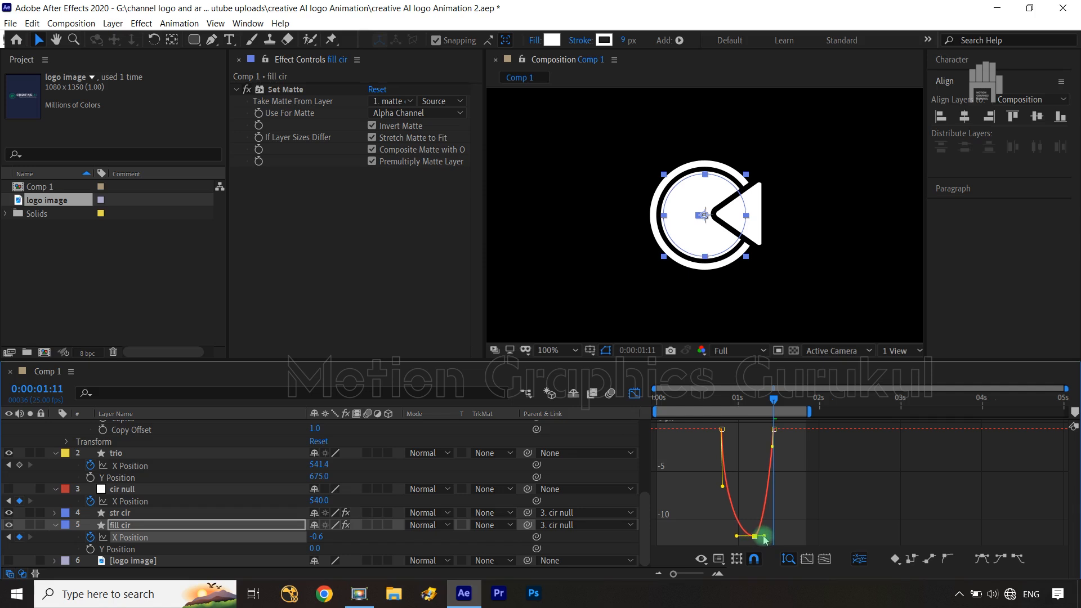
drag(771, 451, 774, 465)
click(634, 393)
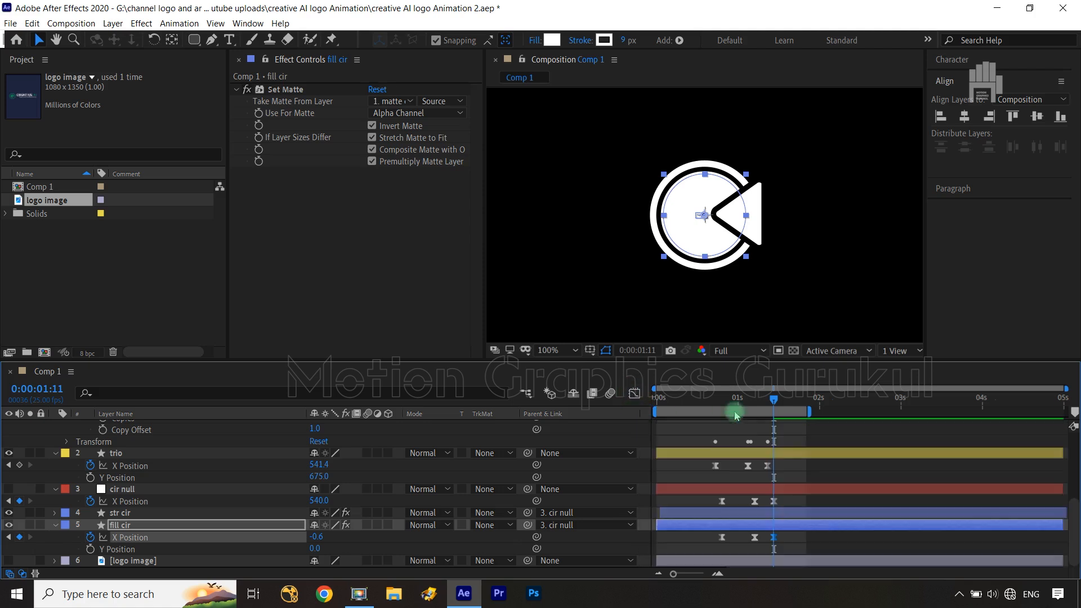
Step: Preview the animation from the start with the whole composition in view to check the fill cir motion
drag(774, 401, 601, 415)
key(Home)
key(shift+slash)
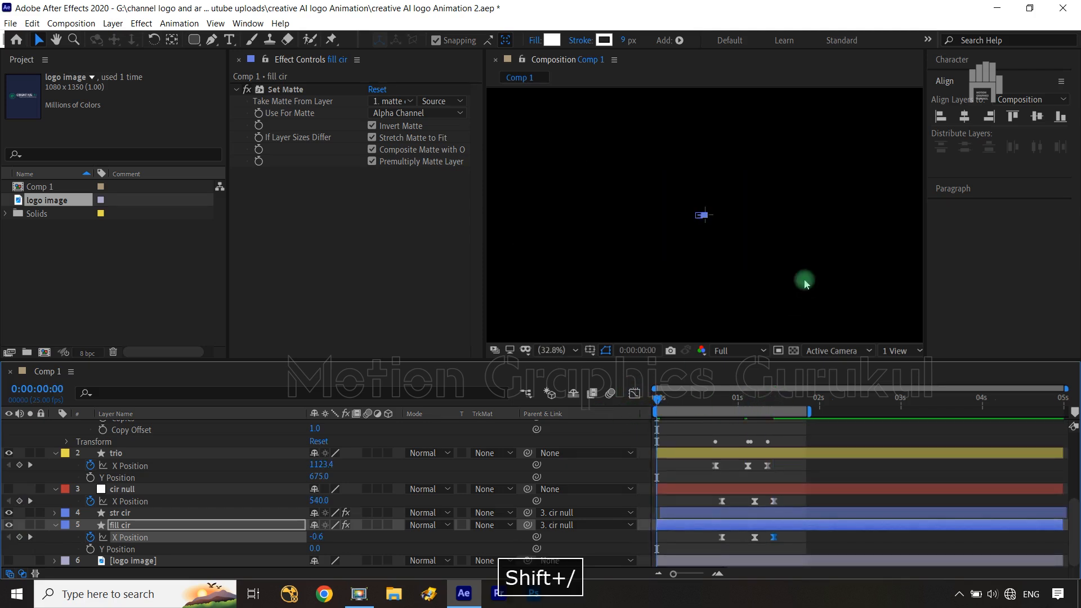
click(620, 475)
key(space)
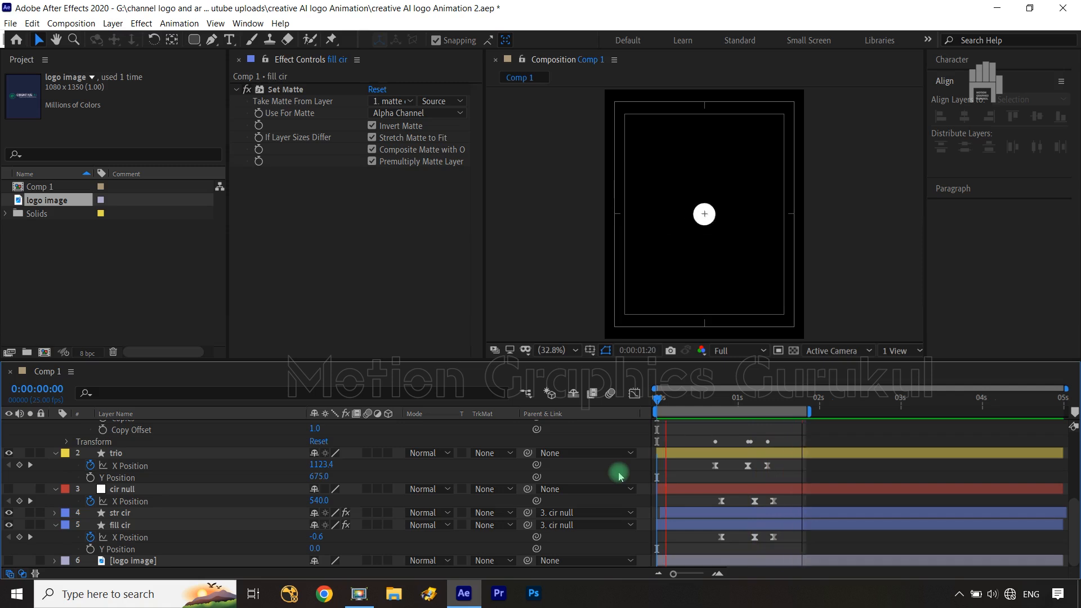
key(space)
click(660, 400)
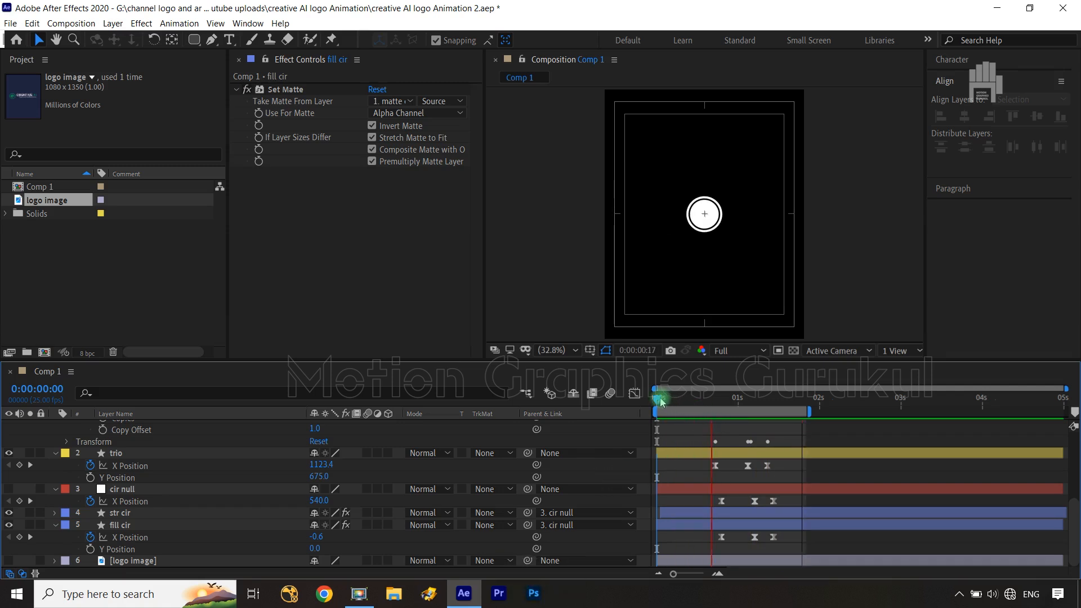
Step: Scrub through the triangle's pass across the circles up to 0:00:01:09 and replay the animation from the start
drag(725, 403, 741, 403)
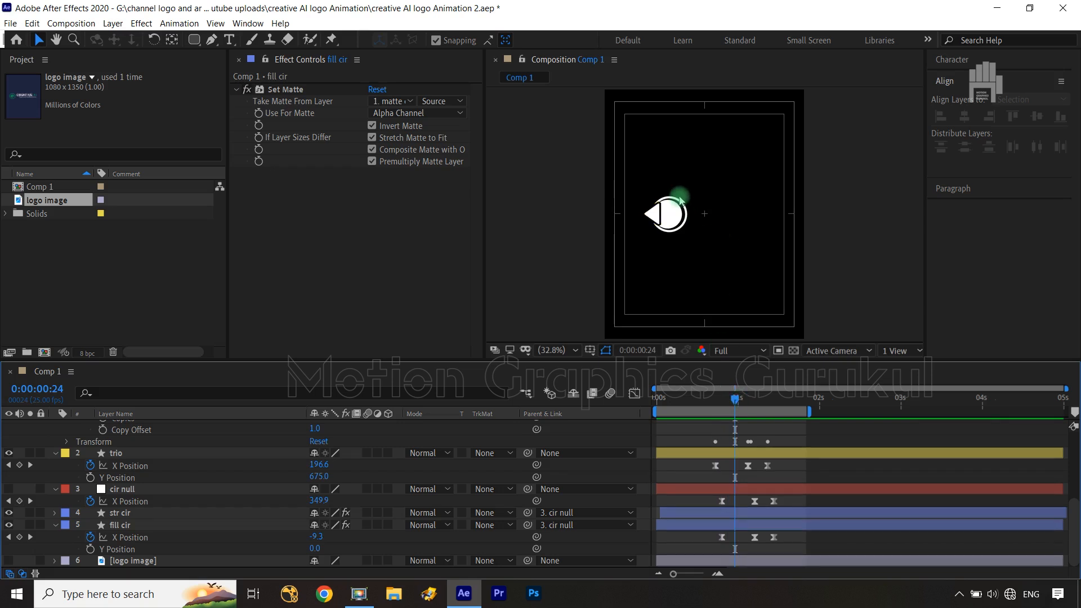
drag(736, 387, 771, 401)
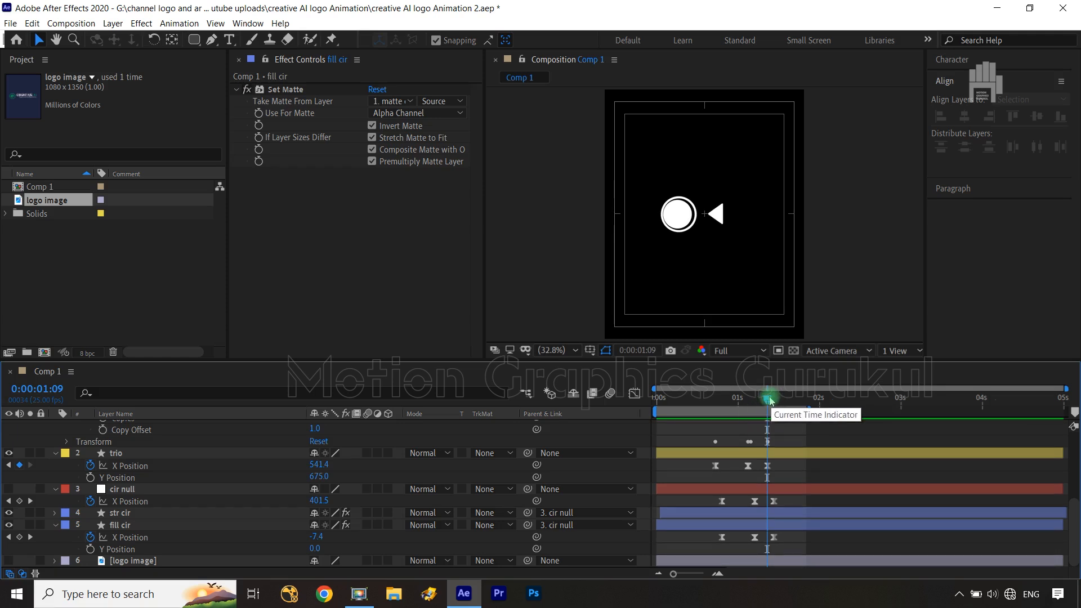
drag(771, 401, 641, 398)
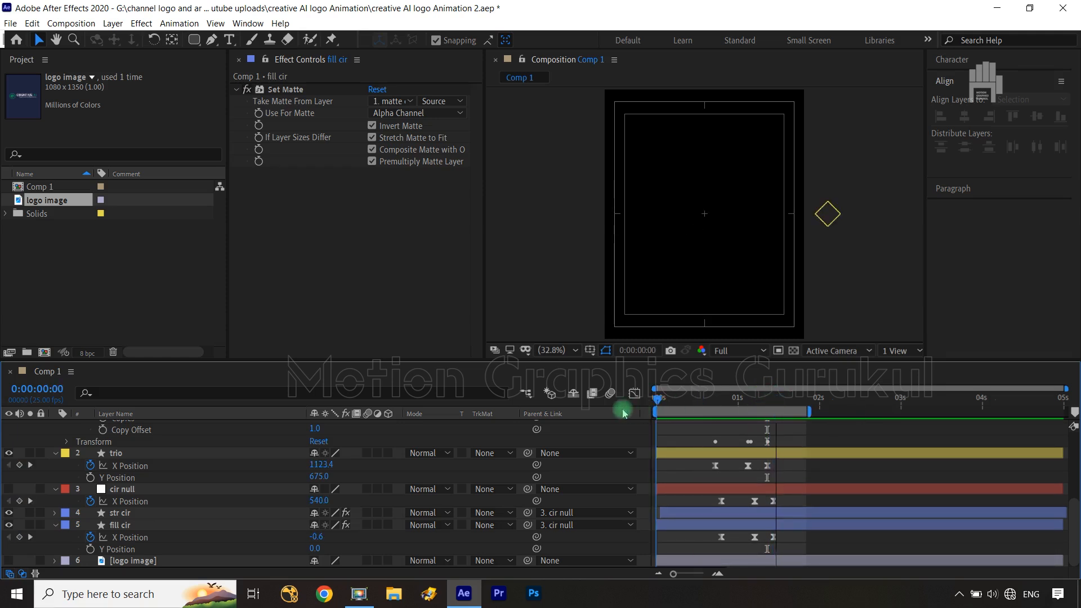
key(space)
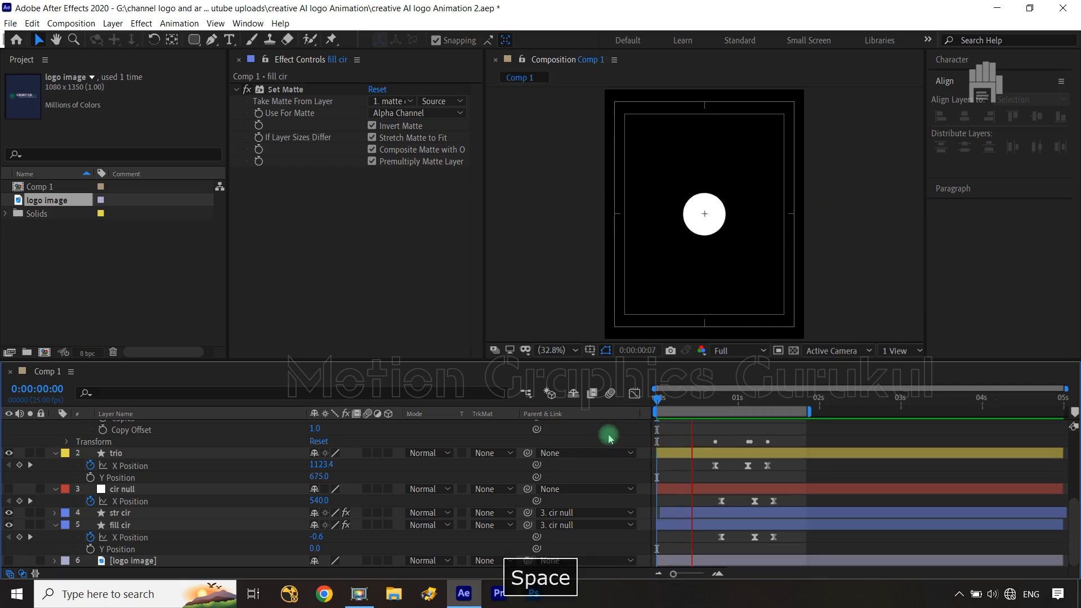
key(space)
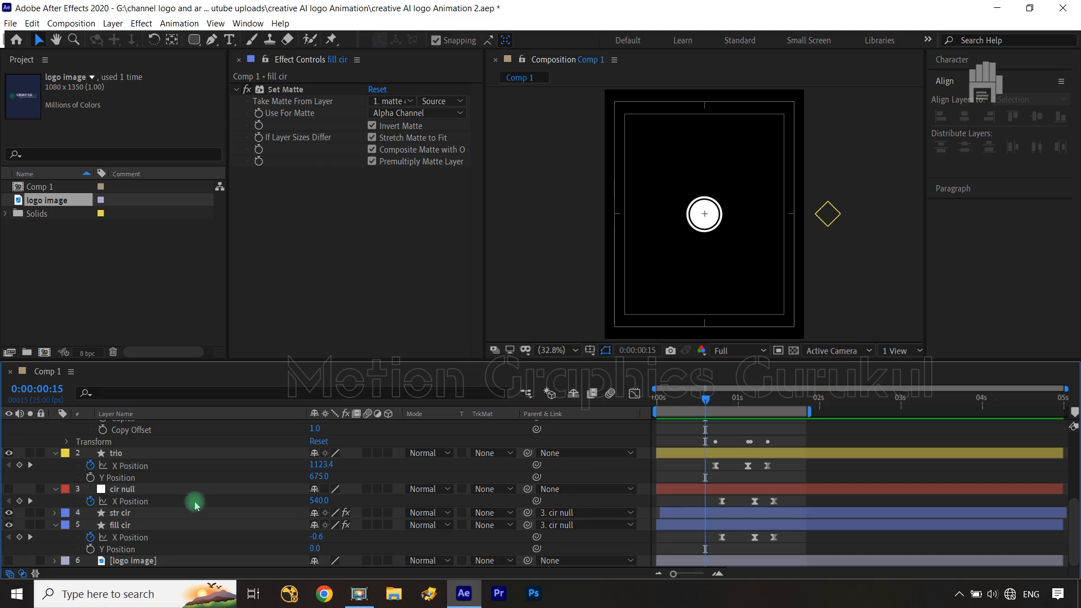
Step: Compare the trio and cir null timing around 0:00:01:11, and move the trio layer's last X Position keyframe one frame later
scroll(193, 499, up, 5)
drag(711, 400, 750, 406)
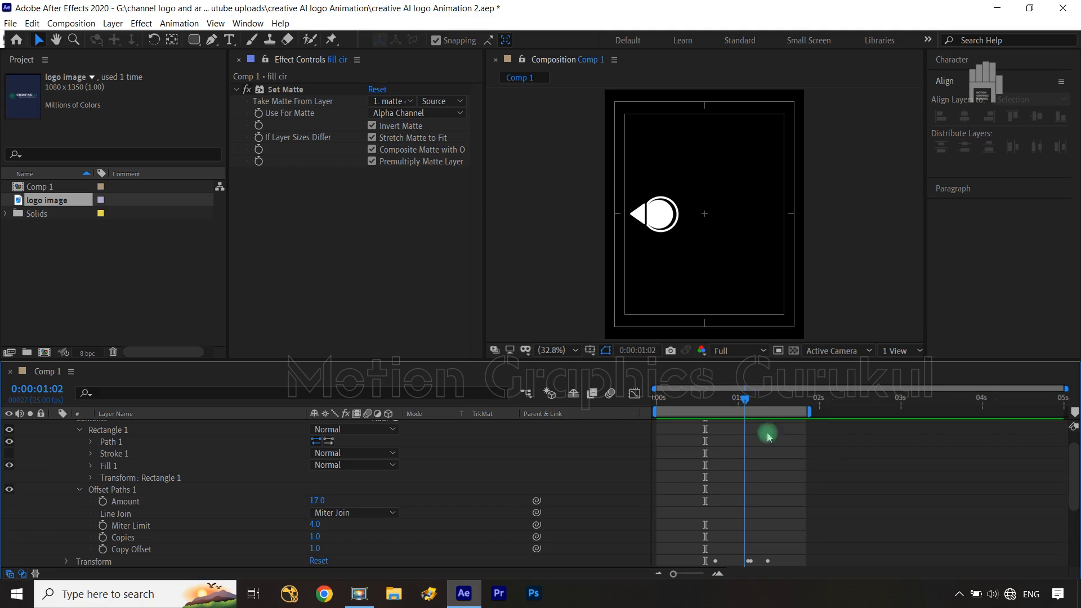
scroll(827, 461, down, 5)
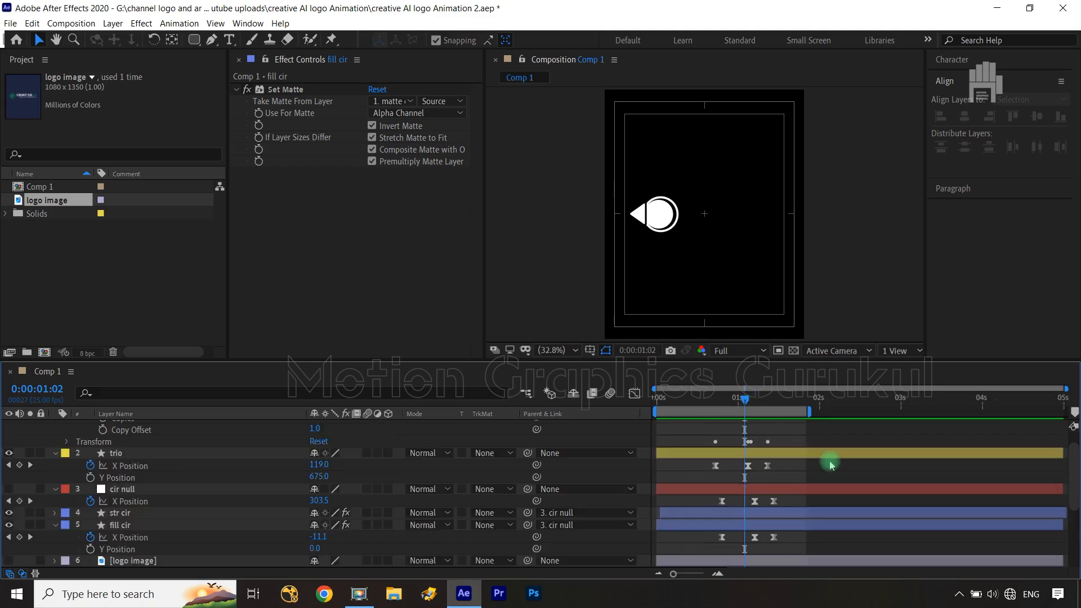
click(143, 501)
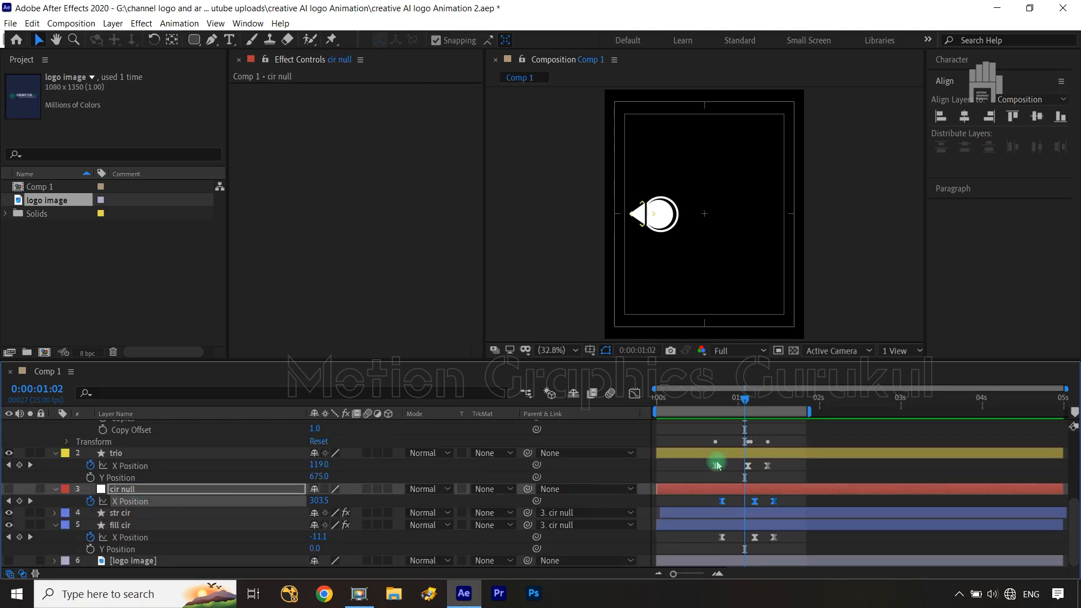
drag(749, 403, 774, 403)
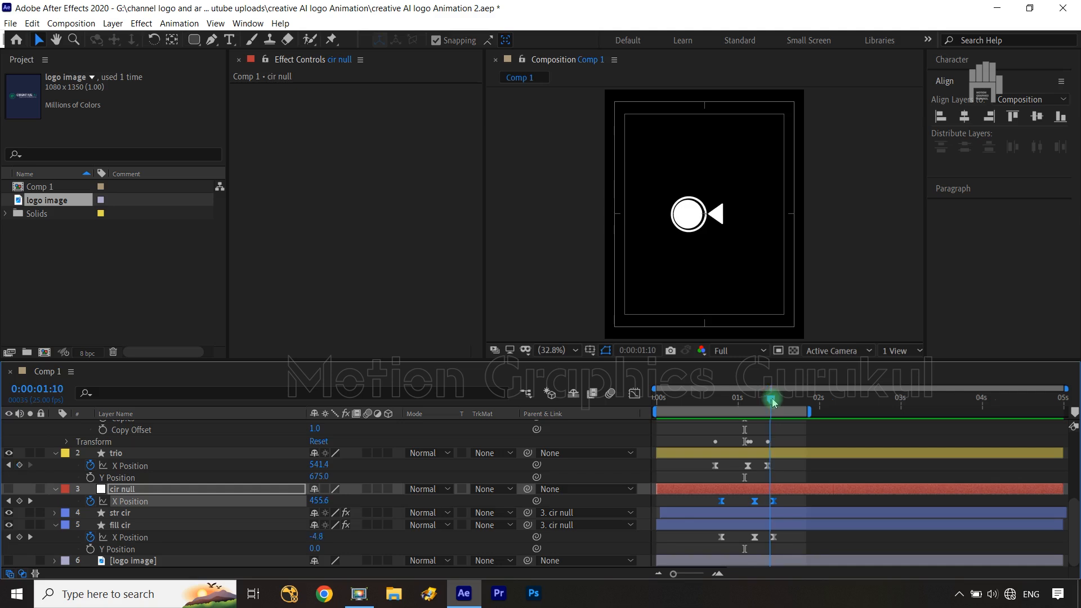
drag(775, 401, 774, 402)
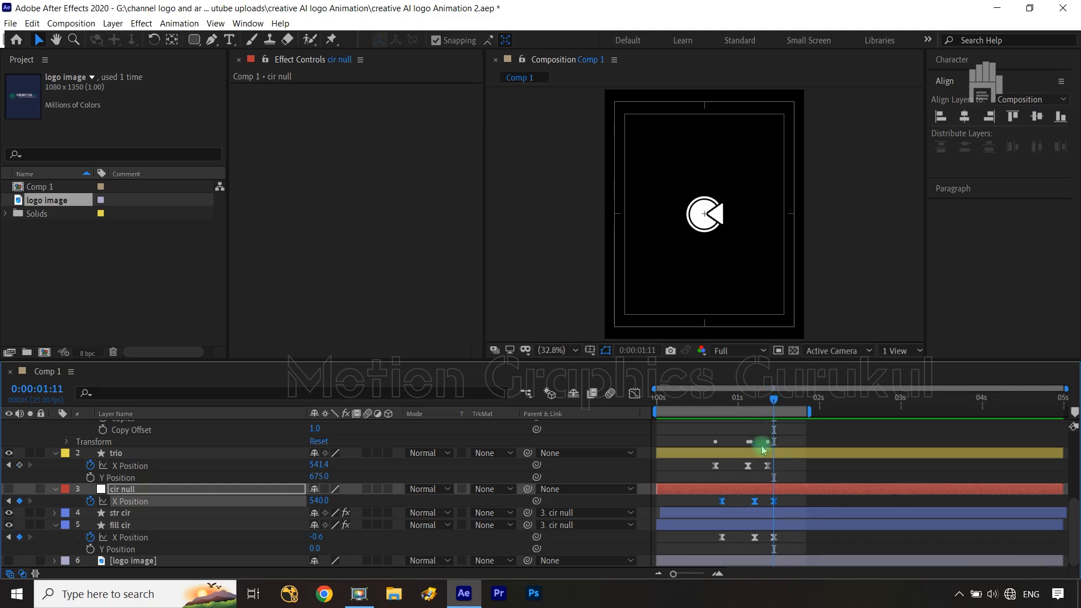
click(783, 503)
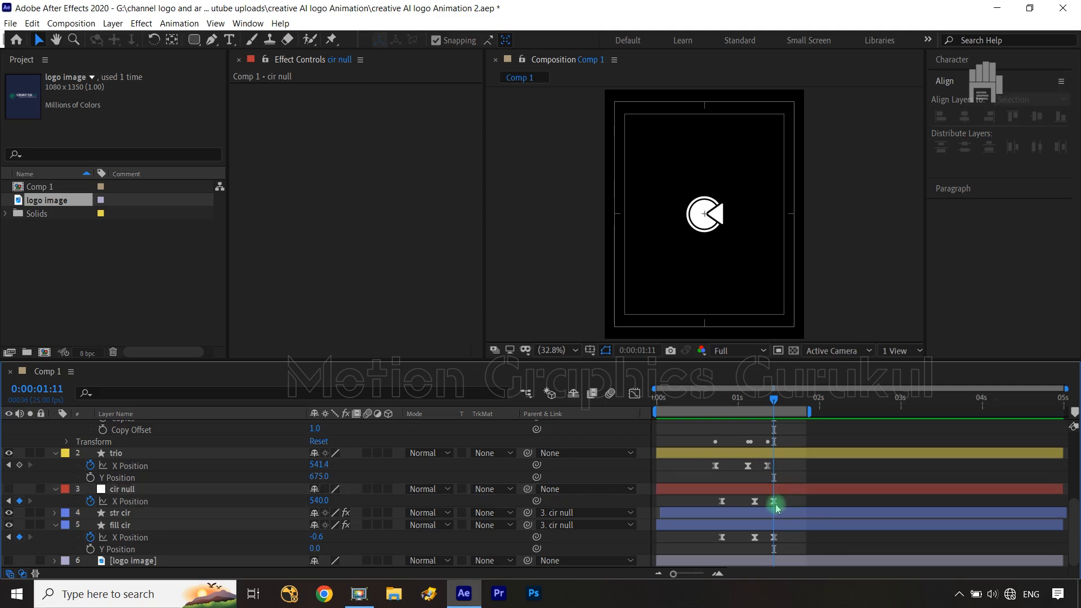
click(774, 503)
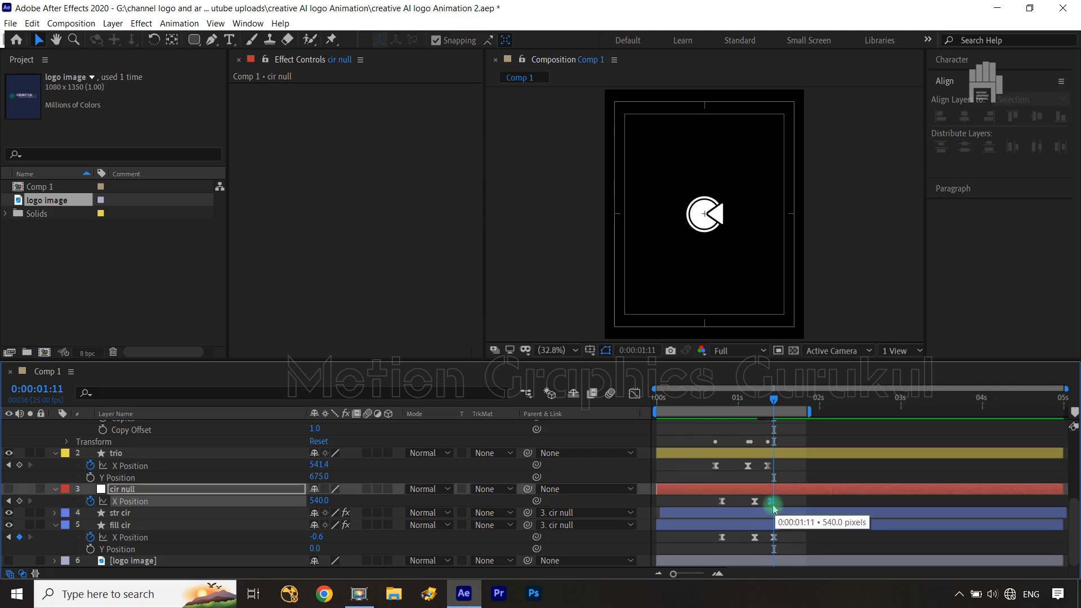
click(770, 467)
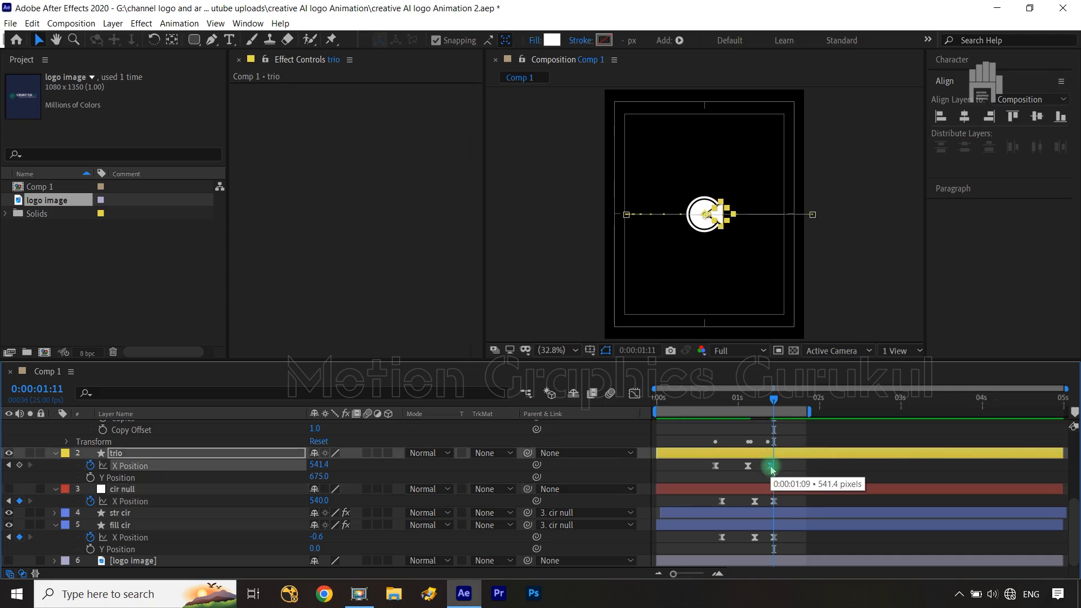
Step: Replay the animation from the start to check the trio layer's new timing
drag(775, 399, 603, 424)
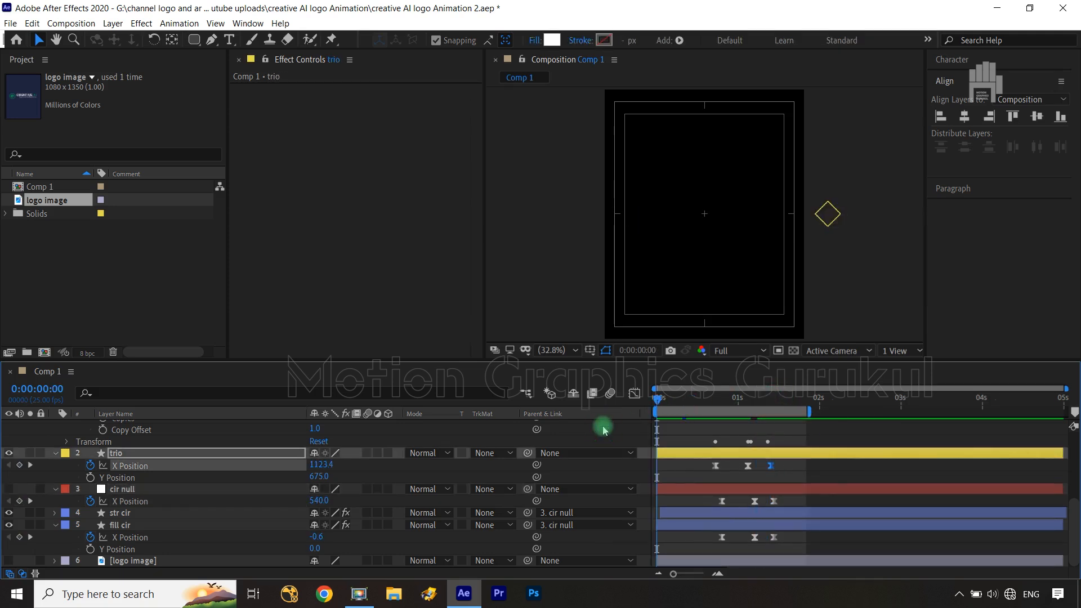
click(603, 426)
key(space)
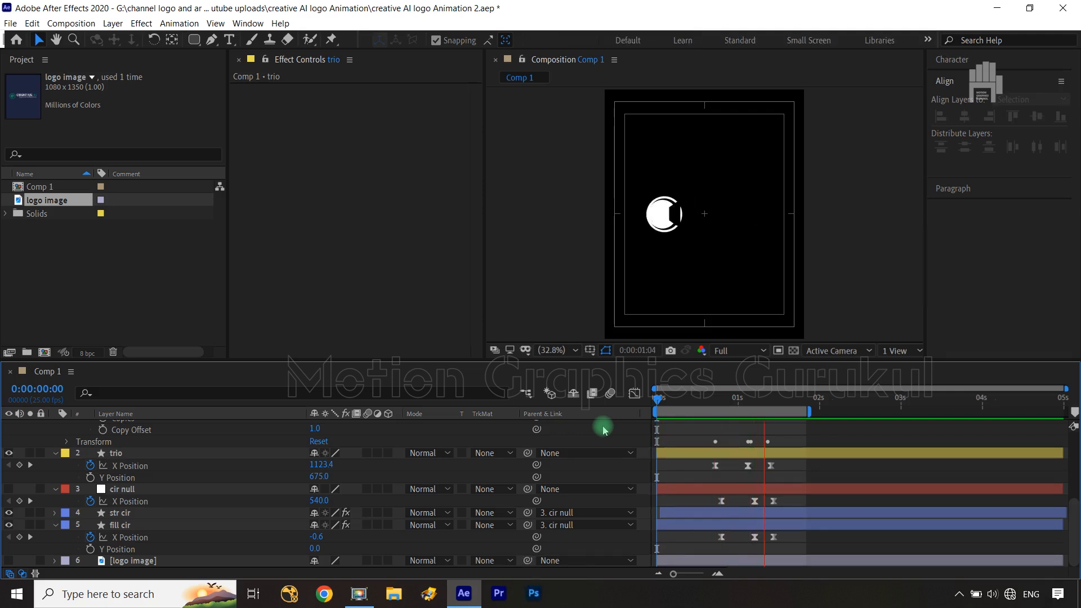
key(space)
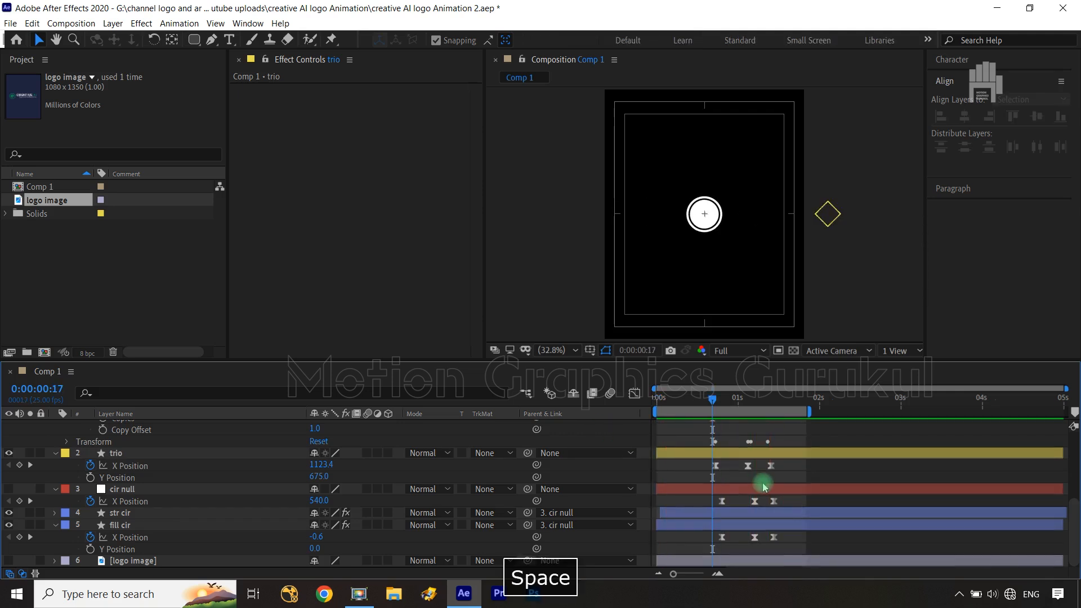
Step: Show only the matte cir layer's keyframed properties and move its last X Position keyframe one frame later to match trio
scroll(450, 480, up, 3)
scroll(168, 468, up, 5)
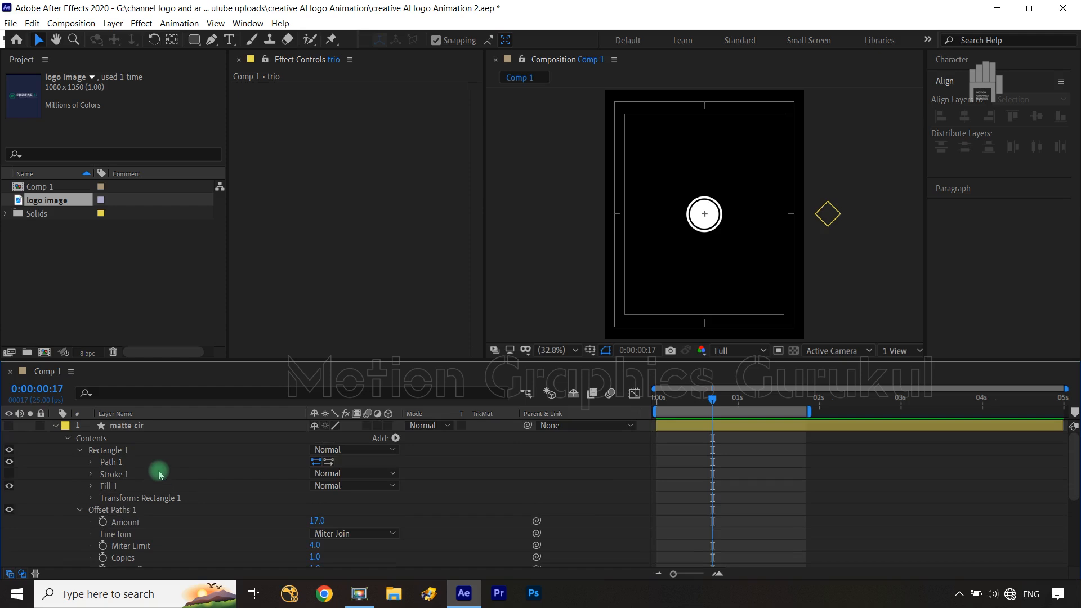
click(151, 426)
key(u)
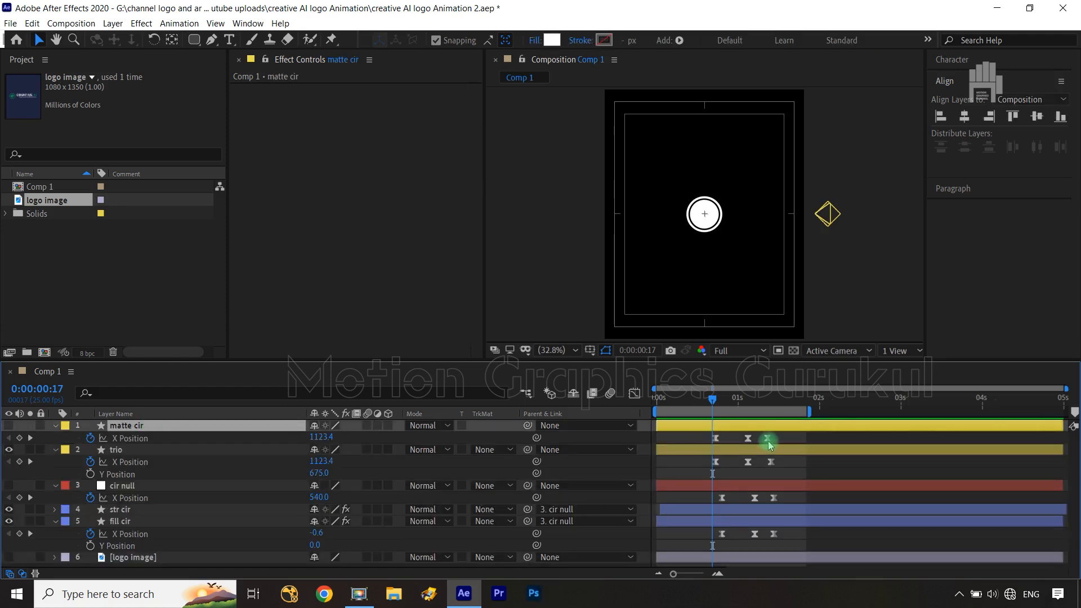
click(770, 439)
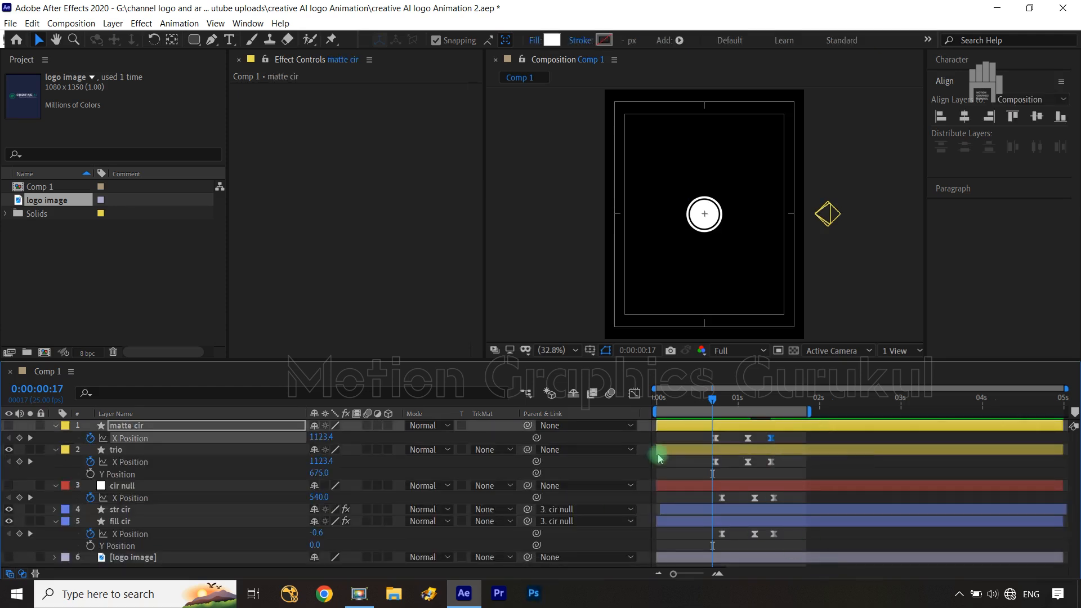
Step: Replay the animation from the start to check the matte cir layer's new timing
click(604, 472)
key(space)
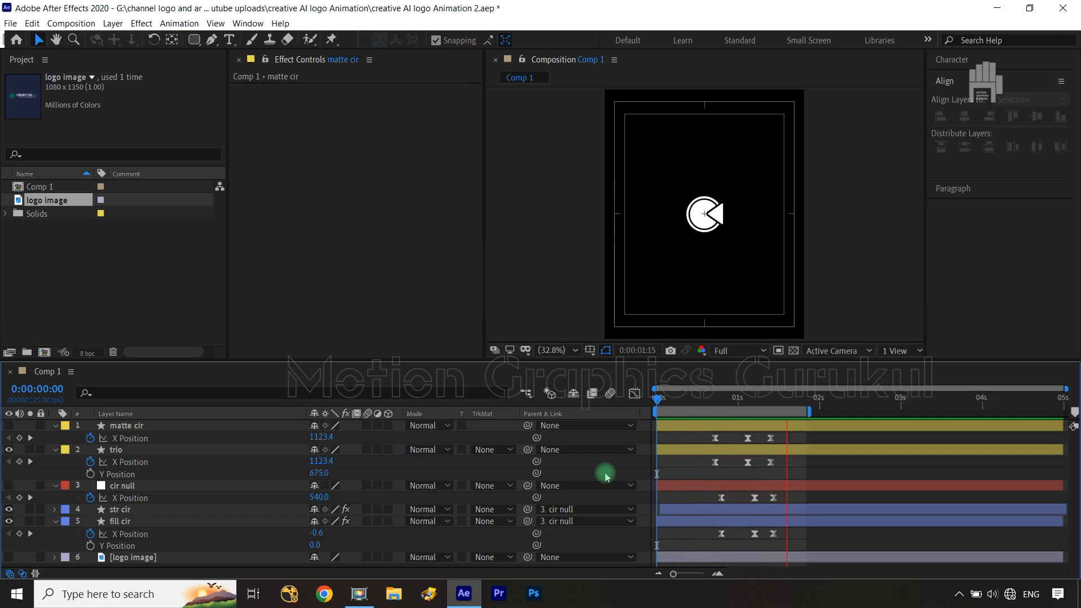
key(space)
key(shift+slash)
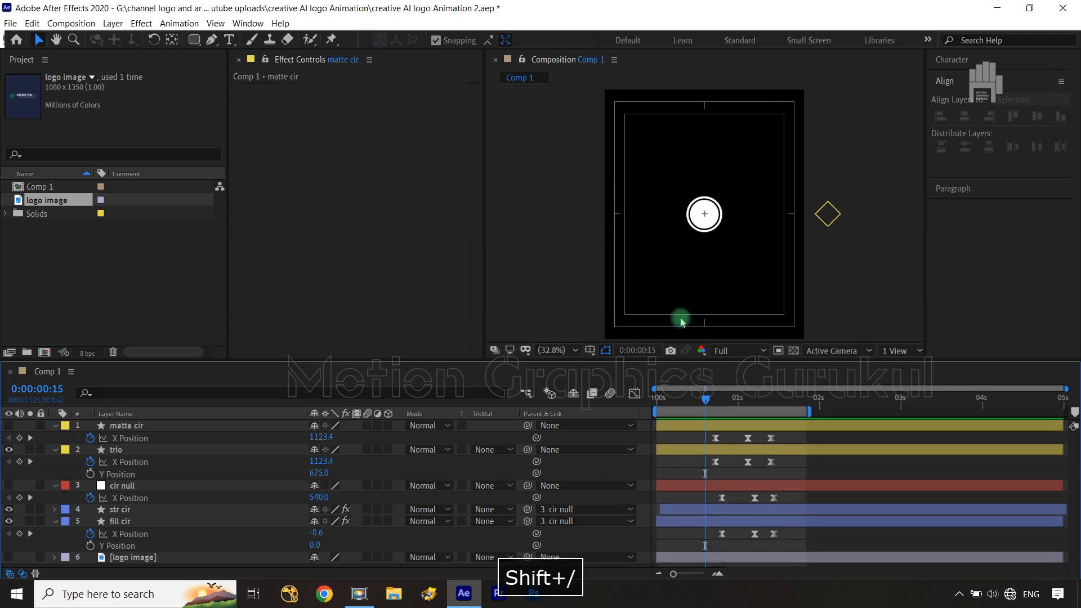
Step: Hide the title/action safe guides and inspect the triangle's cut in the circles at 0:00:01:12
click(590, 349)
click(625, 366)
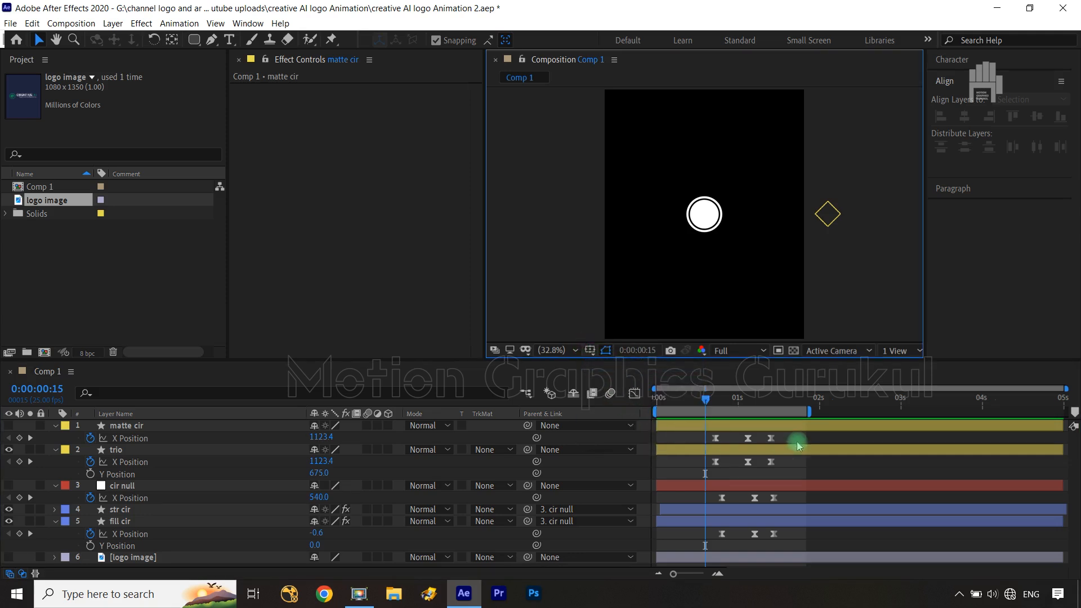
drag(708, 403, 778, 400)
key(Caps_Lock)
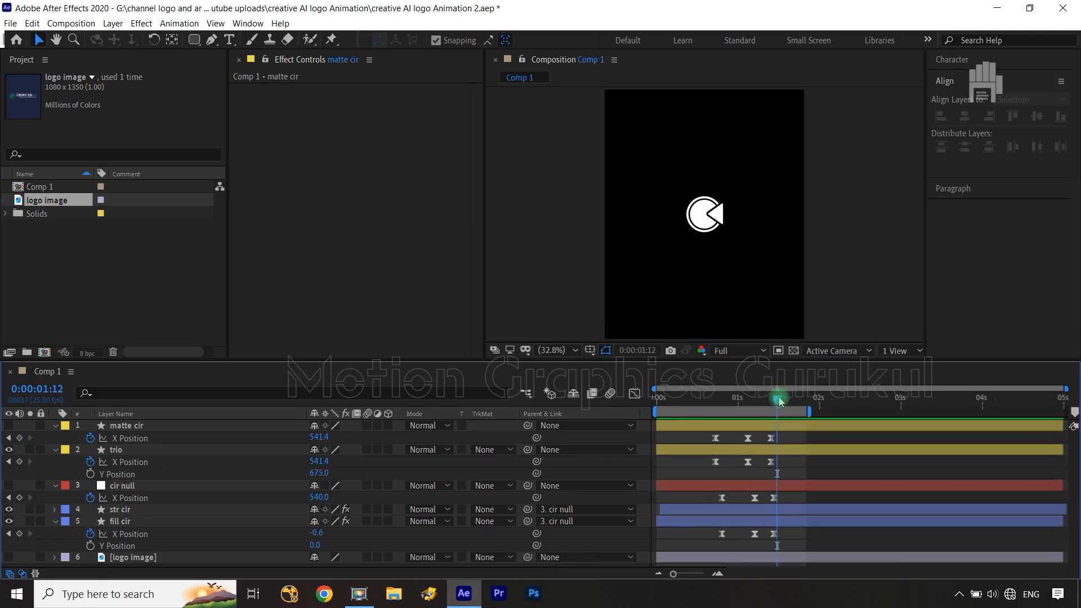
key(Caps_Lock)
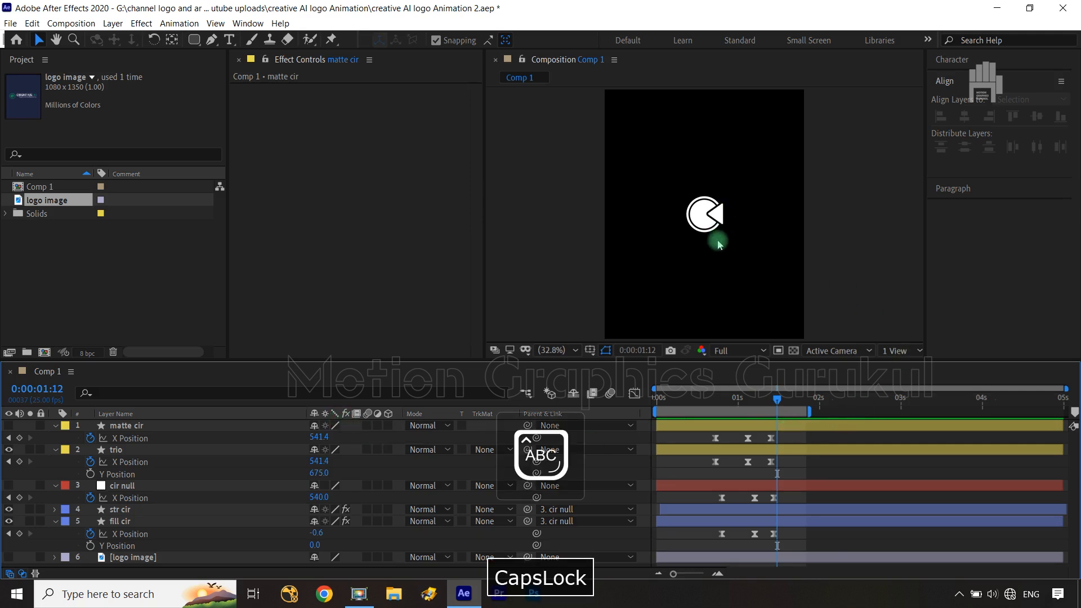
Step: Move to 0:00:01:15, add a null object to the composition and name it "all null"
key(ctrl+Right)
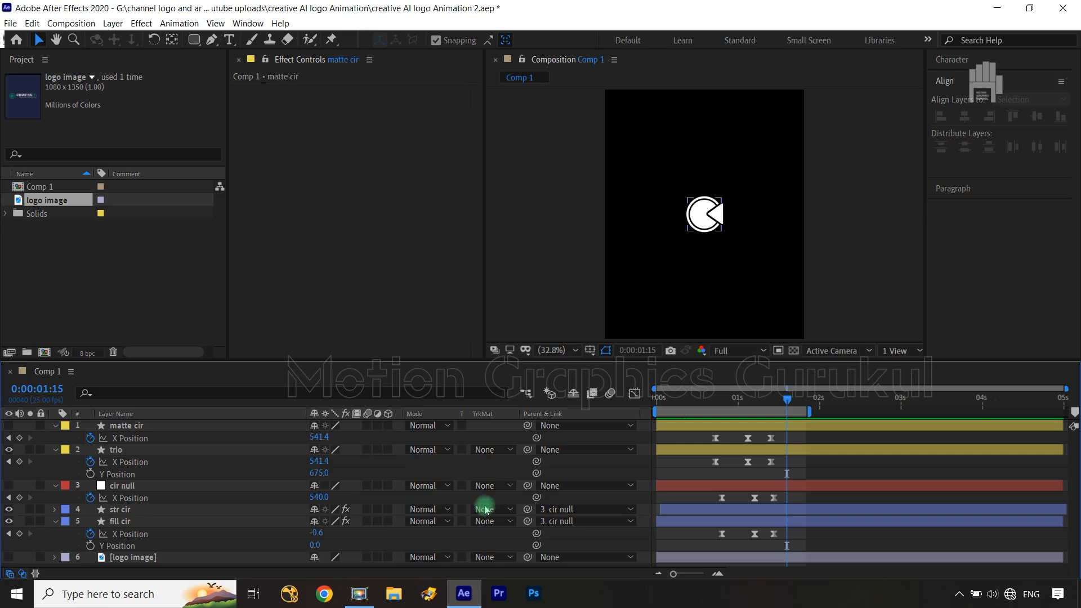
right_click(579, 463)
mouse_move(622, 330)
click(816, 399)
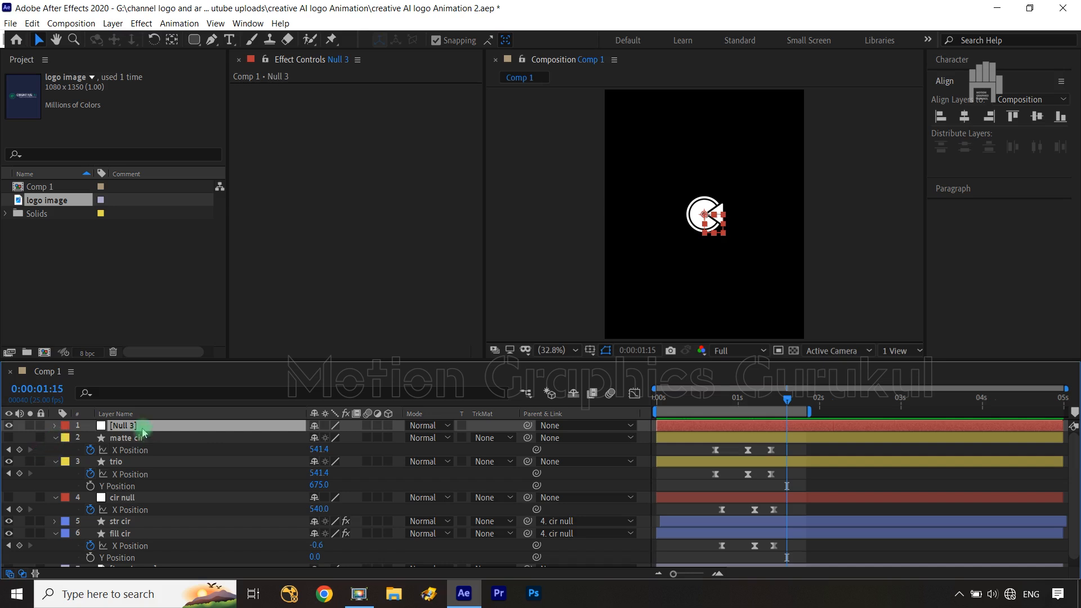
key(Return)
text(al)
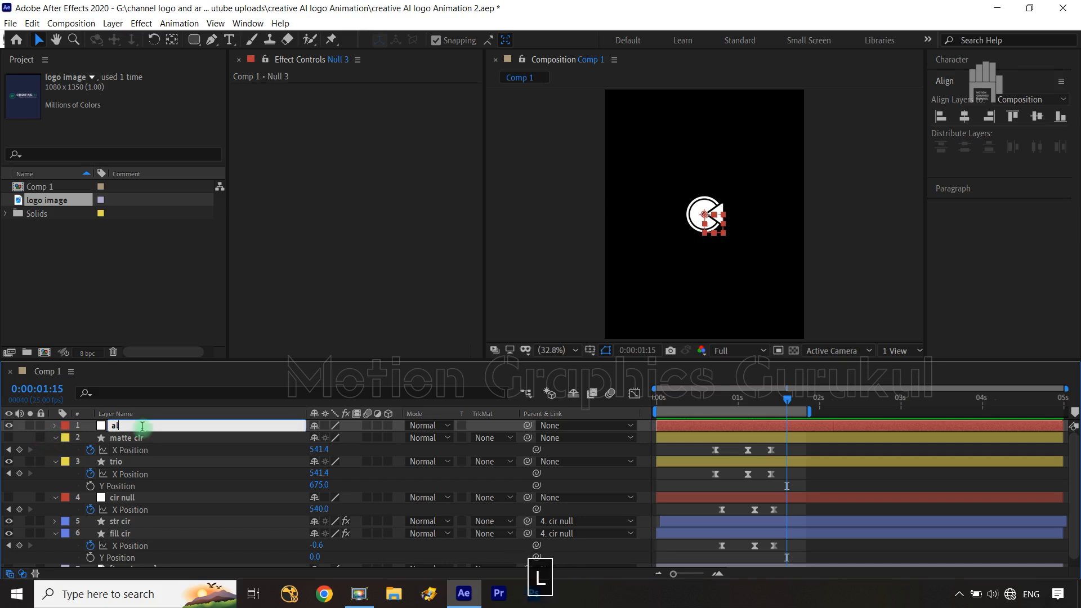
text(l nul)
Step: Collapse the expanded properties of the matte cir, trio, cir null and fill cir layers
click(55, 438)
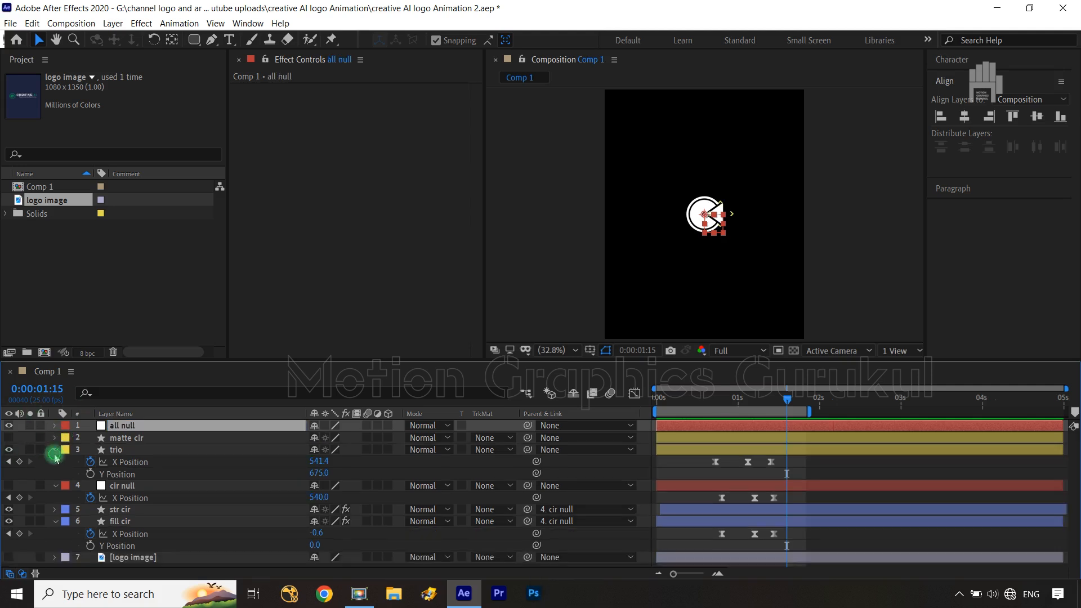
click(55, 450)
click(55, 462)
click(56, 486)
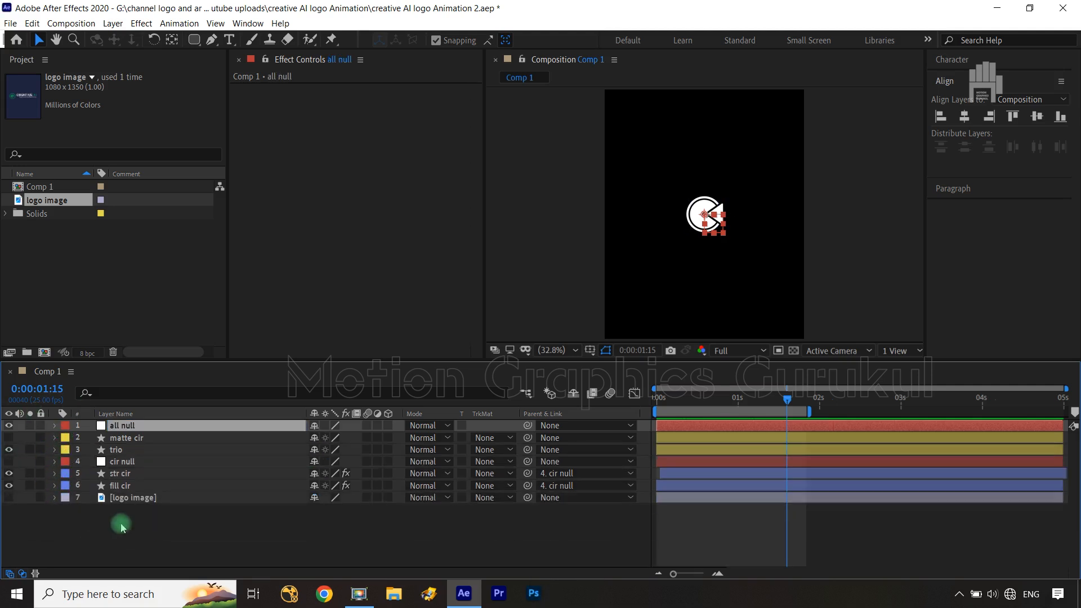
Step: Parent the cir null, trio and matte cir layers to the all null layer
click(133, 466)
ctrl+click(137, 450)
ctrl+click(138, 438)
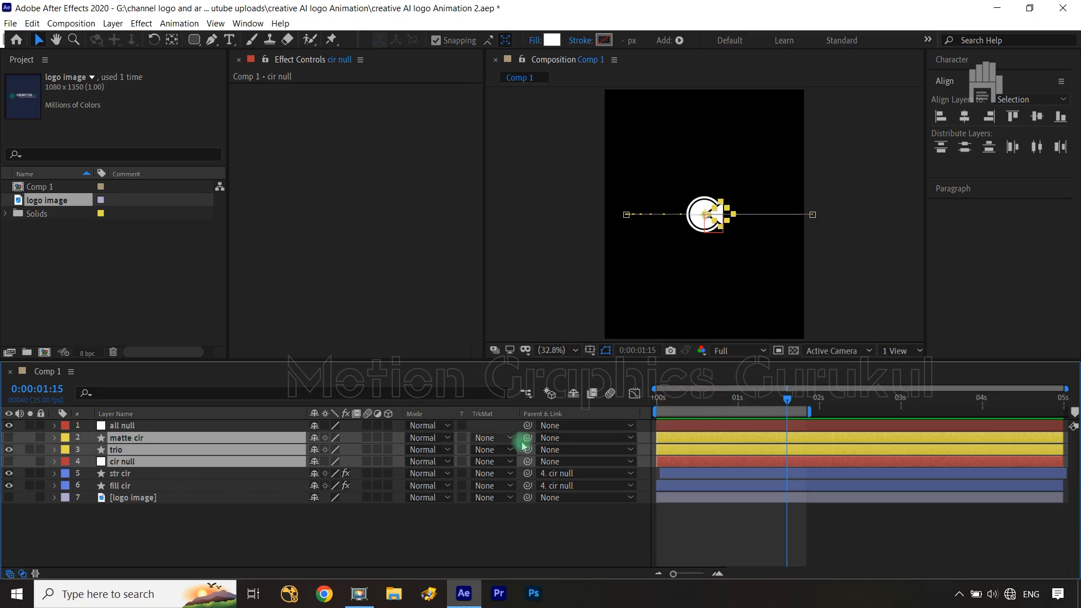
drag(529, 437, 192, 429)
click(192, 428)
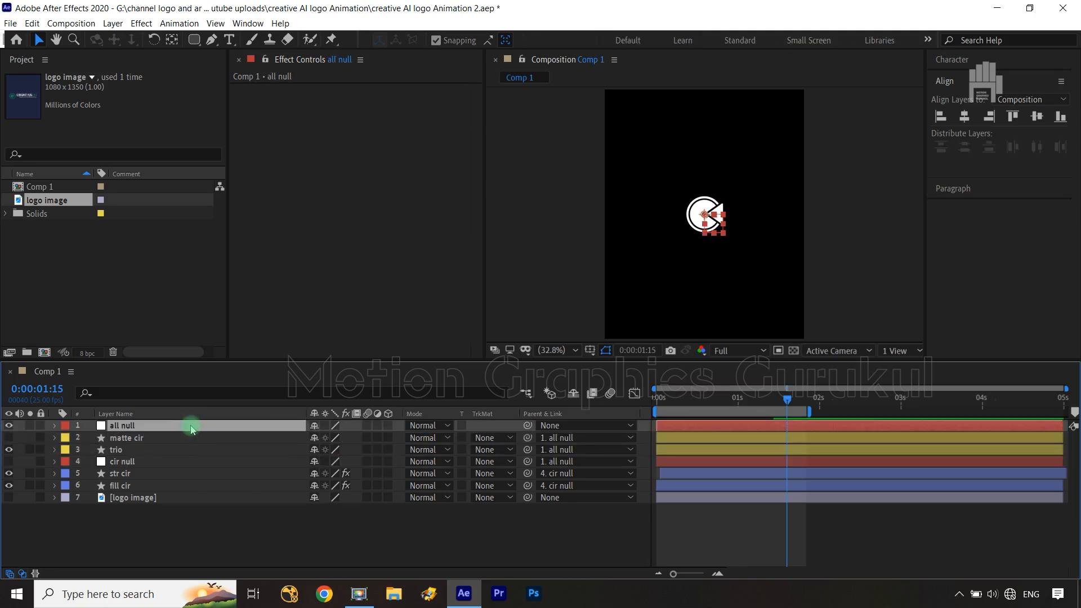
Step: Reveal the keyframes of the cir null and trio layers and check where their movement ends around 0:00:01:11
click(143, 461)
key(u)
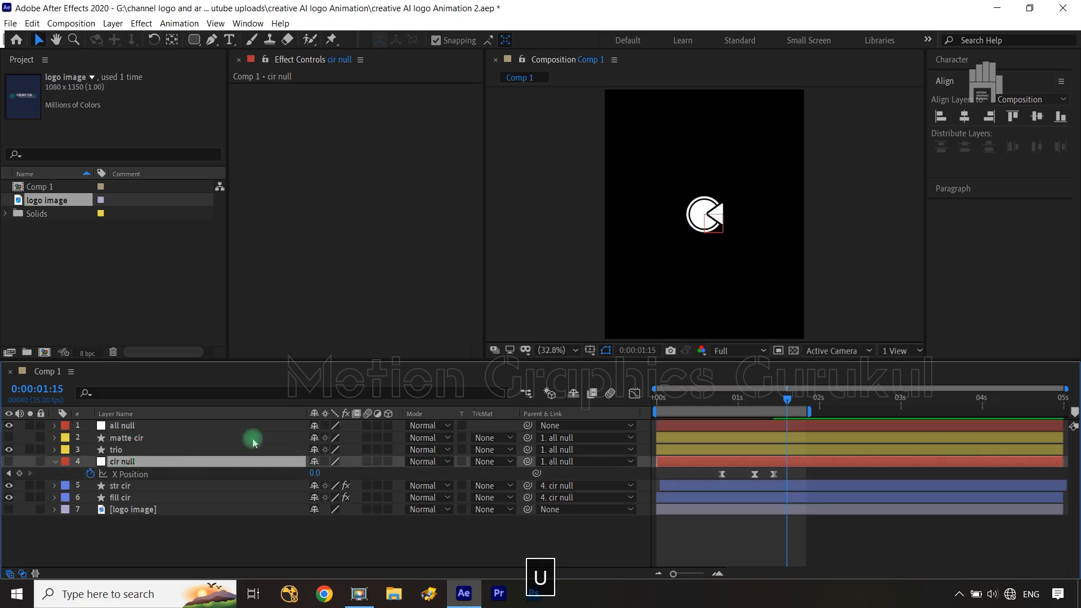
click(149, 441)
click(145, 452)
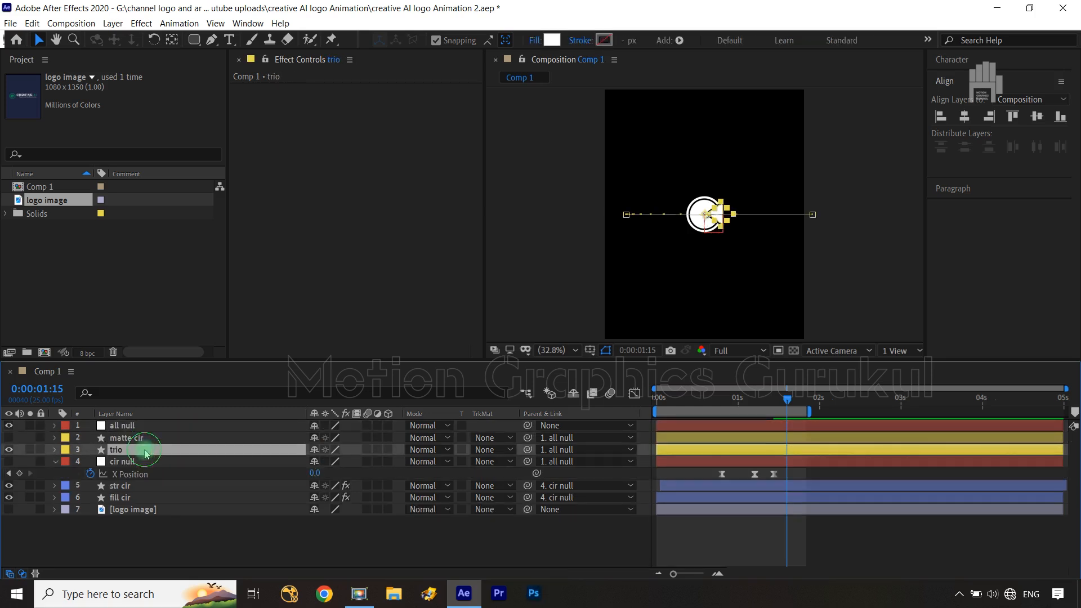
key(u)
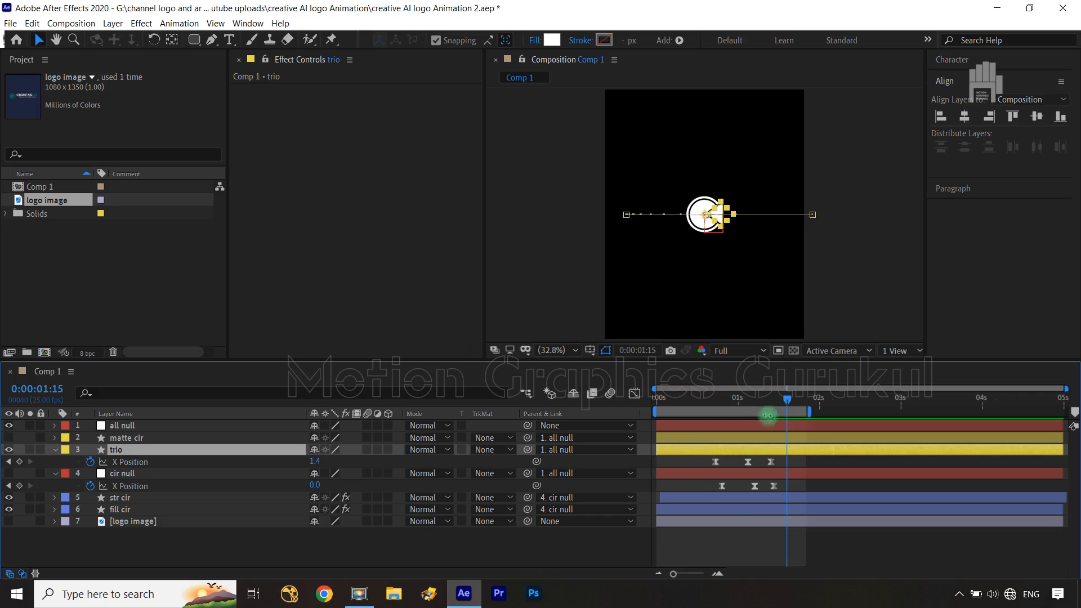
drag(785, 411, 773, 408)
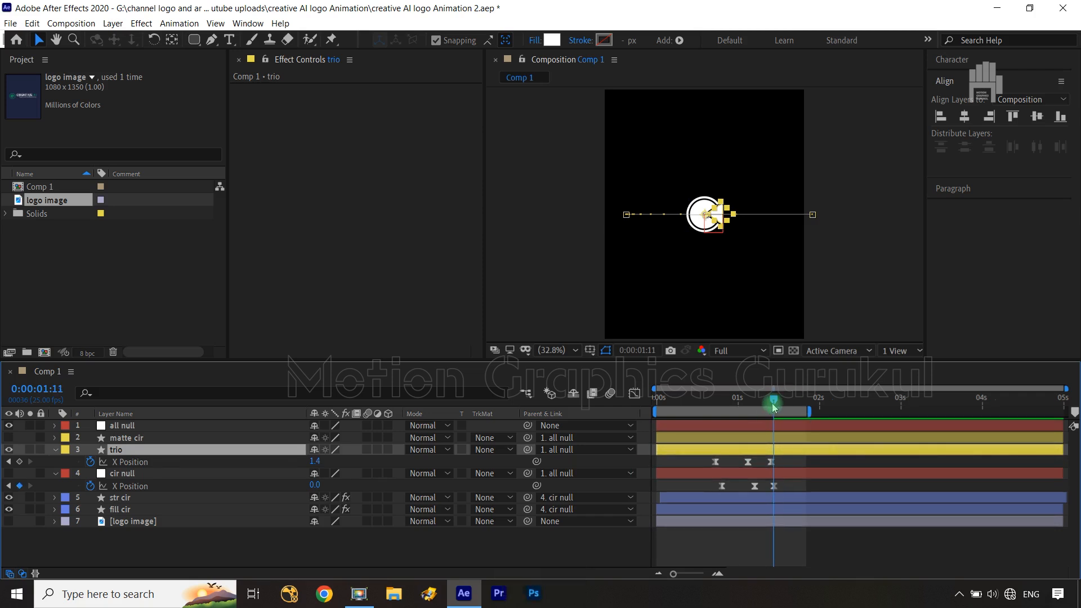
Step: Start animating the all null layer's Position with a keyframe at 0:00:01:14
key(ctrl+Right)
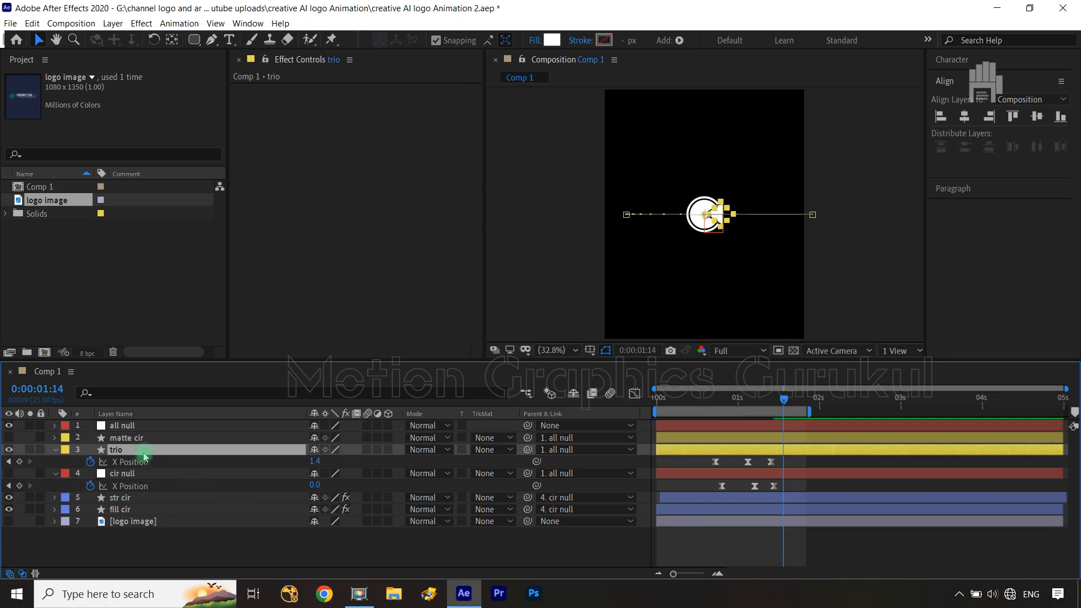
click(149, 429)
key(p)
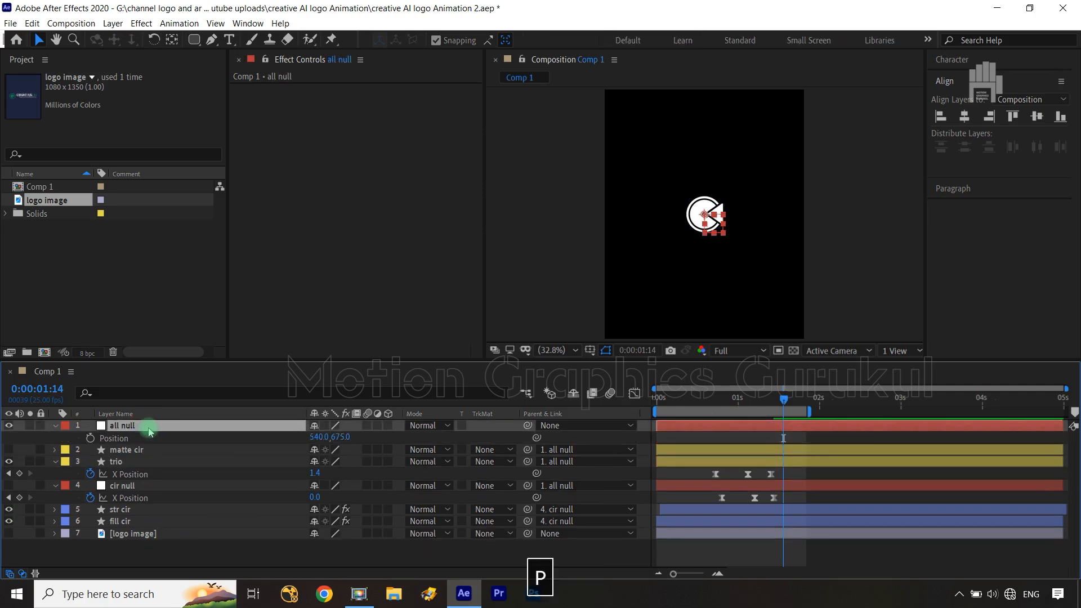
click(114, 440)
click(91, 438)
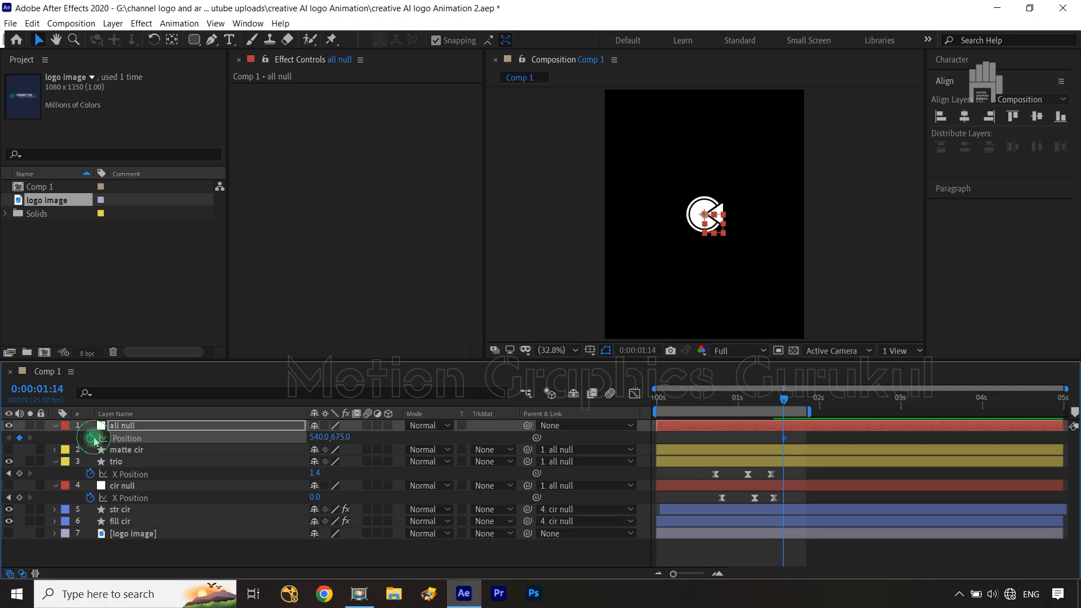
Step: Extend the work area's end to about 2.6 seconds and add an all null Position keyframe at 0:00:02:04
drag(811, 413, 872, 417)
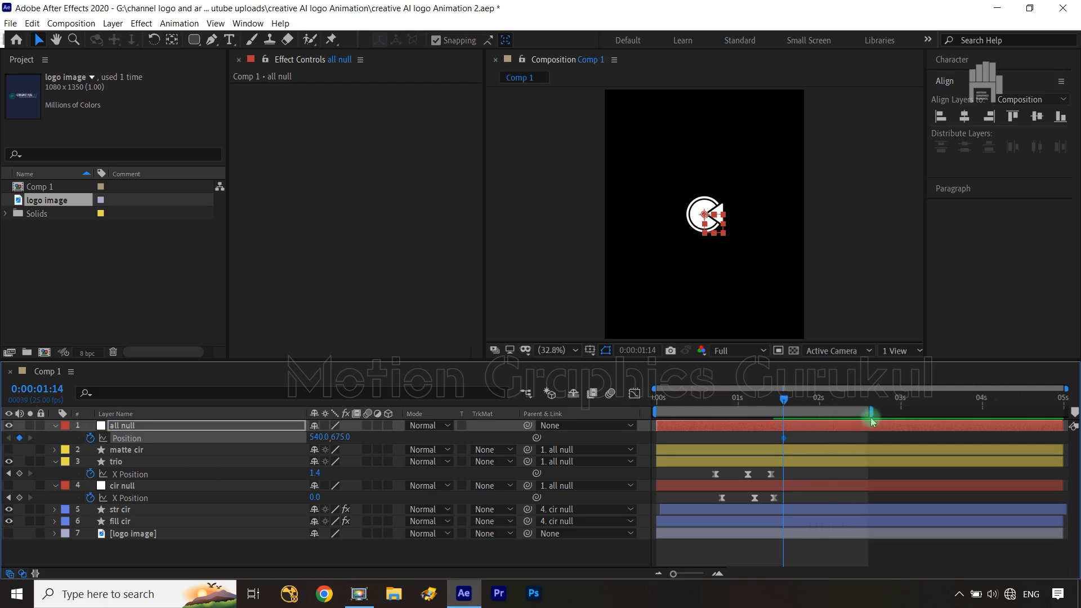
key(shift+Page_Down)
key(ctrl+Right)
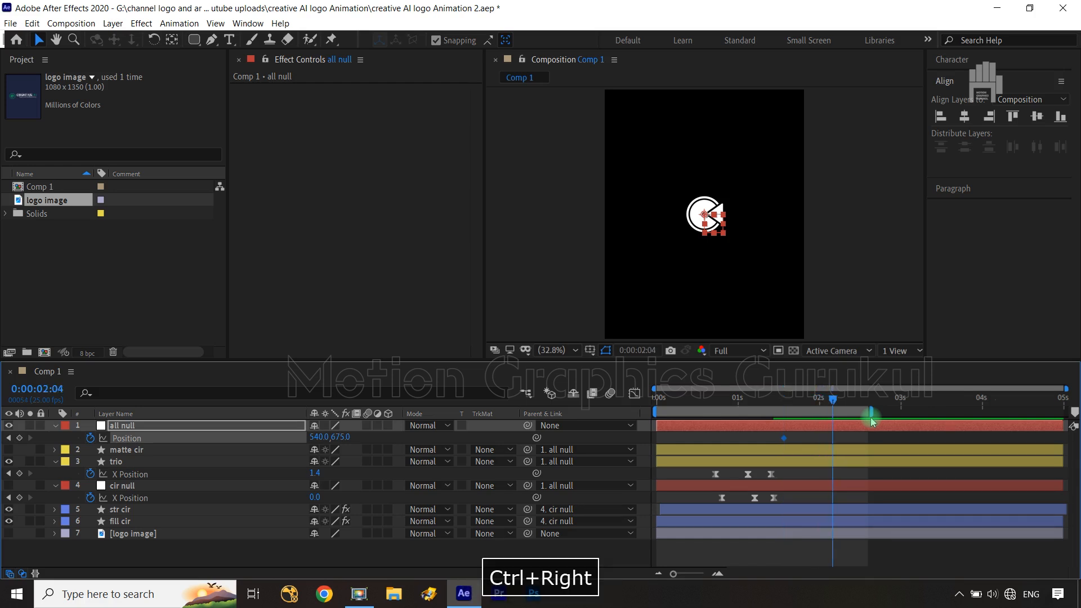
click(20, 438)
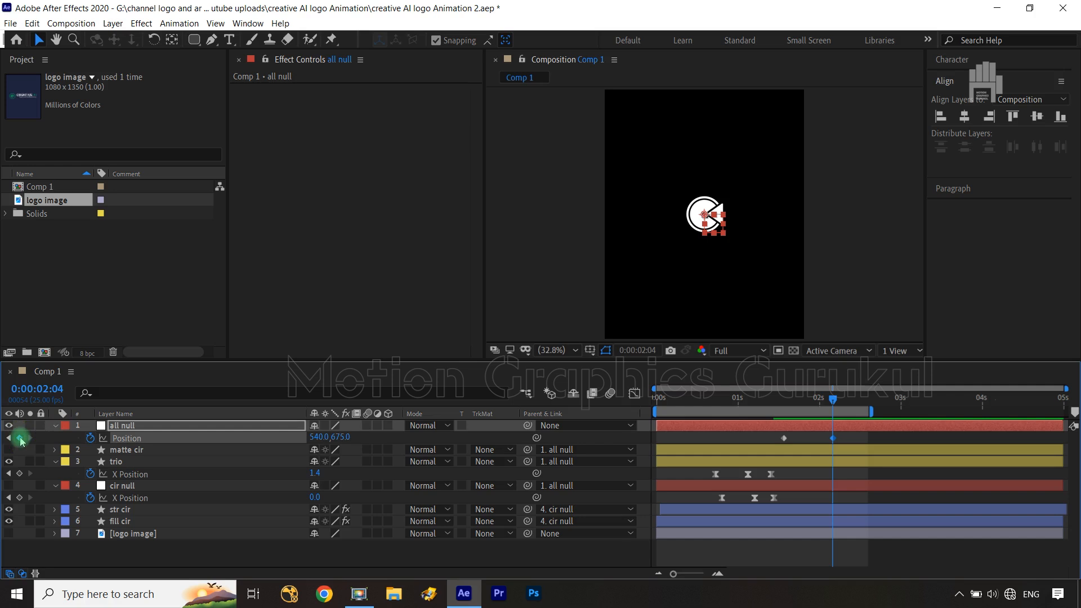
Step: Set all null's X position at 0:00:02:04 to 270, with the title/action safe guides shown for reference
drag(321, 442, 228, 445)
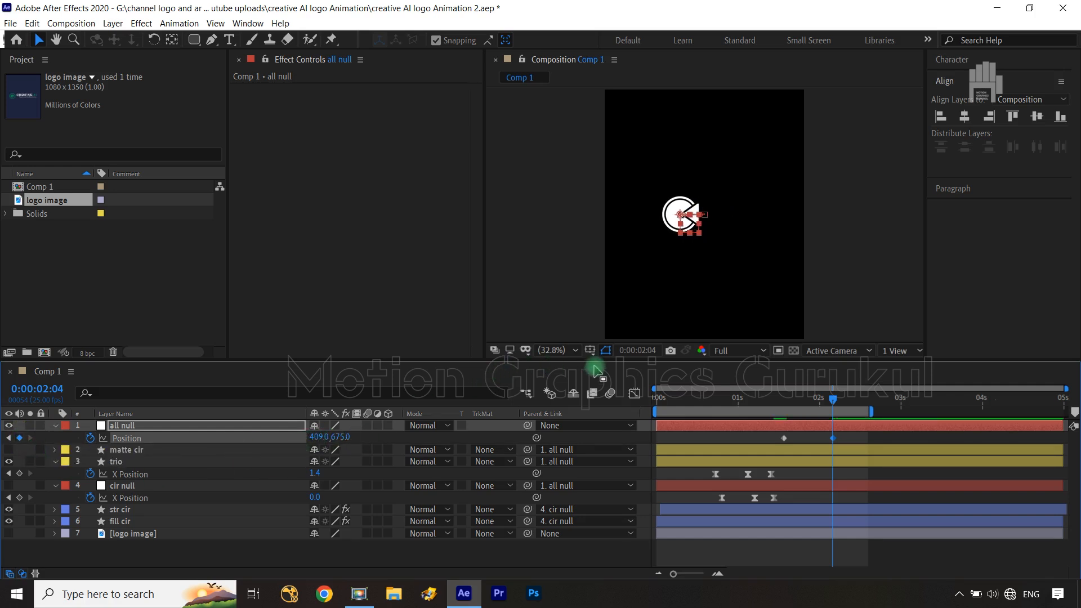
click(606, 351)
click(605, 362)
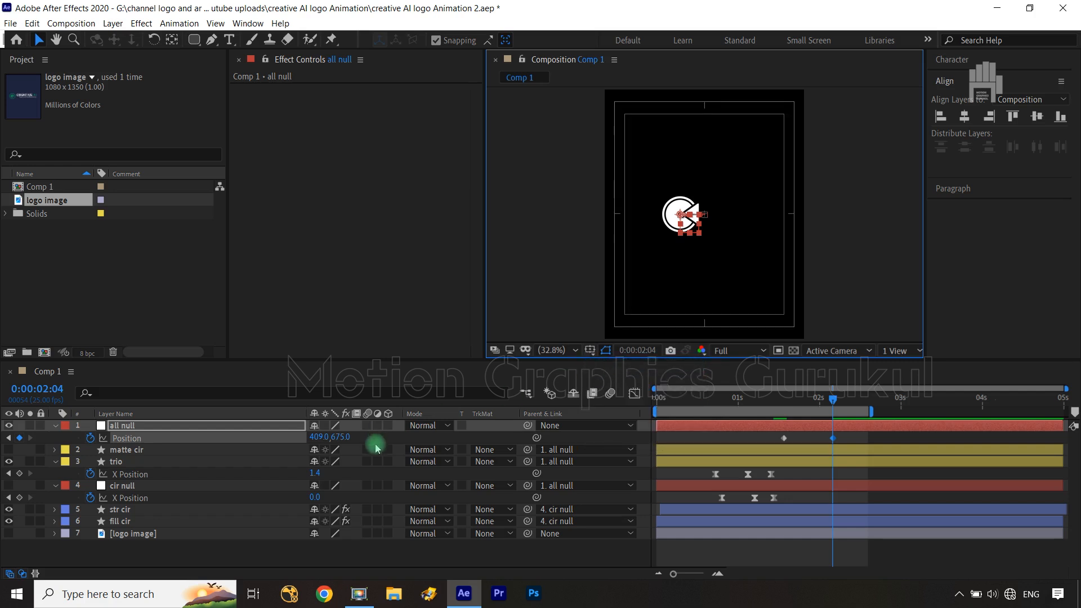
drag(320, 436, 230, 446)
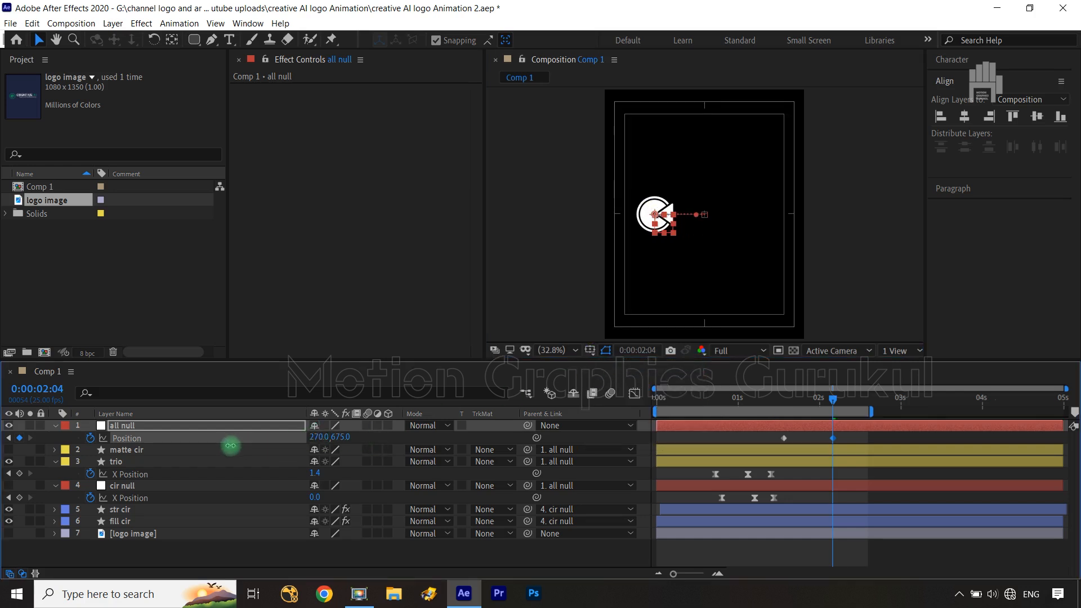
click(402, 554)
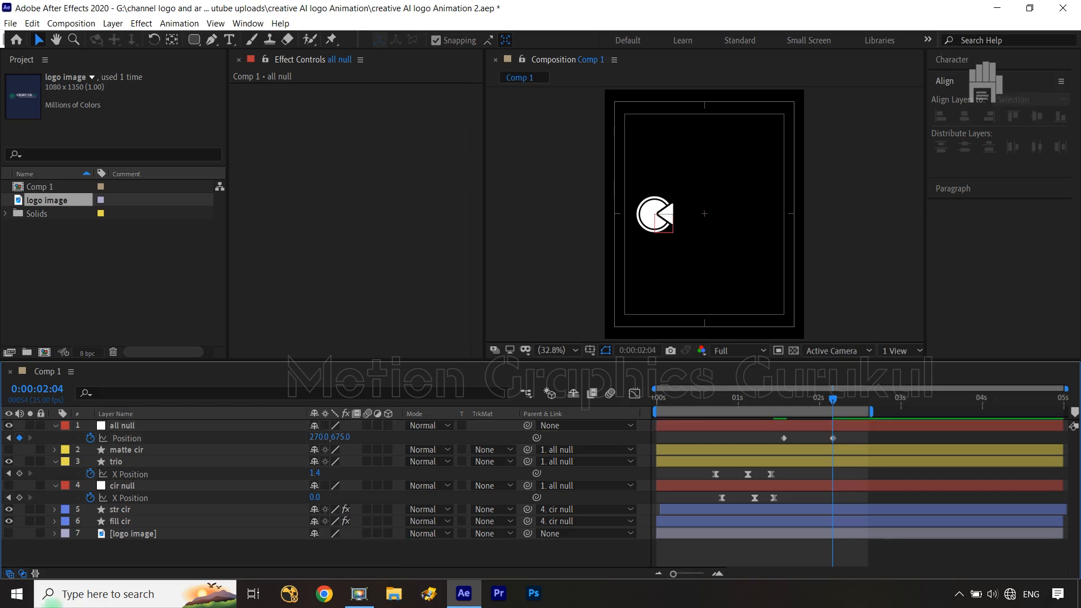
Step: Separate all null's Position into X and Y dimensions in the Graph Editor and remove the Y Position animation
click(893, 437)
click(764, 436)
click(634, 393)
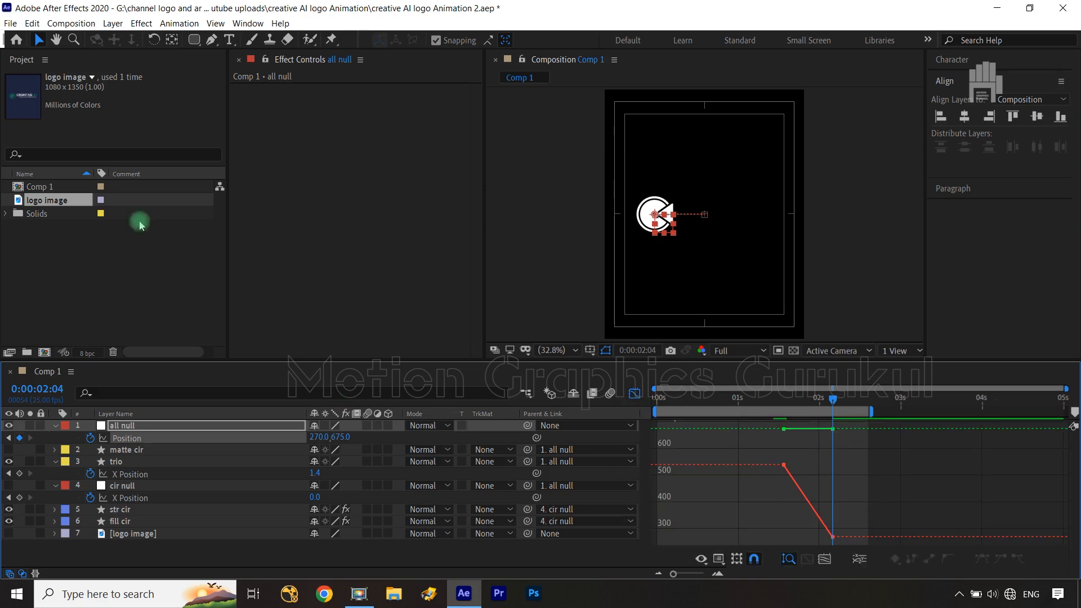
right_click(172, 439)
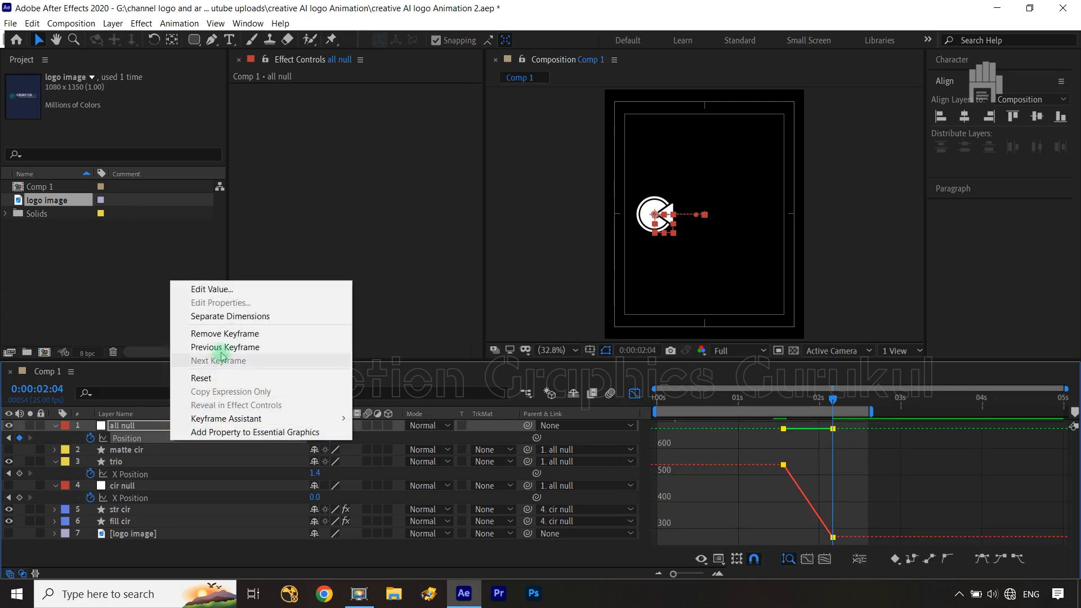
click(225, 315)
click(90, 450)
click(133, 439)
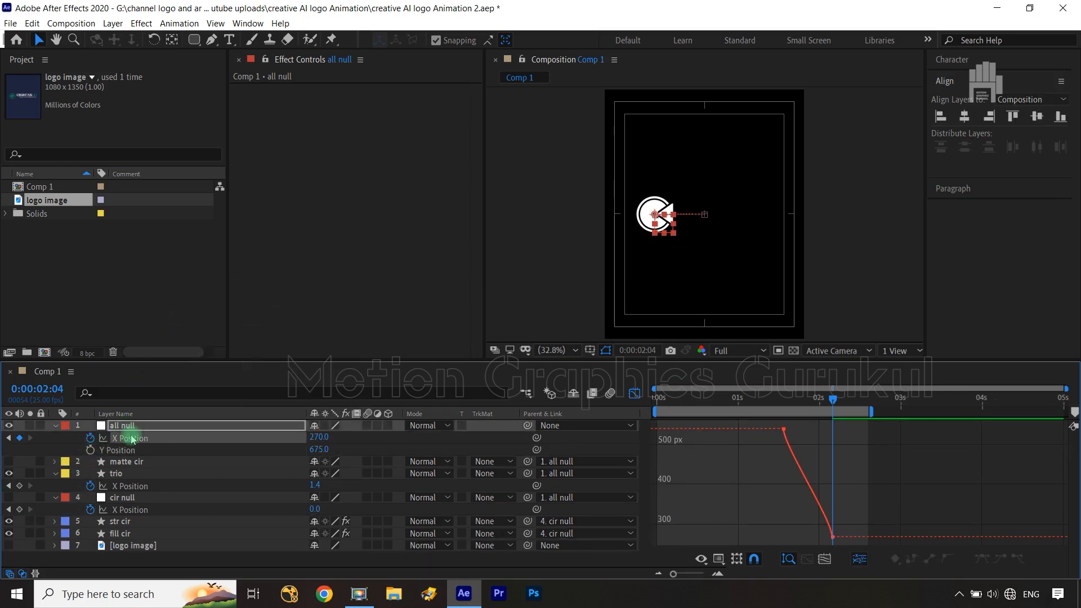
Step: Shape all null's X Position curve to start fast and slow down into the last keyframe, and close the Graph Editor
drag(822, 415, 783, 479)
drag(833, 519, 802, 523)
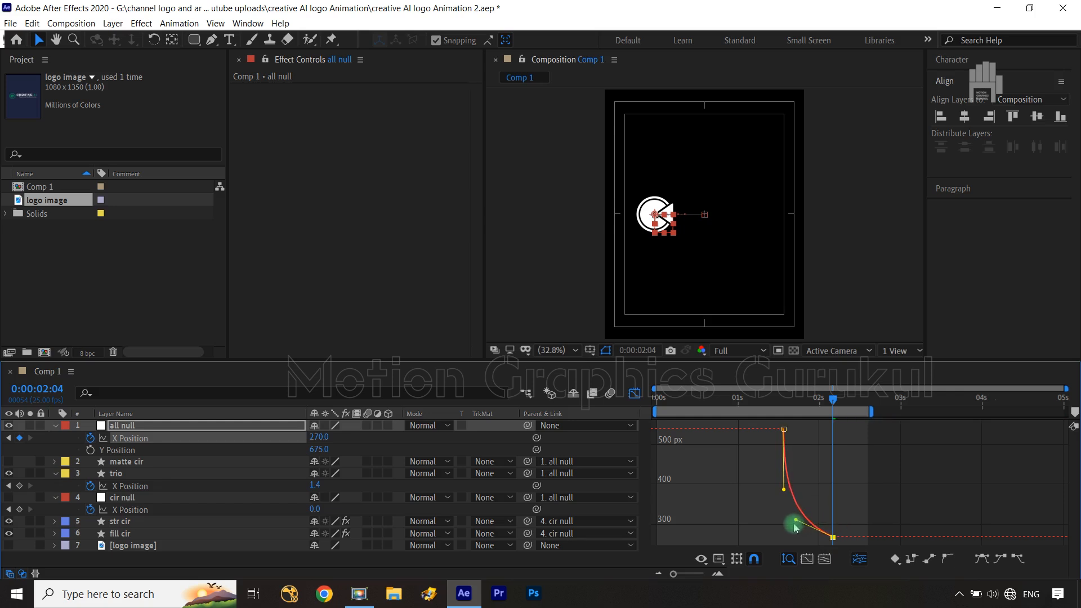
click(634, 393)
Step: Replay the animation from the start to check the eased shift of the all null group
drag(836, 399, 605, 412)
click(598, 441)
key(space)
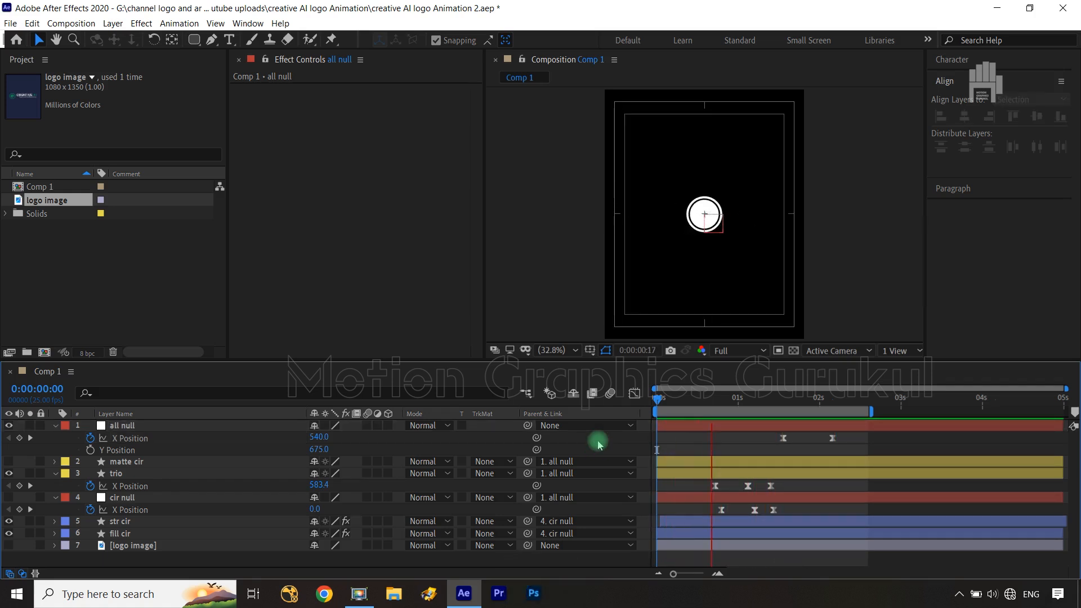
key(space)
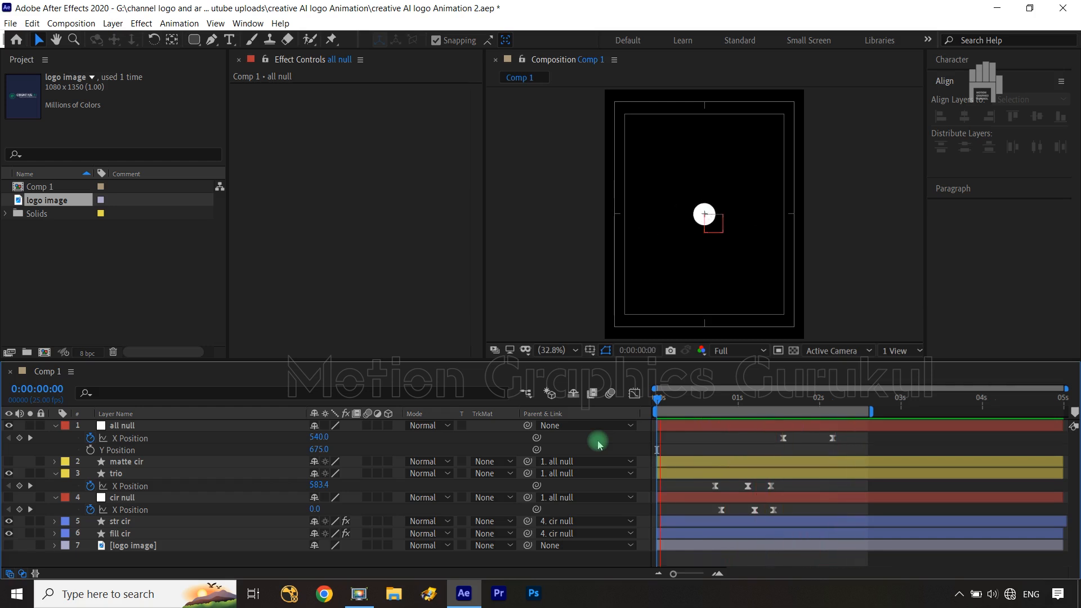
key(space)
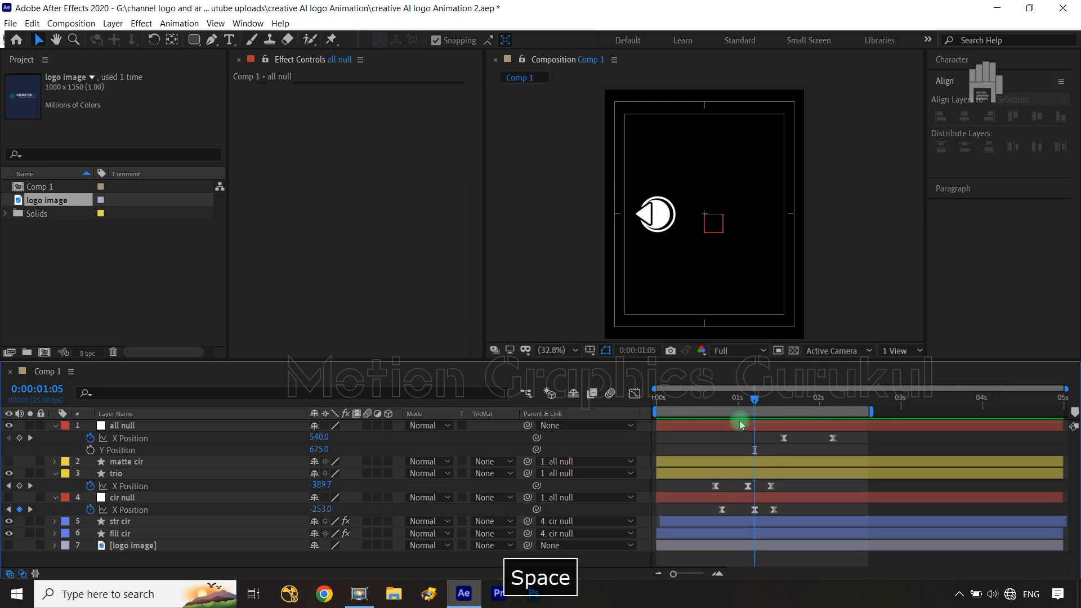
Step: Add starting Rotation keyframes to the matte cir and trio layers at 0:00:01:12
drag(773, 411, 787, 413)
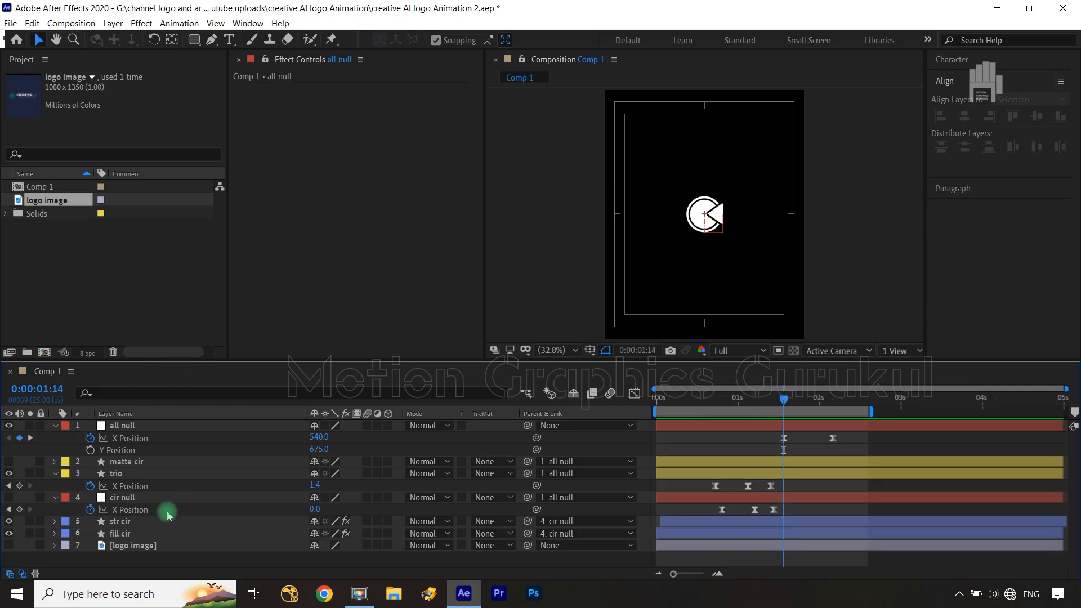
click(138, 474)
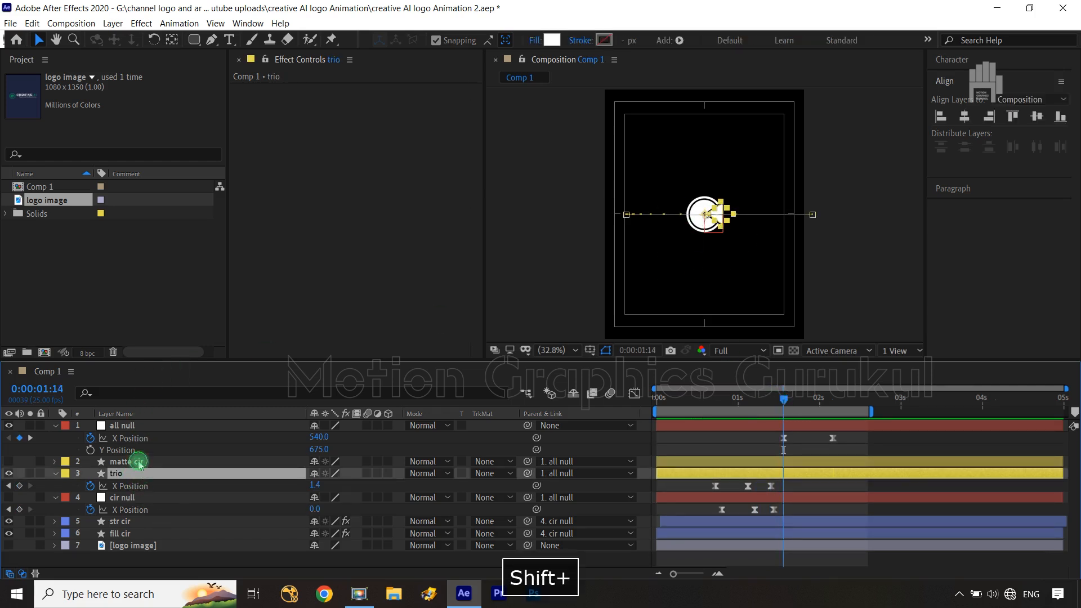
shift+click(139, 462)
key(r)
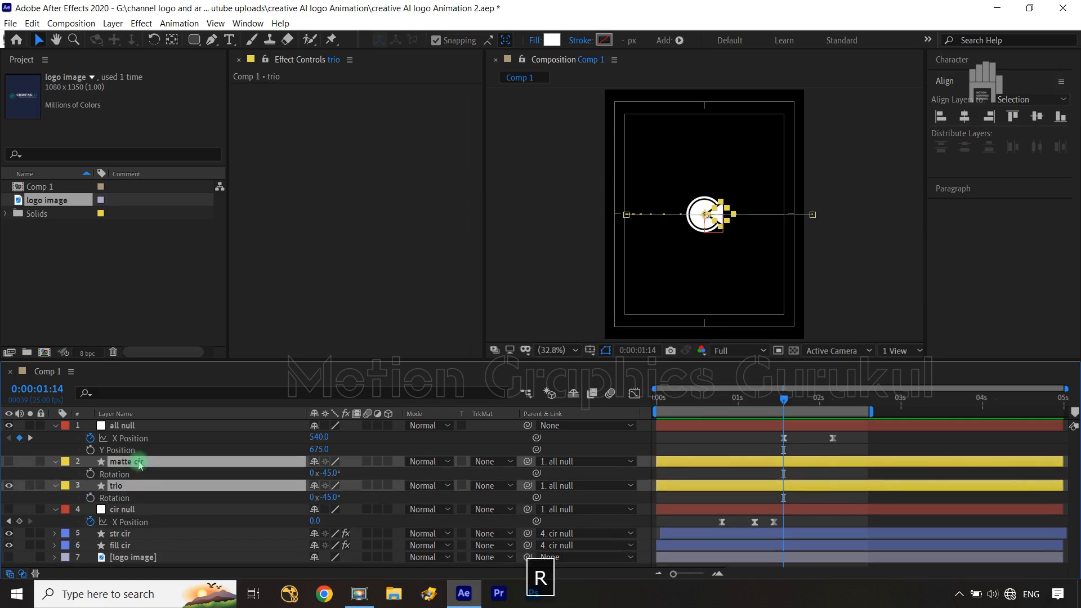
key(ctrl+Left)
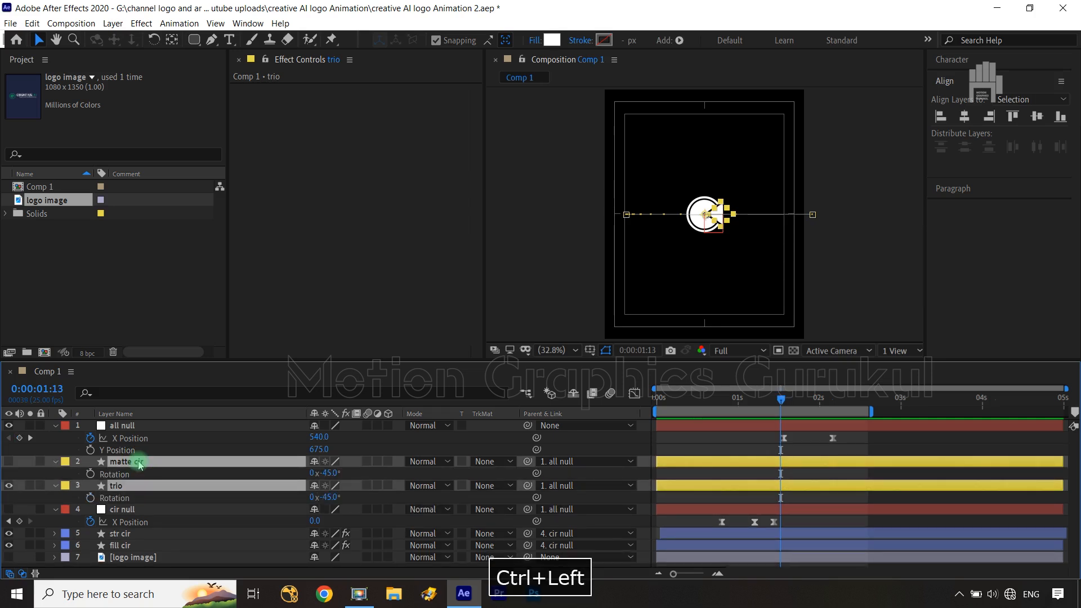
key(ctrl+Left)
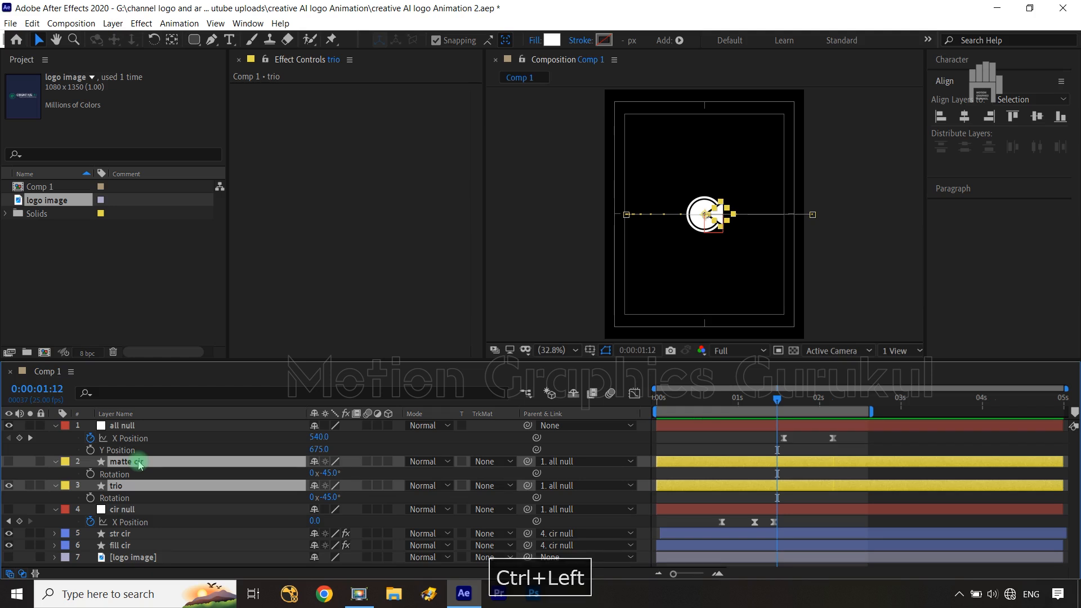
click(91, 474)
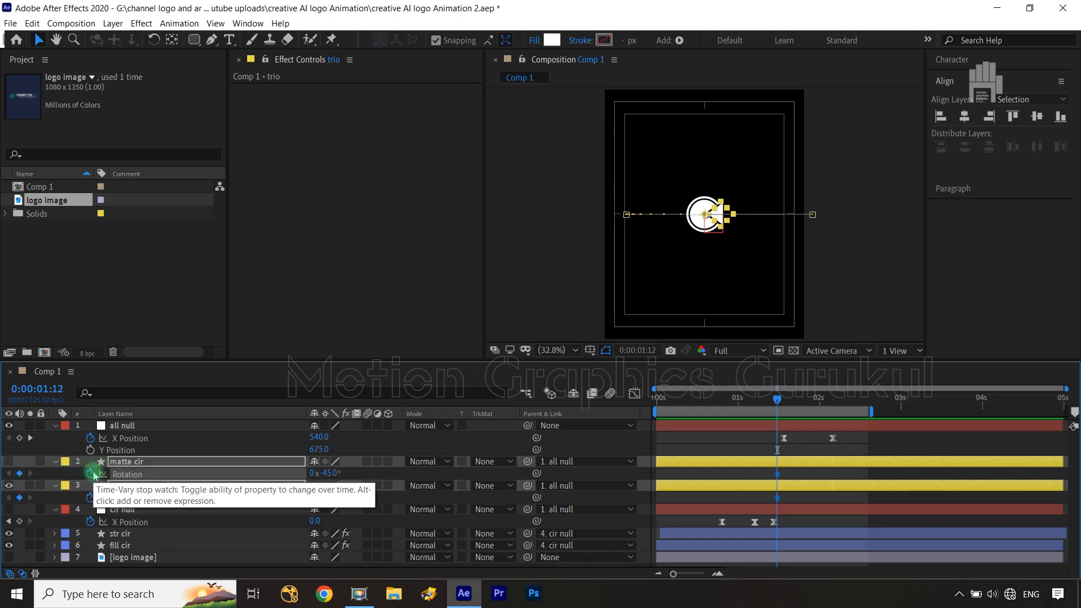
Step: Keyframe the Rotation of matte cir and trio at 0:00:02:04 with a value of 350°
drag(779, 398, 833, 410)
click(20, 497)
key(/)
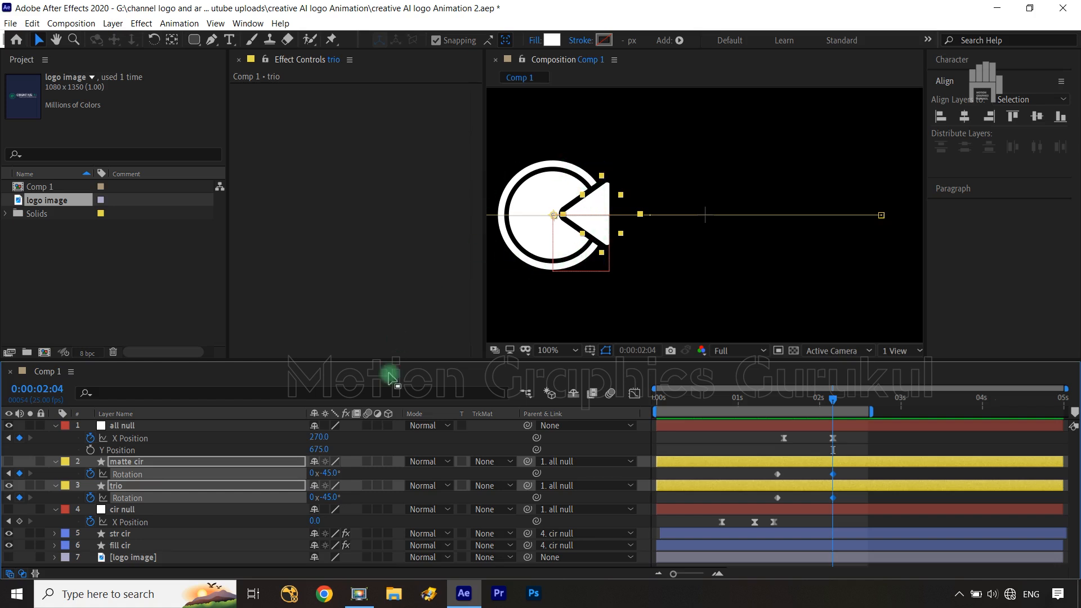
drag(346, 470, 591, 449)
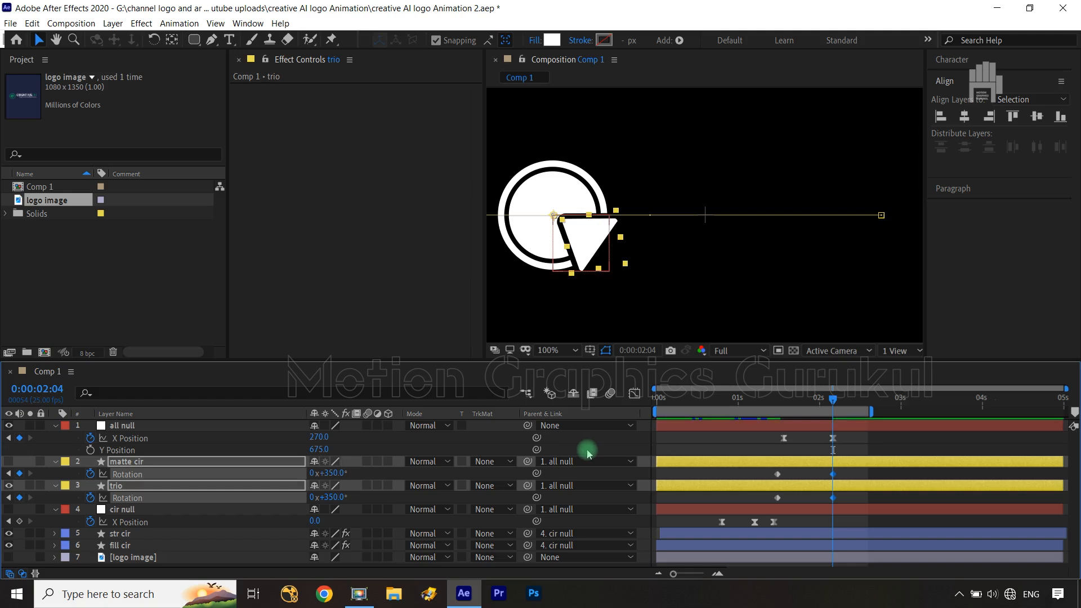
drag(846, 476, 766, 500)
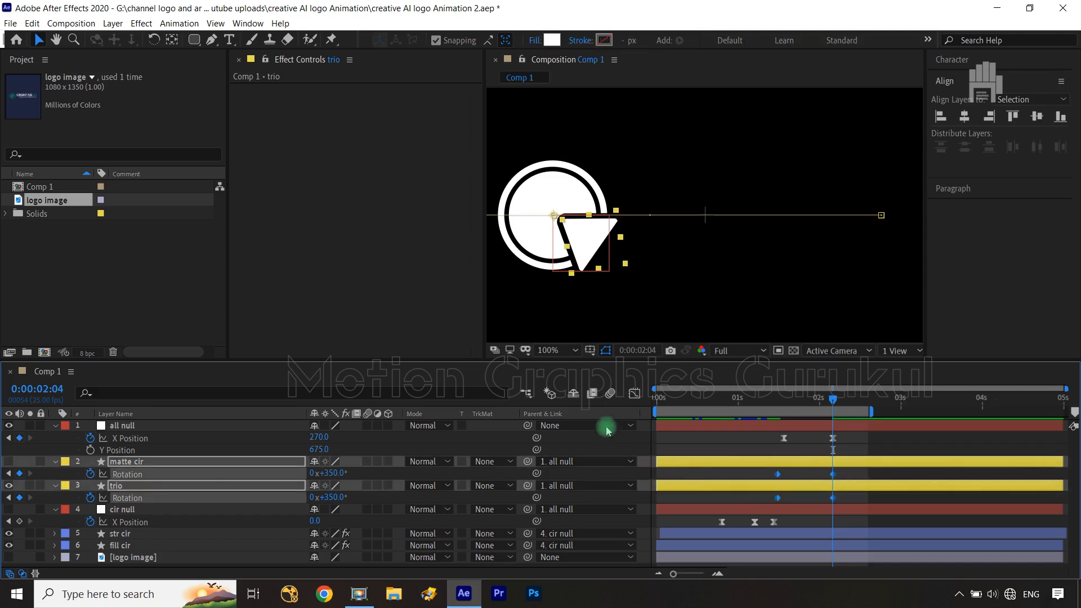
click(634, 394)
click(778, 537)
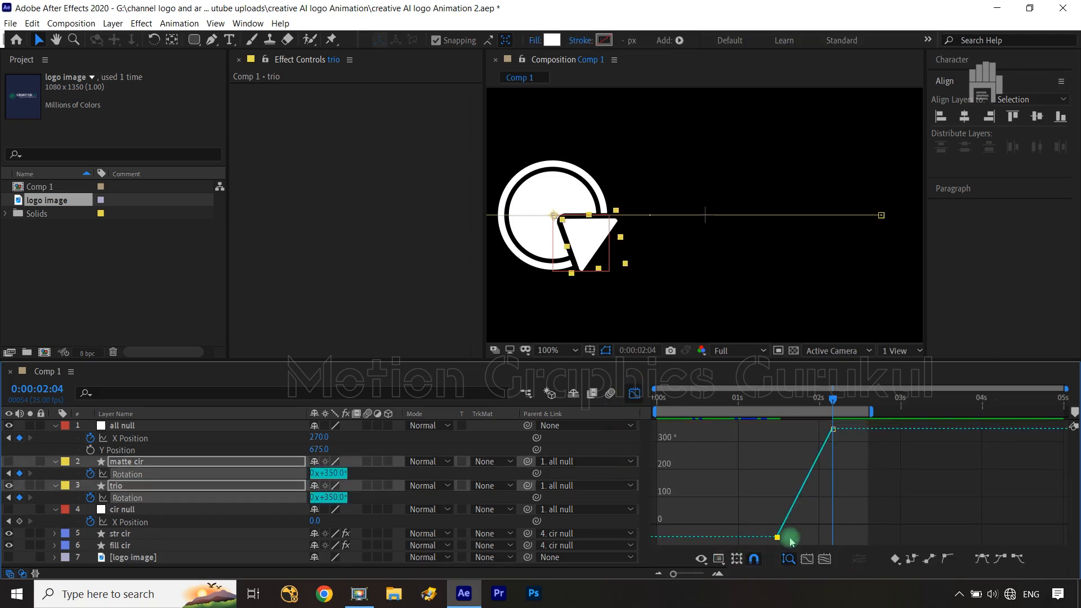
drag(777, 537, 775, 492)
key(ctrl+z)
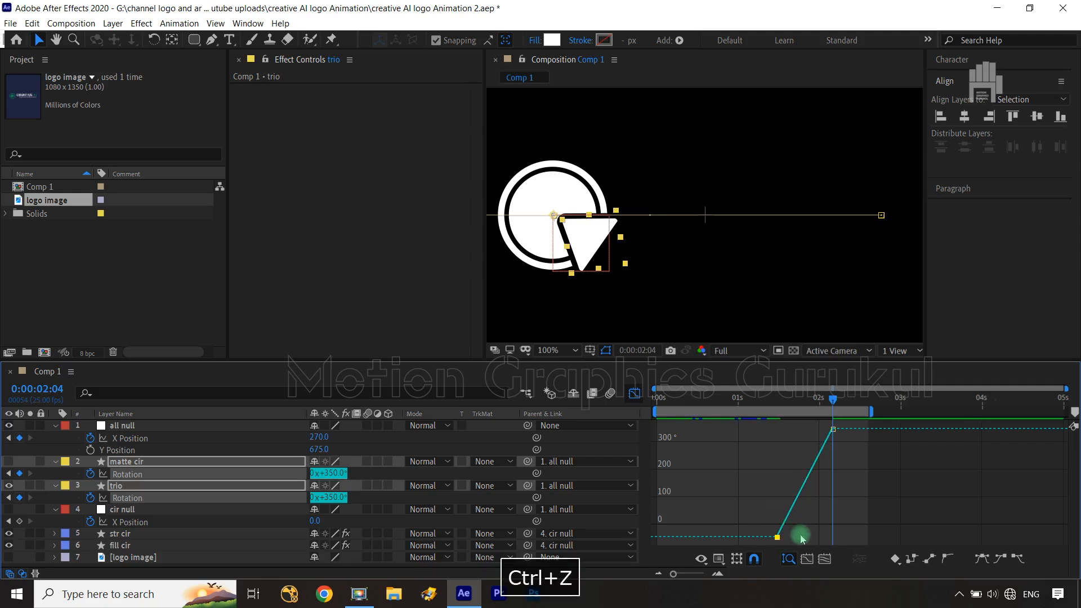
drag(778, 538, 772, 499)
key(ctrl+z)
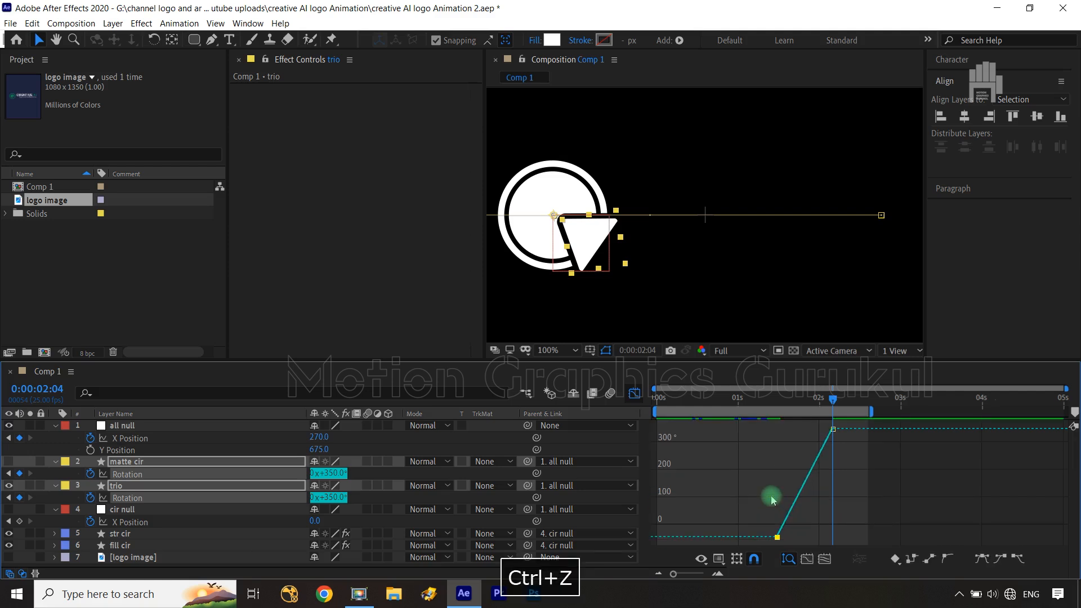
drag(812, 528, 782, 491)
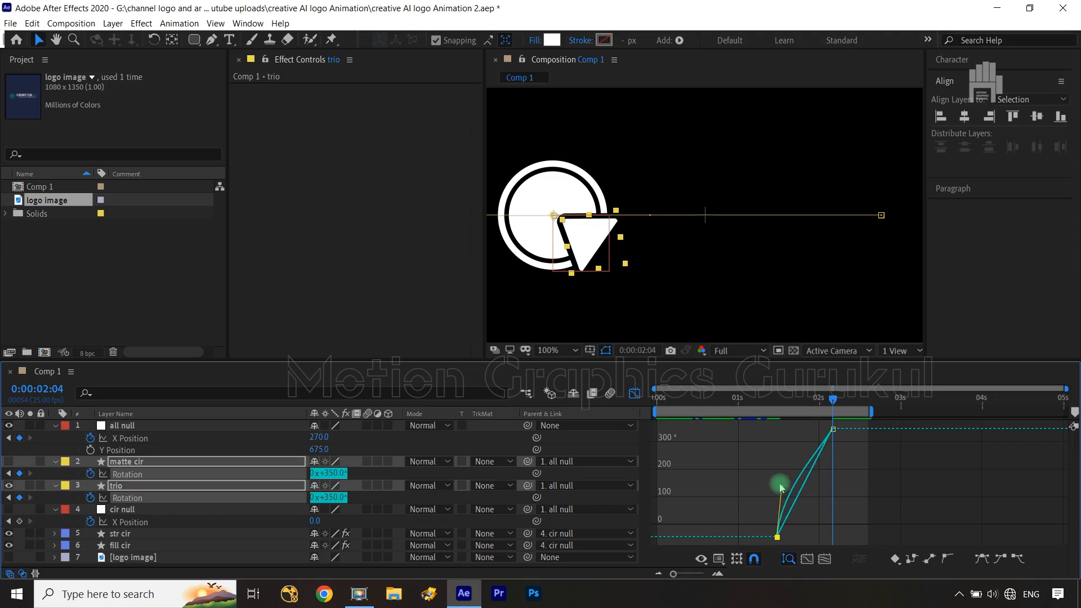
click(772, 487)
drag(811, 521, 746, 551)
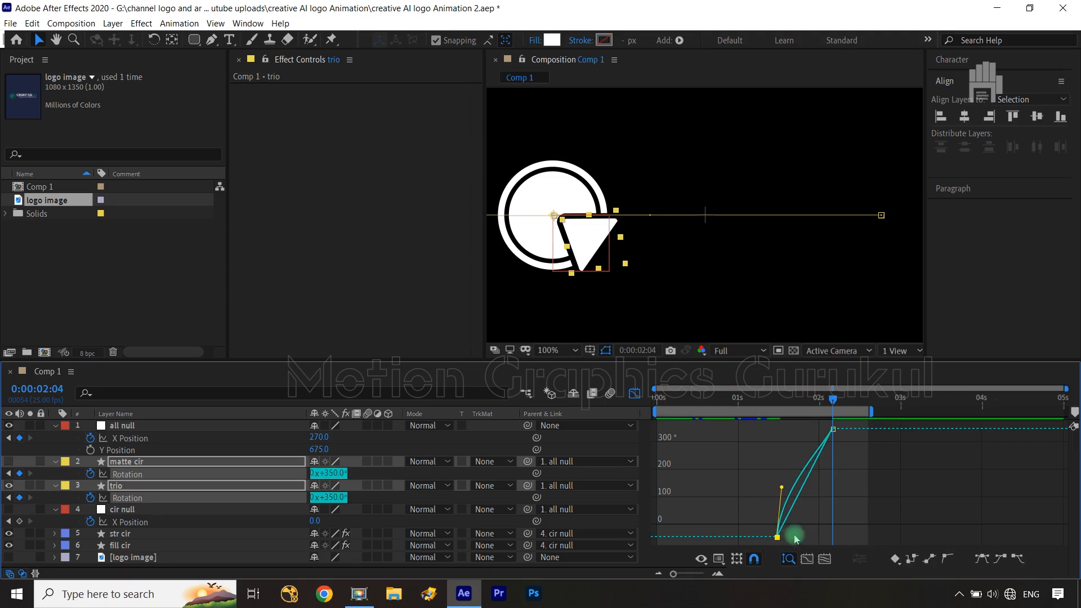
mouse_move(781, 489)
mouse_down()
mouse_move(765, 555)
mouse_move(786, 526)
mouse_move(774, 490)
mouse_up()
alt+click(777, 539)
key(ctrl+z)
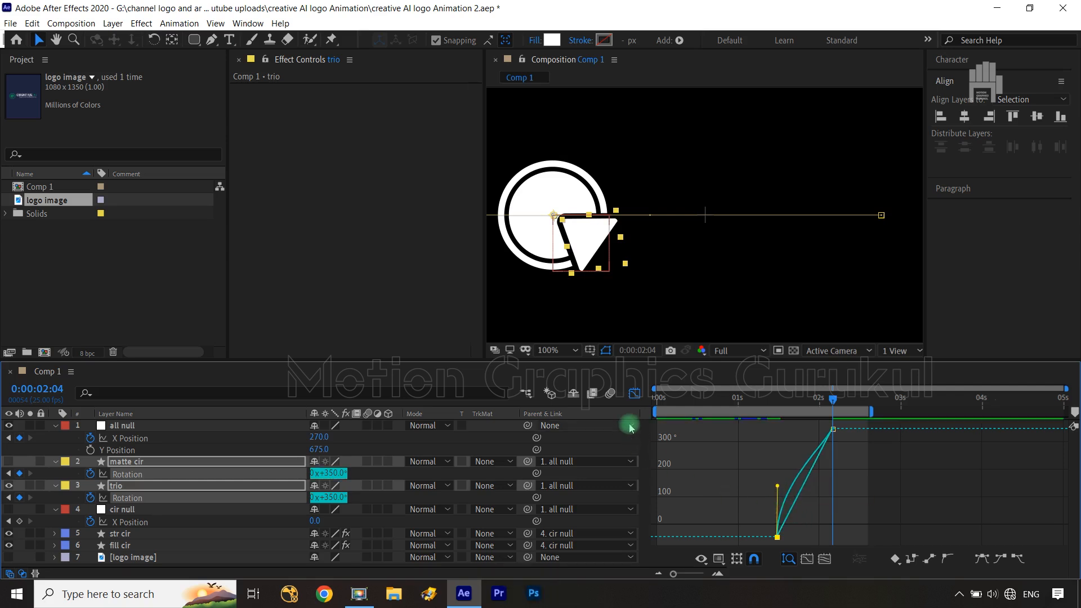
key(ctrl+z)
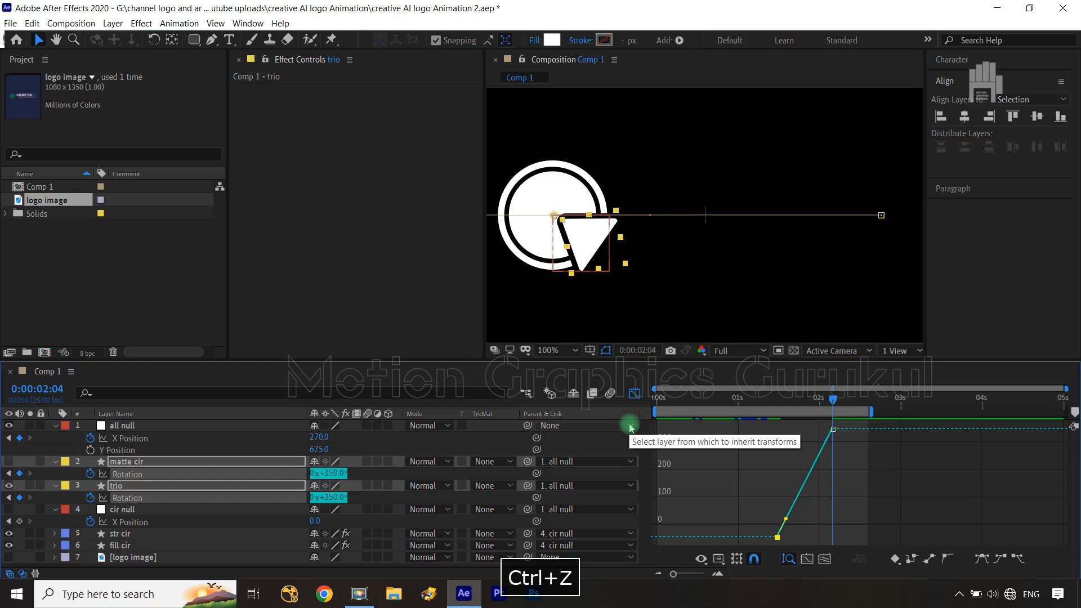
click(635, 393)
Step: Apply Easy Ease to all Rotation keyframes of matte cir and trio
click(850, 477)
drag(850, 477, 761, 504)
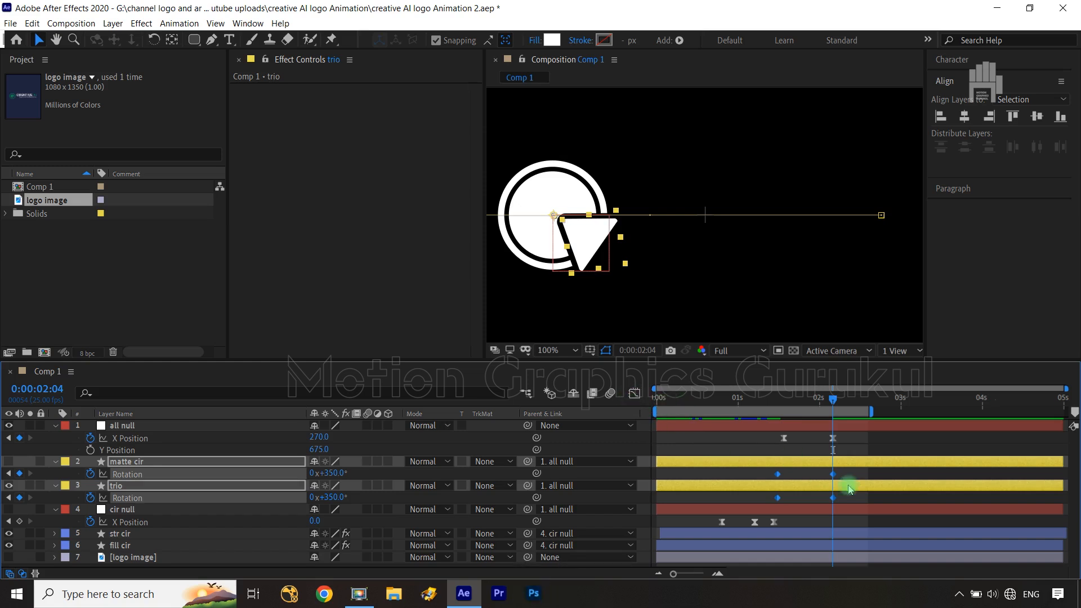
drag(853, 476, 741, 499)
key(F9)
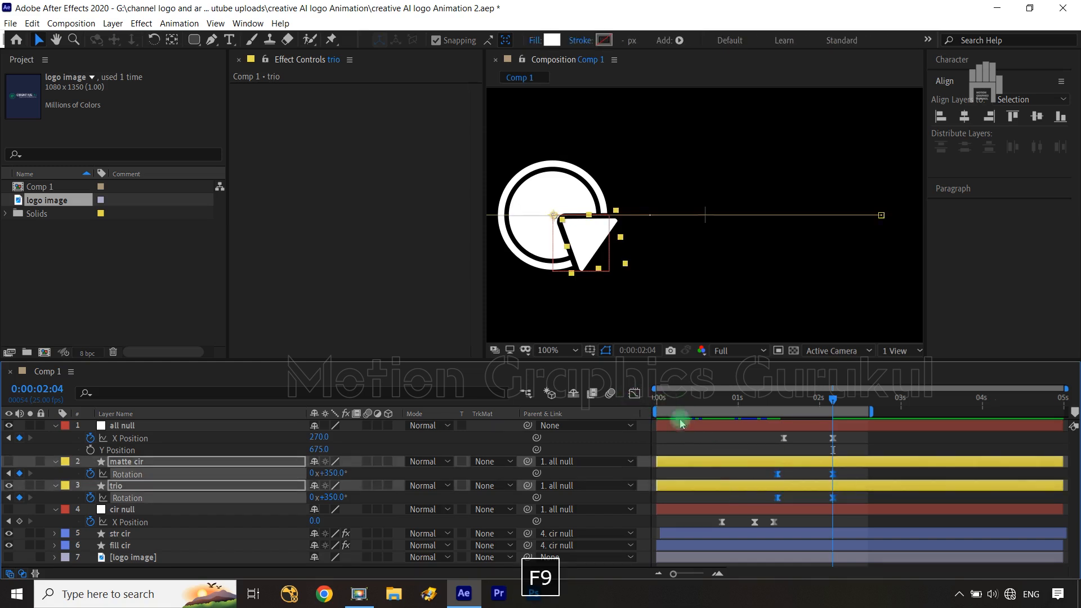
Step: Shape the Rotation curves of matte cir and trio in the Graph Editor to start fast and slow down into the last keyframe
click(633, 394)
mouse_move(754, 504)
mouse_down()
mouse_move(797, 545)
mouse_move(771, 495)
mouse_up()
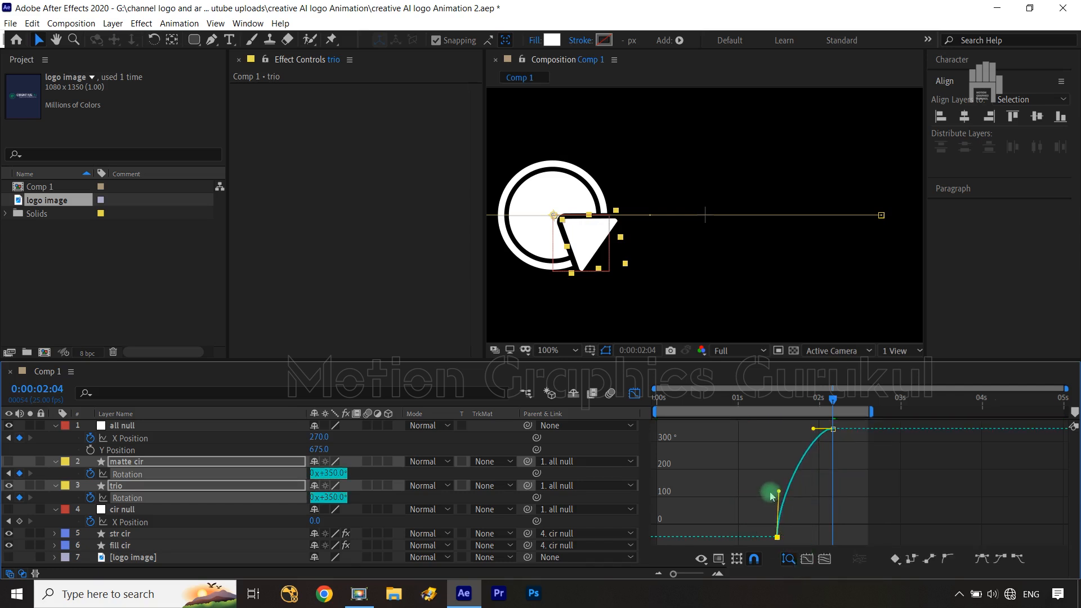
drag(851, 454, 805, 431)
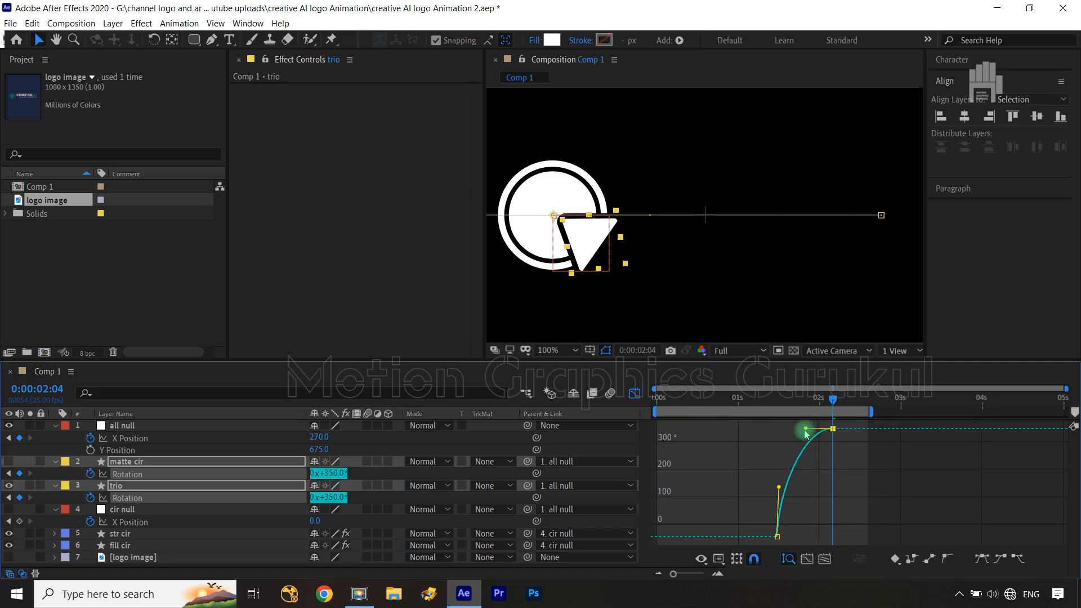
click(634, 393)
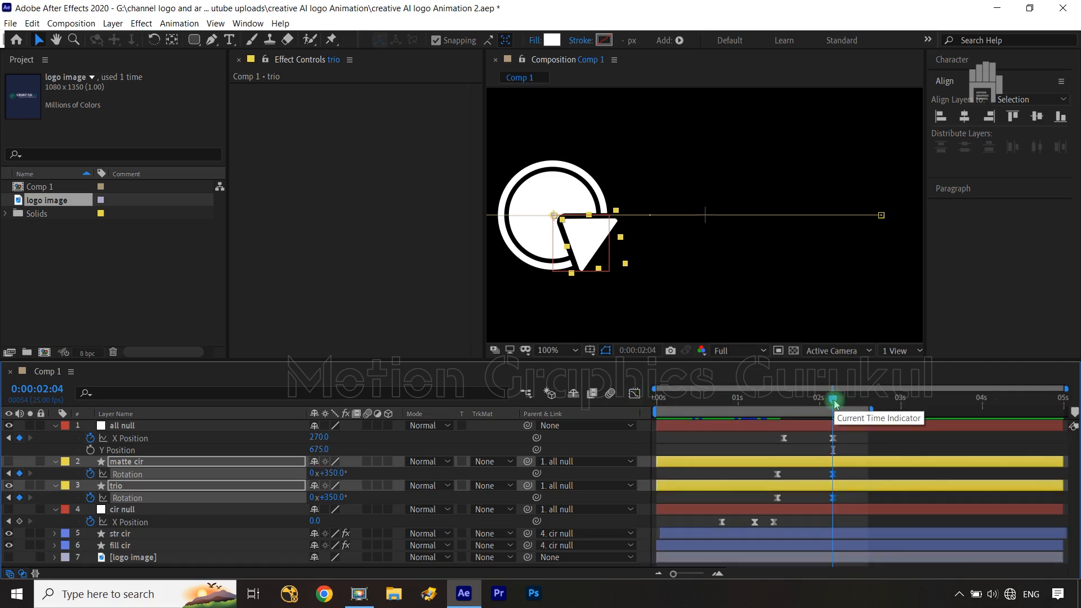
Step: Fit the whole composition in view, hide the all null layer, and play the animation from the start to check the triangle's rotation
drag(835, 404, 624, 439)
click(623, 439)
key(shift+/)
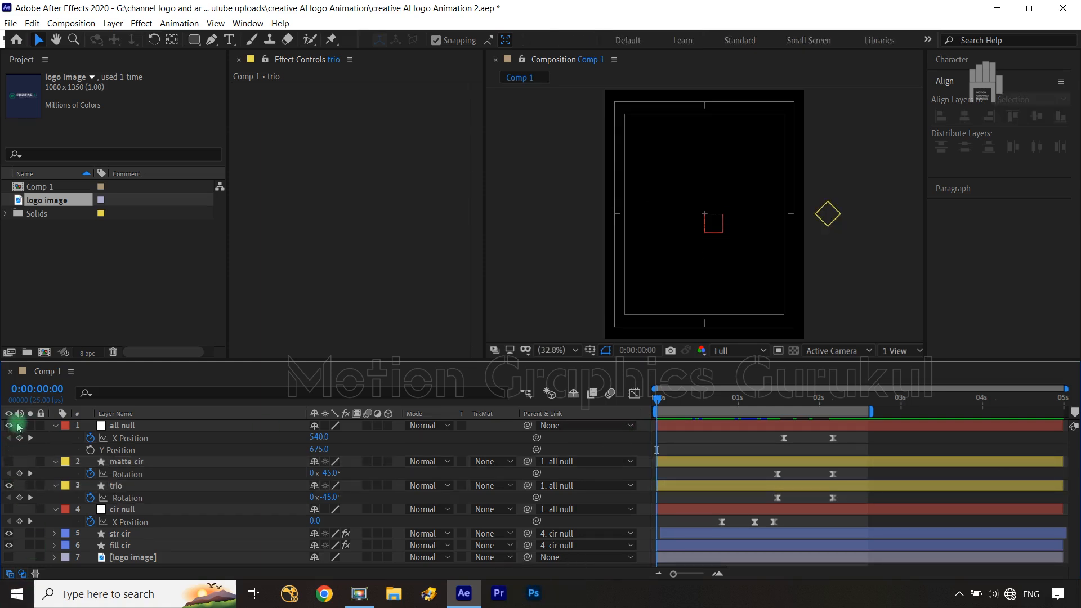
key(space)
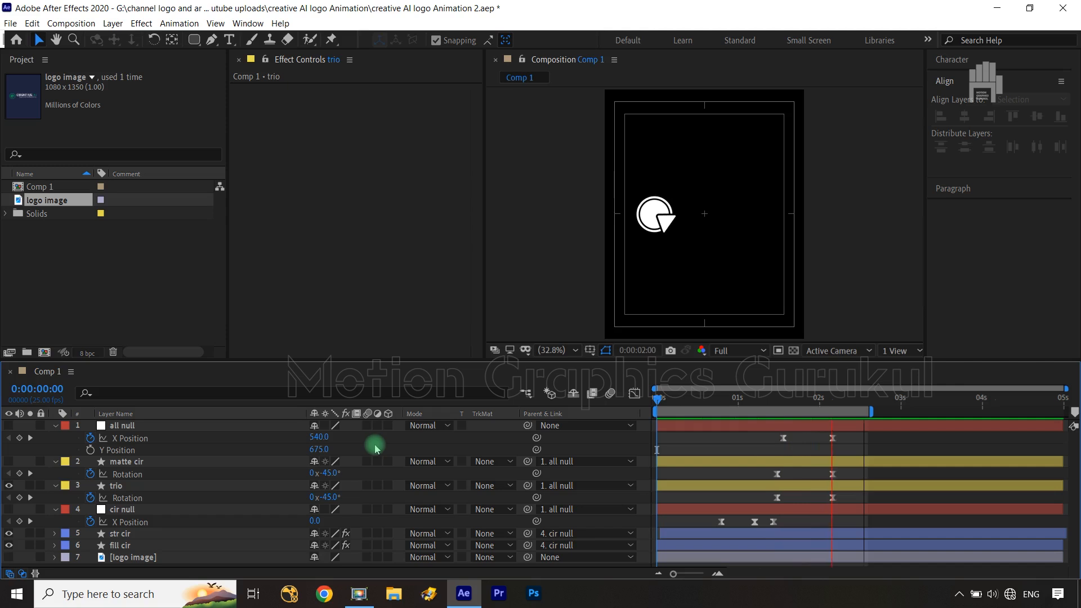
key(space)
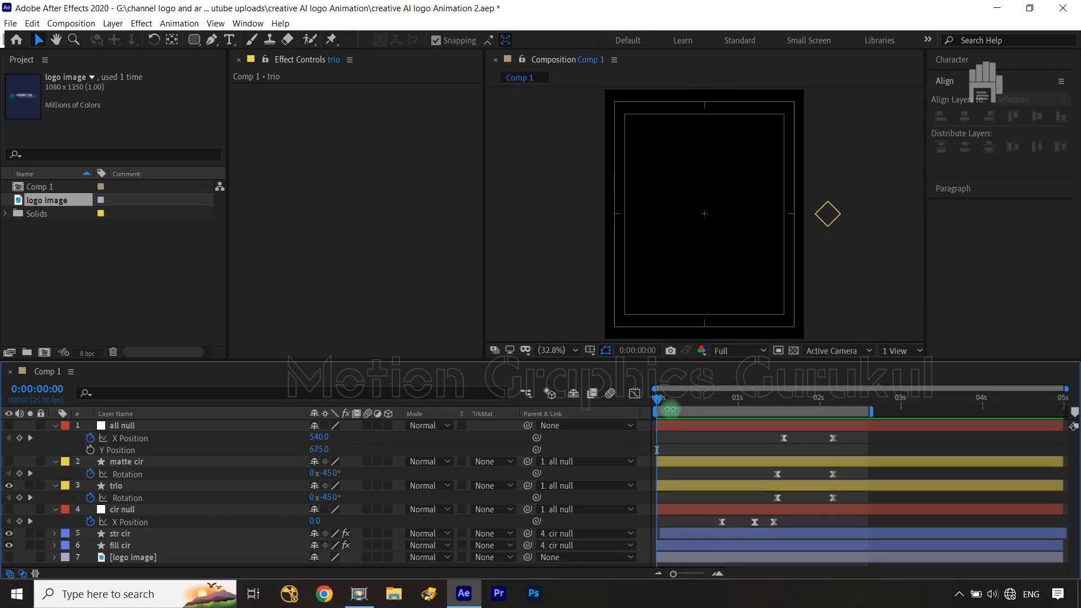
Step: Add a text layer reading CREATIVE AI beside the circle mark, working at 0:00:02:04
drag(659, 406, 834, 413)
click(658, 140)
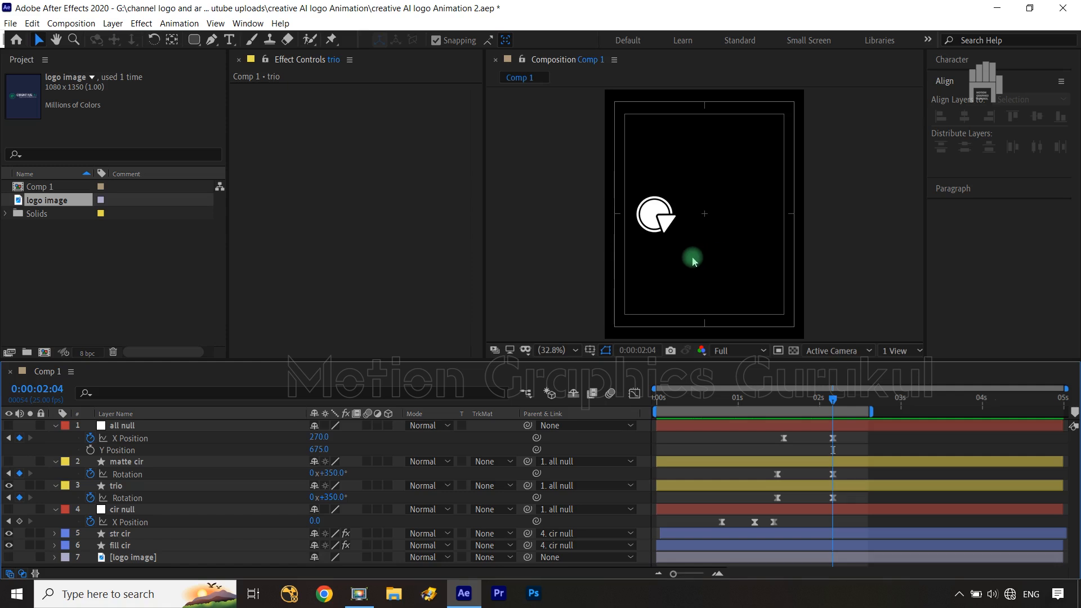
click(229, 40)
click(698, 208)
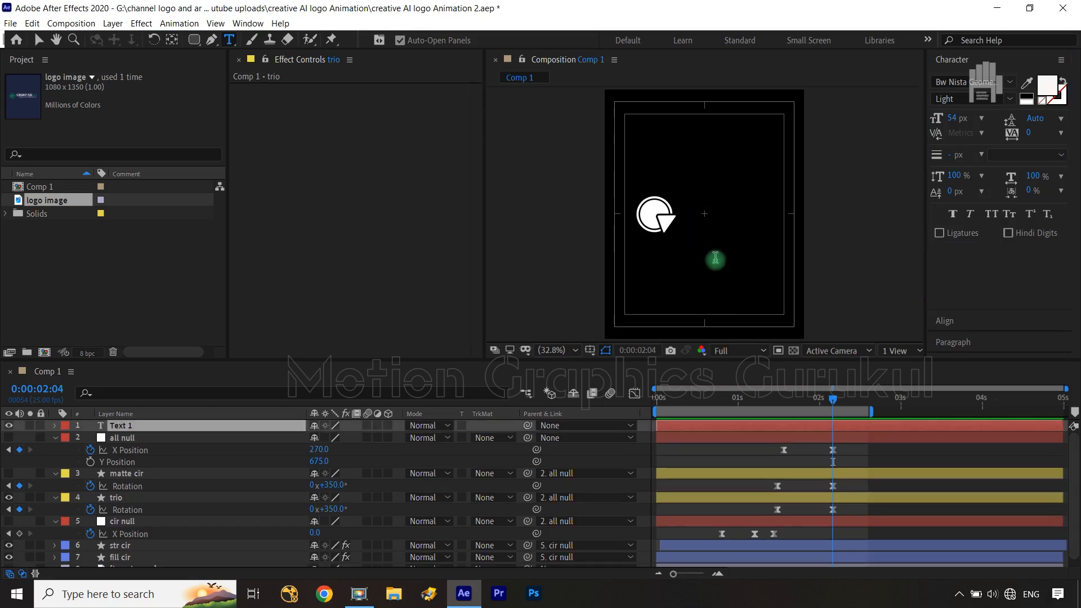
text(CRE)
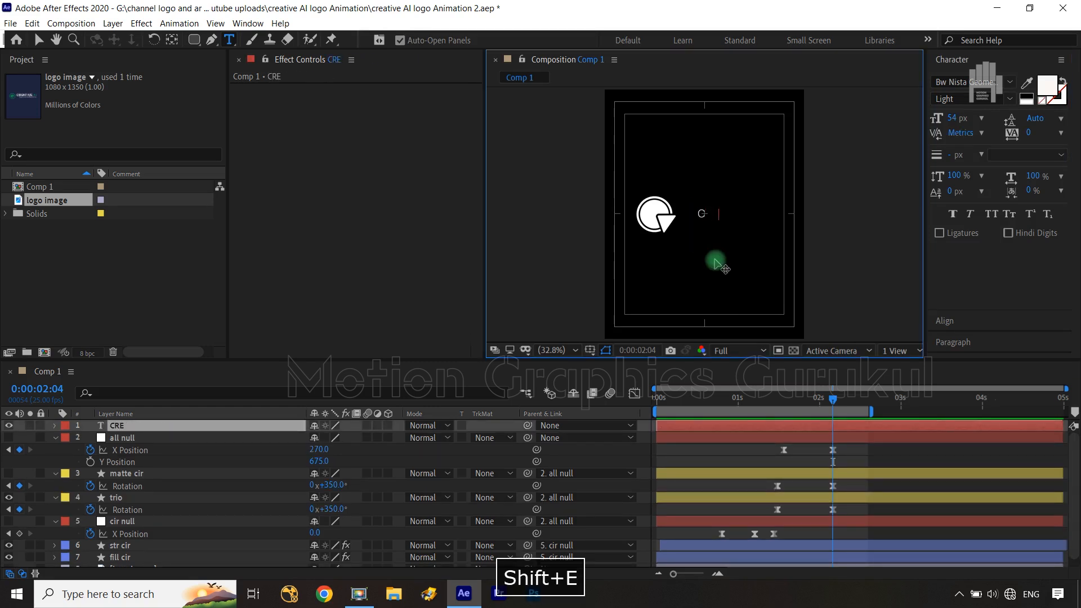
text(ATIVE )
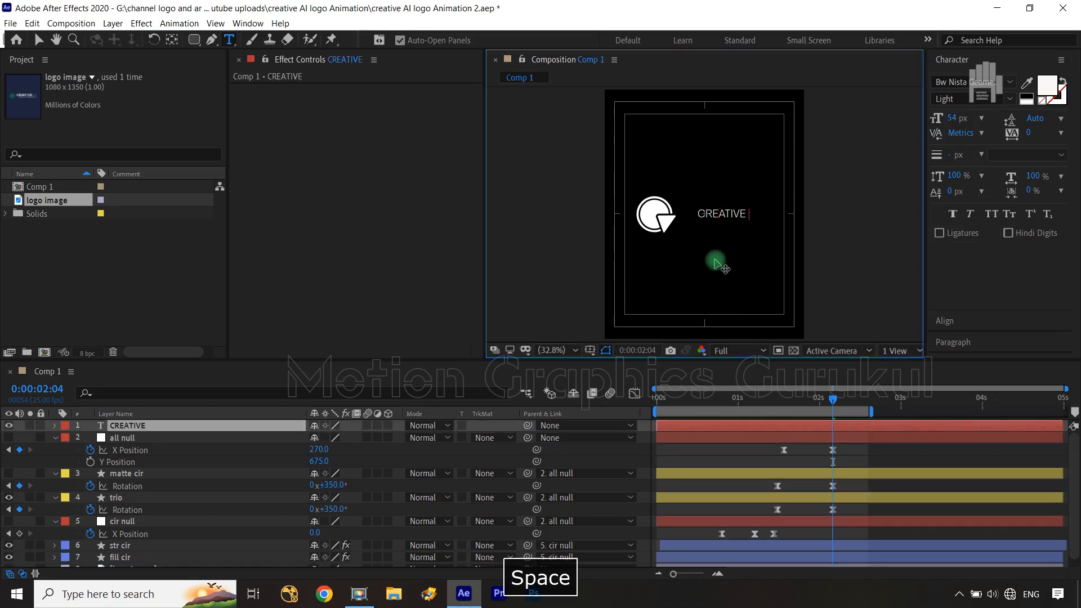
text(AI)
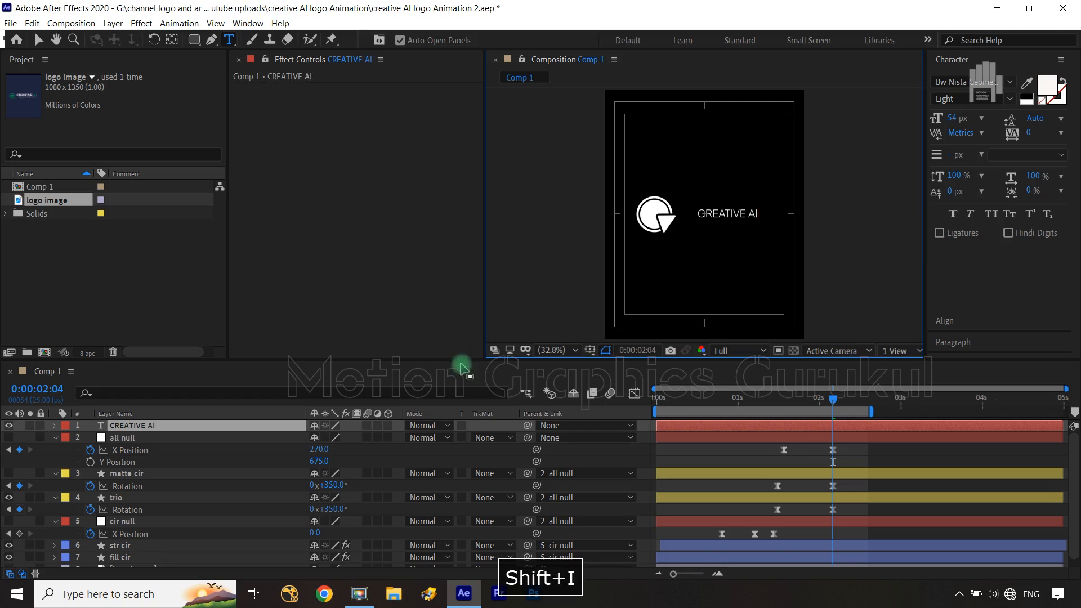
Step: Set the CREATIVE AI text to Bold at 75 px and widen the gap between its two words with an extra space
double_click(285, 427)
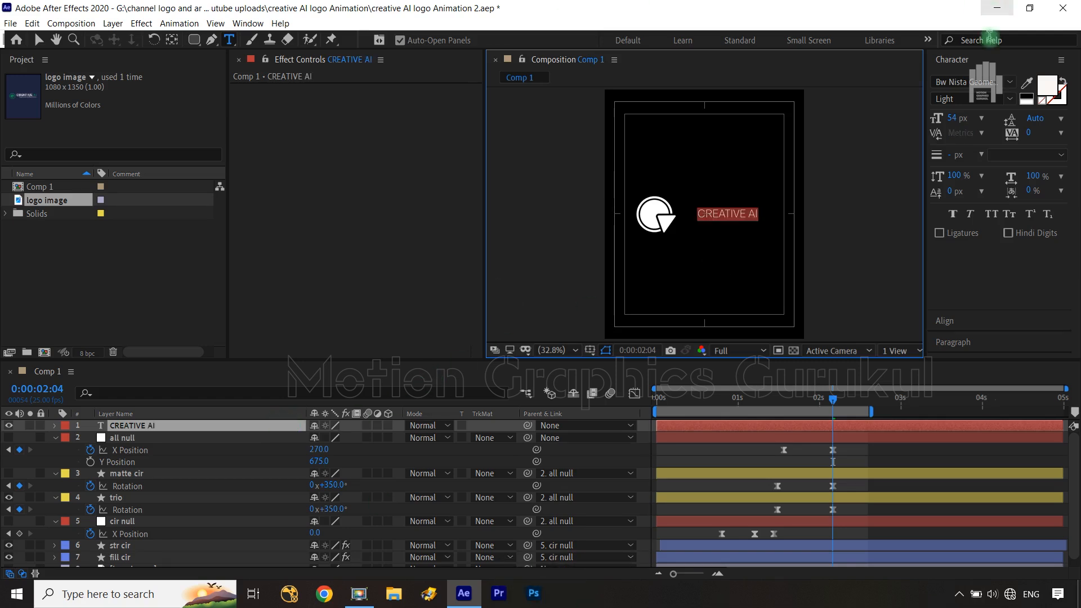
click(1007, 100)
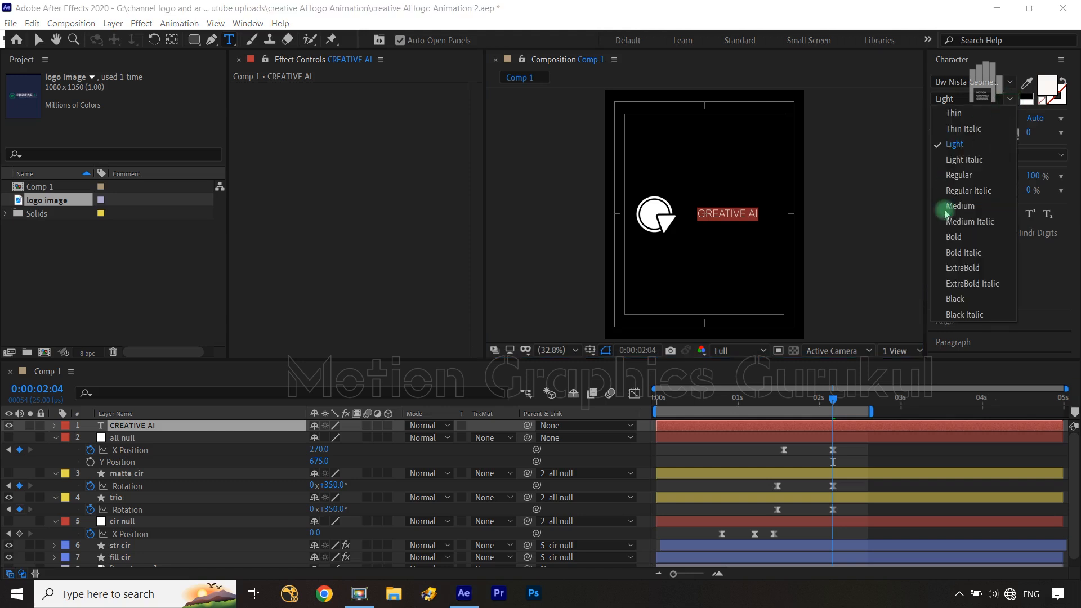
click(954, 237)
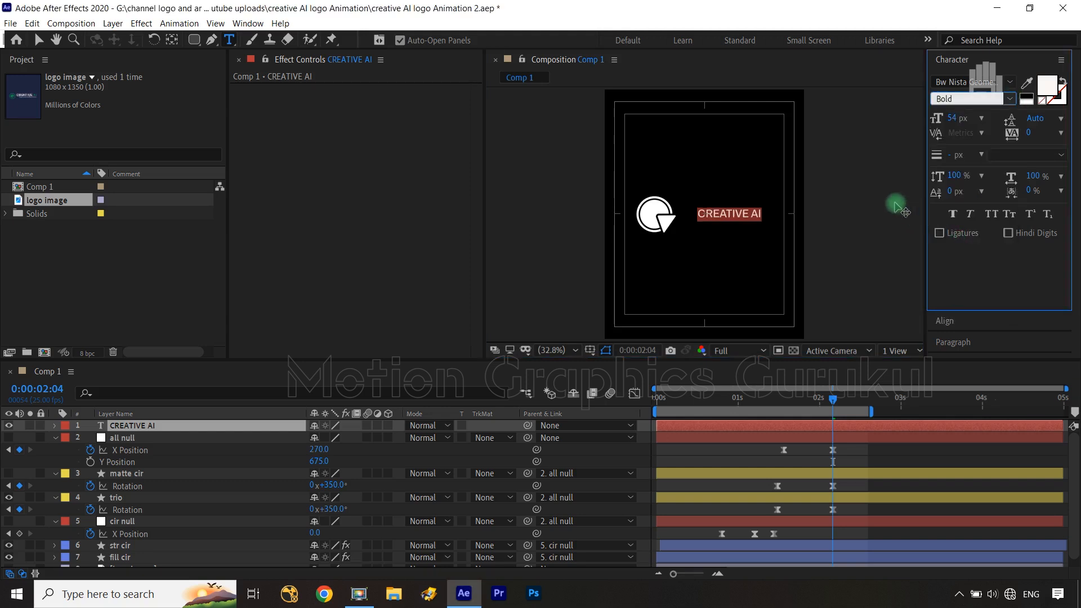
drag(956, 119, 965, 116)
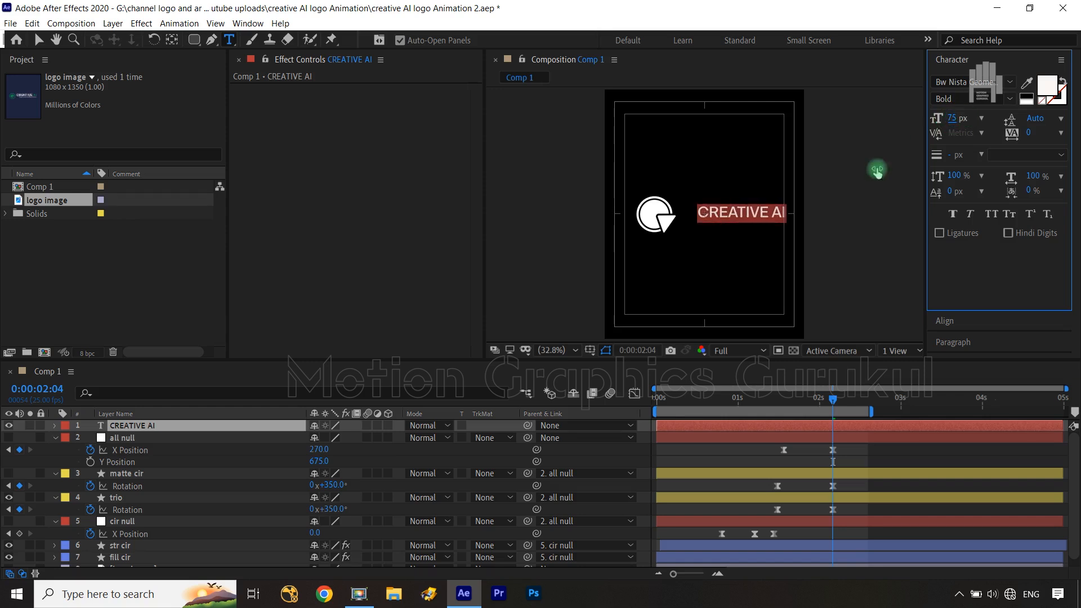
click(772, 218)
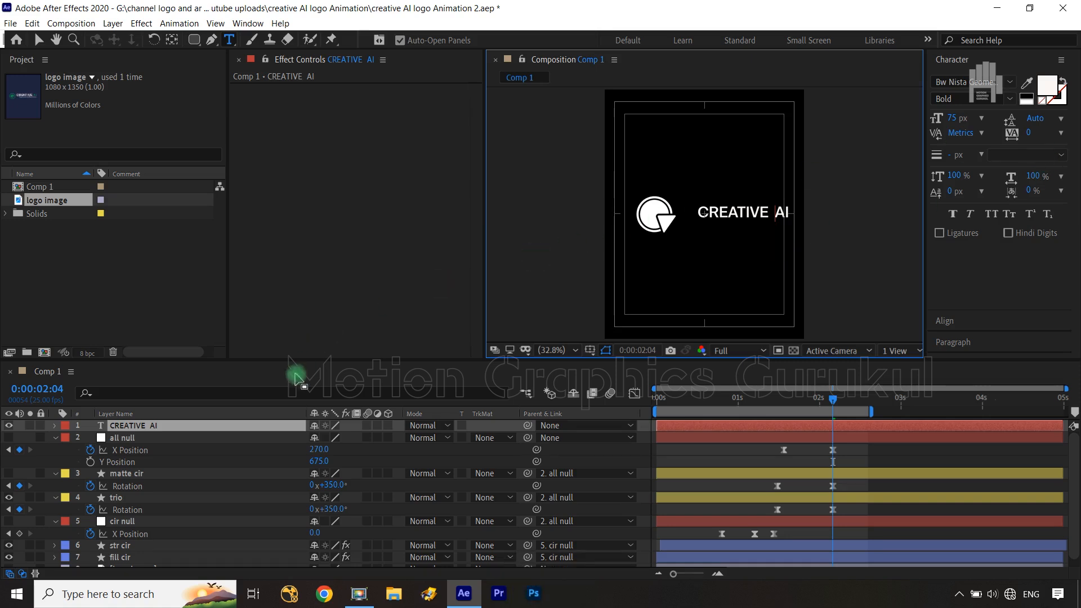
click(270, 428)
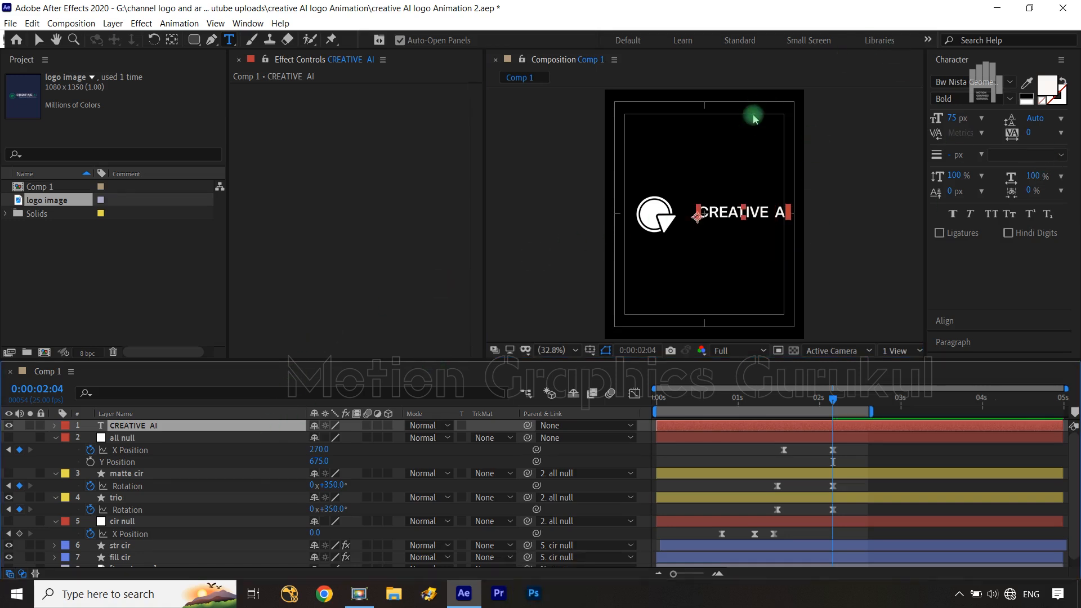
Step: Place a horizontal guide through the circle mark's center and move the CREATIVE AI text vertically to Y position 661.8
key(ctrl+r)
drag(736, 93, 747, 220)
scroll(846, 239, up, 5)
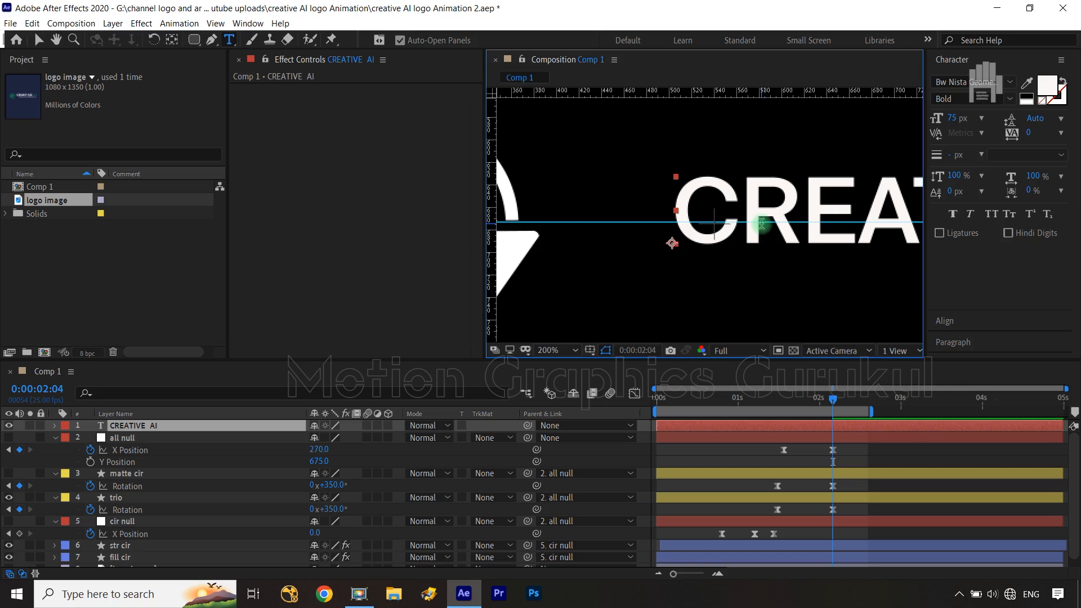
key(comma)
key(comma)
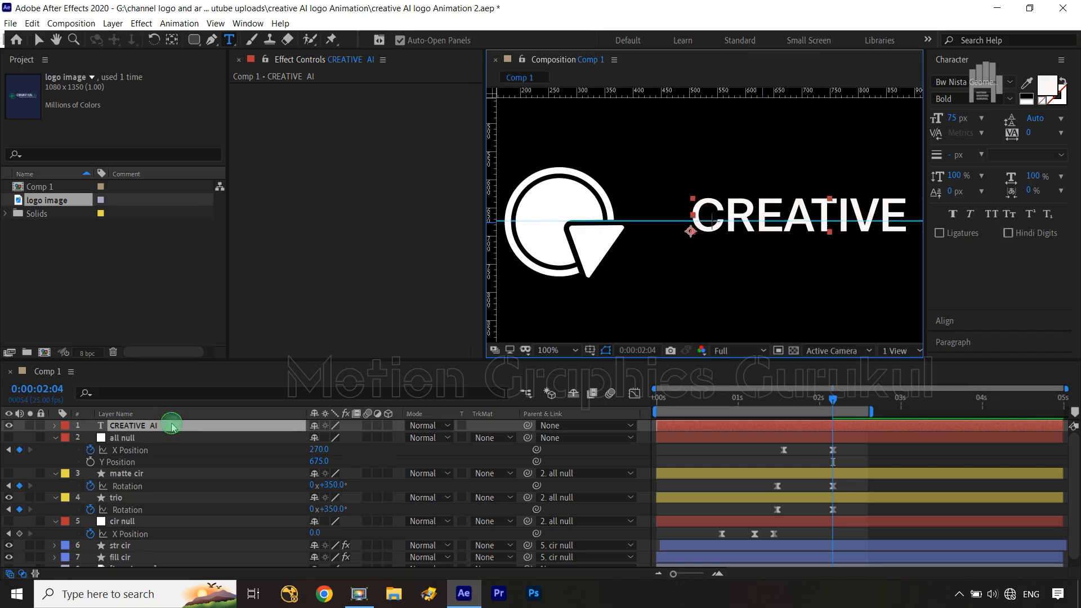
key(p)
drag(342, 443, 322, 440)
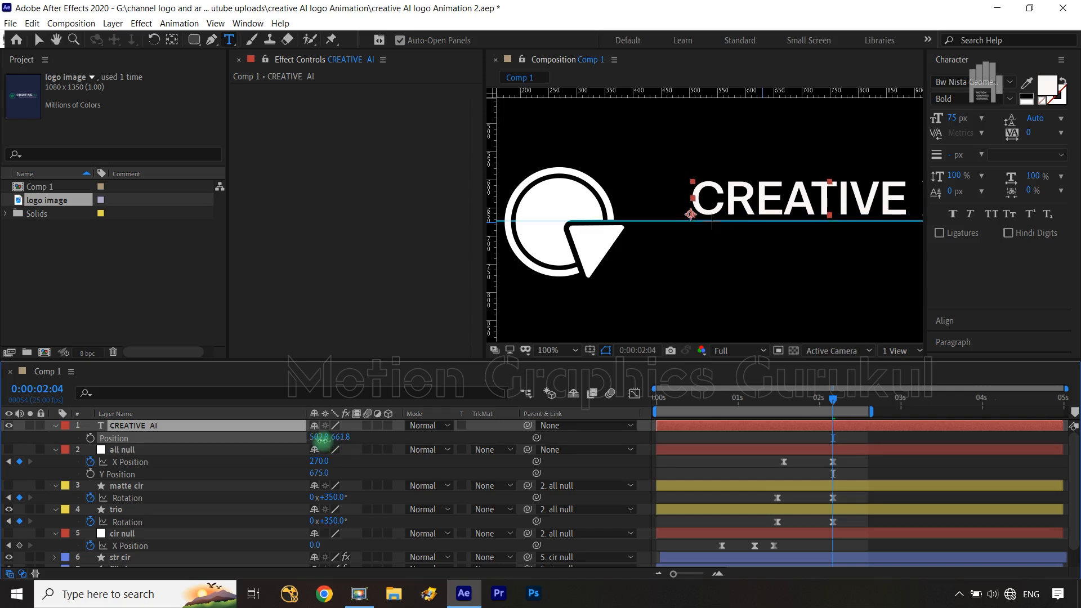
key(shift+slash)
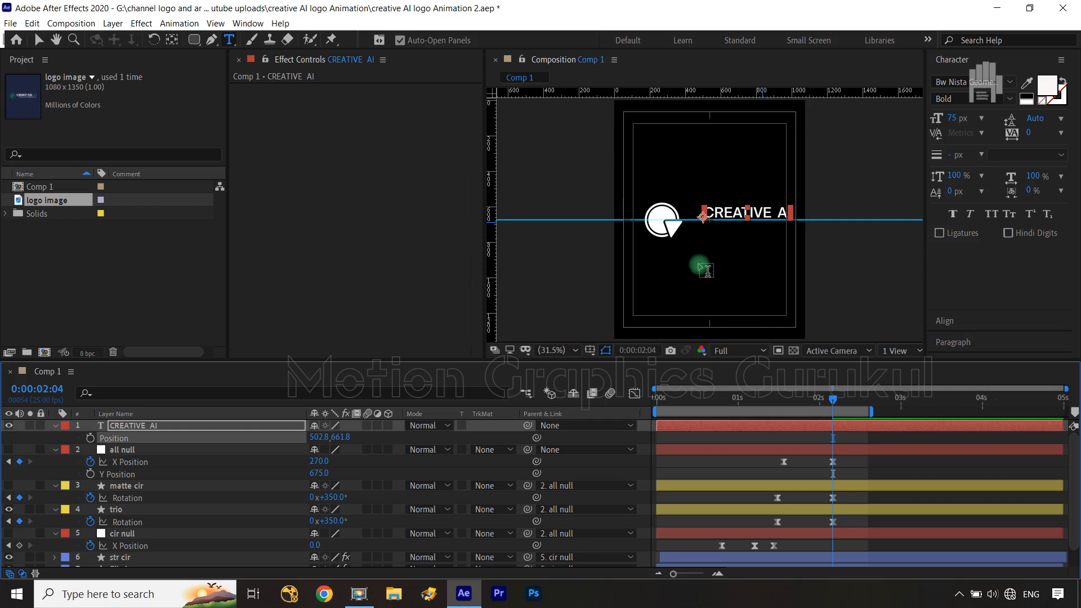
key(v)
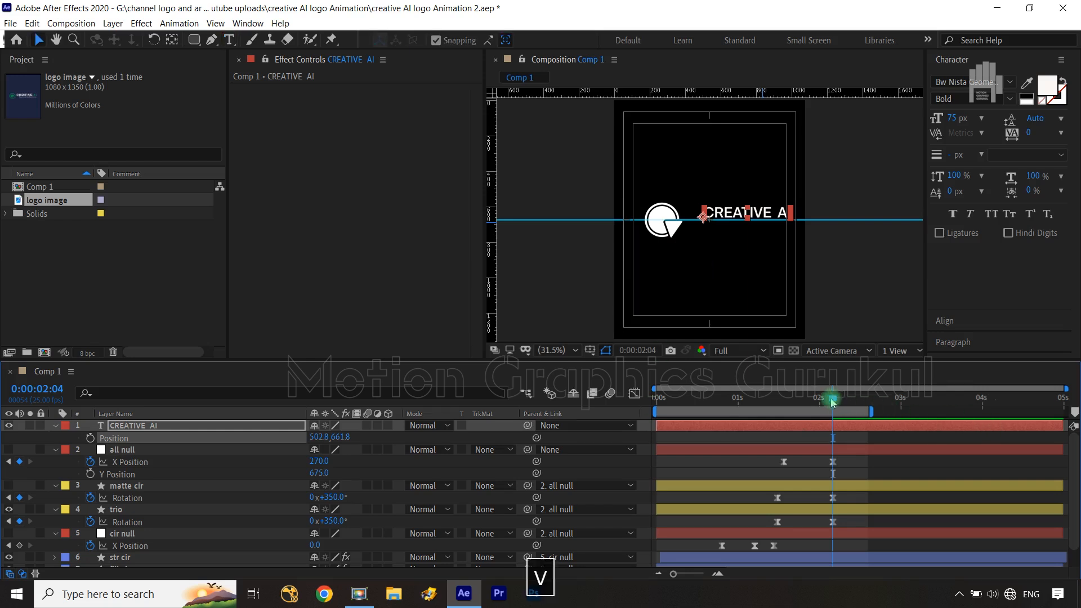
Step: At 0:00:02:04, bring the mark and text closer together by setting all null's X Position to 289 and CREATIVE AI's X position to 412.8
drag(806, 400, 835, 412)
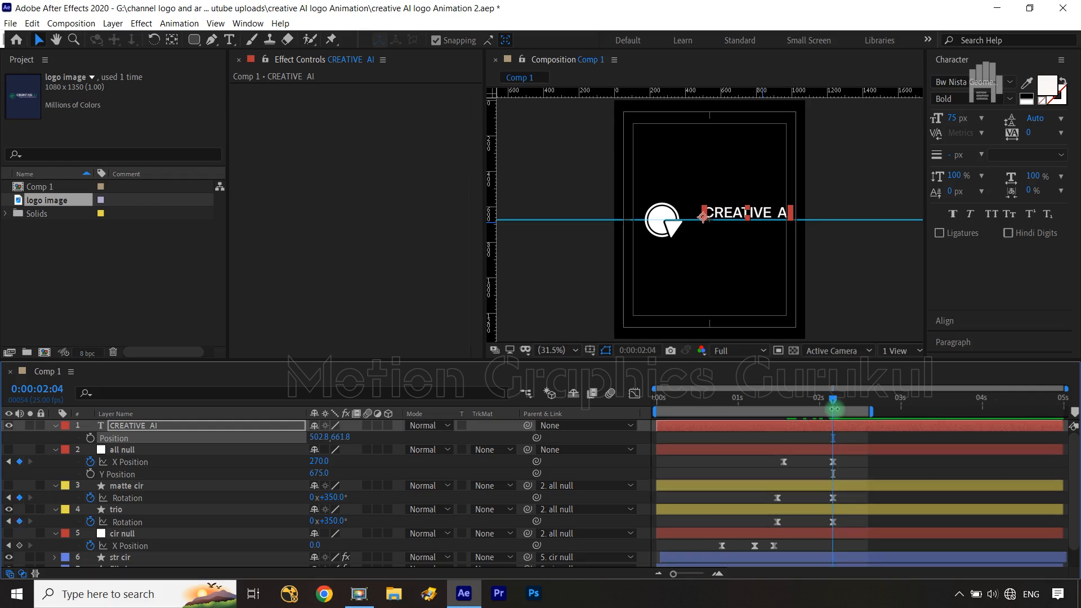
scroll(802, 259, up, 1)
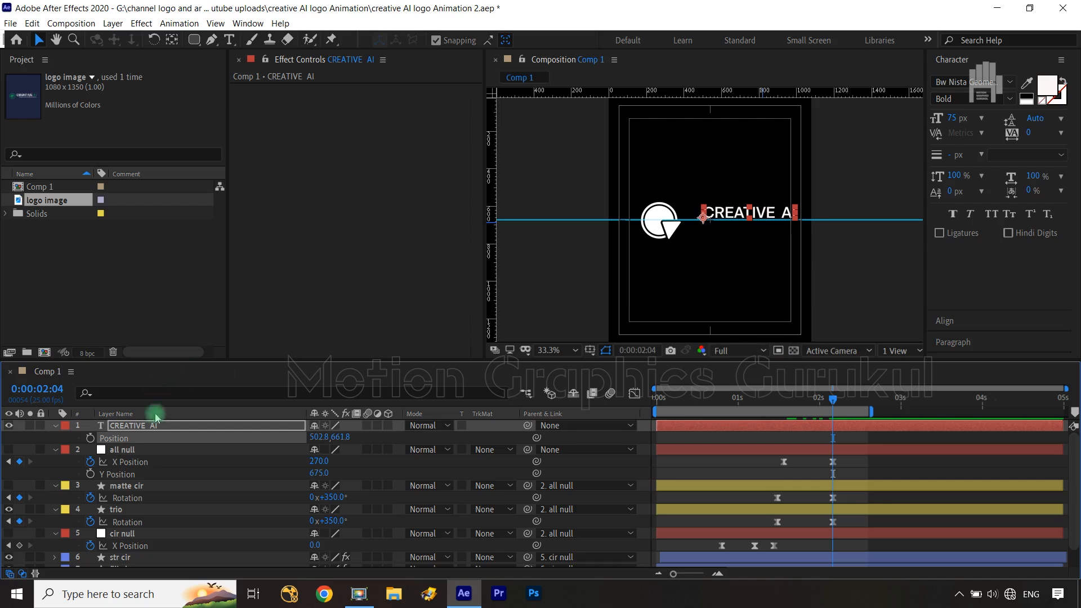
drag(319, 463, 274, 439)
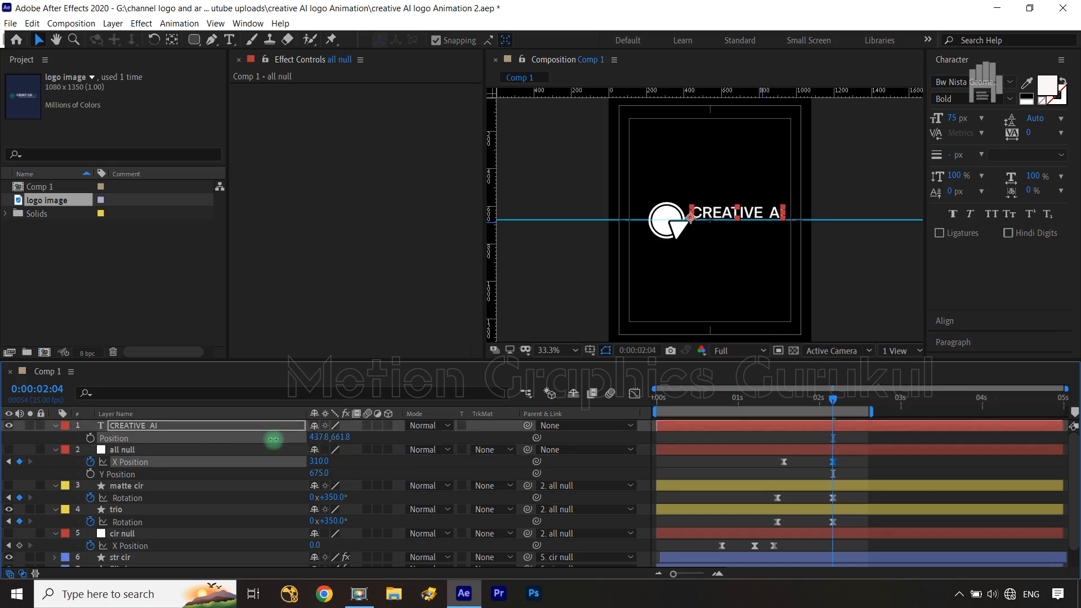
key(F2)
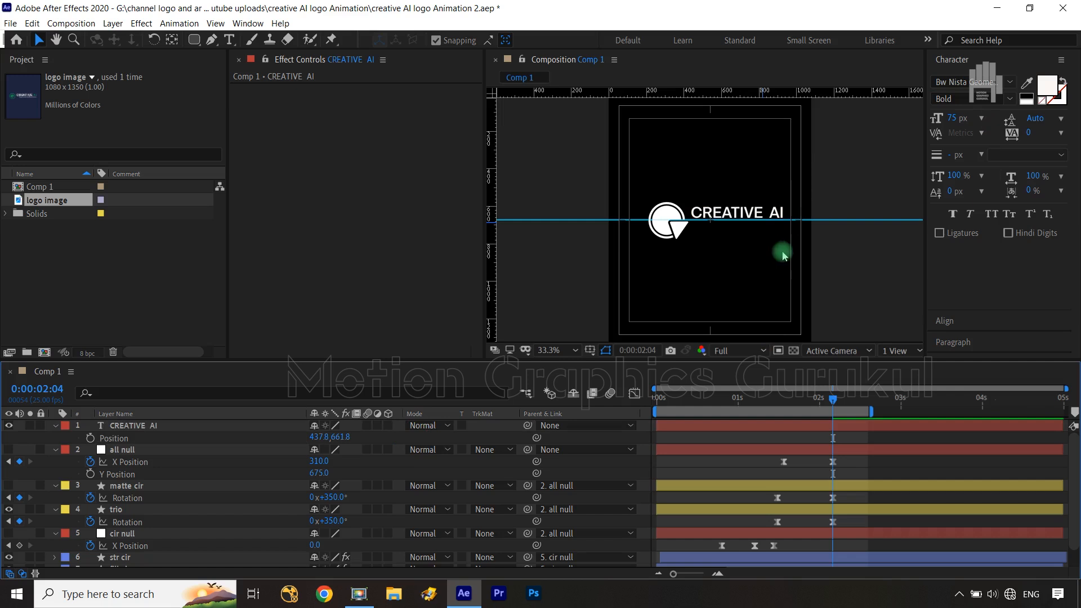
drag(319, 461, 293, 436)
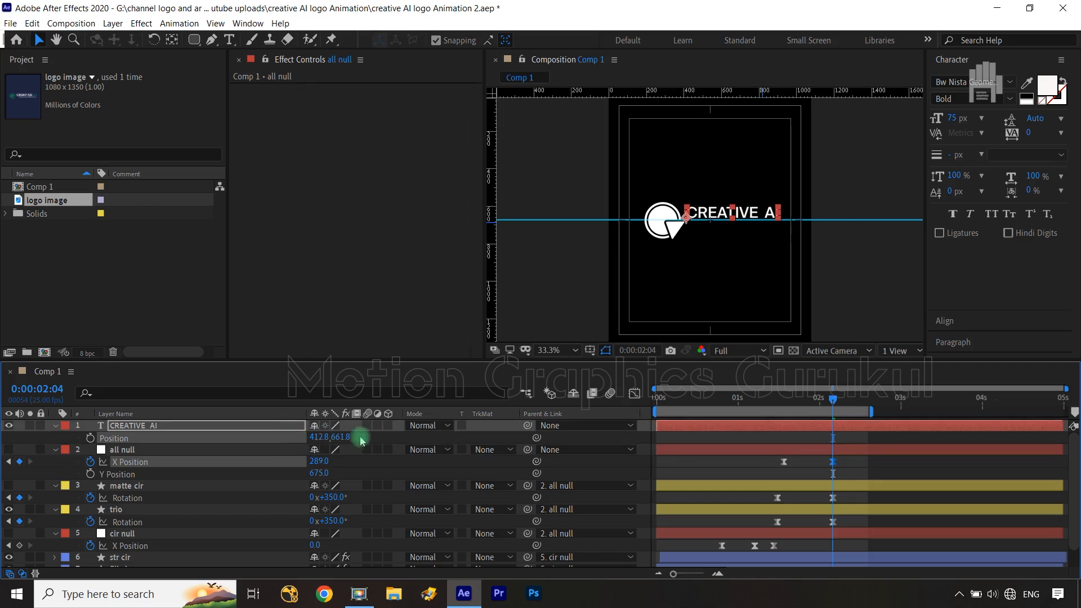
Step: Remove the horizontal guide from the composition and hide the rulers
click(388, 434)
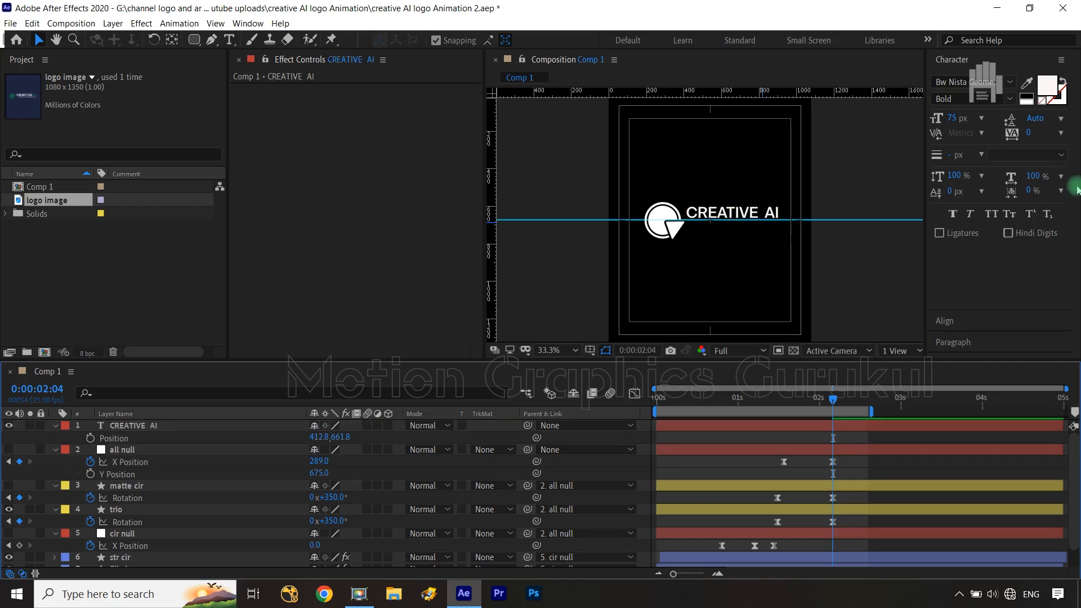
click(861, 221)
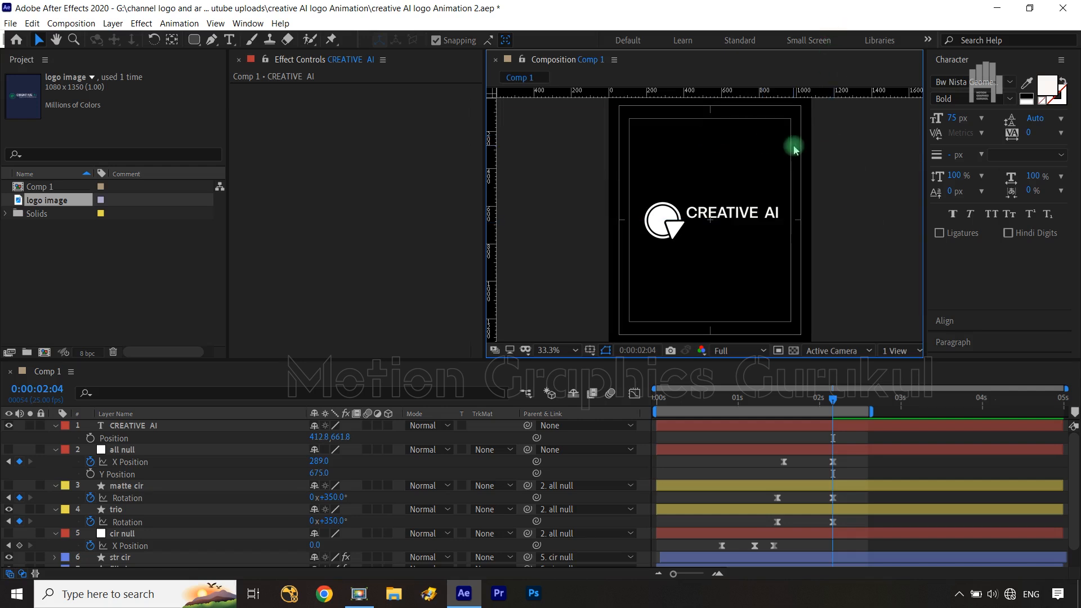
key(ctrl+r)
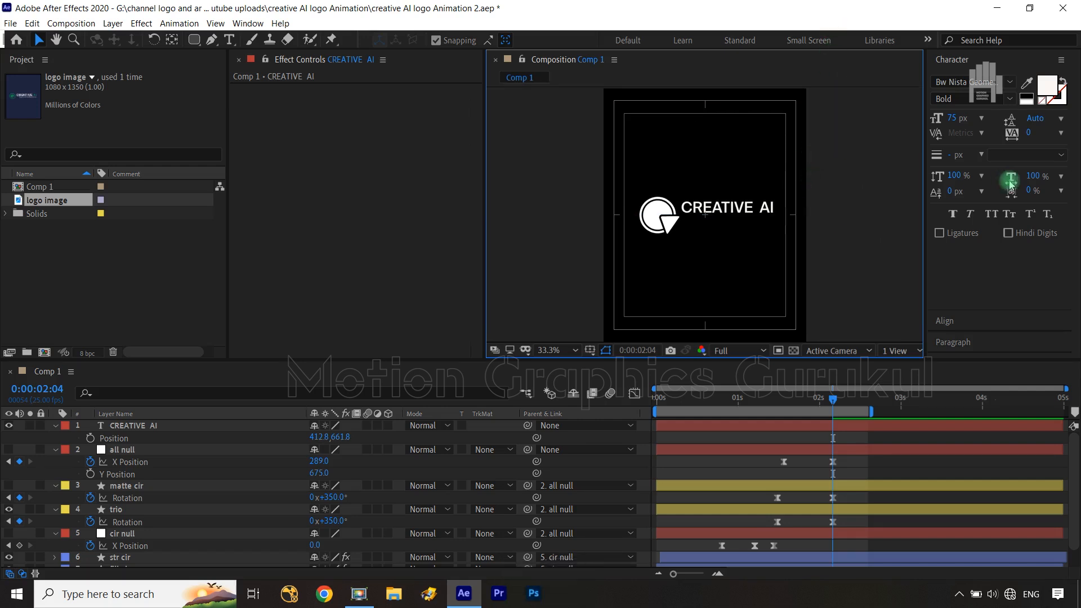
Step: Add a Position keyframe to the CREATIVE AI layer at 0:00:01:16
click(218, 426)
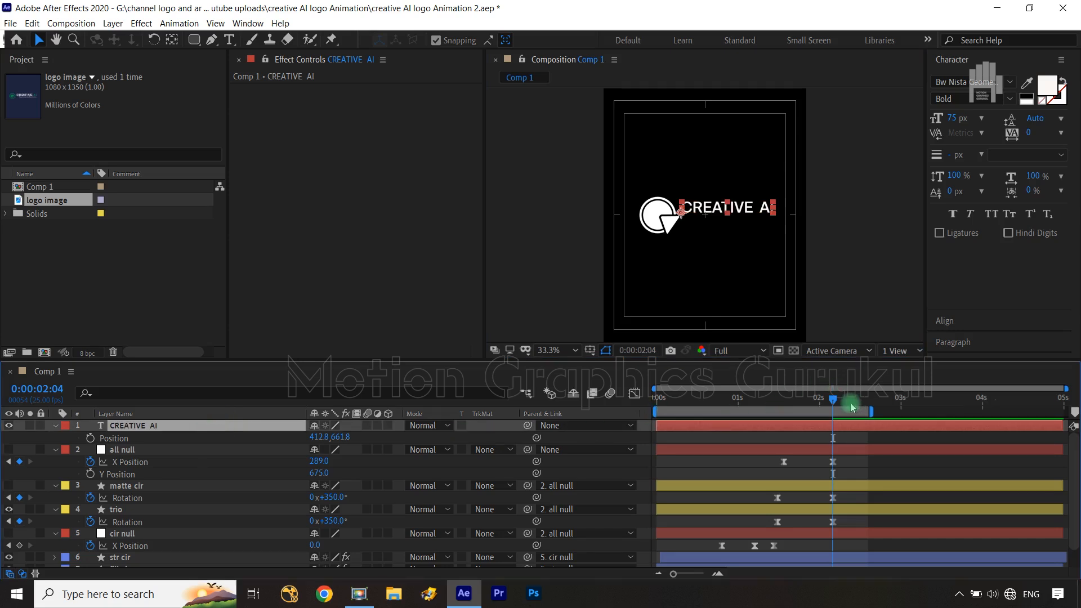
drag(833, 399, 786, 411)
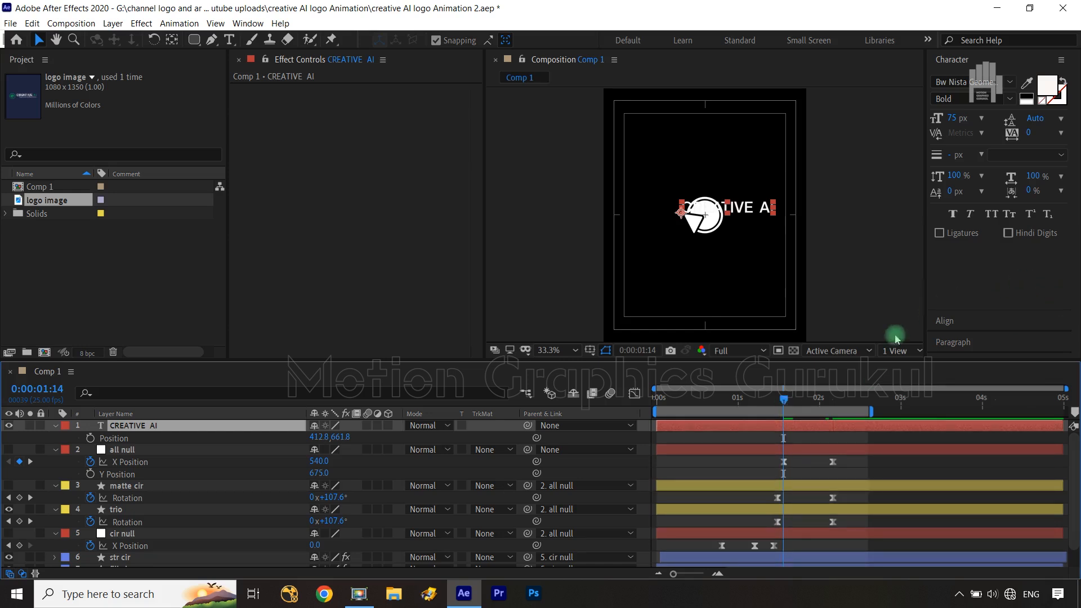
drag(785, 399, 796, 401)
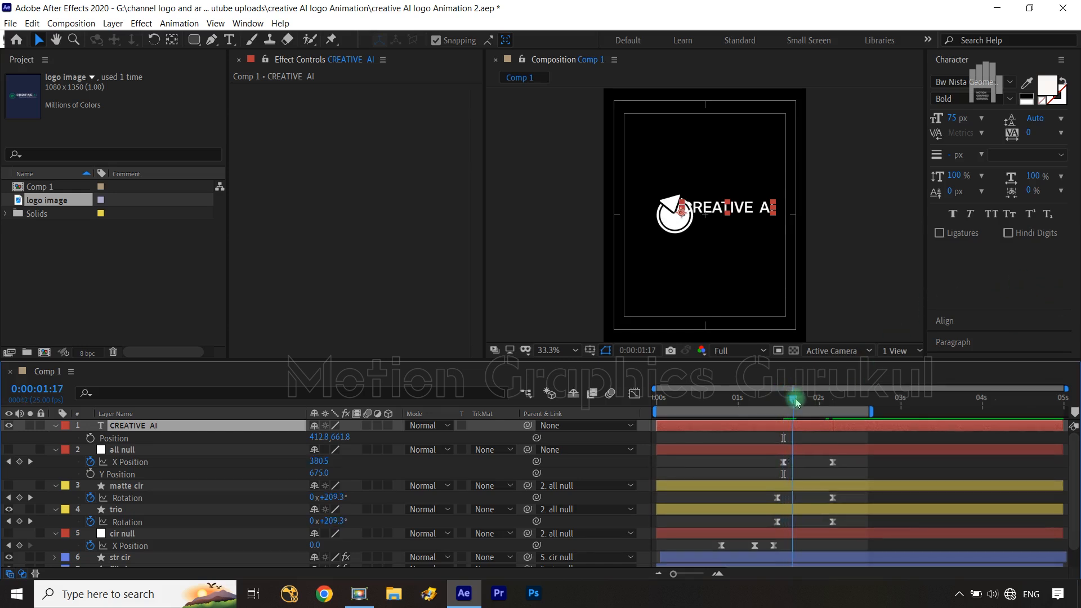
key(ctrl+Left)
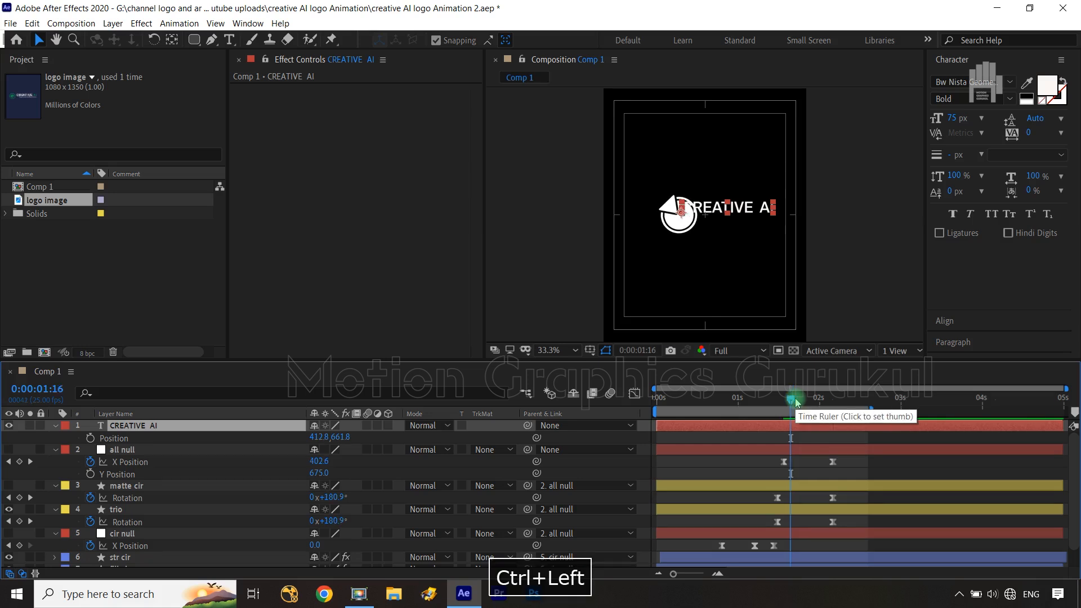
click(20, 440)
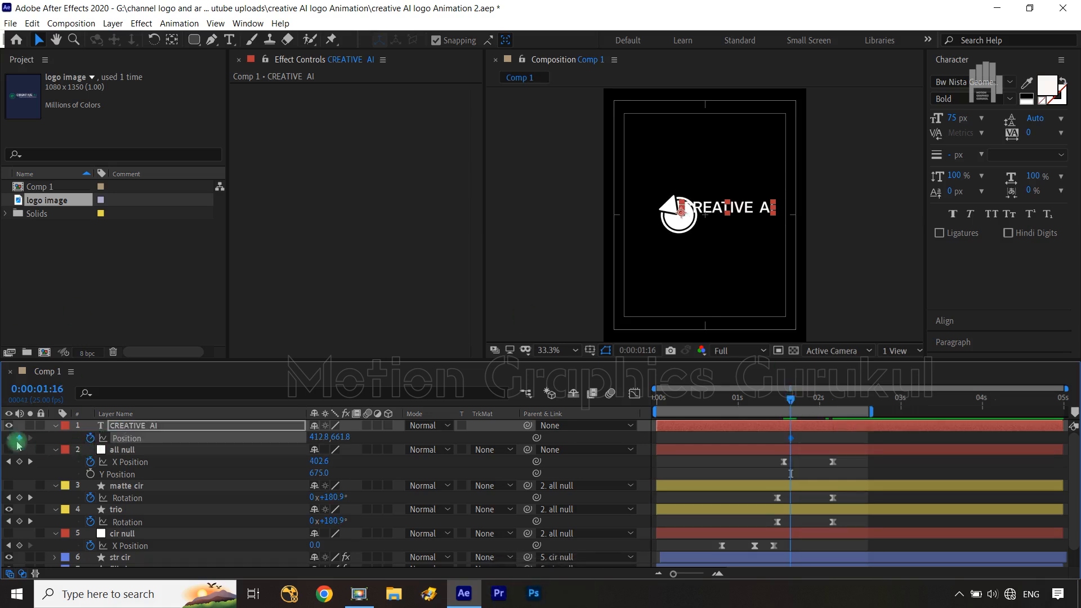
Step: Add a Rotation text animator to the CREATIVE AI layer and set its rotation to -30°
click(56, 426)
click(56, 426)
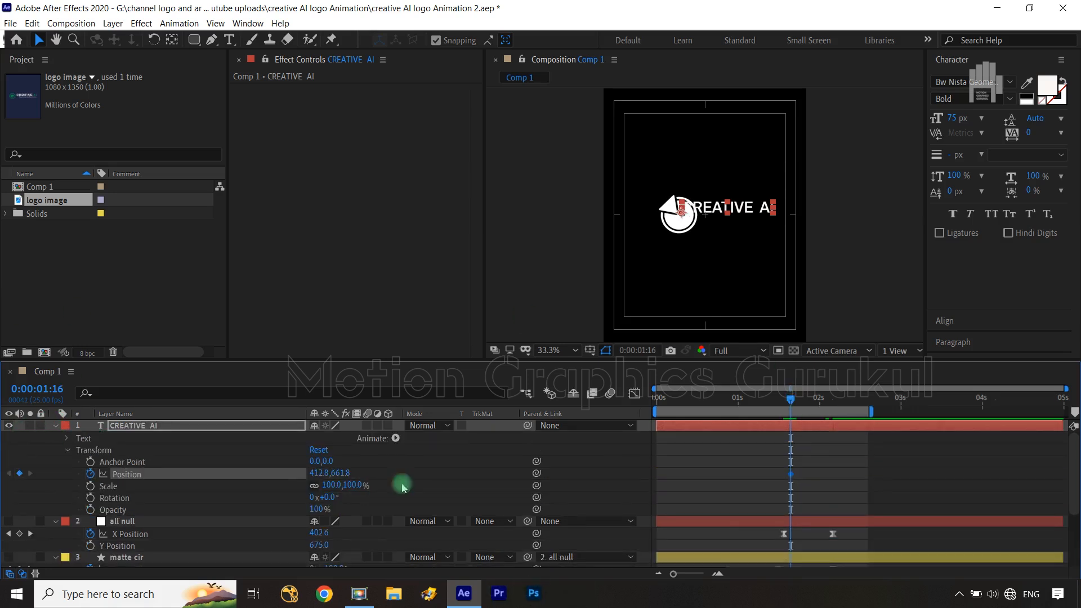
click(395, 438)
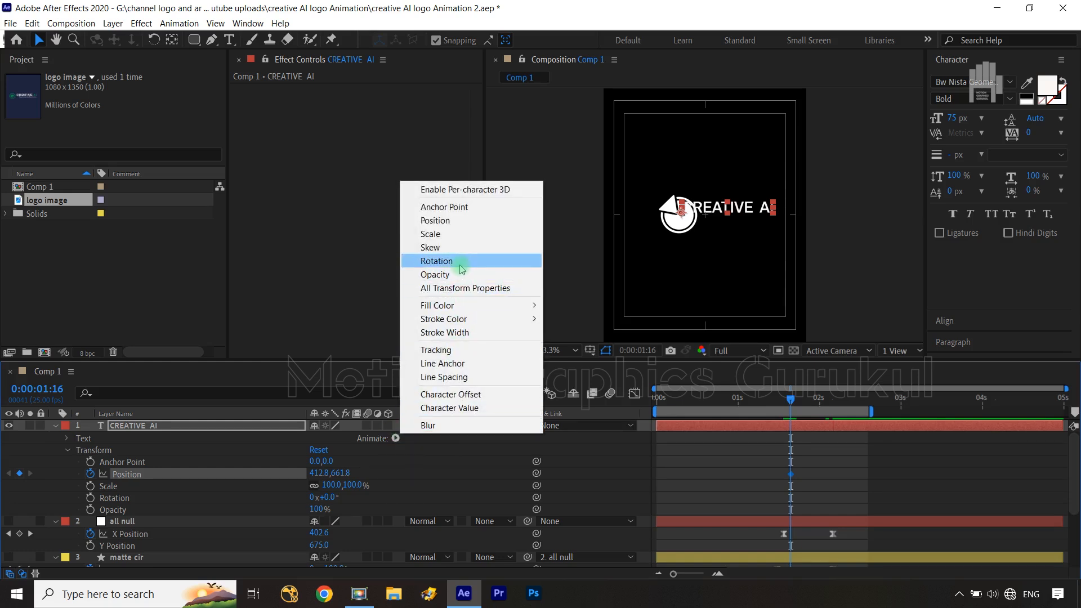
click(461, 261)
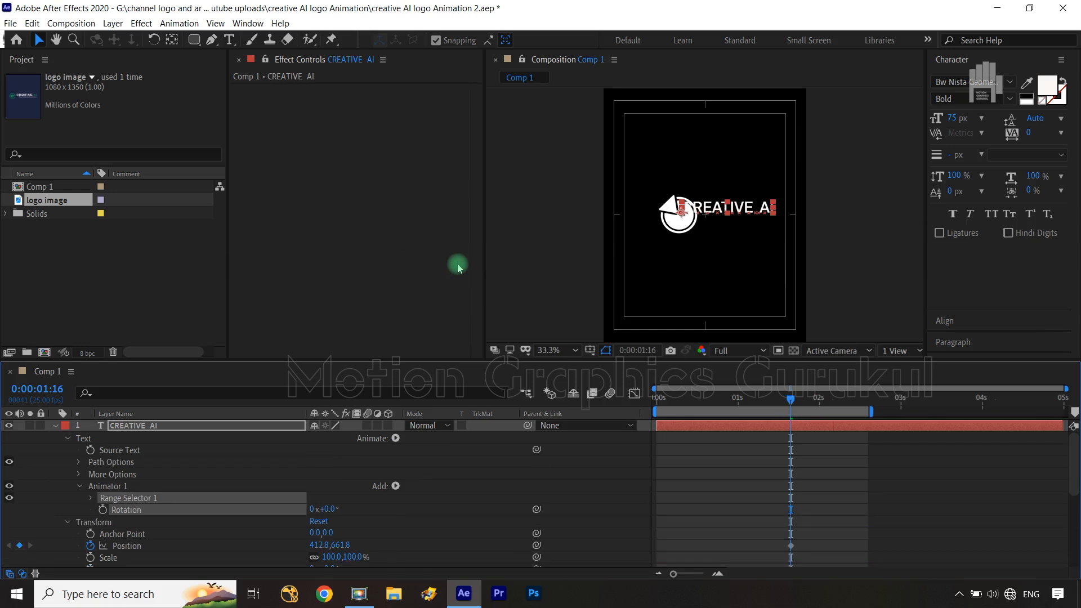
text(-)
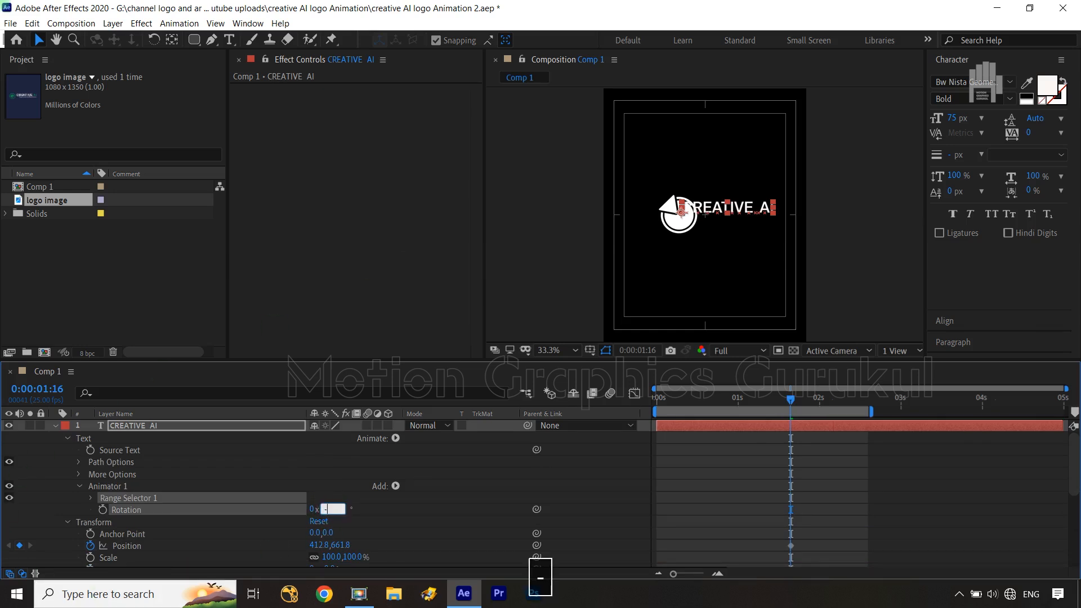
text(30)
click(371, 507)
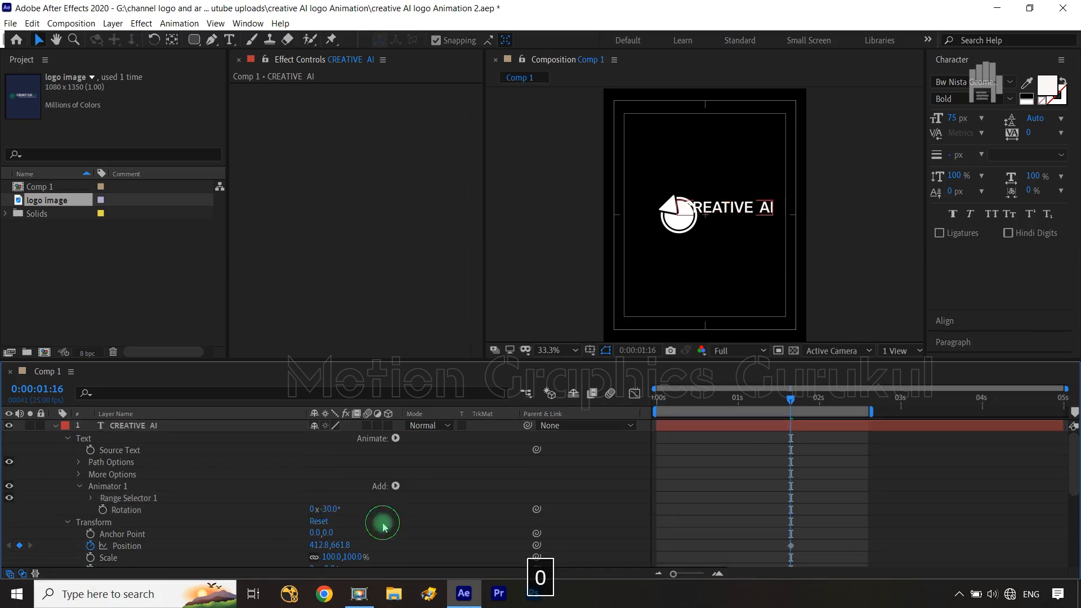
Step: Keyframe the End value of Range Selector 1 at 100% at 0:00:01:16
click(90, 498)
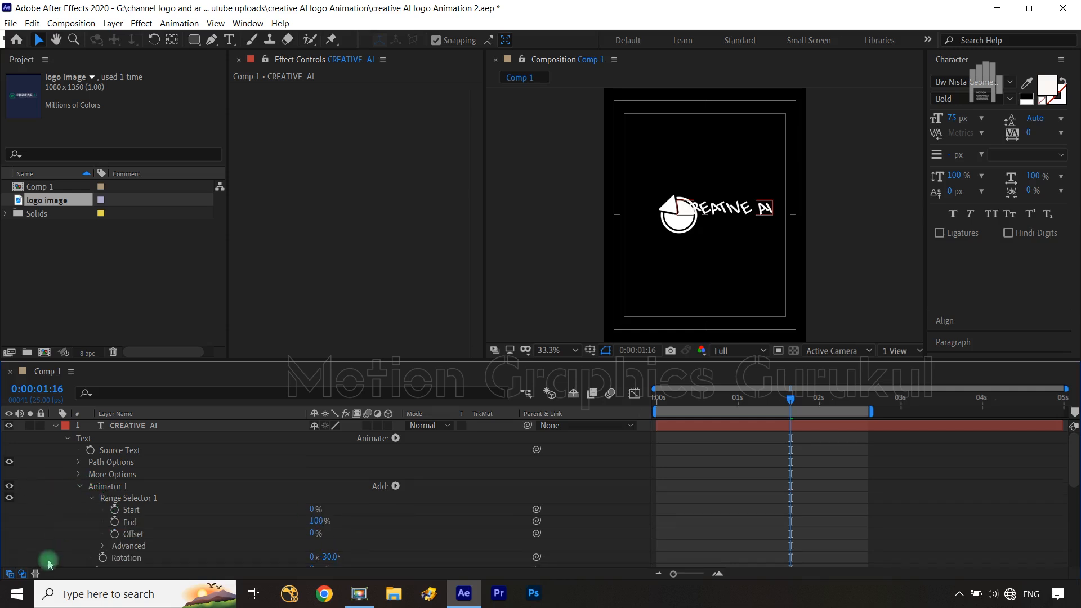
click(115, 522)
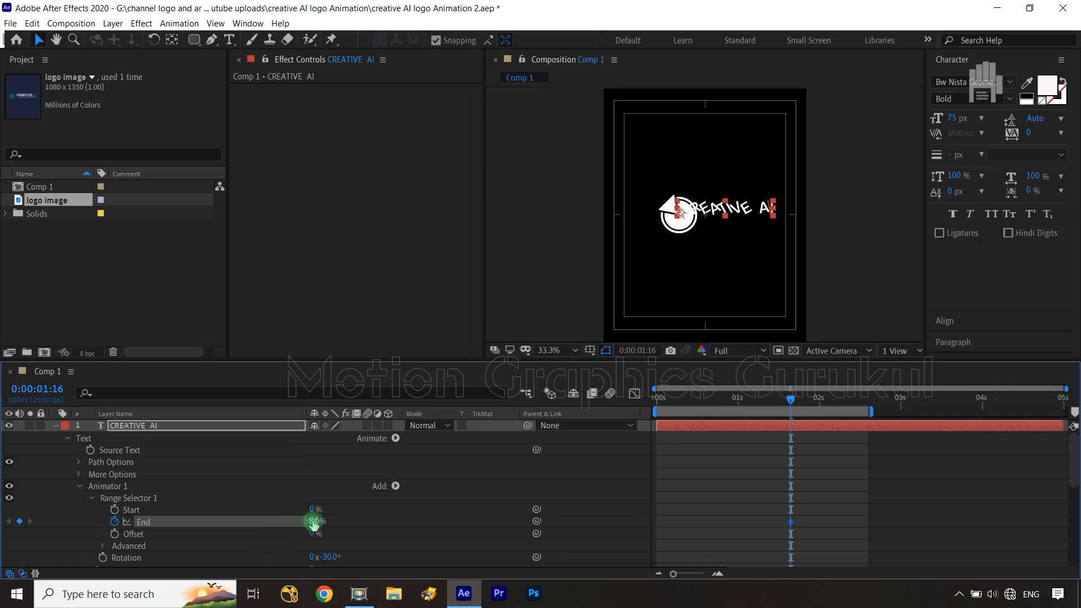
drag(313, 520, 362, 518)
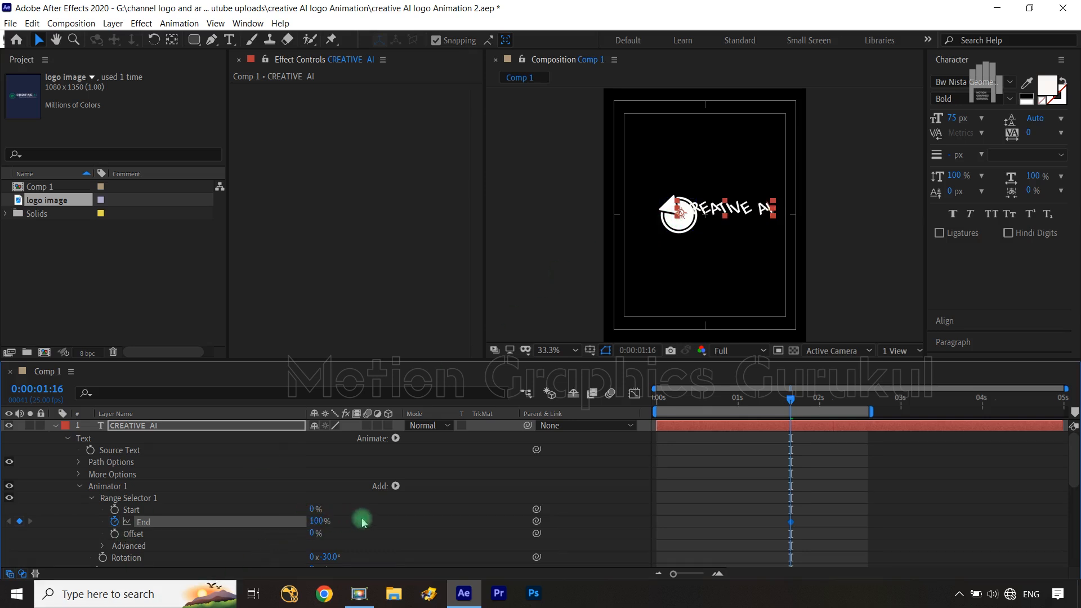
Step: At 0:00:02:06, keyframe the CREATIVE AI layer's current Position and set a Range Selector End keyframe of 0%
click(148, 431)
key(u)
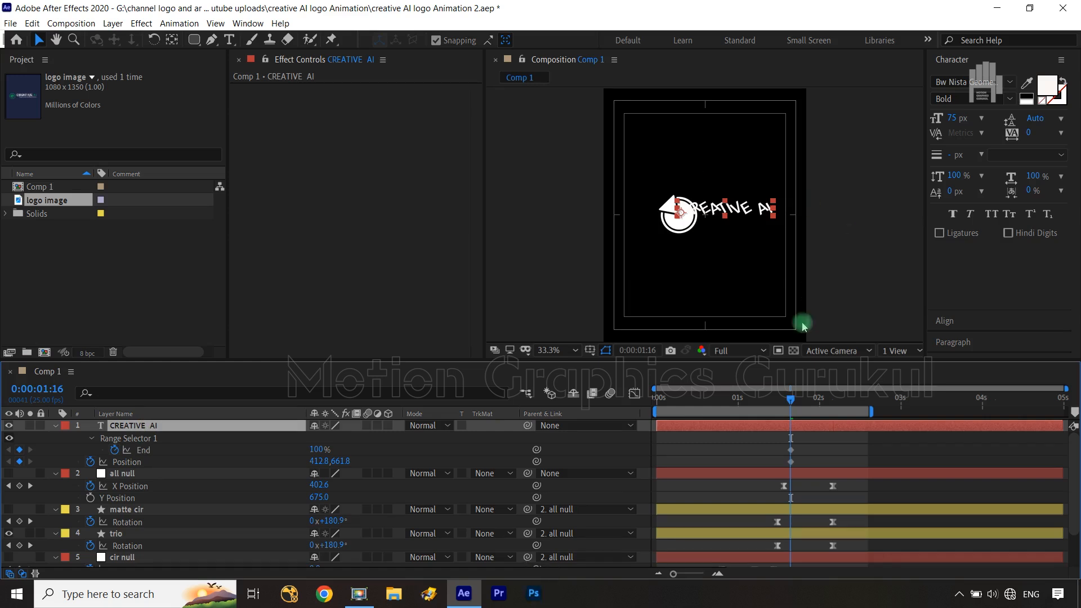
key(shift+Page_Down)
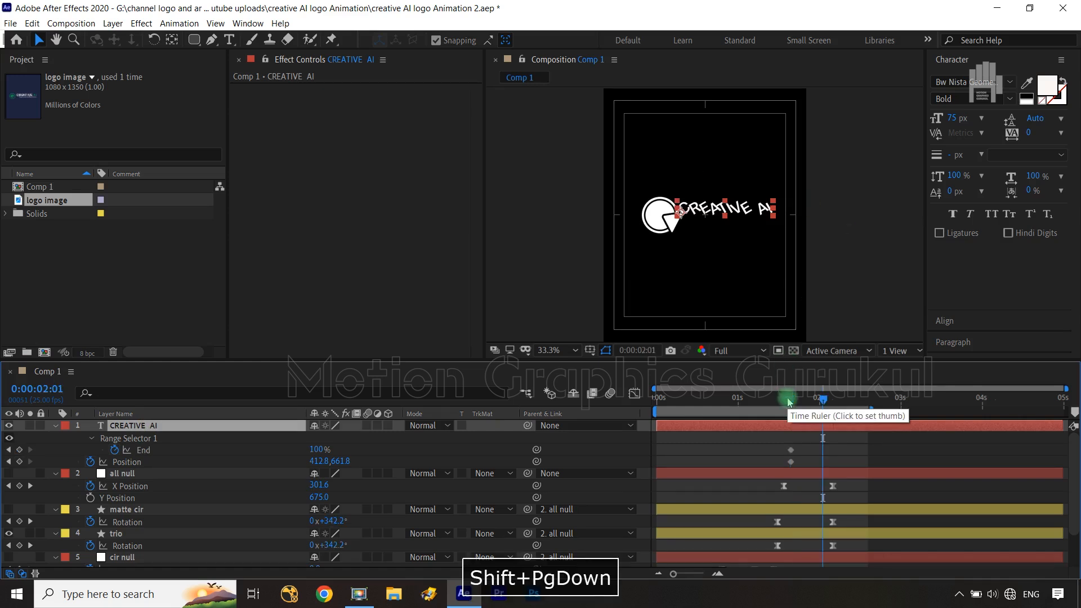
key(ctrl+Right)
key(ctrl+Right)
key(ctrl+Right)
key(ctrl+Right)
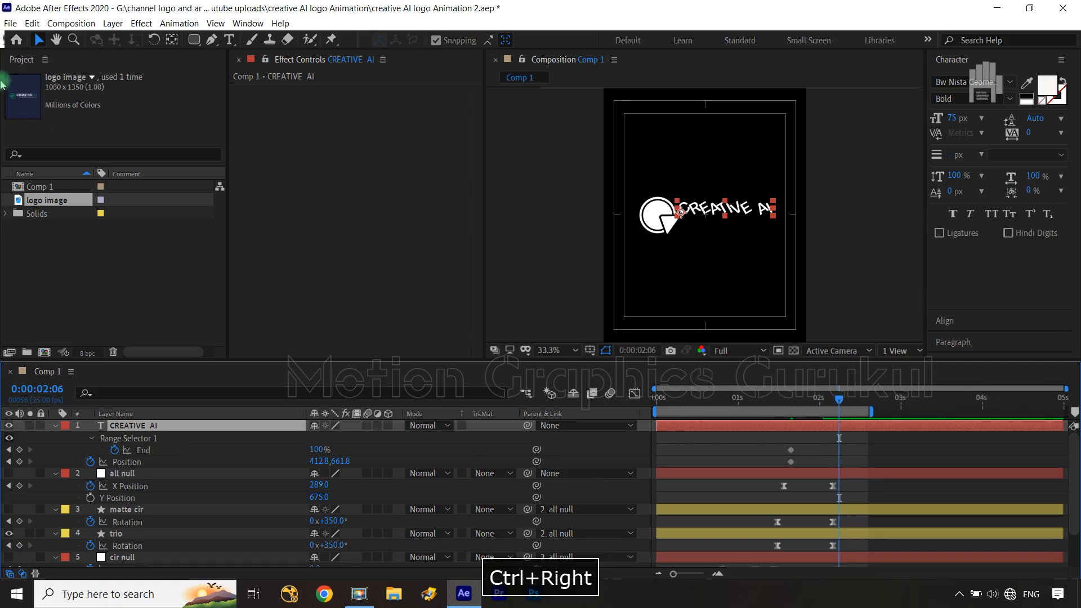
click(19, 450)
click(20, 462)
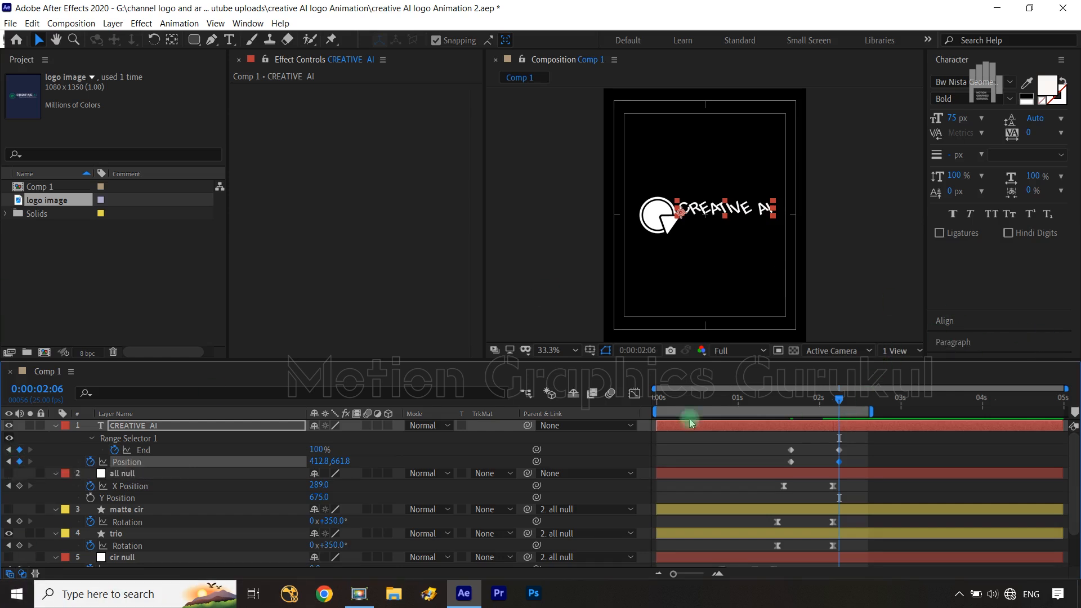
drag(320, 449, 211, 448)
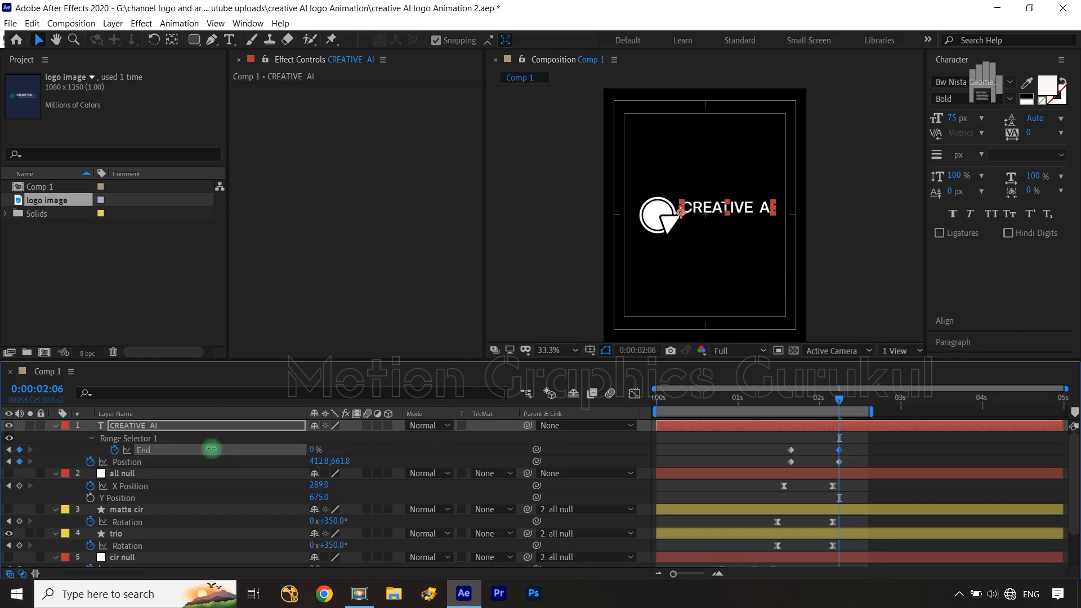
Step: Set the text's X position to -2.2 on its first Position keyframe at 0:00:01:16
click(9, 462)
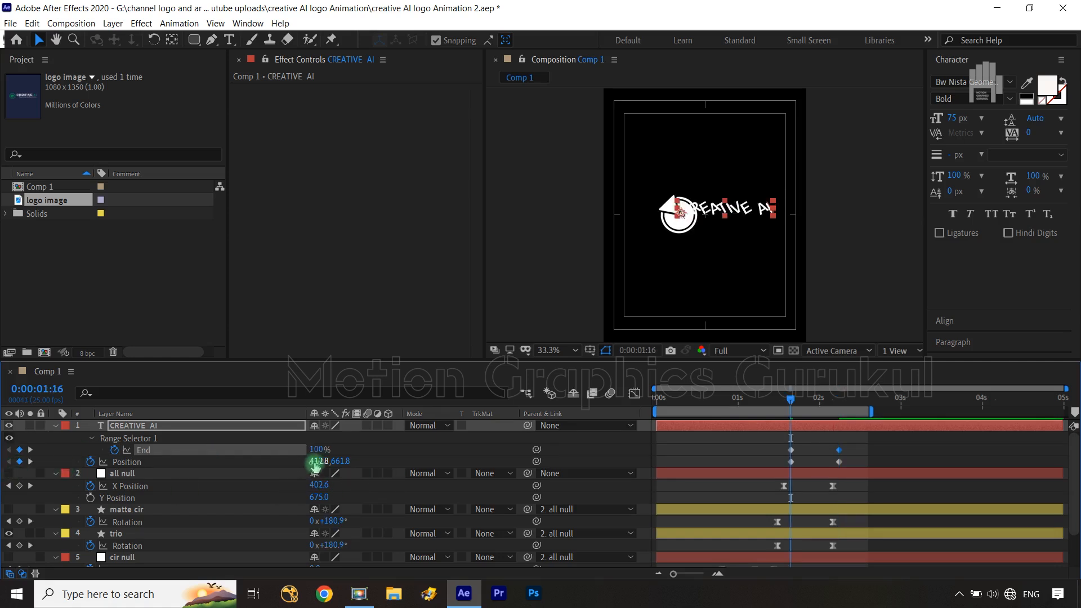
drag(316, 463, 226, 465)
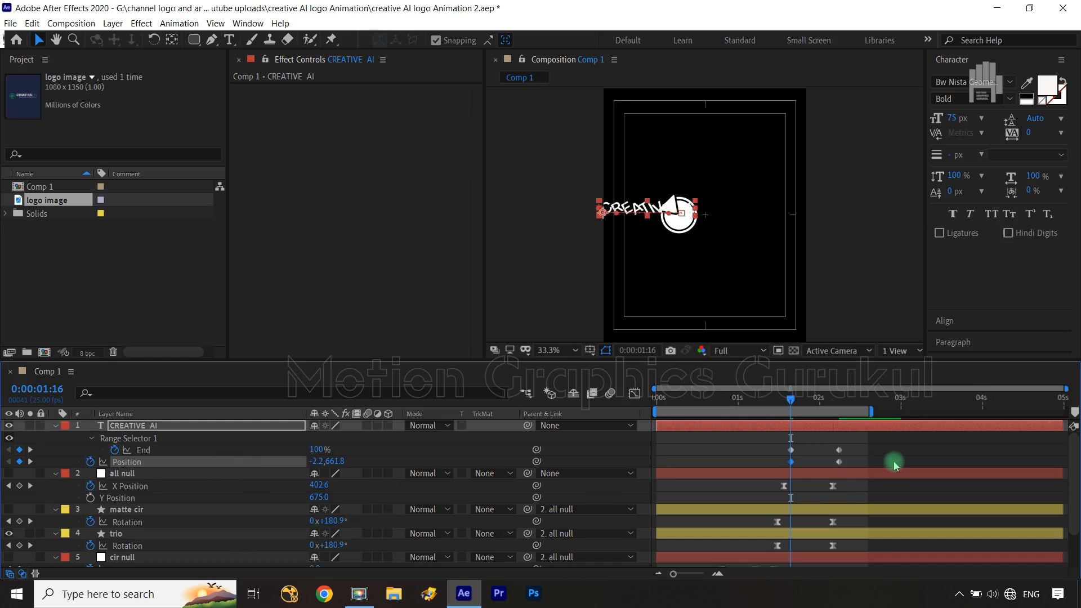
Step: Trim the start of the CREATIVE AI layer to 0:00:01:18
key(ctrl+Right)
key(ctrl+Right)
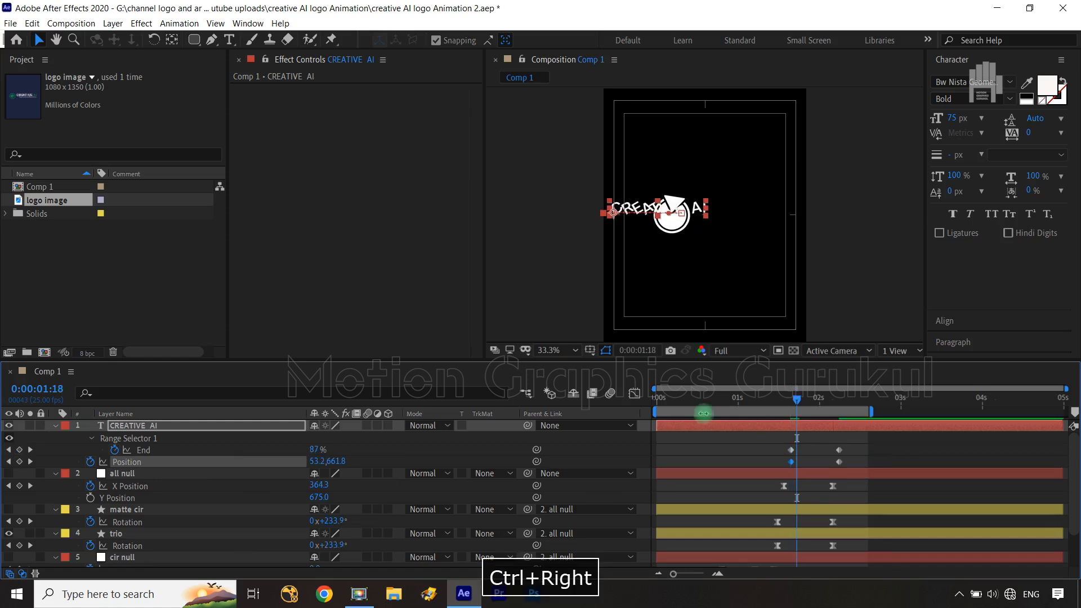
click(154, 429)
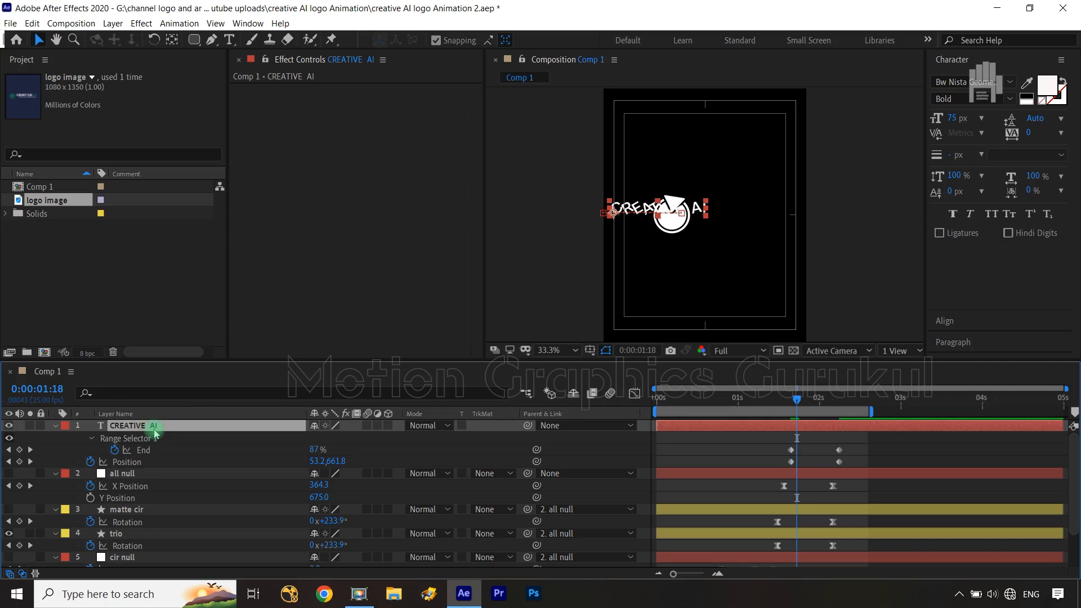
key(alt+bracketleft)
Step: Shape the CREATIVE AI Position speed graph so speed peaks just after the first keyframe and eases gradually into the last
drag(864, 443, 773, 474)
click(636, 393)
click(865, 517)
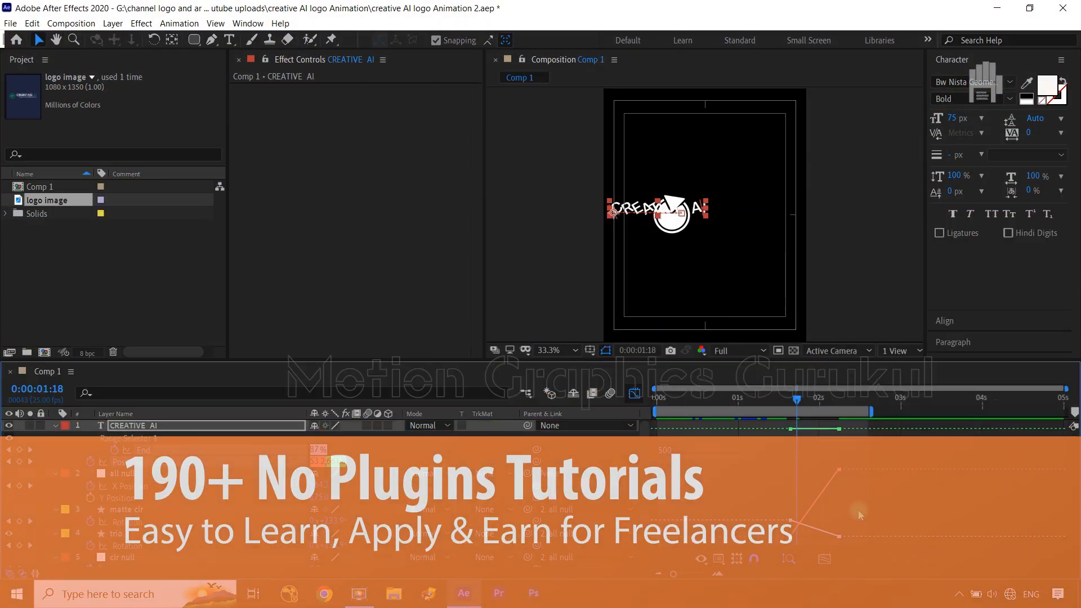
right_click(747, 475)
click(834, 367)
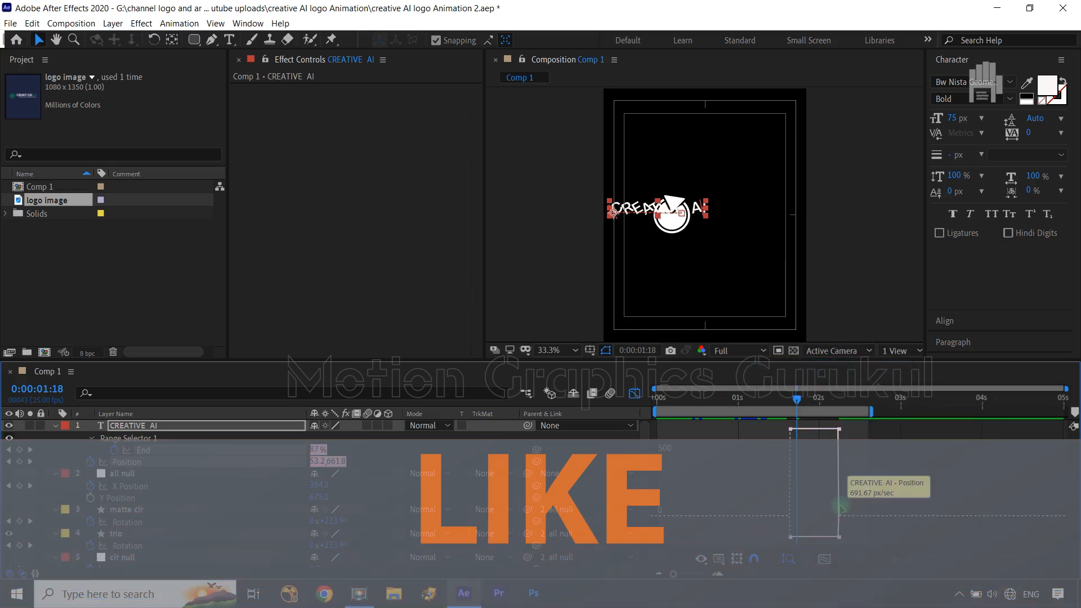
click(585, 437)
click(127, 462)
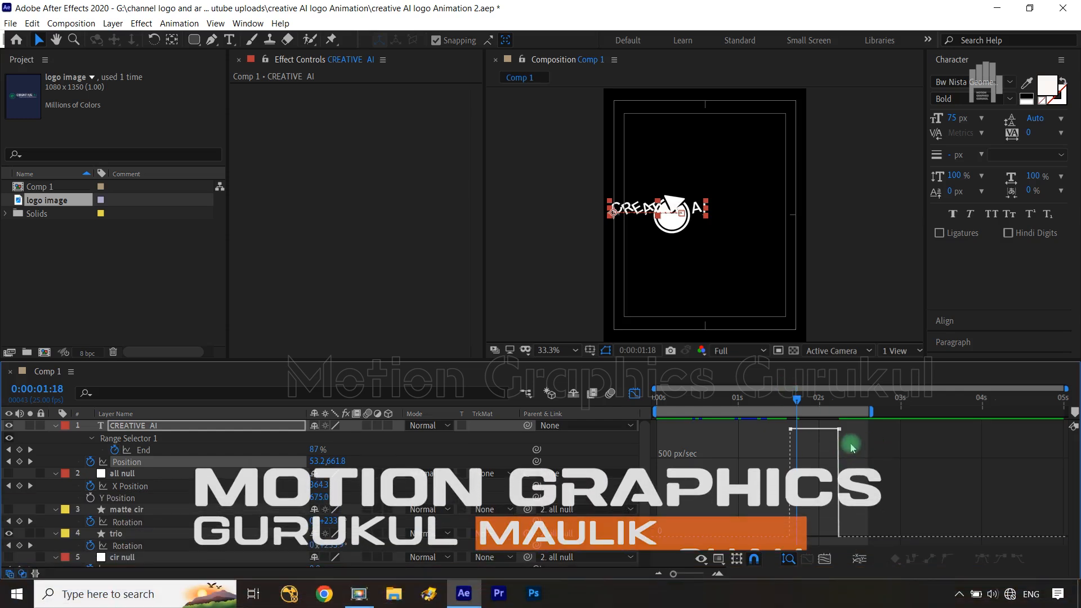
click(837, 429)
drag(837, 429, 790, 519)
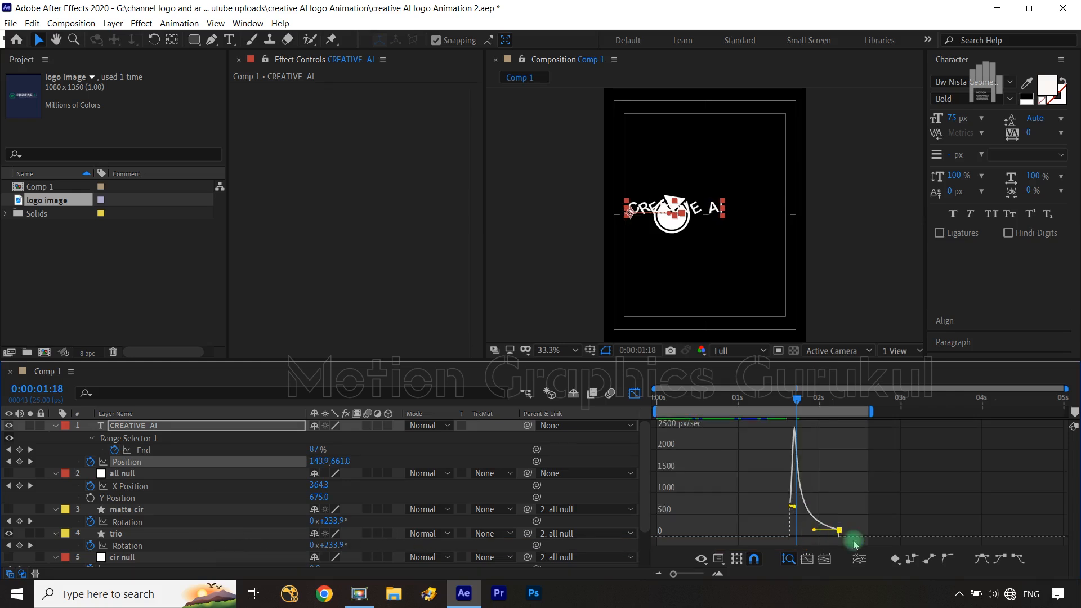
Step: Shape the Range Selector End speed graph with an early peak and a gentle ease into its last keyframe
click(135, 449)
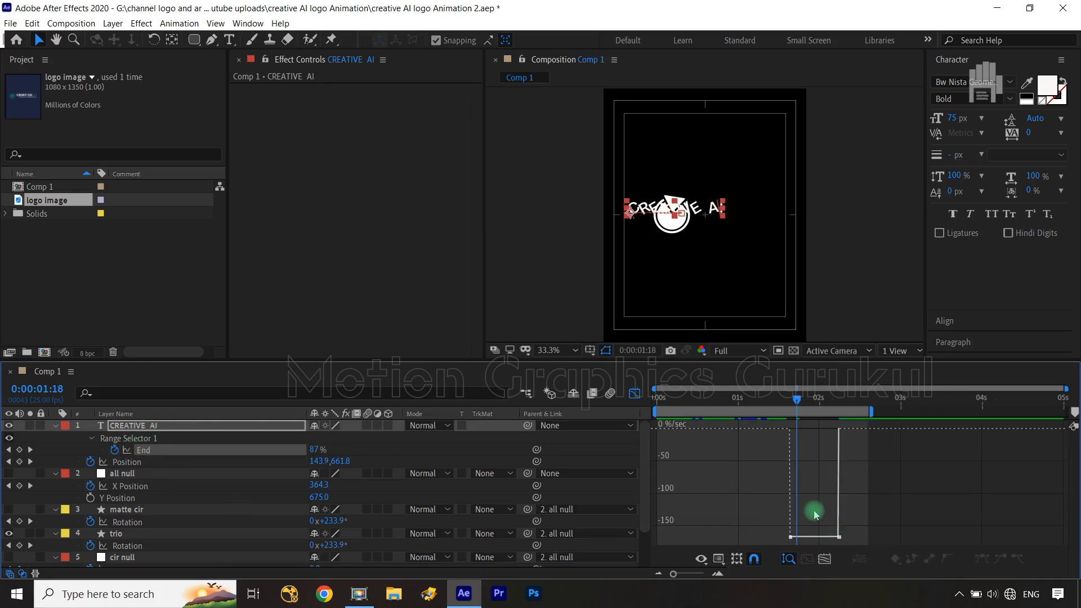
drag(850, 523, 793, 479)
click(635, 393)
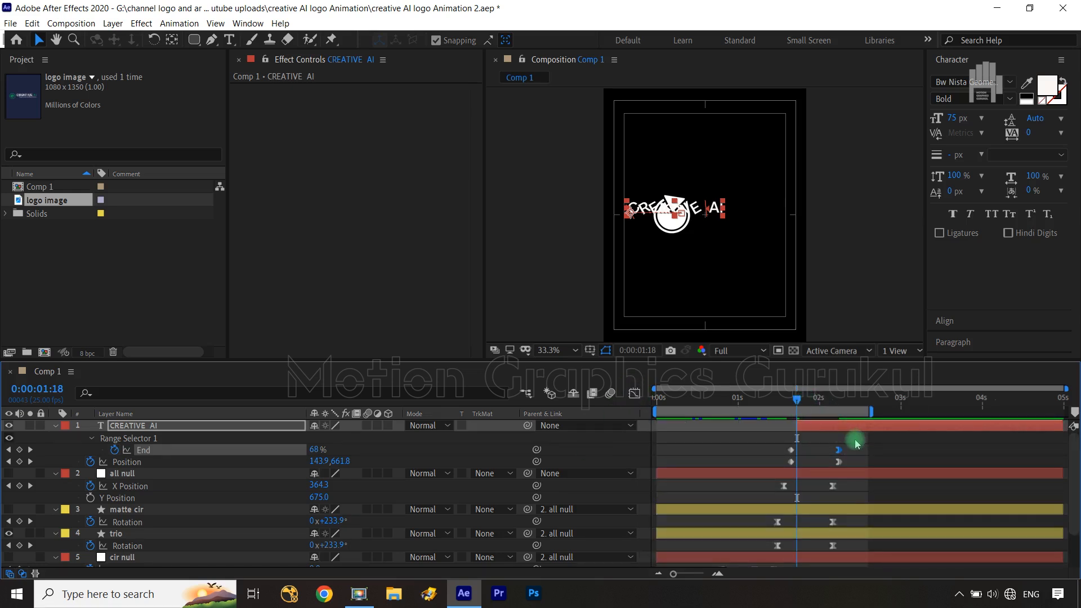
click(633, 394)
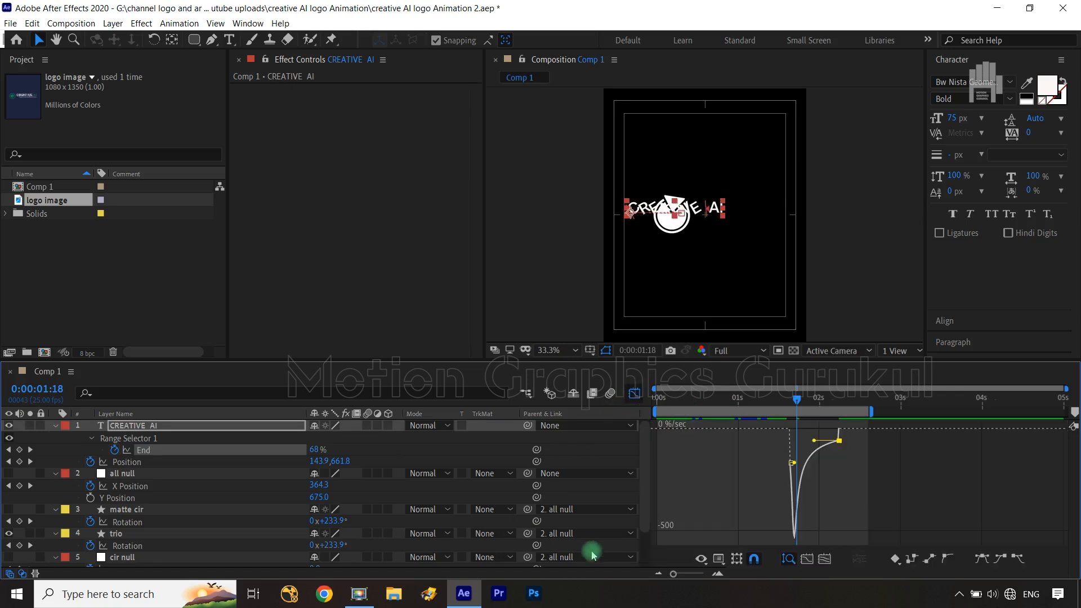
drag(822, 444, 822, 442)
click(634, 394)
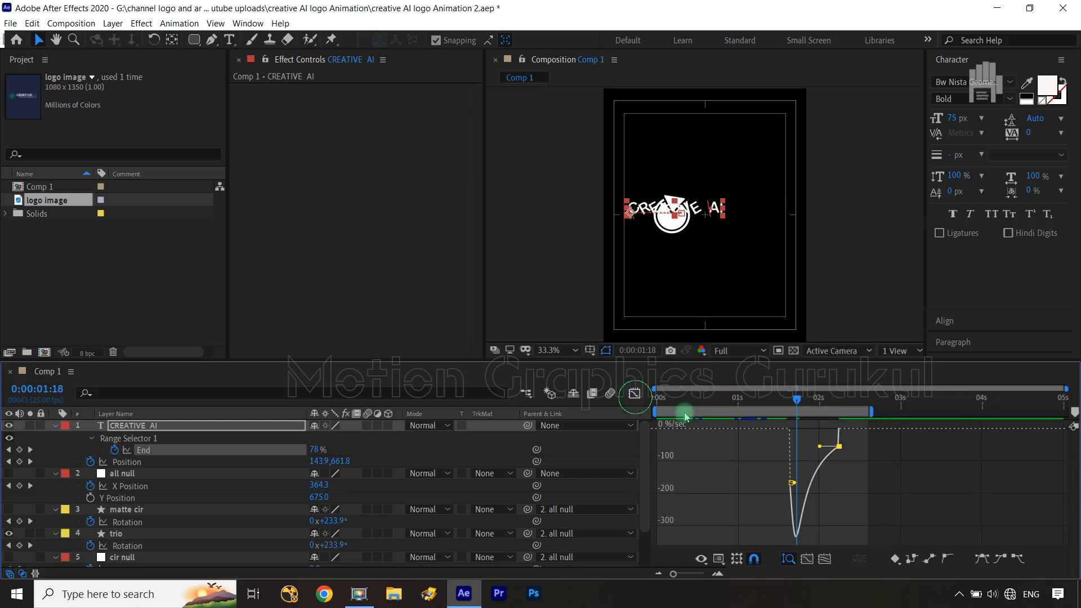
Step: Preview the animation from the start and turn off the title/action safe guides
click(657, 400)
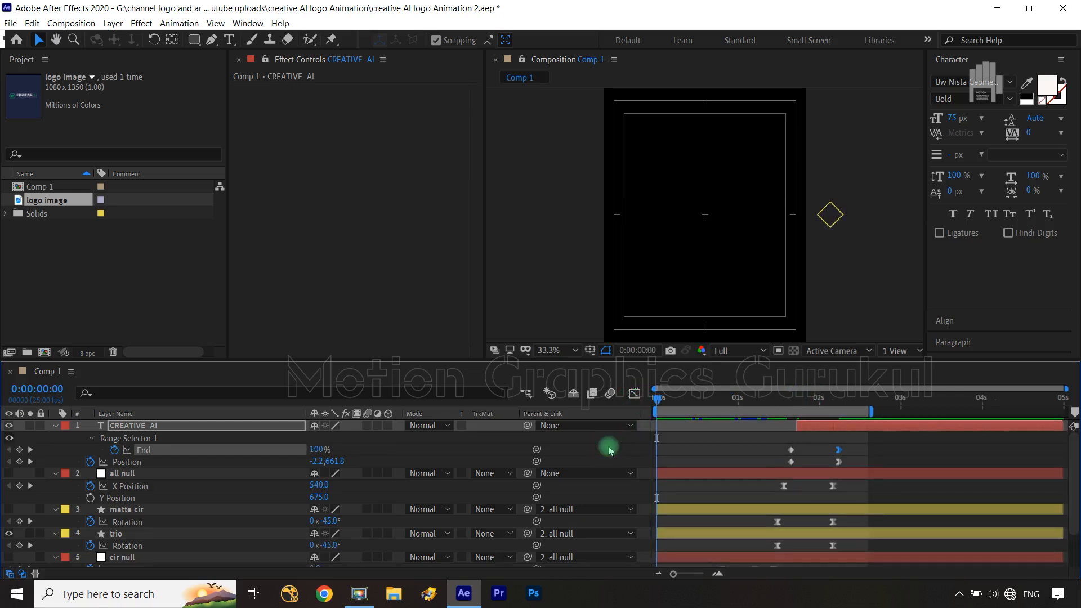
click(609, 452)
key(space)
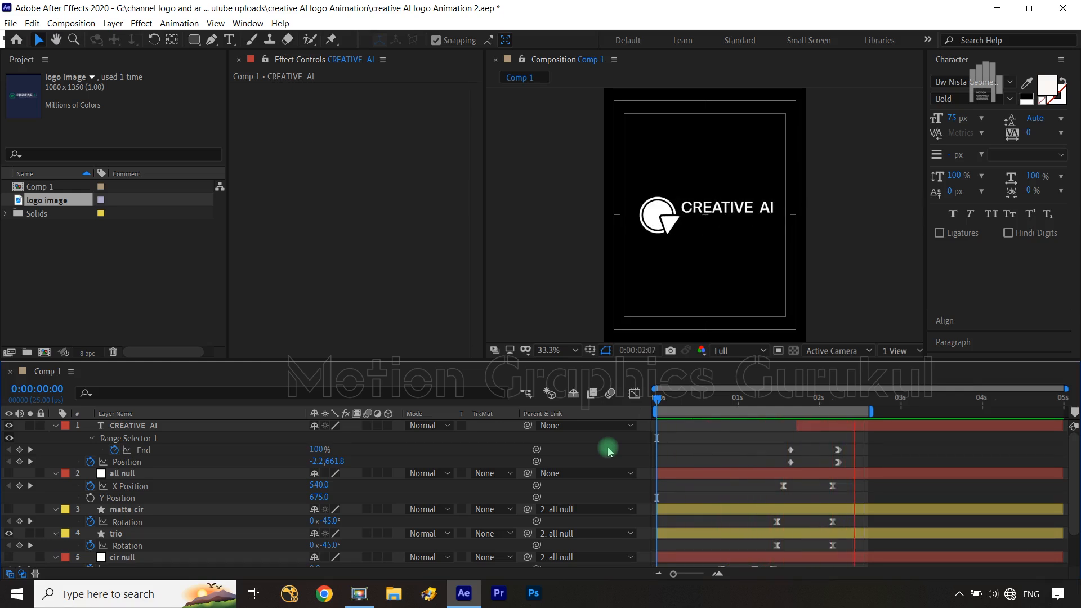
click(589, 350)
click(617, 366)
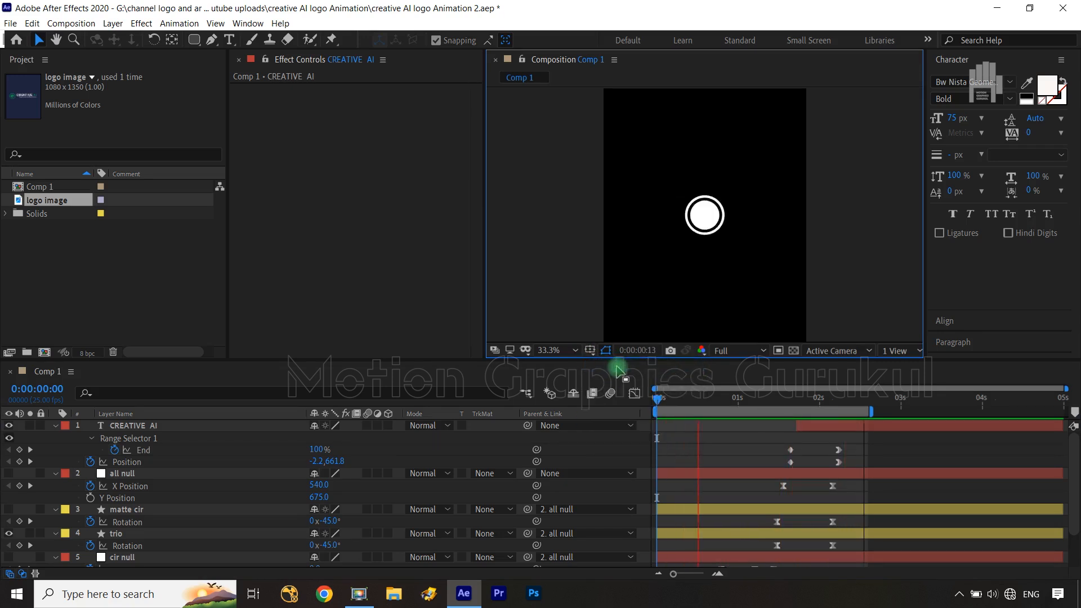
key(space)
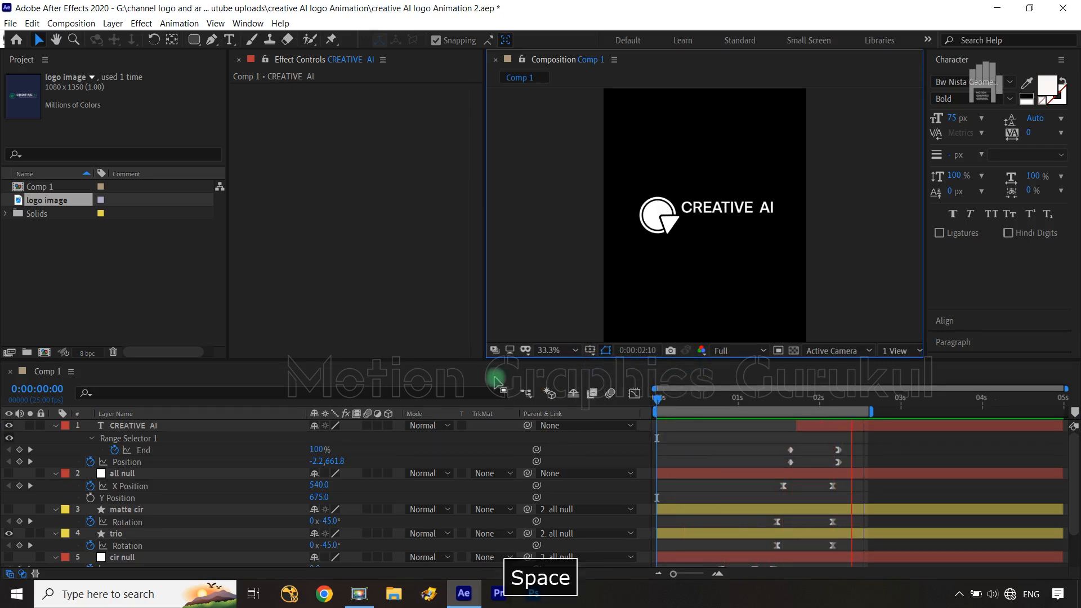
Step: Move the CREATIVE AI layer to the bottom of the layer stack and preview the animation from the start
drag(217, 425, 219, 562)
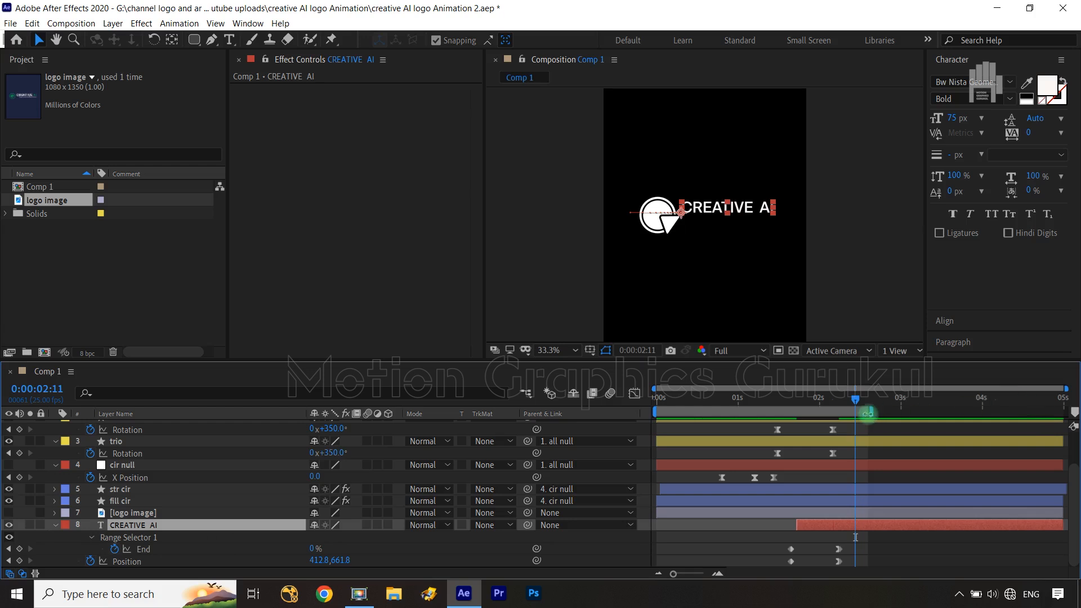
key(Home)
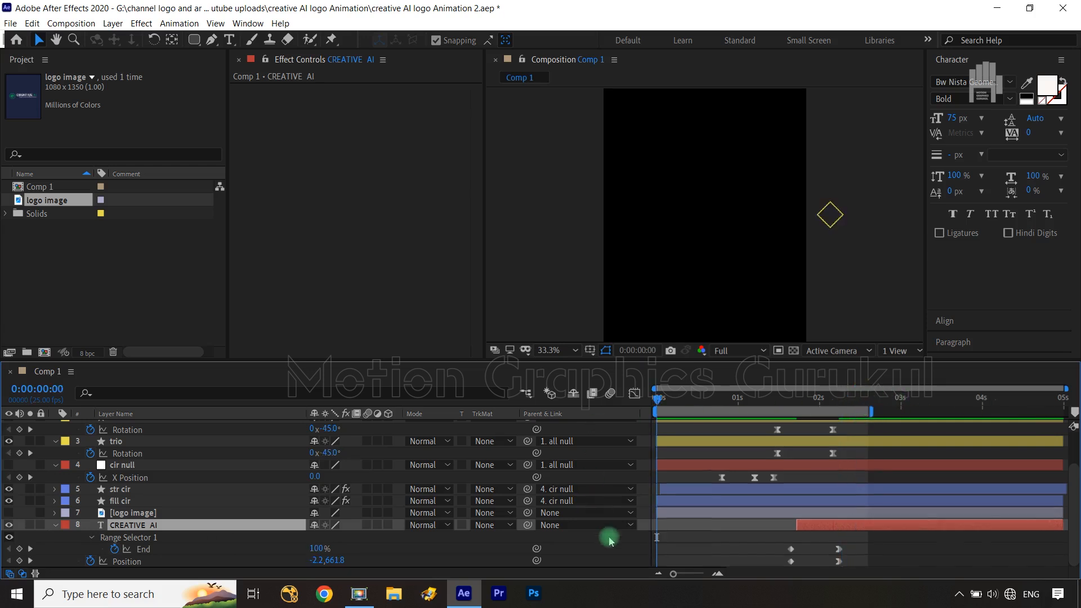
key(space)
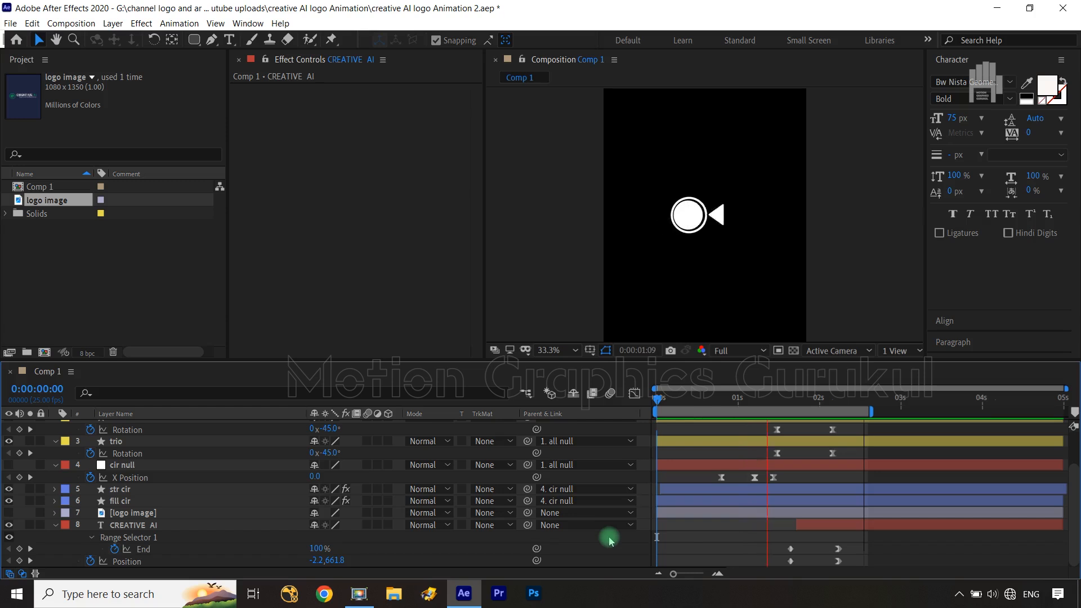
key(space)
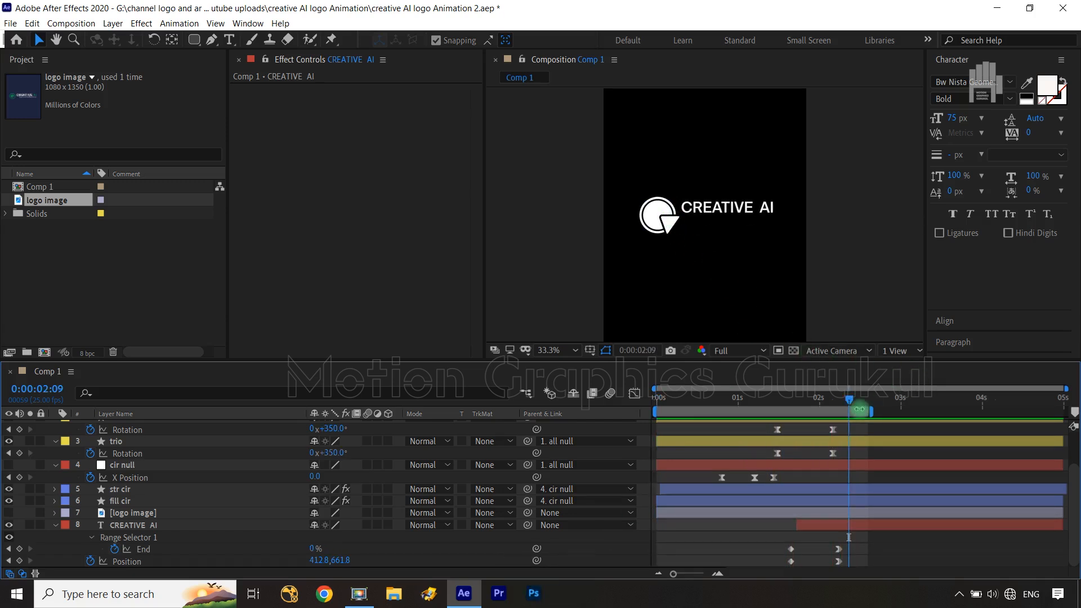
Step: Show the logo image layer and move it upward so its green mark sits above the animated white mark
click(812, 510)
scroll(811, 510, up, 2)
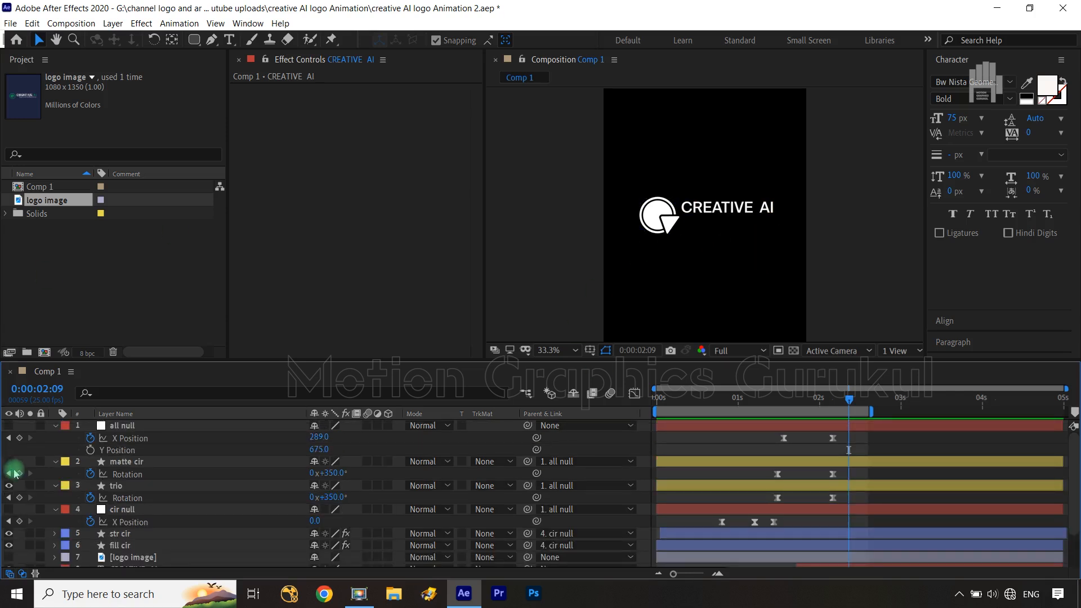
scroll(11, 470, down, 2)
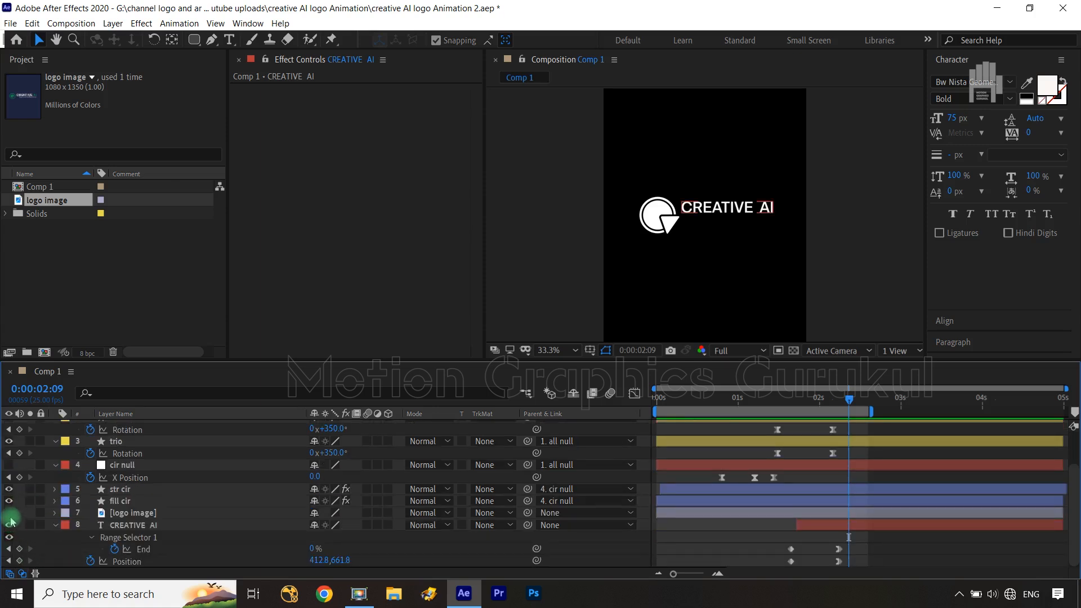
click(9, 513)
click(9, 513)
key(slash)
click(9, 512)
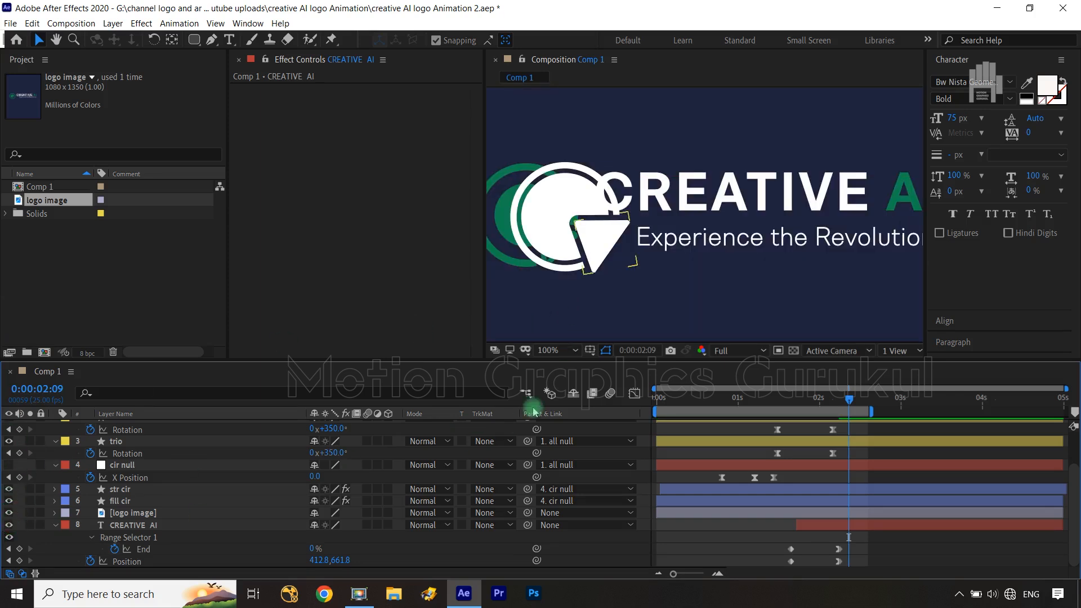
click(681, 313)
drag(681, 313, 720, 193)
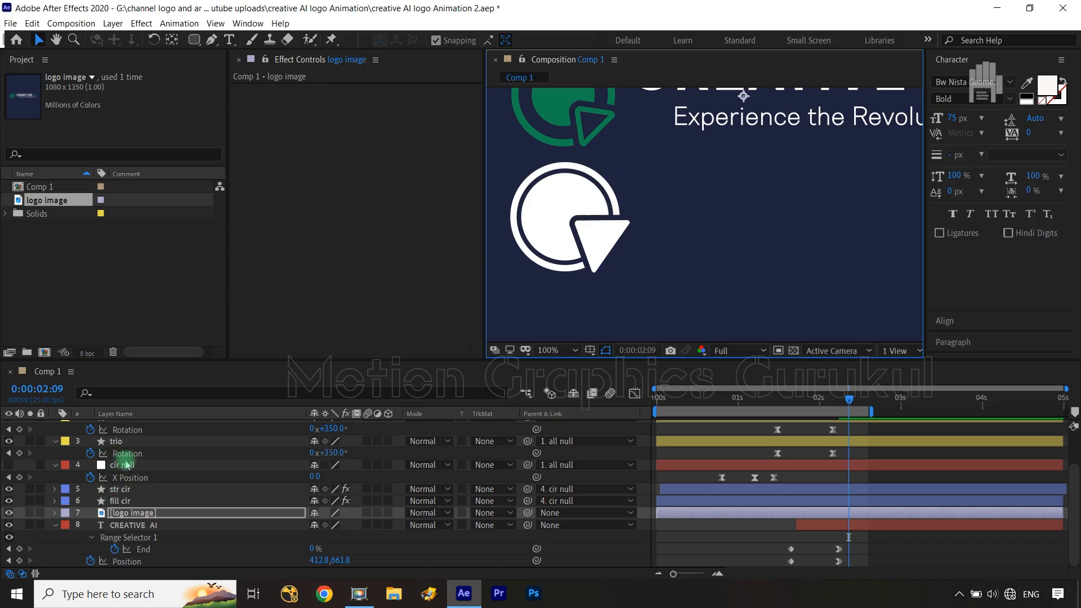
Step: Duplicate the matte cir layer and make the duplicate visible
scroll(147, 477, up, 2)
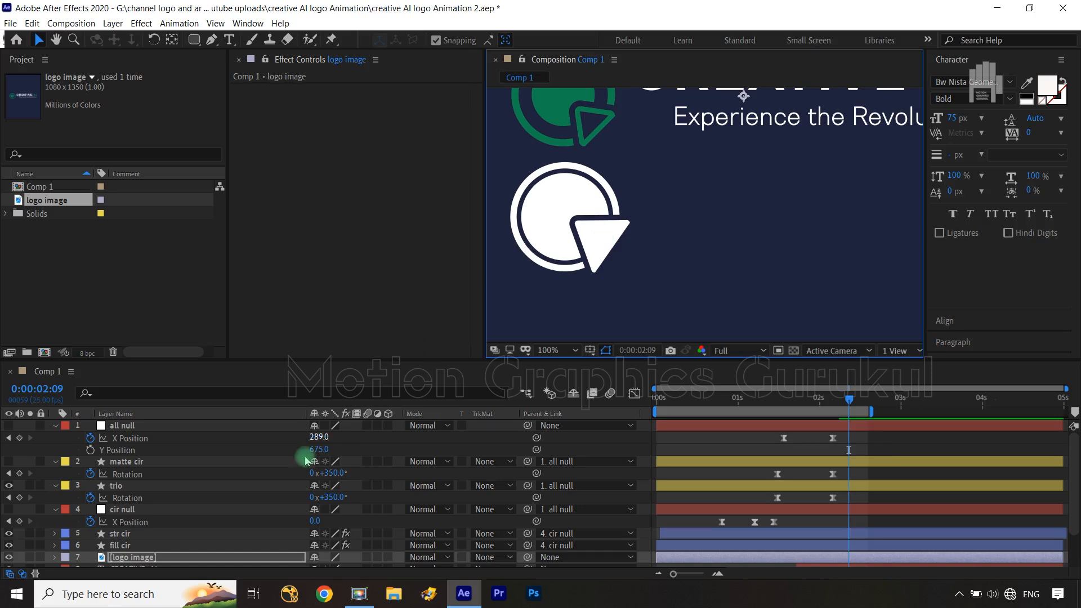
click(170, 465)
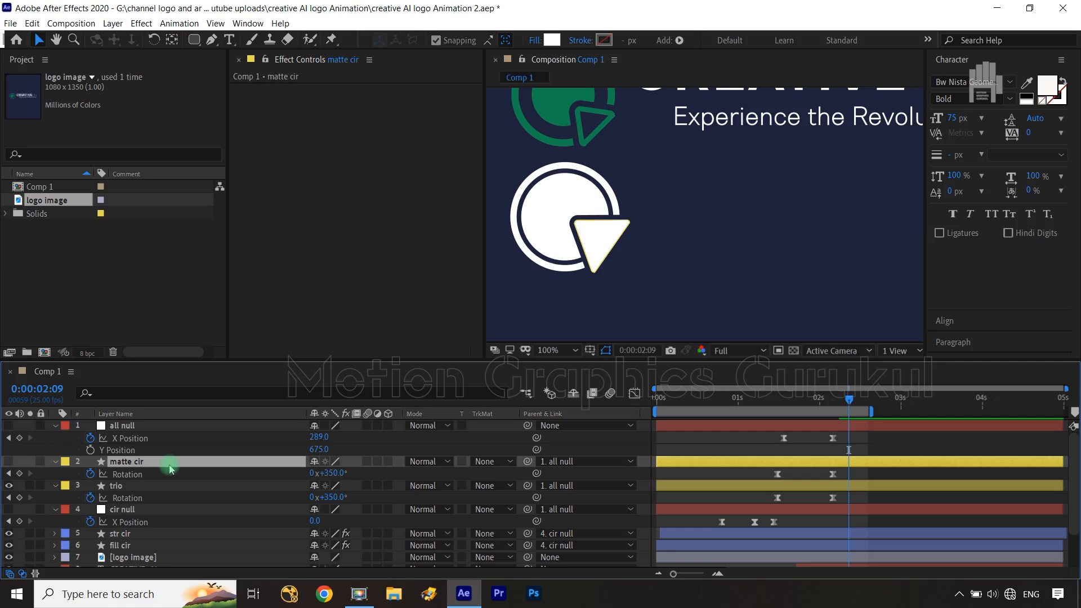
key(ctrl+d)
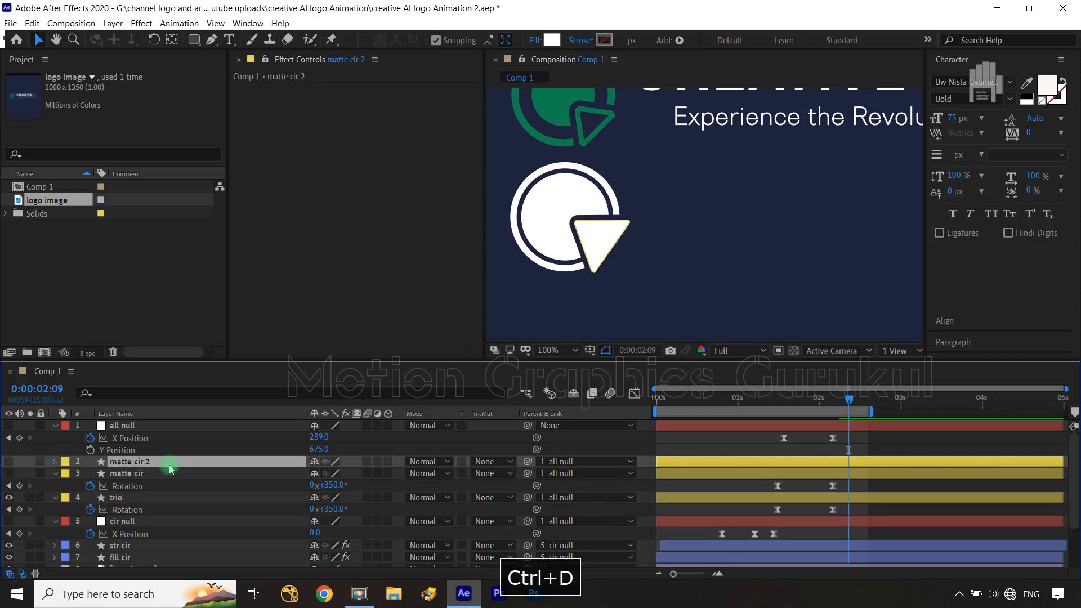
key(ctrl+z)
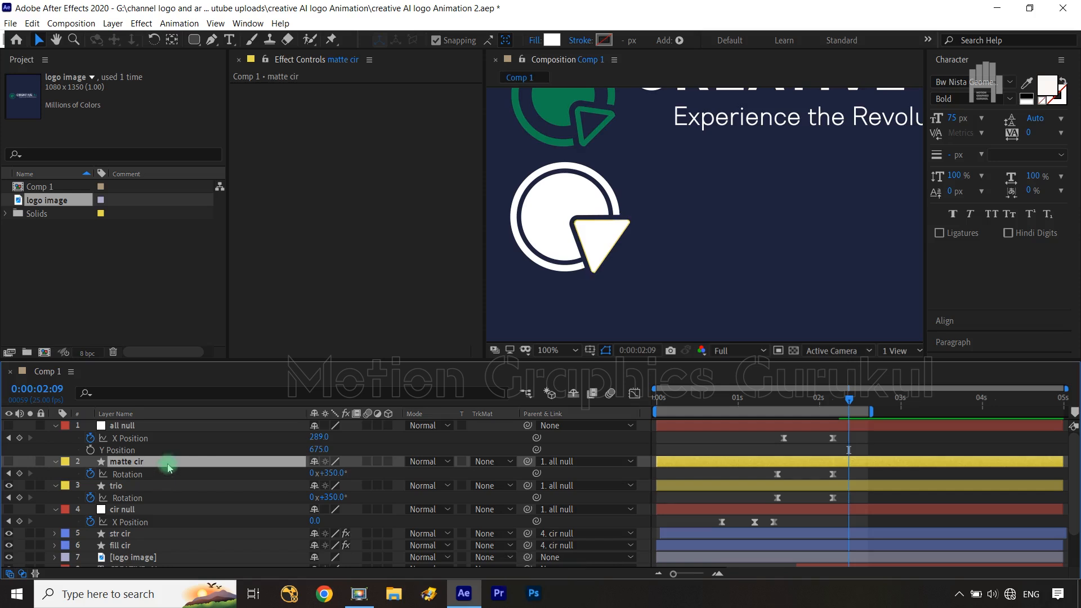
key(ctrl+d)
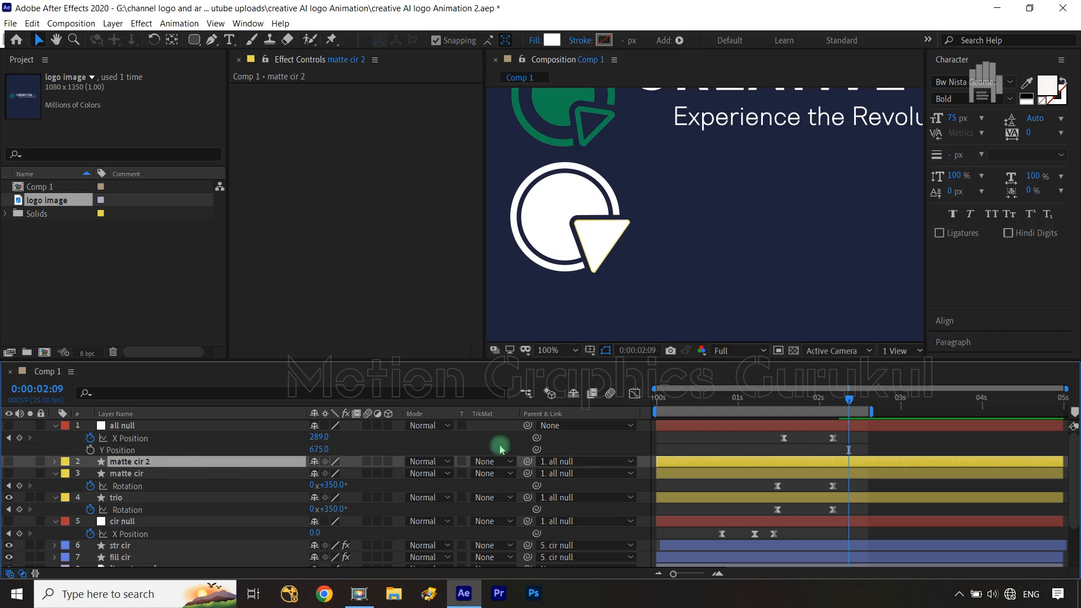
click(54, 462)
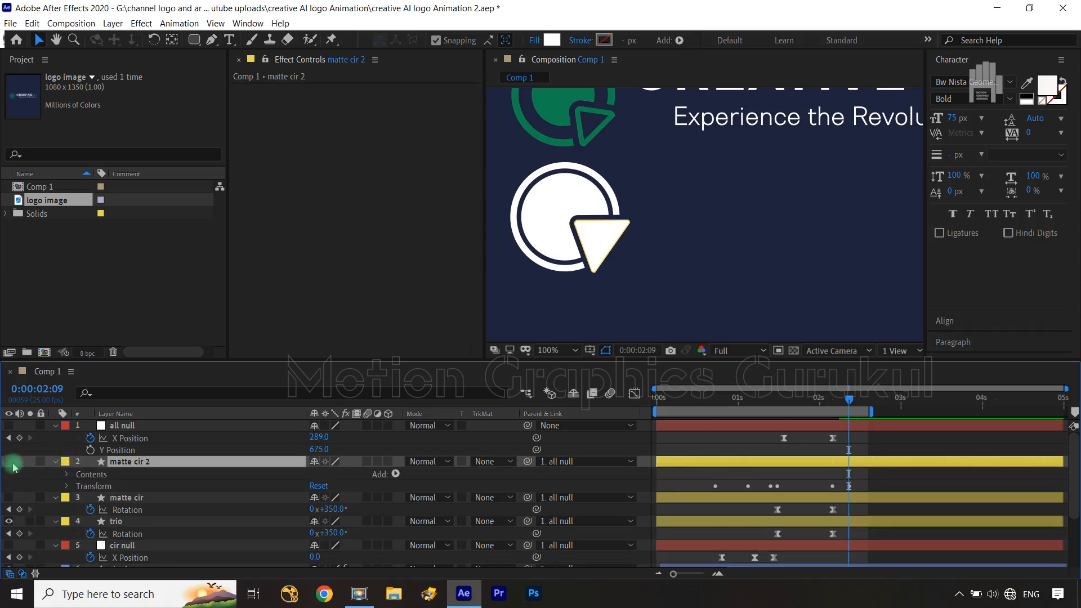
click(8, 461)
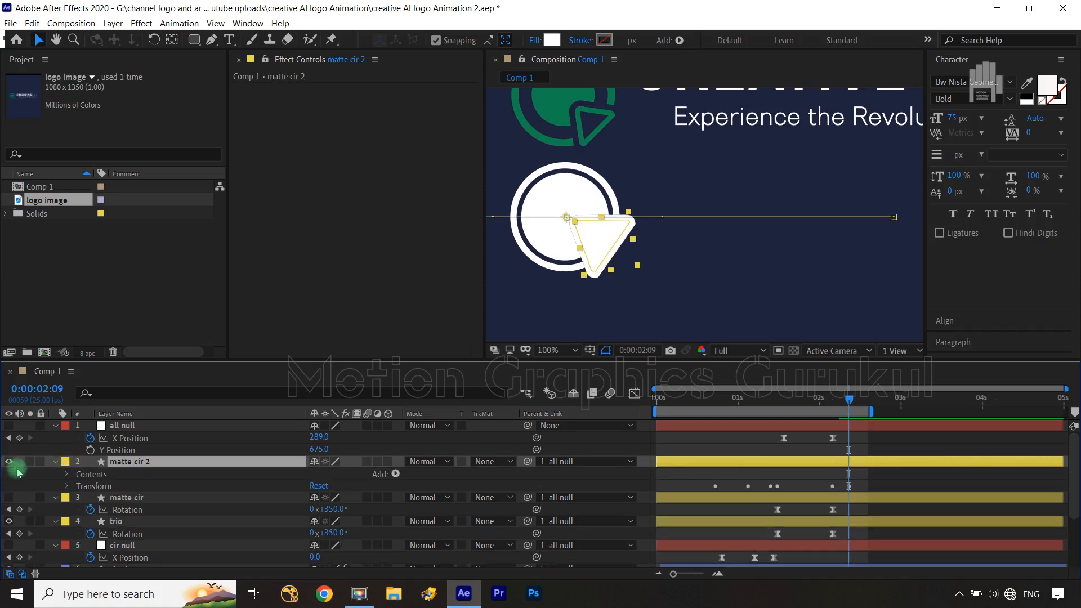
Step: Change the fill color of the matte cir 2 triangle to black
click(67, 474)
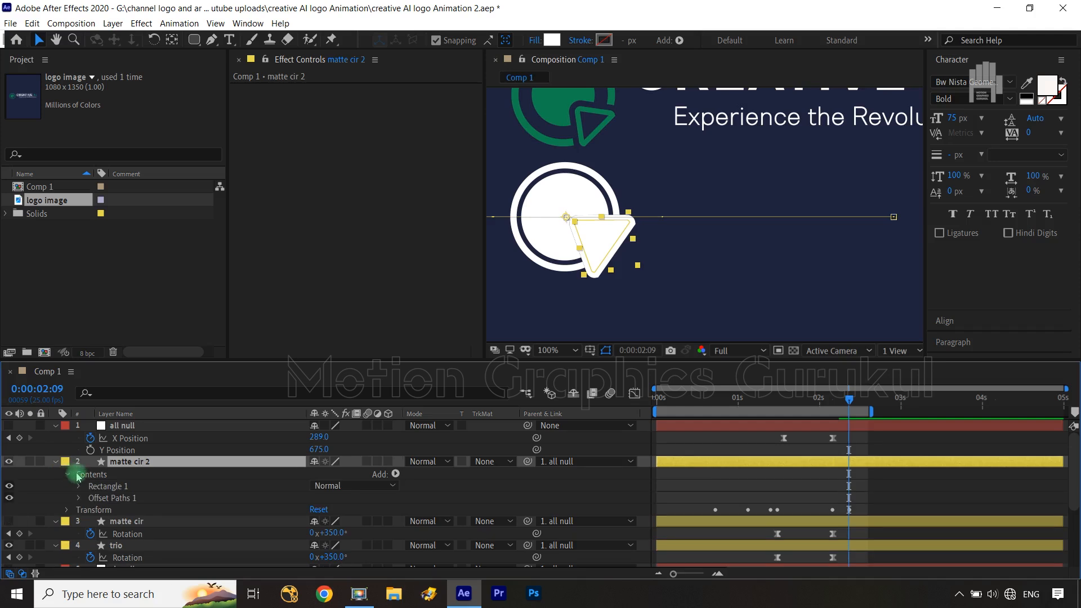
click(552, 39)
drag(164, 302, 38, 467)
click(379, 258)
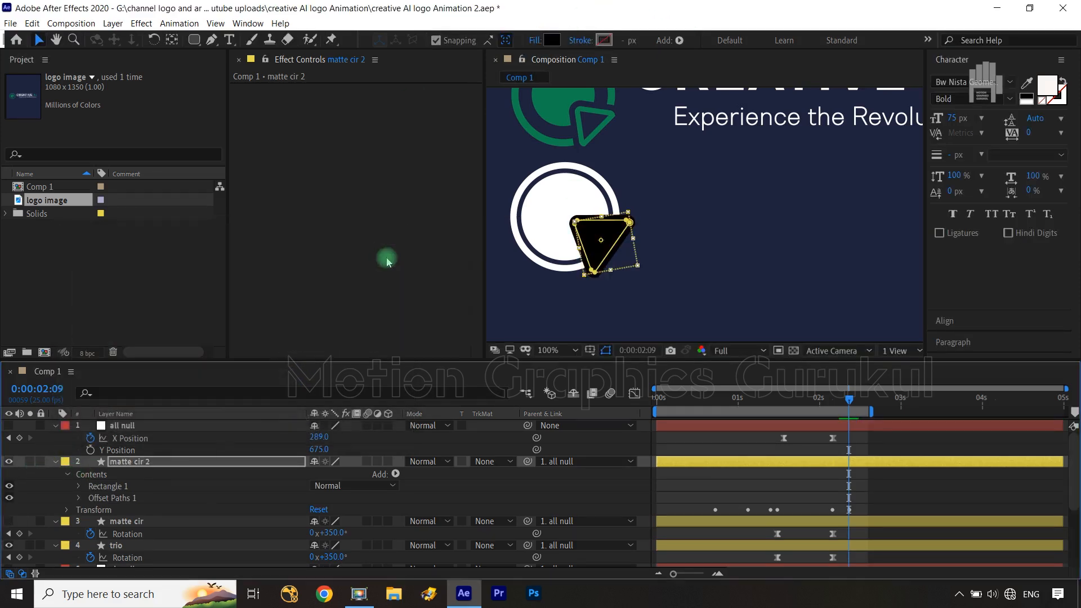
Step: Set the Offset Paths amount of matte cir 2 to -19
click(79, 498)
mouse_move(306, 513)
mouse_down()
mouse_move(282, 512)
mouse_move(292, 521)
mouse_up()
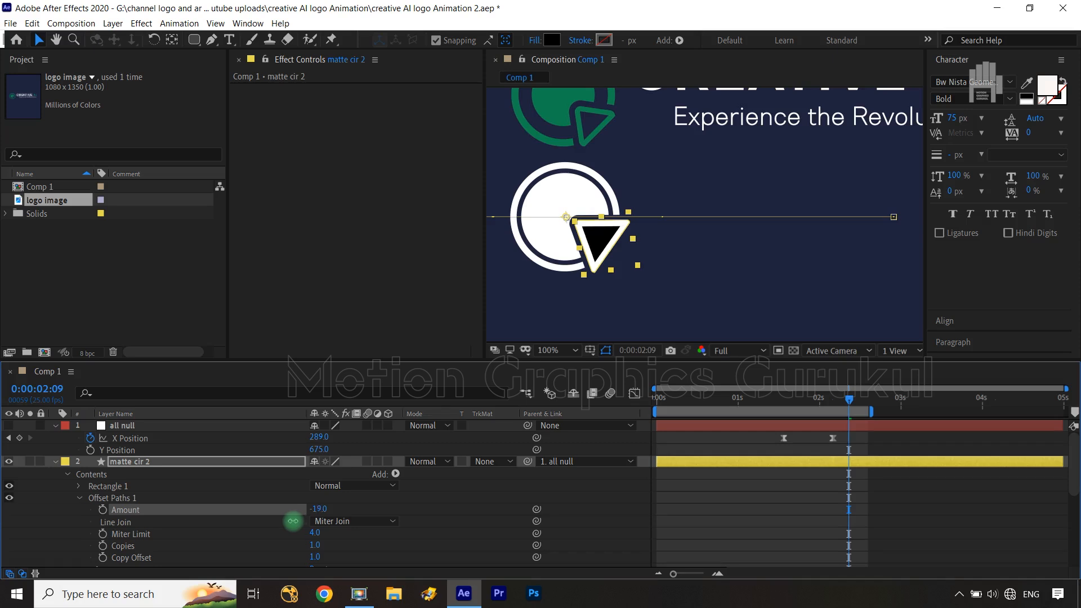
click(624, 501)
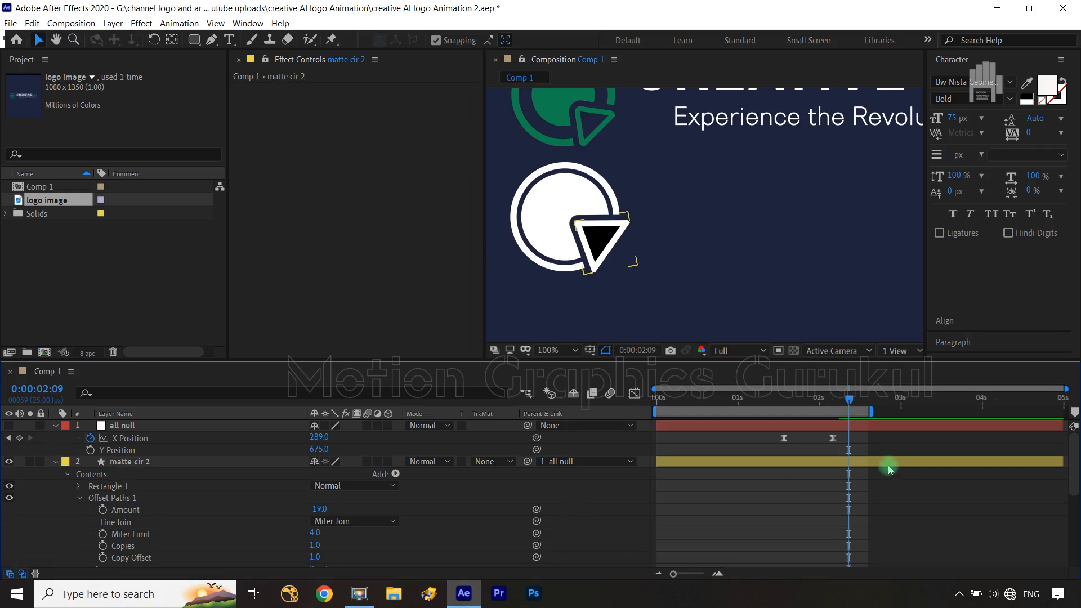
Step: Trim the start of the matte cir 2 layer to 0:00:01:20
drag(850, 400, 805, 403)
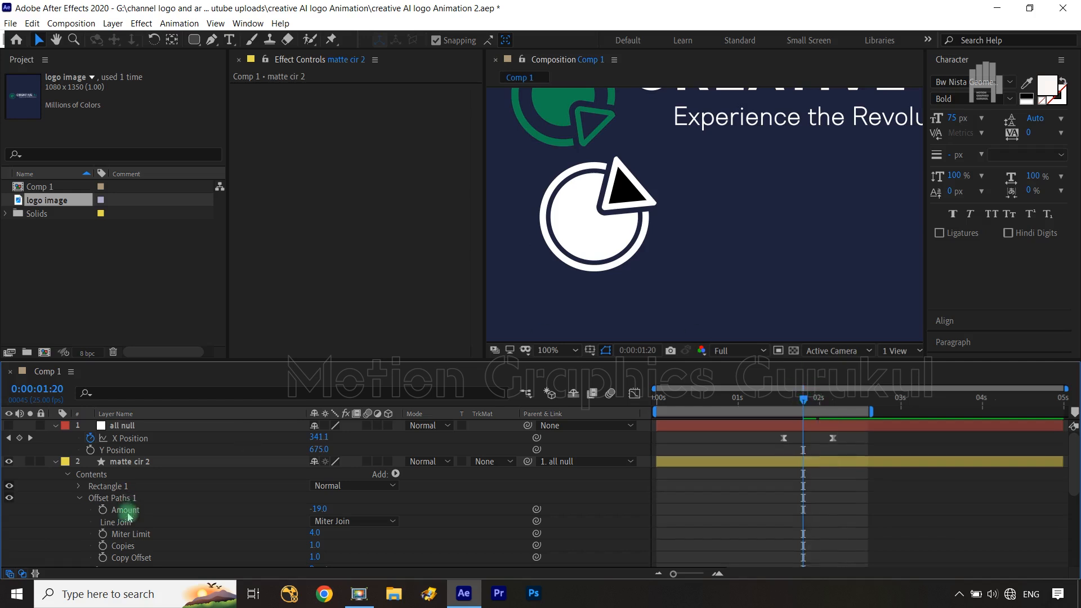
click(151, 463)
key(alt+bracketleft)
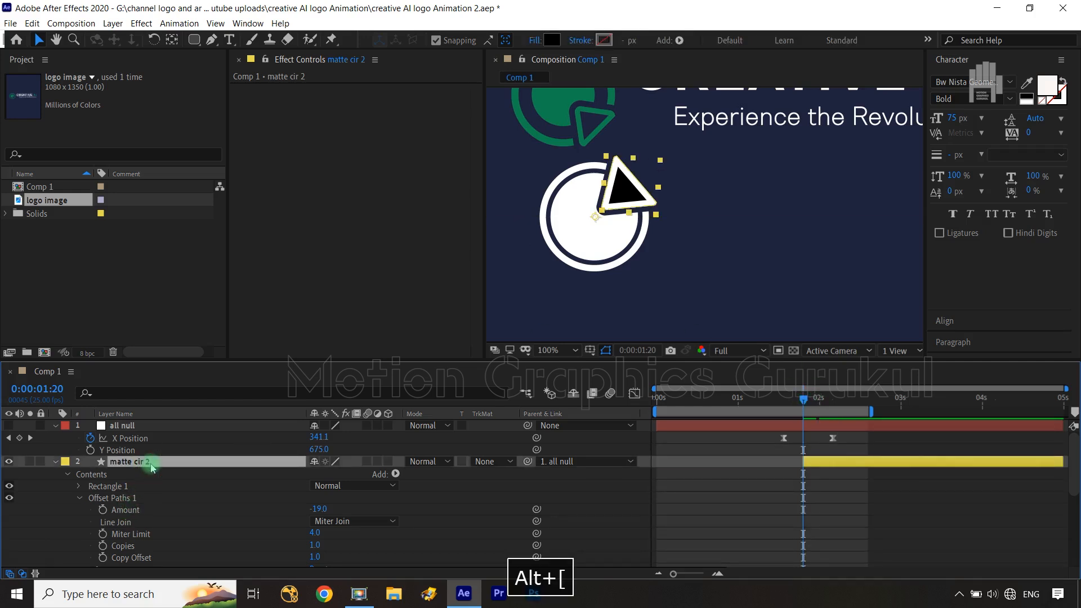
Step: Rename the matte cir 2 layer as 2nd matte trio
key(Return)
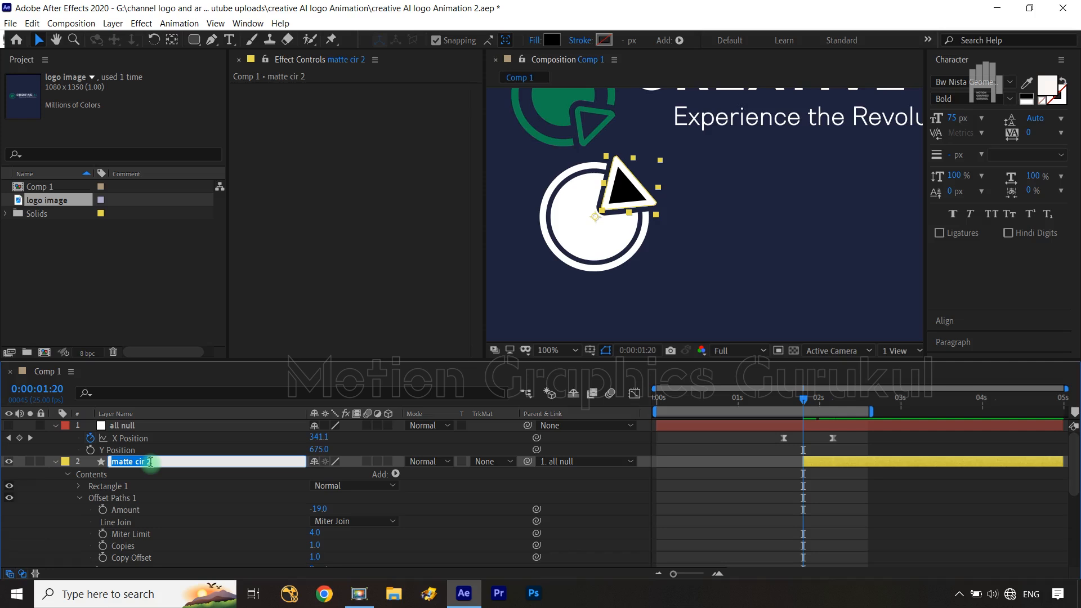
text(2nd mat)
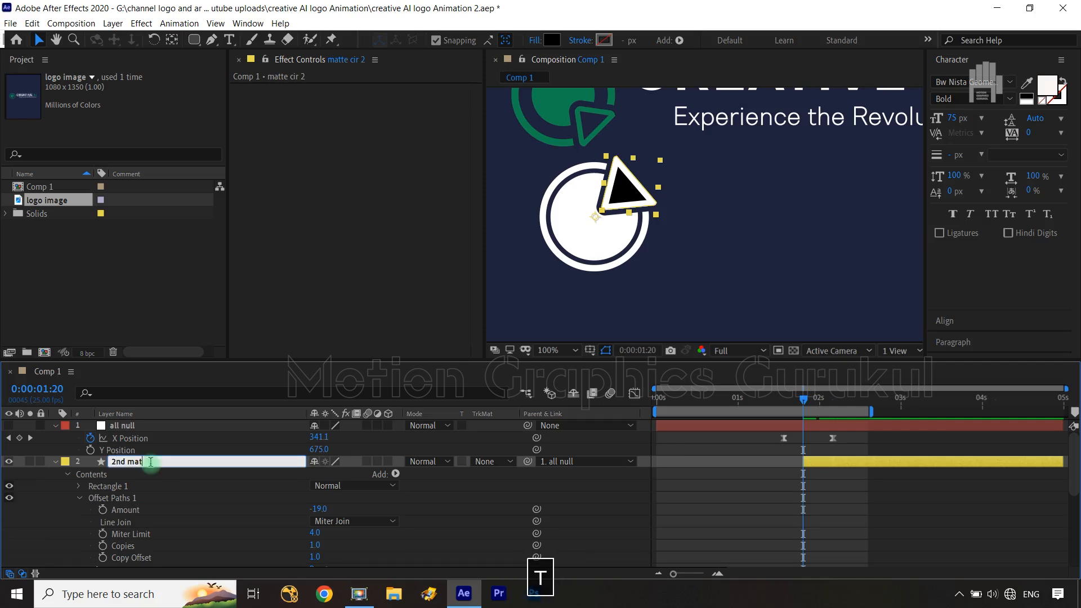
text(te trio)
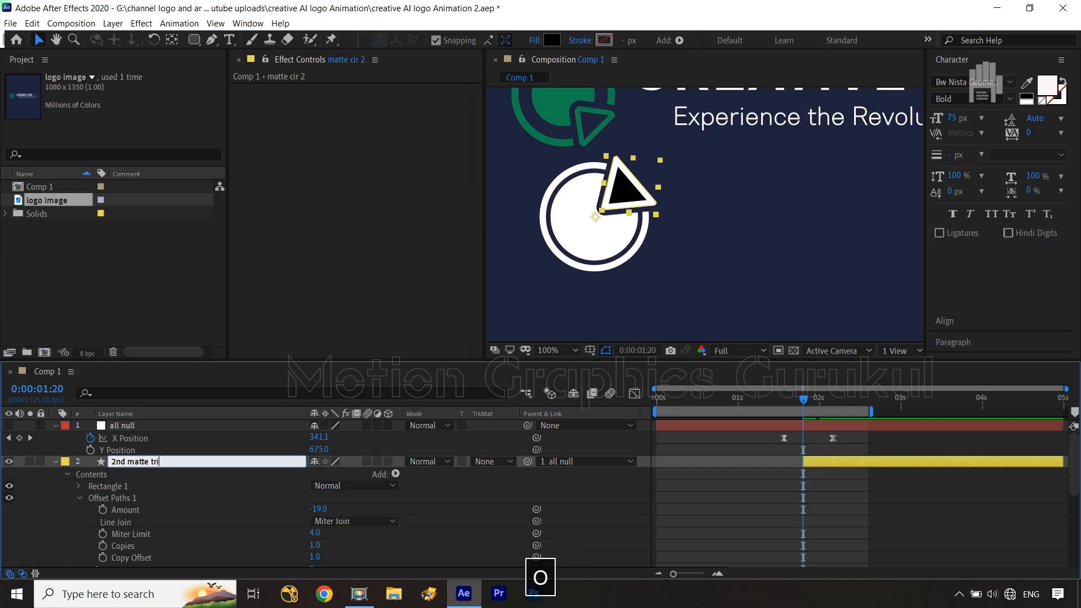
Step: Collapse the expanded properties of every layer in the Comp 1 timeline
click(56, 461)
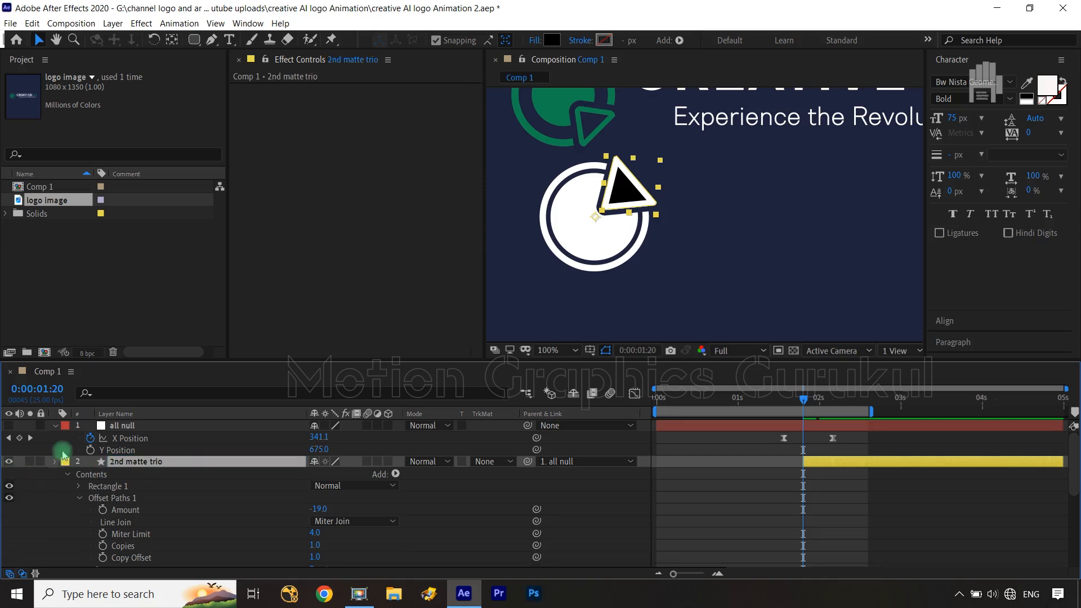
click(56, 426)
click(55, 449)
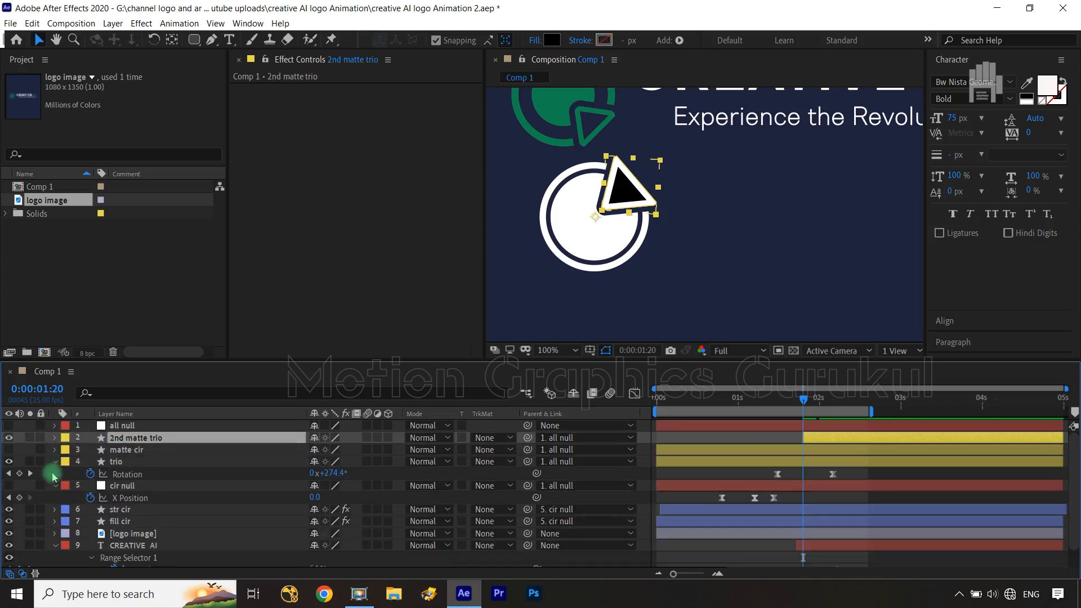
click(55, 461)
click(55, 473)
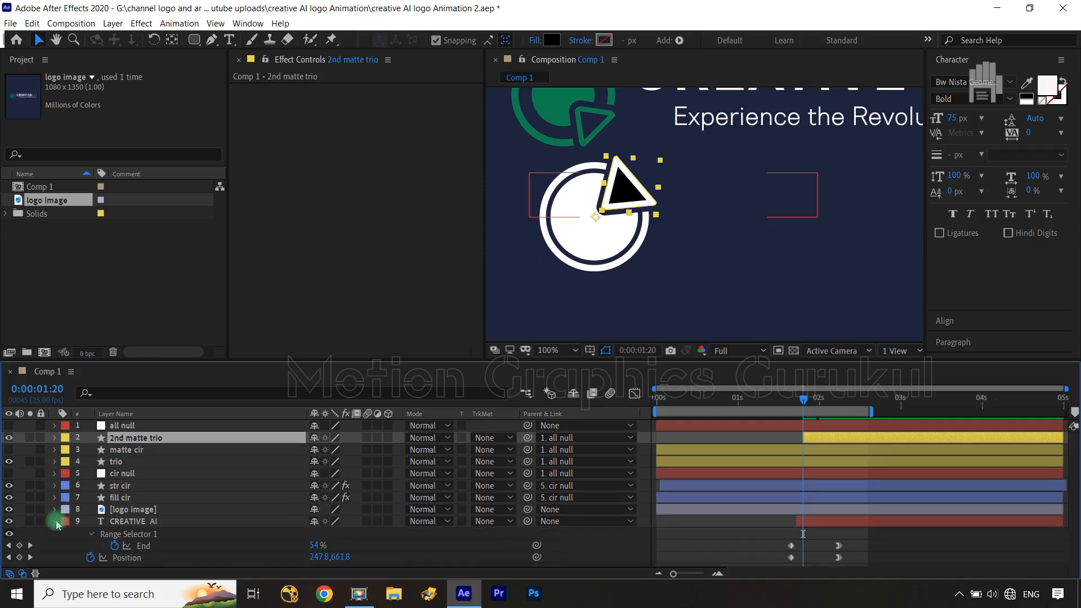
click(54, 521)
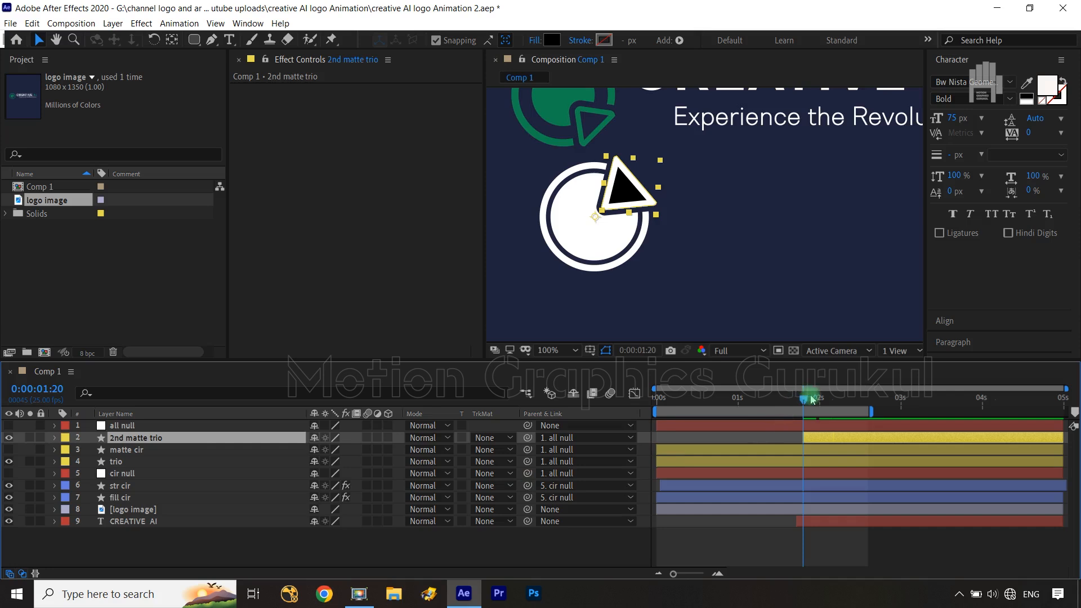
Step: Hide the logo image layer and preview the animation from the start of the composition
drag(802, 400, 586, 425)
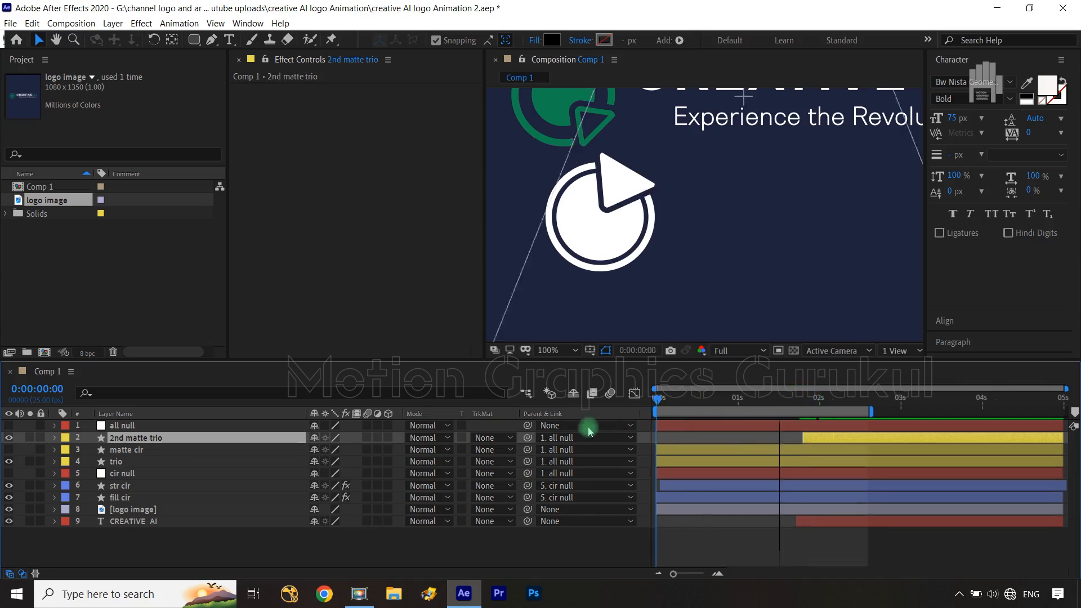
click(9, 509)
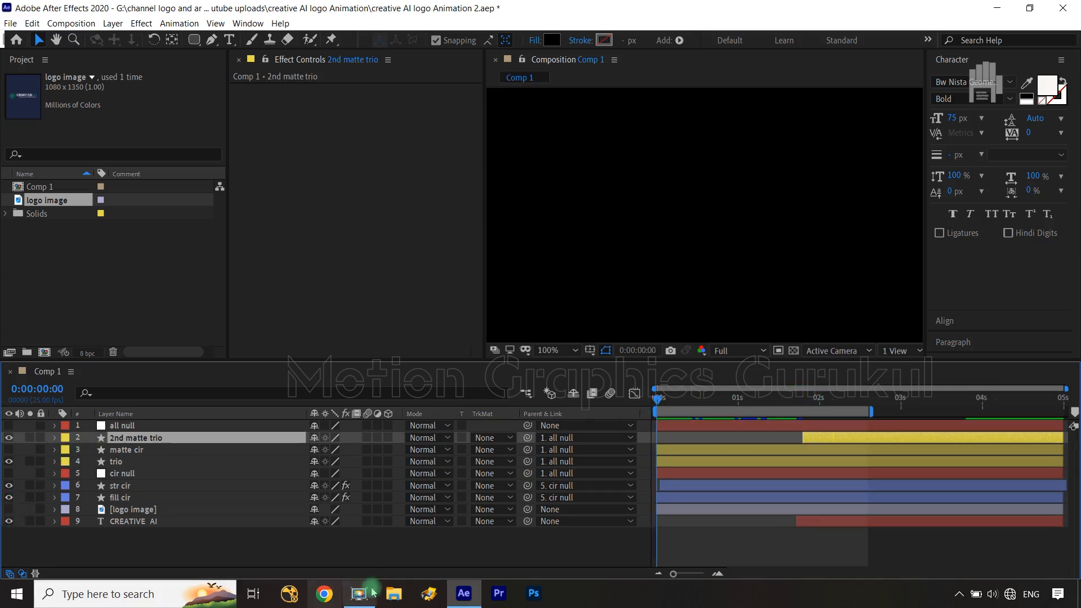
click(465, 555)
key(shift+slash)
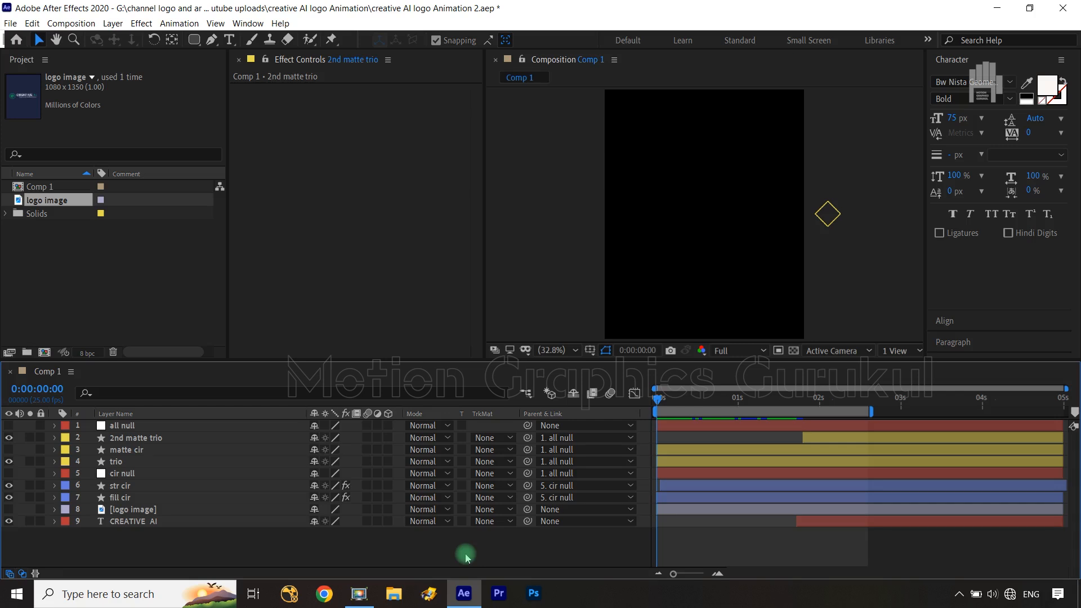
key(space)
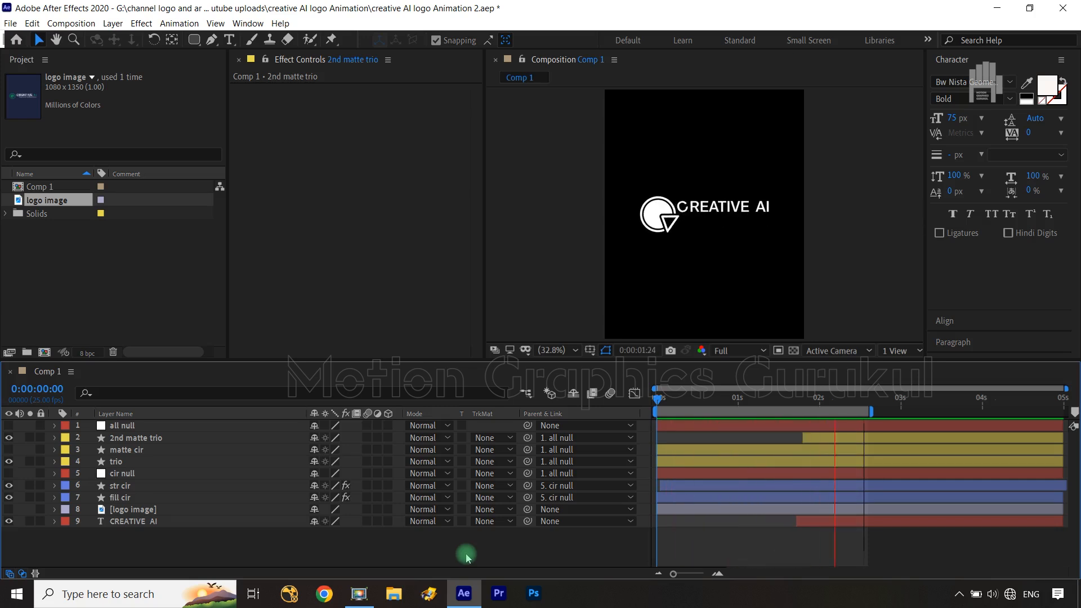
key(space)
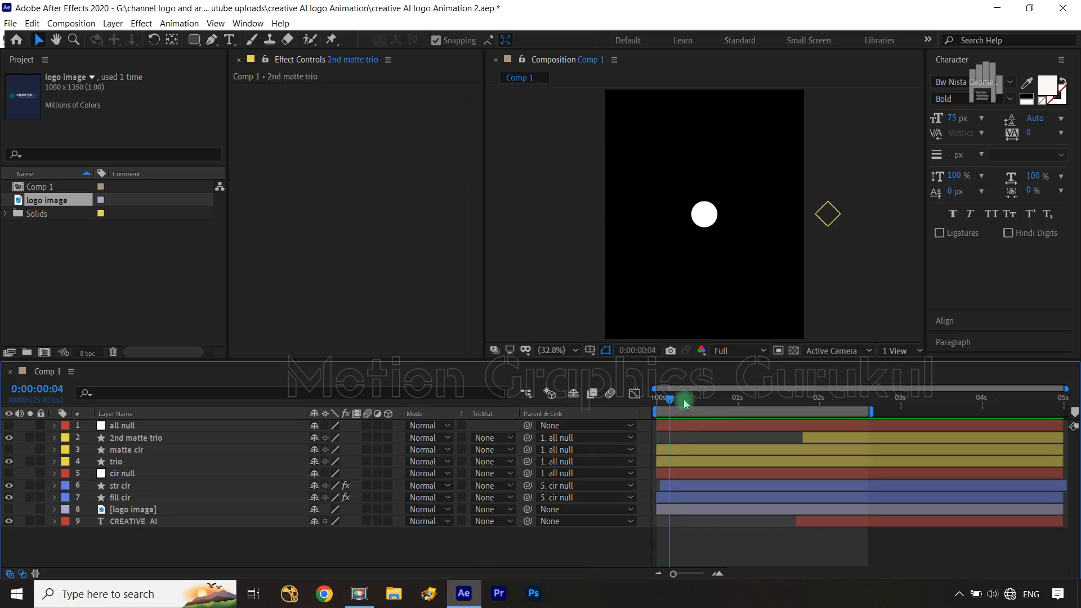
Step: At 0:00:00:19, draw a straight horizontal line above the circle with the Pen tool on a new shape layer
drag(671, 399, 724, 411)
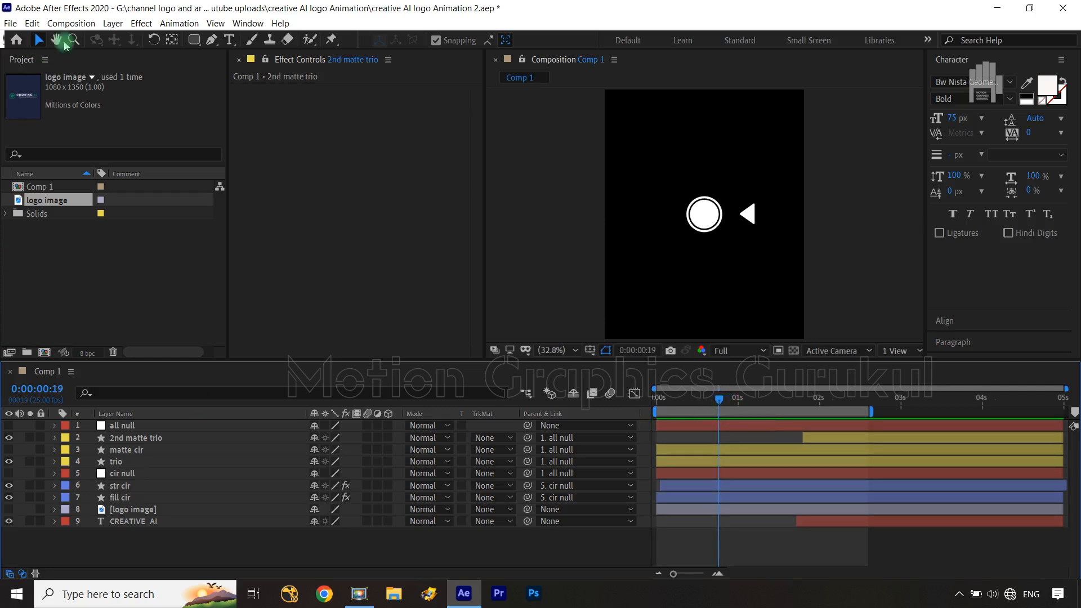
click(212, 40)
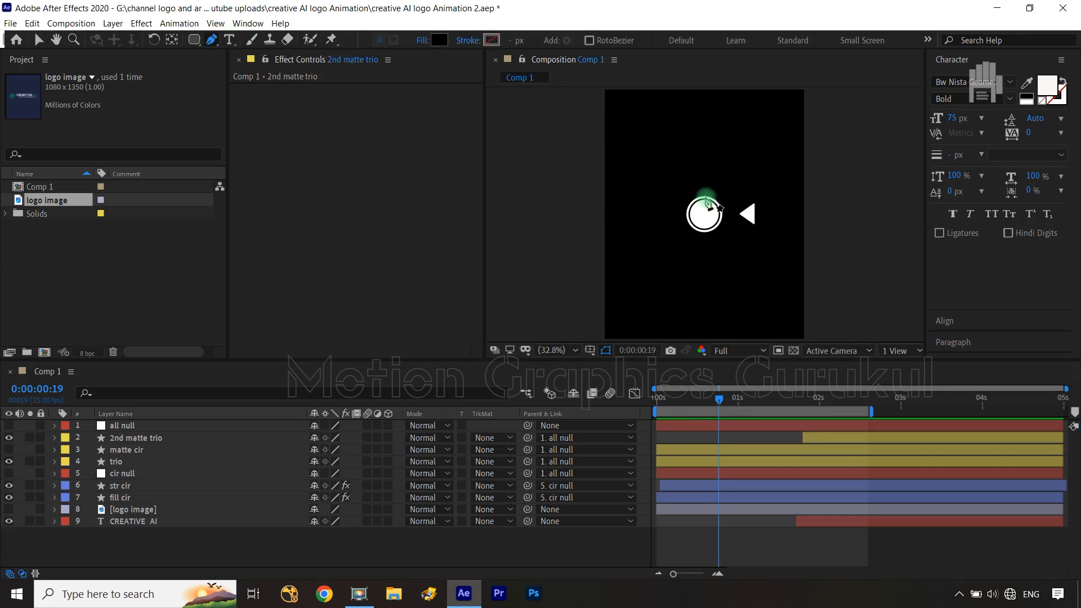
click(639, 162)
shift+click(798, 156)
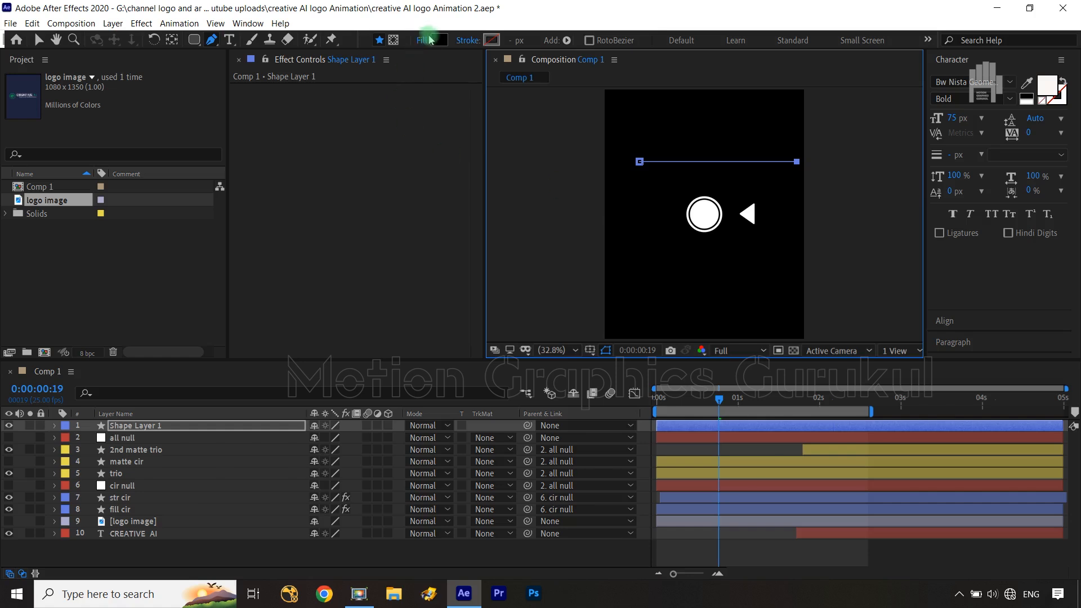
Step: Set the fill color of the new line to white, FFFFFF
click(439, 40)
drag(161, 295, 67, 255)
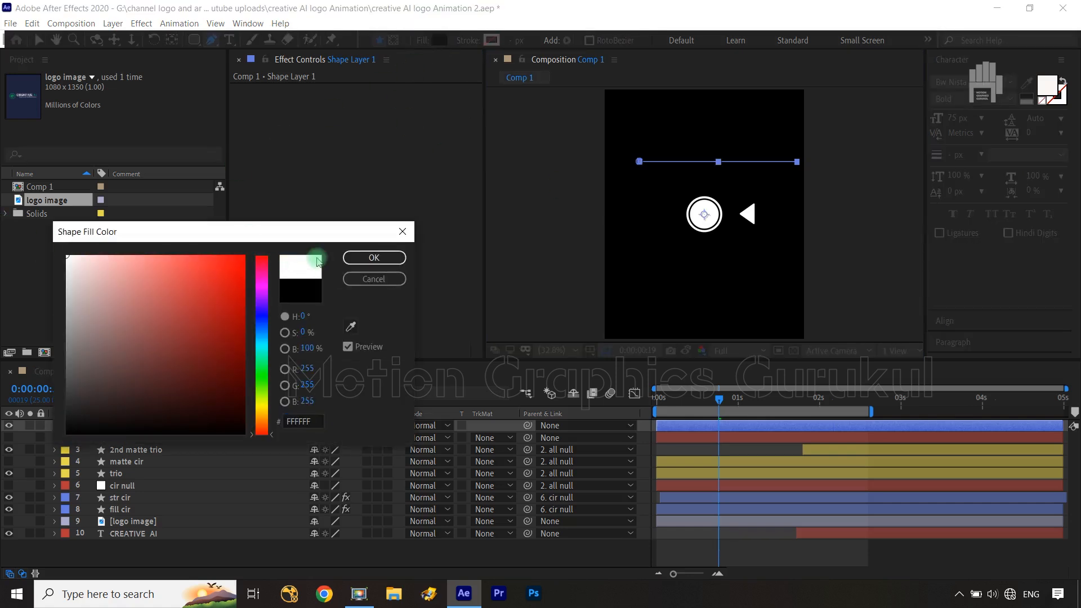
click(374, 258)
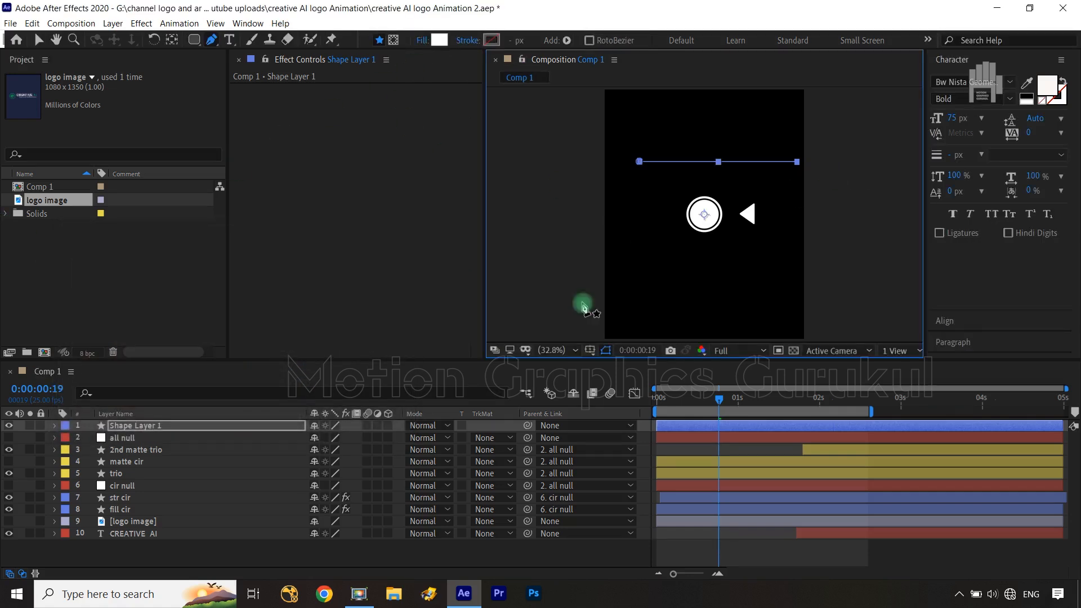
Step: Set the fill of Shape Layer 1 to None
click(582, 551)
click(131, 427)
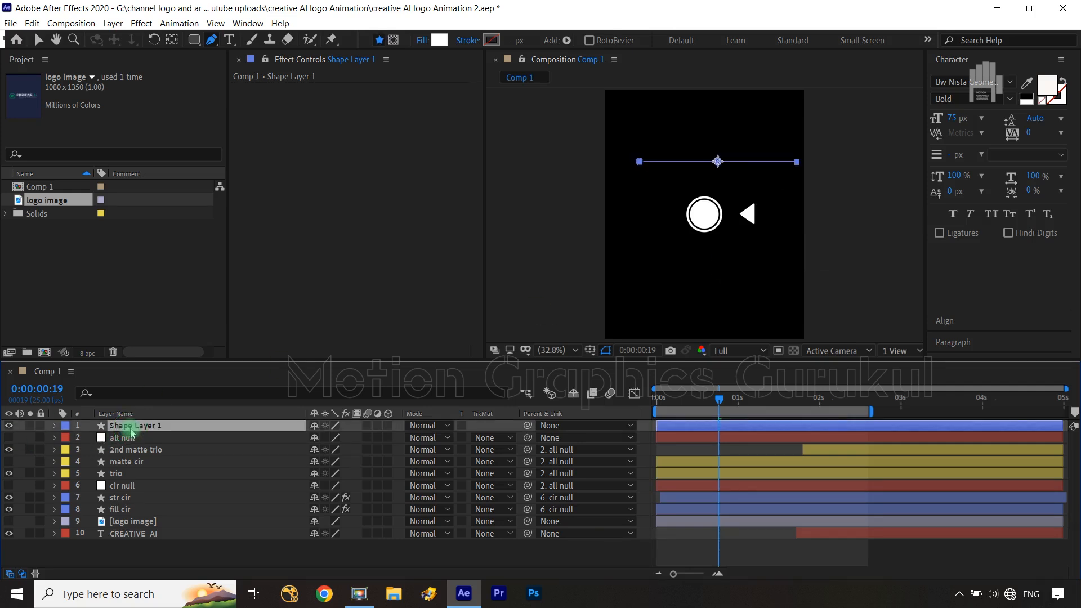
click(421, 40)
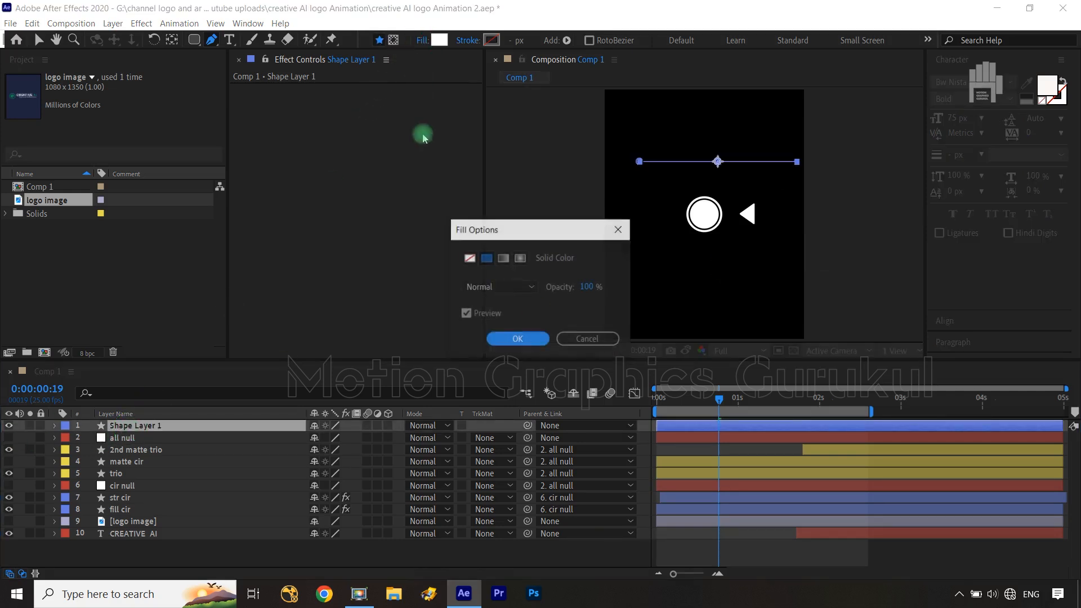
click(469, 262)
click(512, 338)
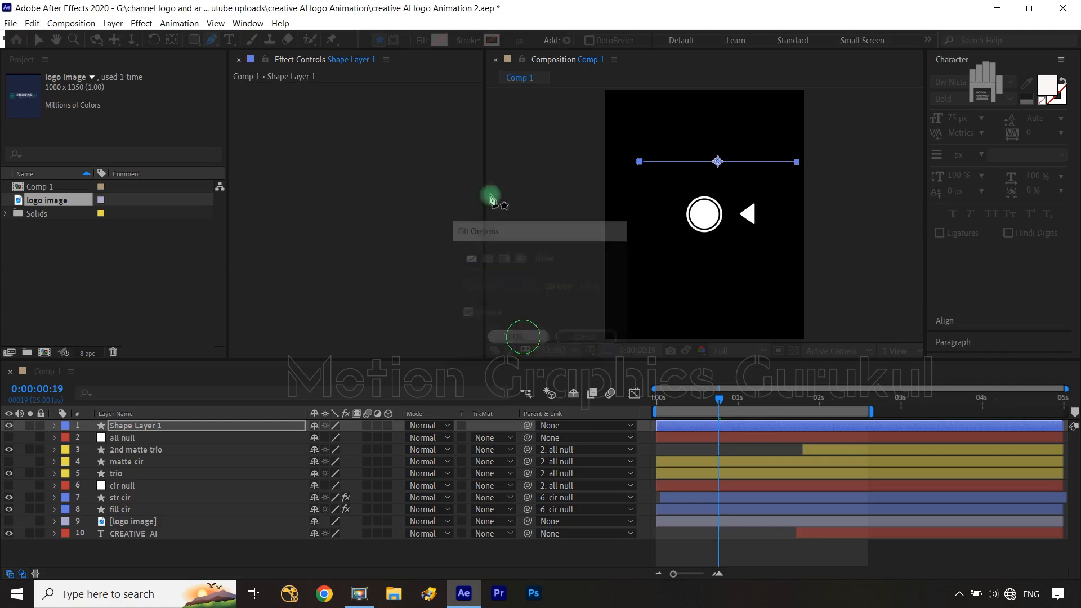
Step: Give the line on Shape Layer 1 a solid white stroke, FFFFFF
click(491, 40)
drag(161, 291, 66, 255)
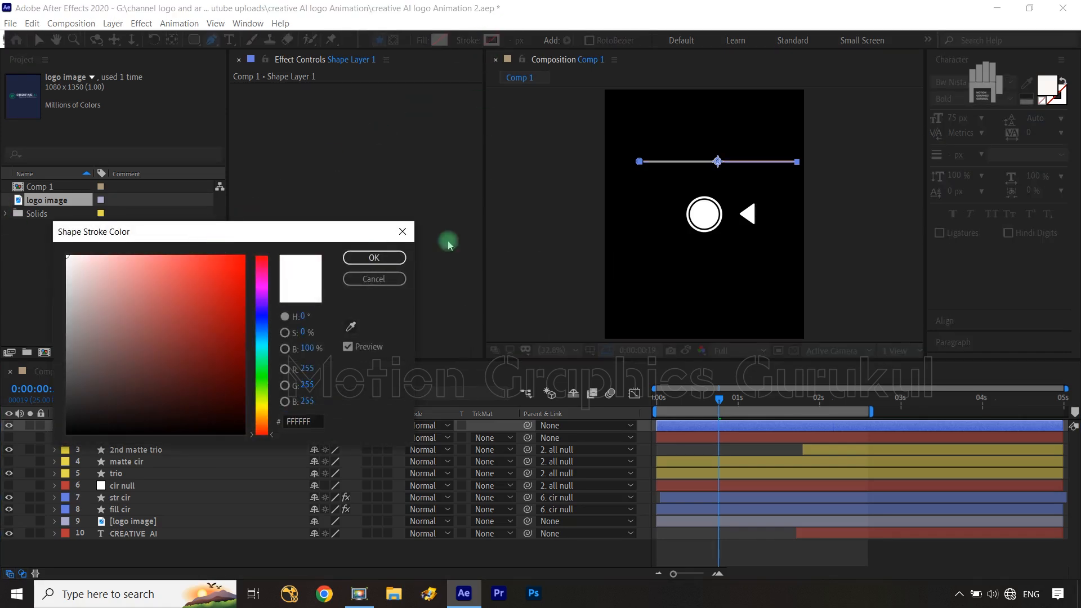
click(388, 258)
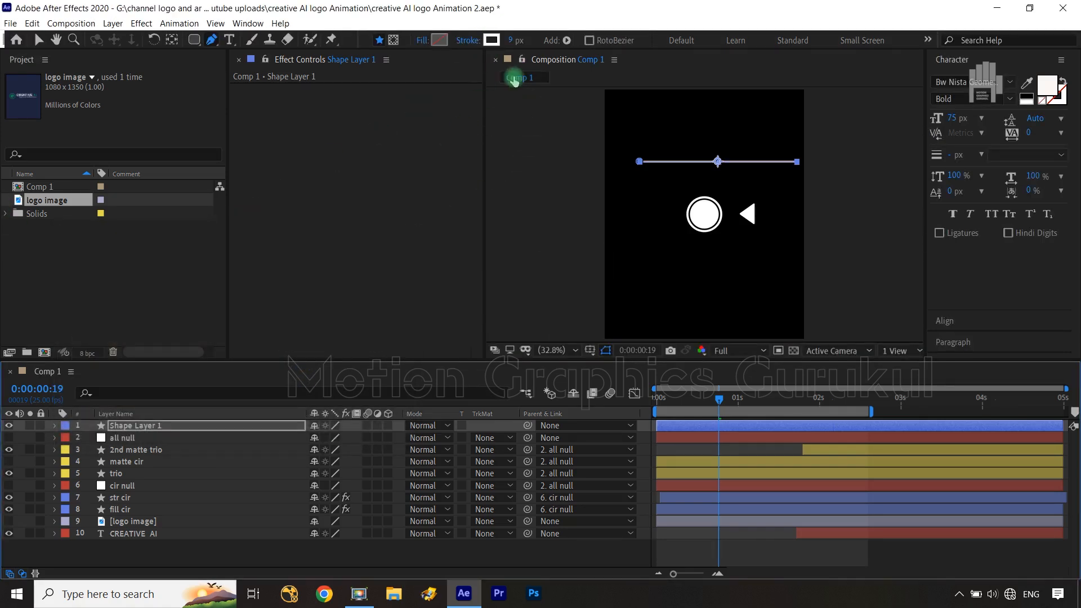
Step: Set the stroke width of the line to 4 px
click(511, 40)
text(2)
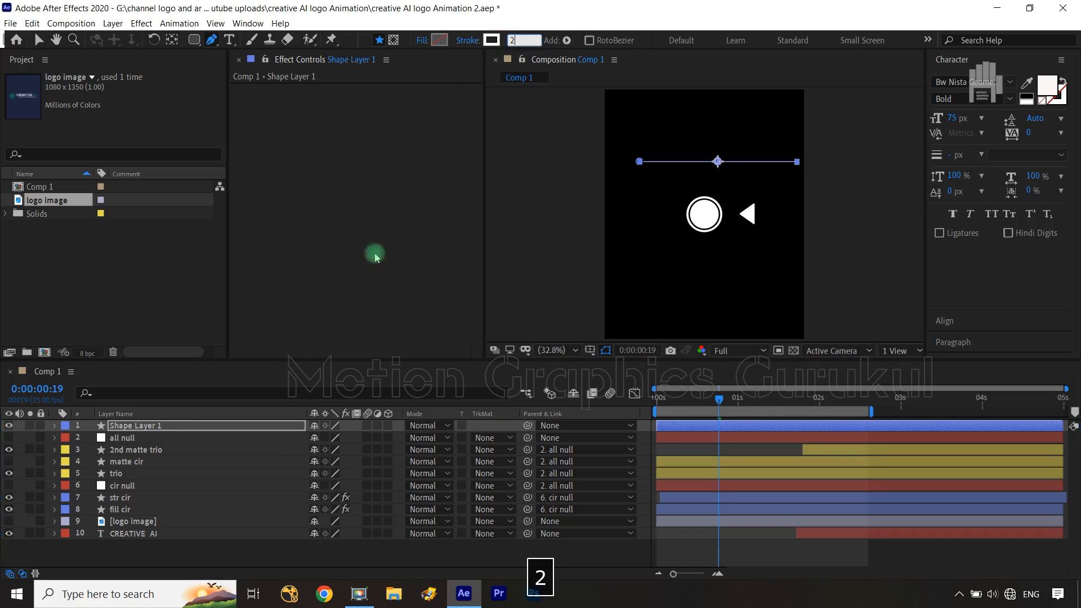
click(361, 285)
click(515, 40)
text(4)
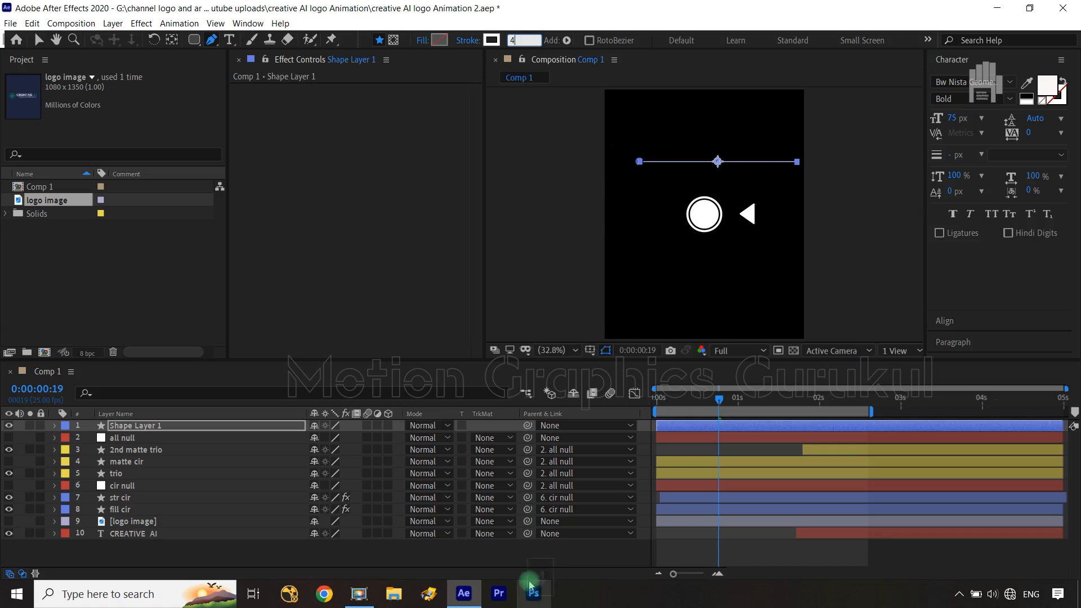
click(540, 552)
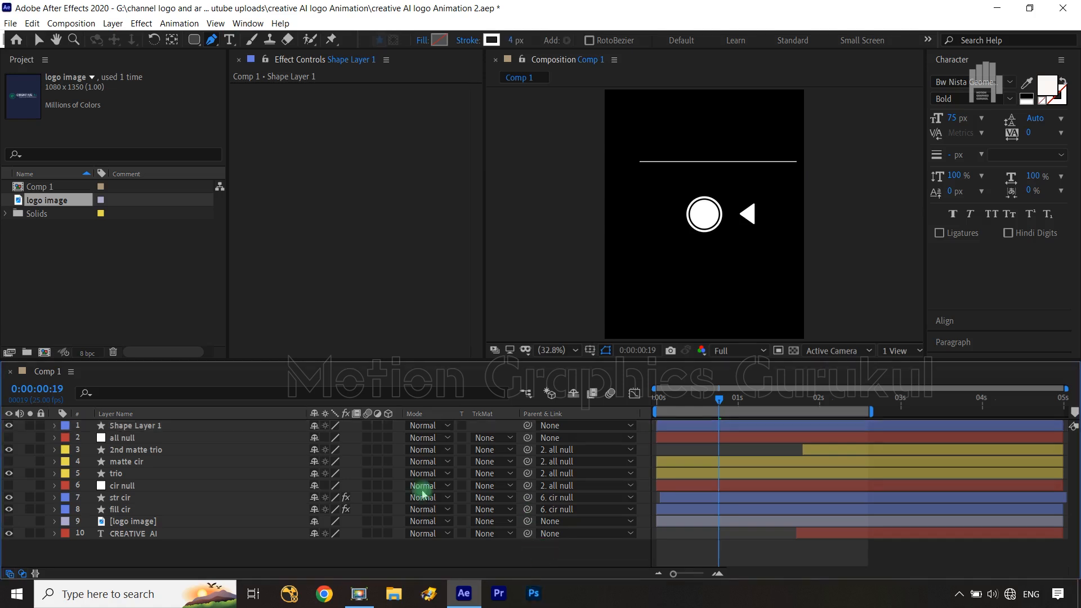
Step: Expand the Stroke 1 Taper settings of Shape Layer 1 and set Start Length and End Length to 50%
click(54, 426)
click(66, 439)
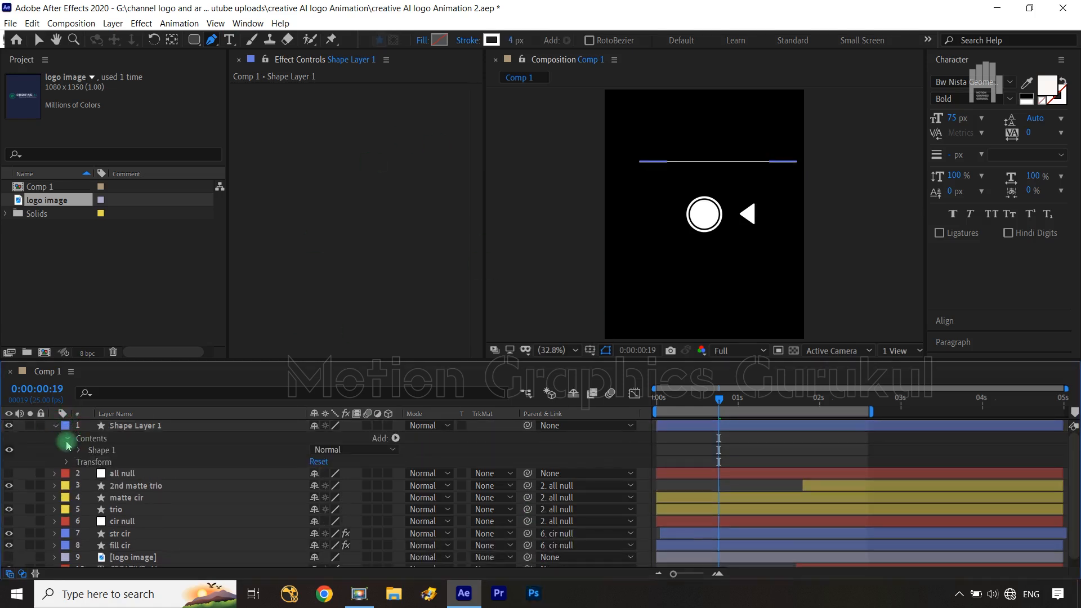
click(77, 451)
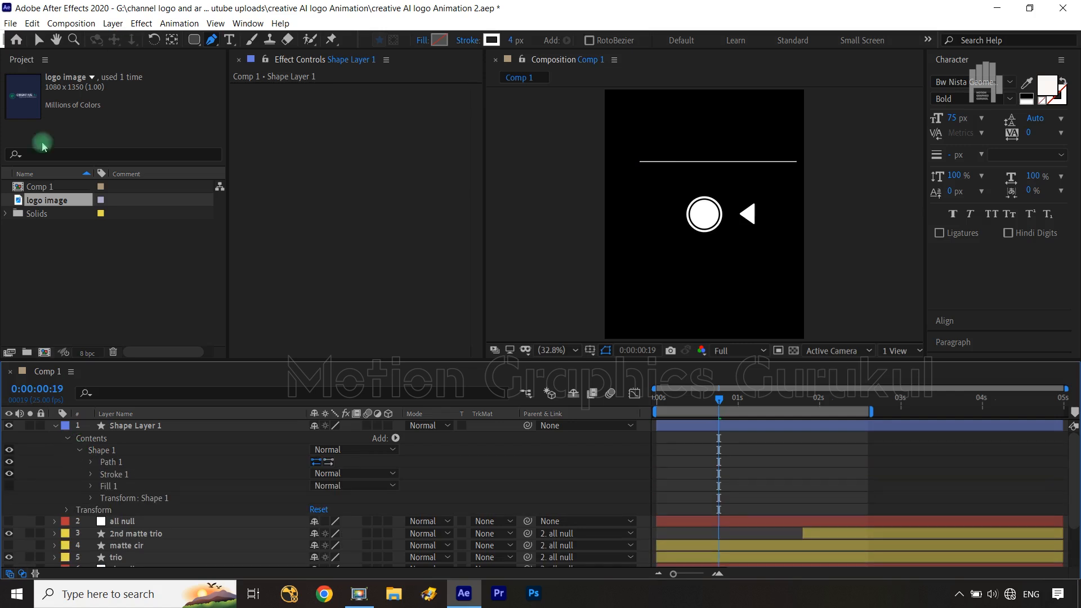
click(92, 474)
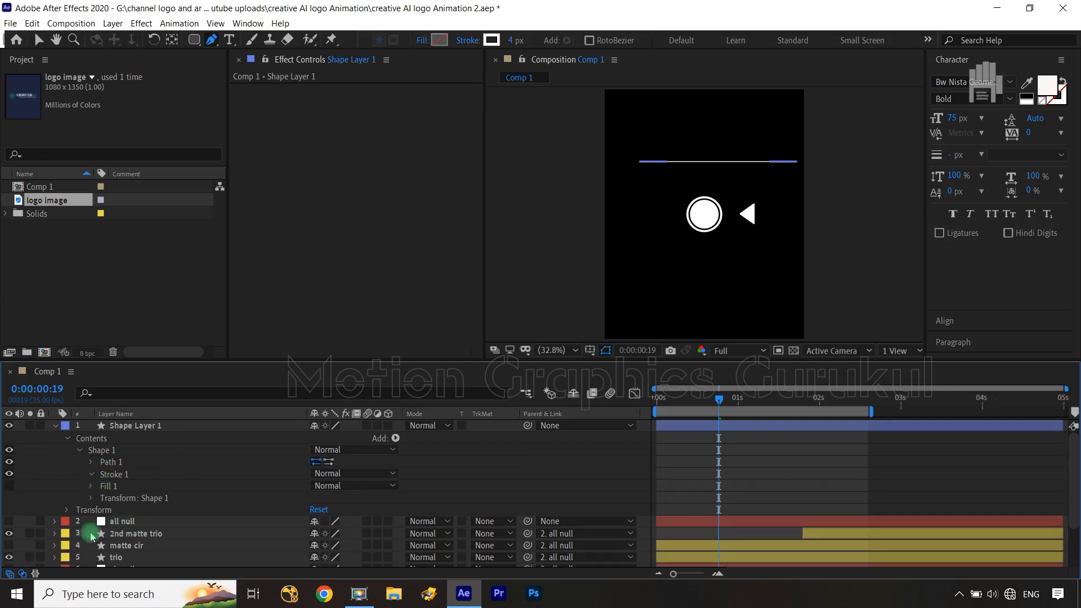
scroll(88, 502, down, 1)
click(102, 550)
scroll(314, 543, down, 2)
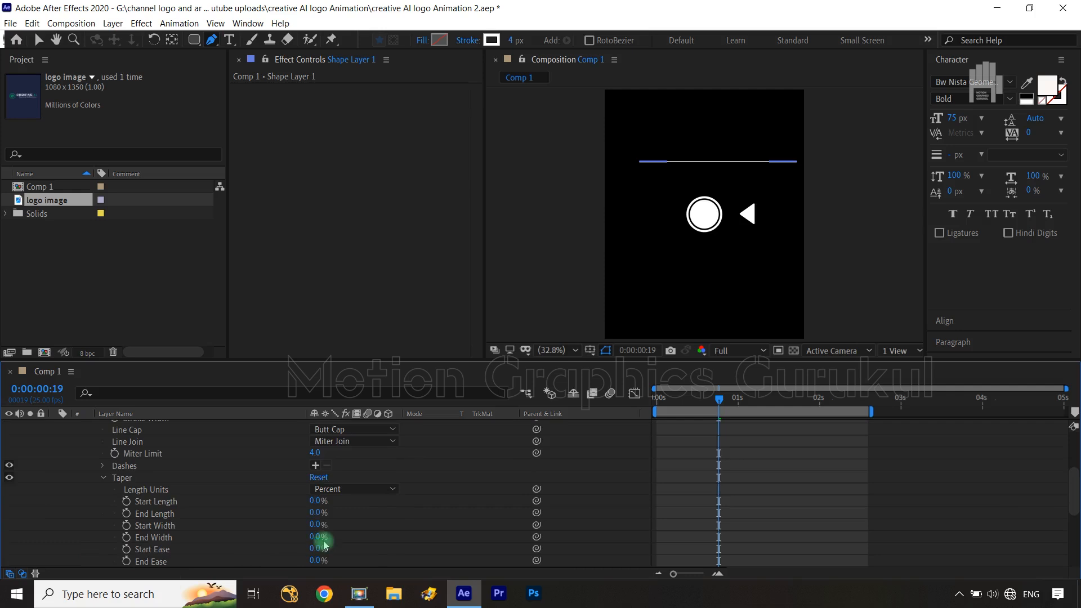
text(5)
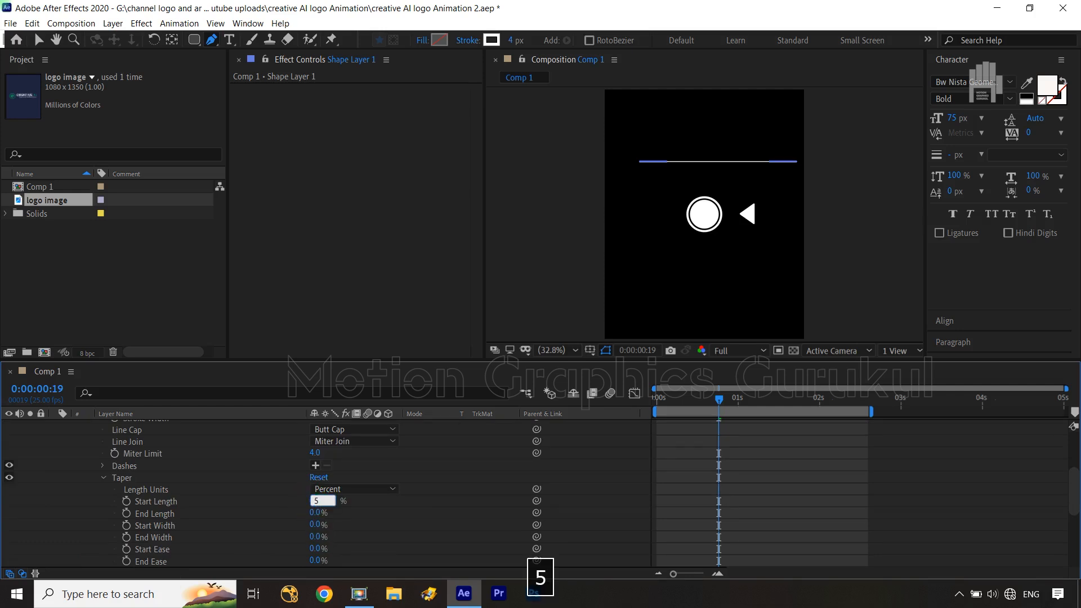
click(321, 515)
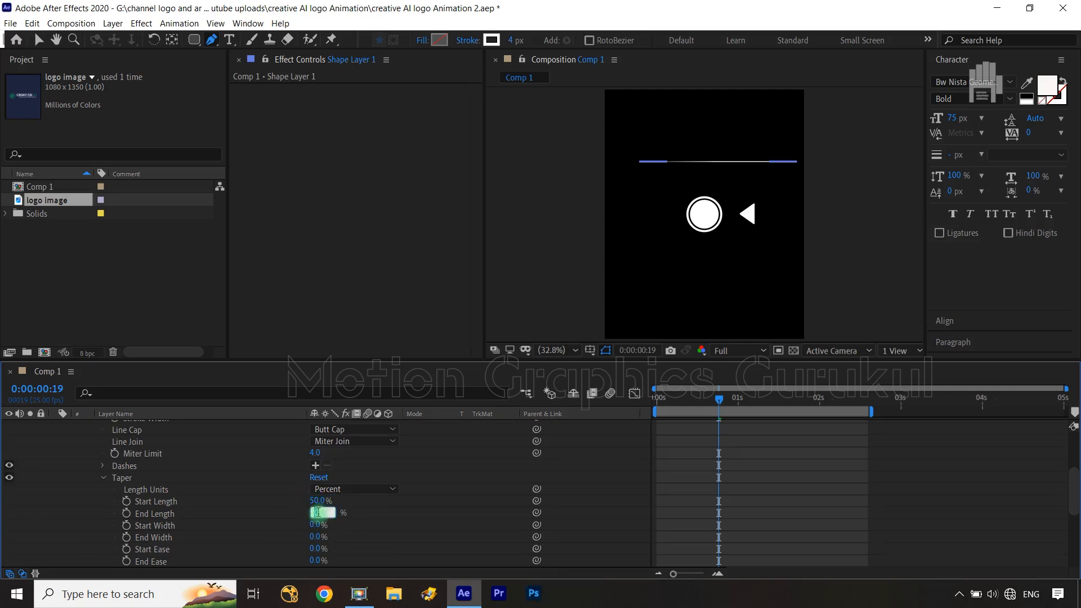
text(50)
click(818, 76)
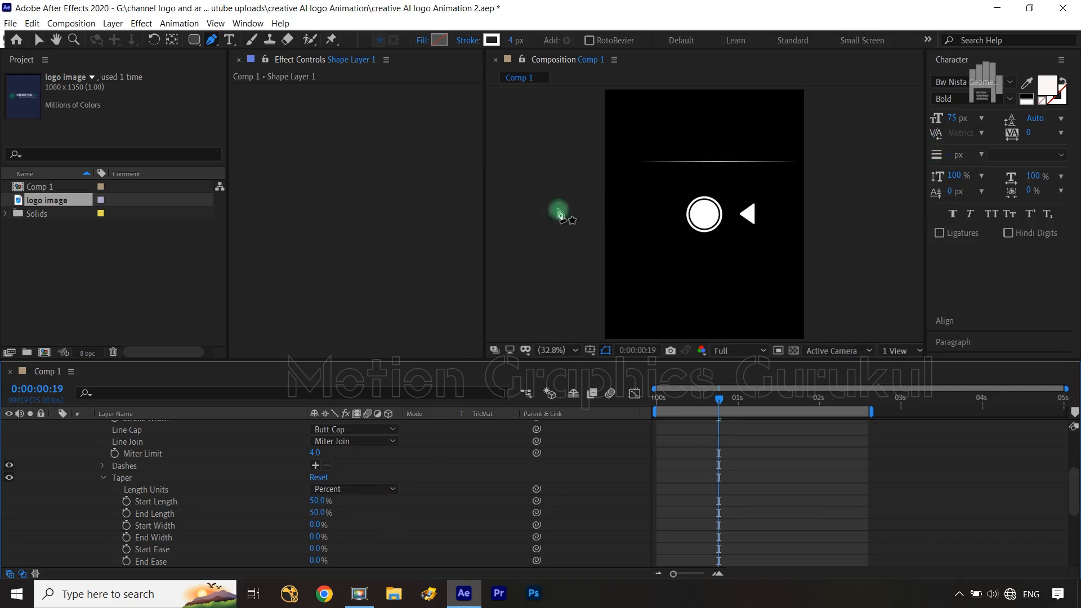
Step: Reduce the line's taper Start Length to 0% and set its stroke width to 2 px
drag(323, 505, 279, 502)
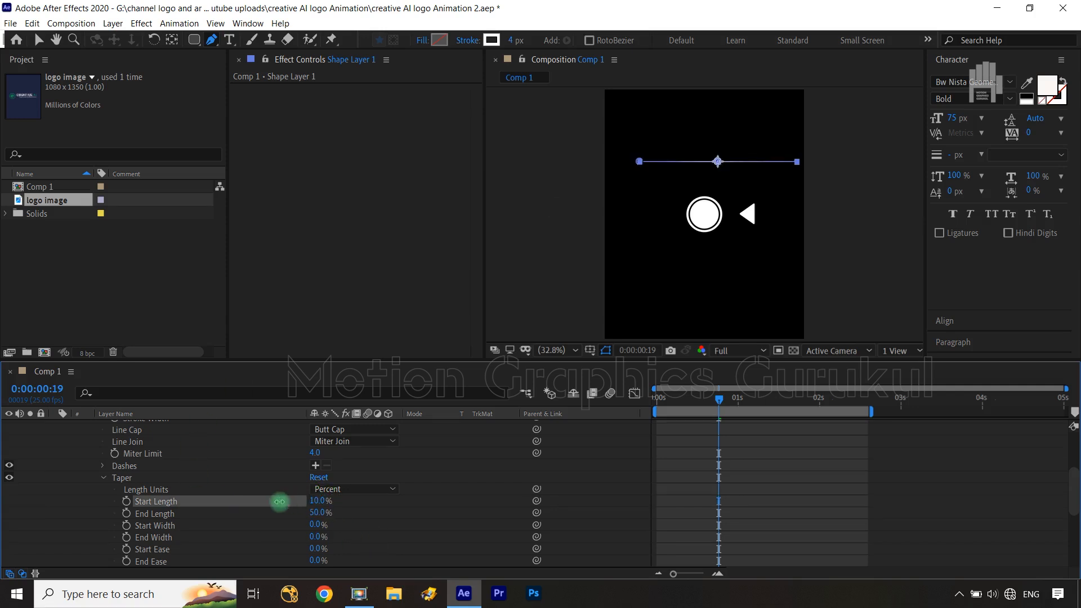
click(384, 523)
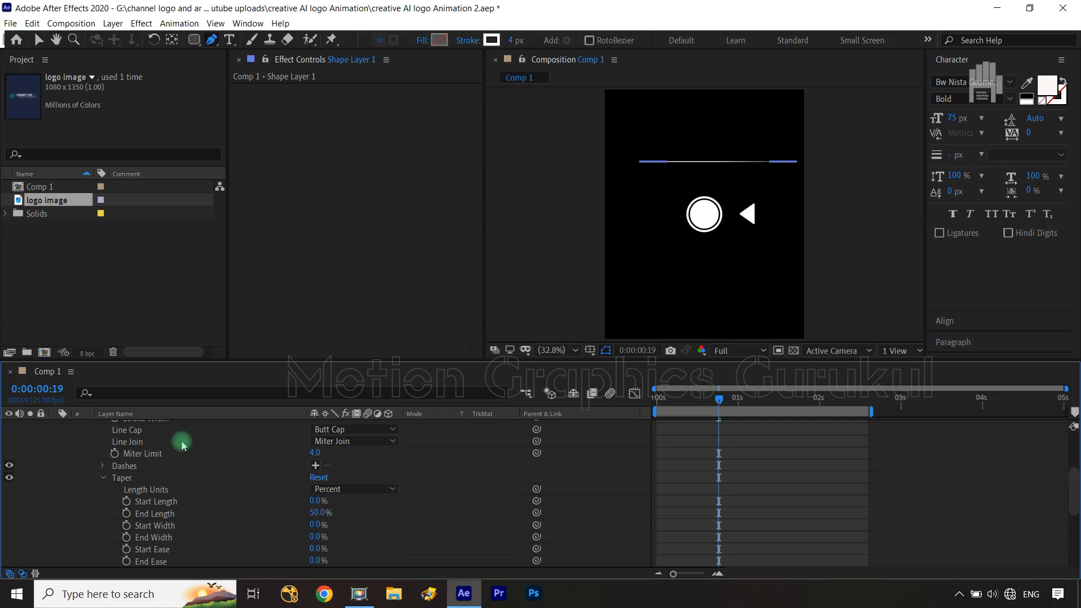
scroll(175, 447, up, 8)
click(159, 426)
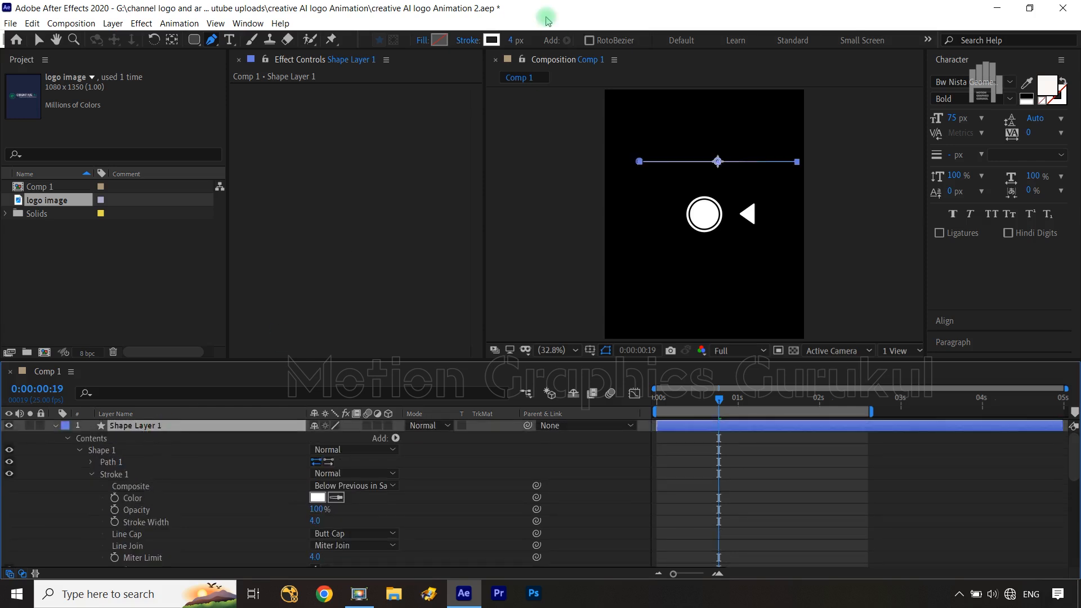
click(509, 42)
text(2)
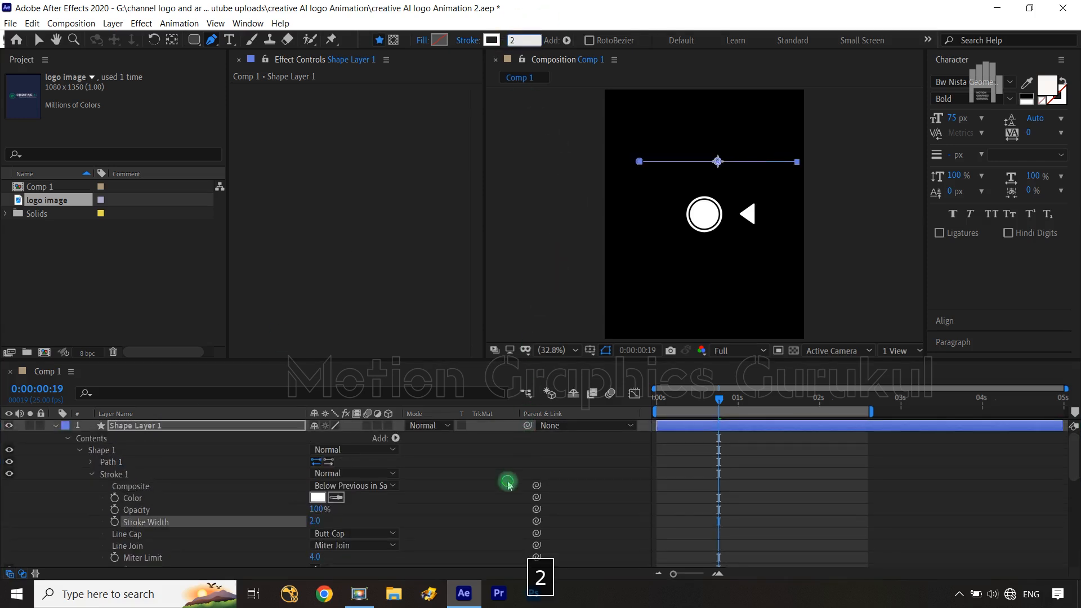
click(507, 481)
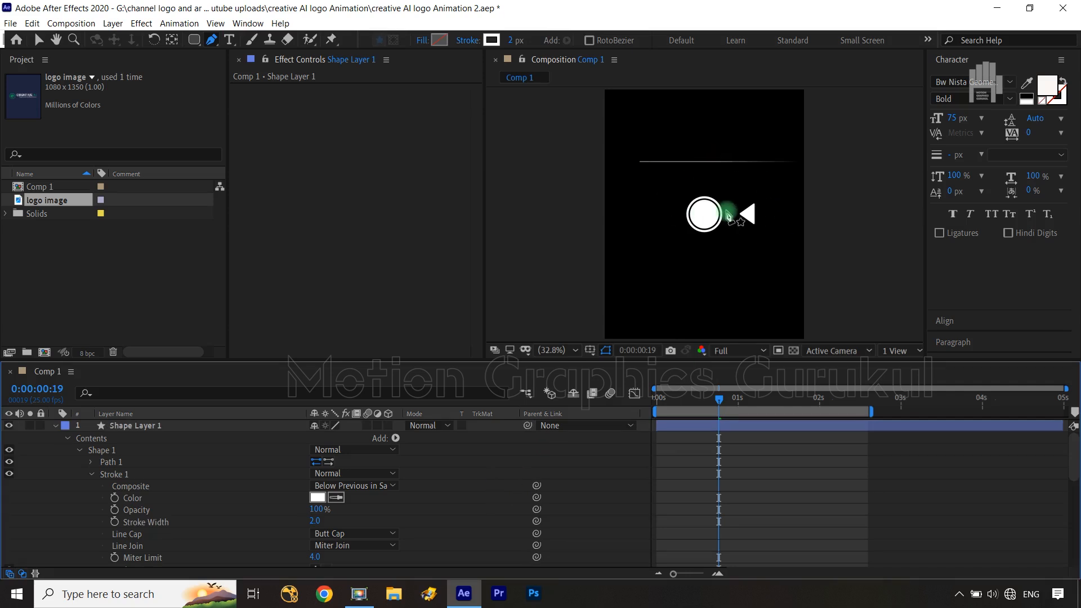